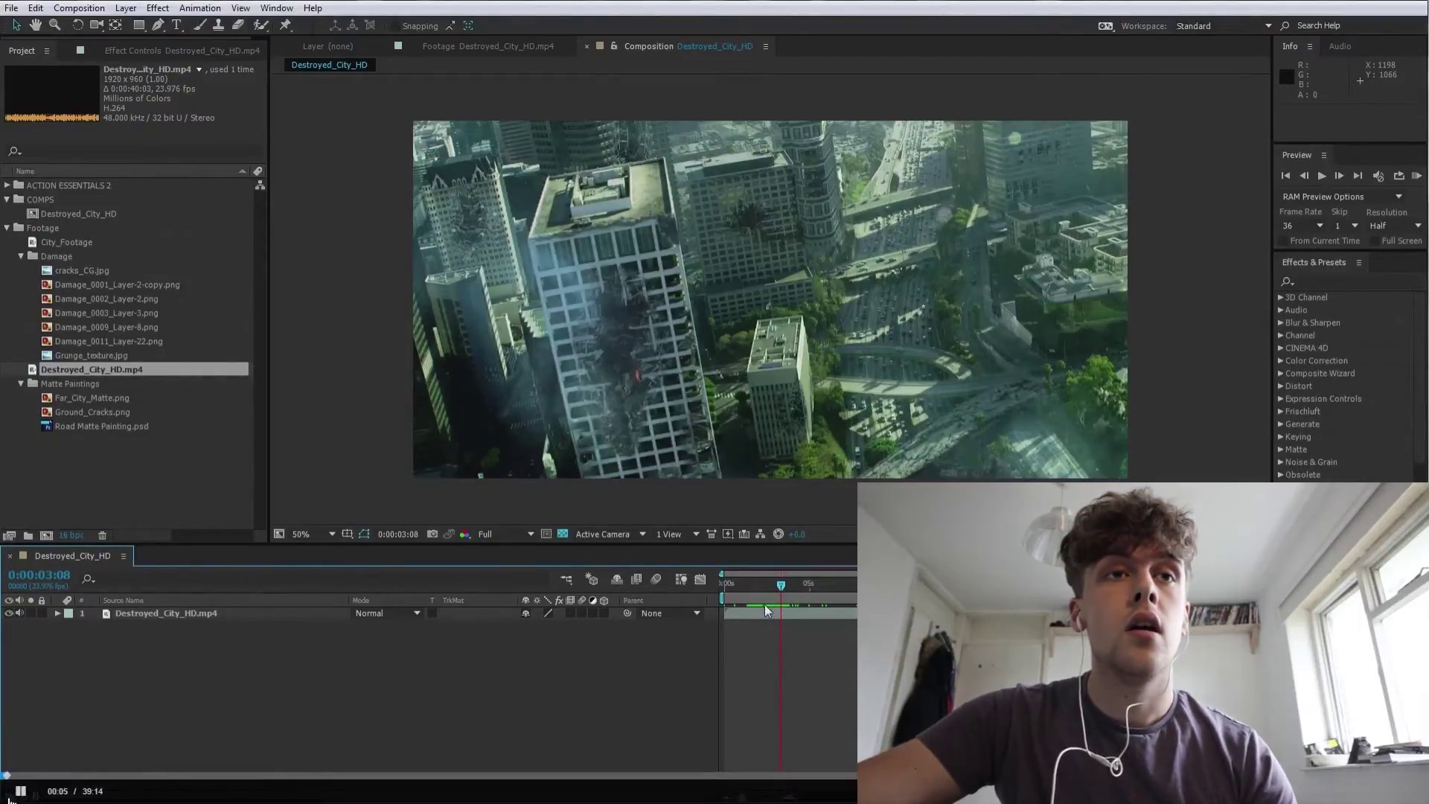
Switch from the tutorial video to After Effects and preview the sentry gun on the shoulder in the MVI_9351 composition.
key("Escape")
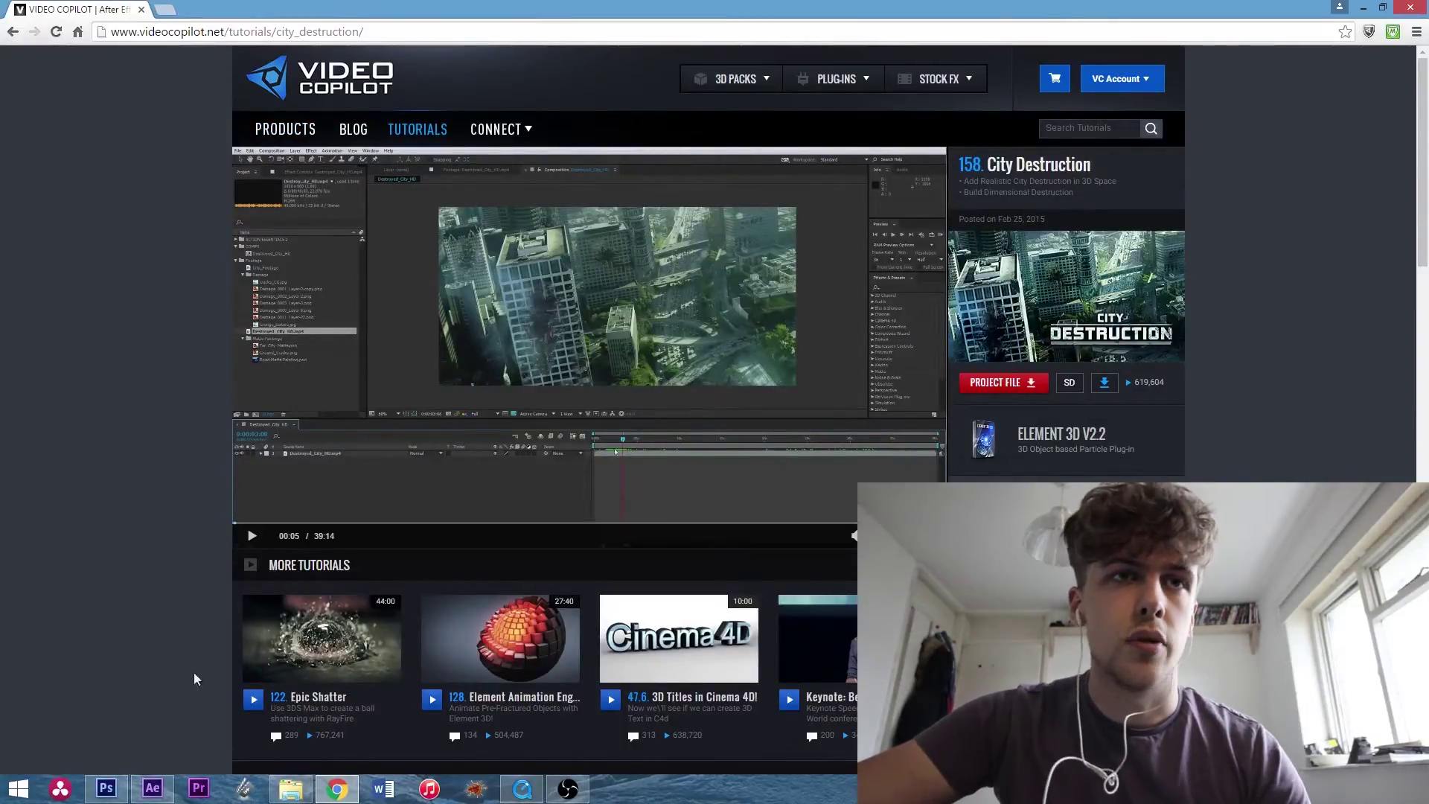
left_click(153, 788)
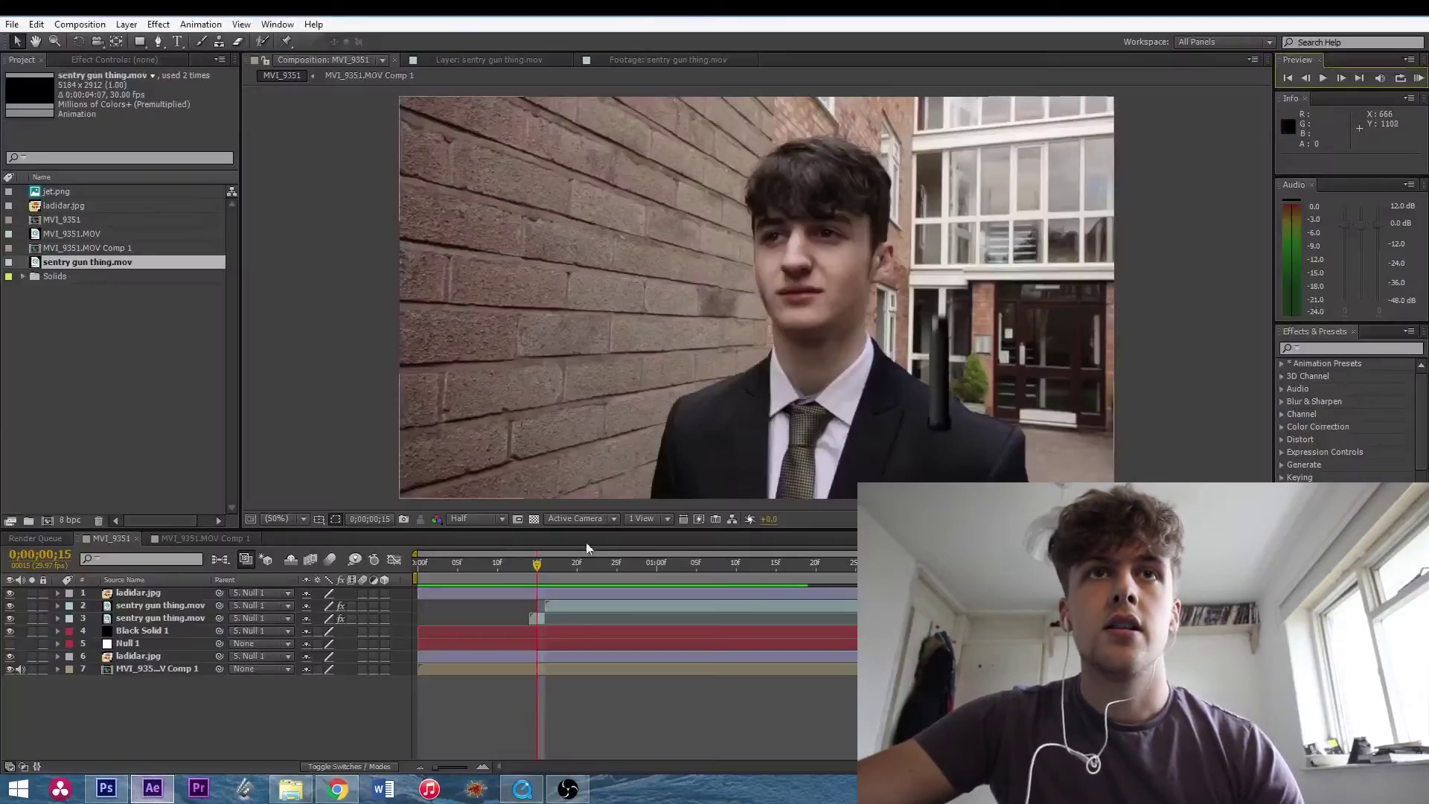
left_click_drag(527, 566, 640, 564)
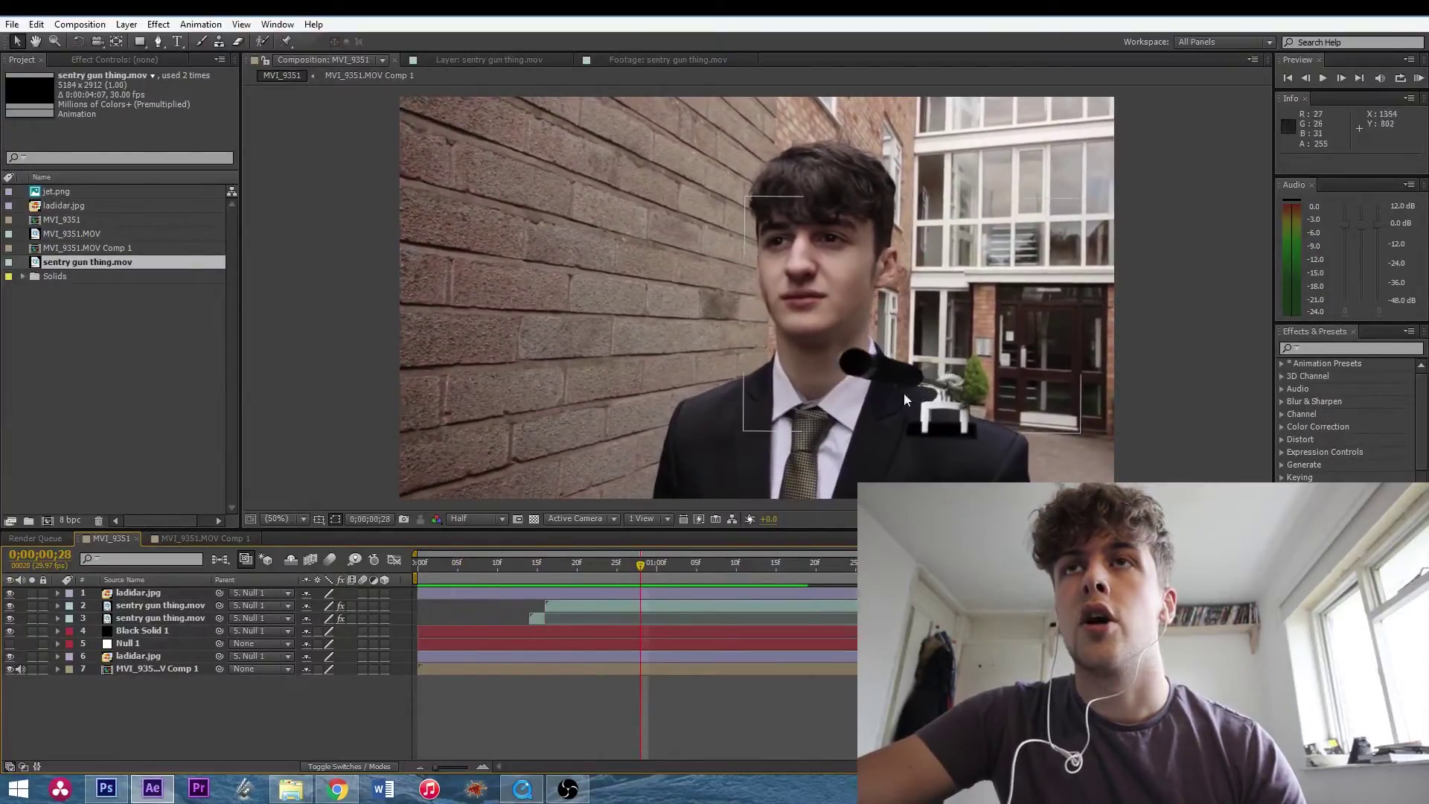
mouse_move(633, 570)
left_mouse_down()
mouse_move(512, 566)
mouse_move(624, 570)
left_mouse_up()
left_click(654, 570)
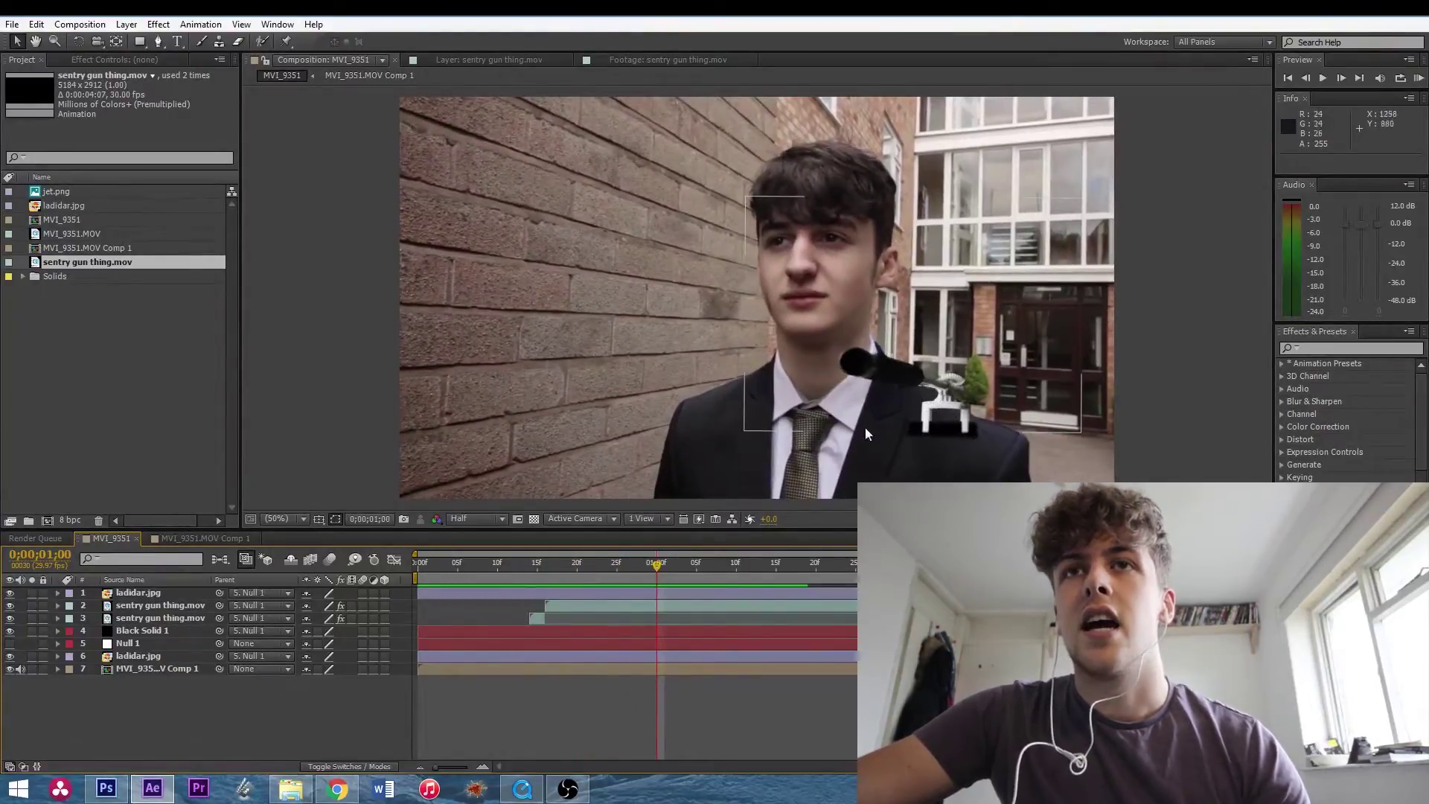
left_click_drag(648, 569, 696, 570)
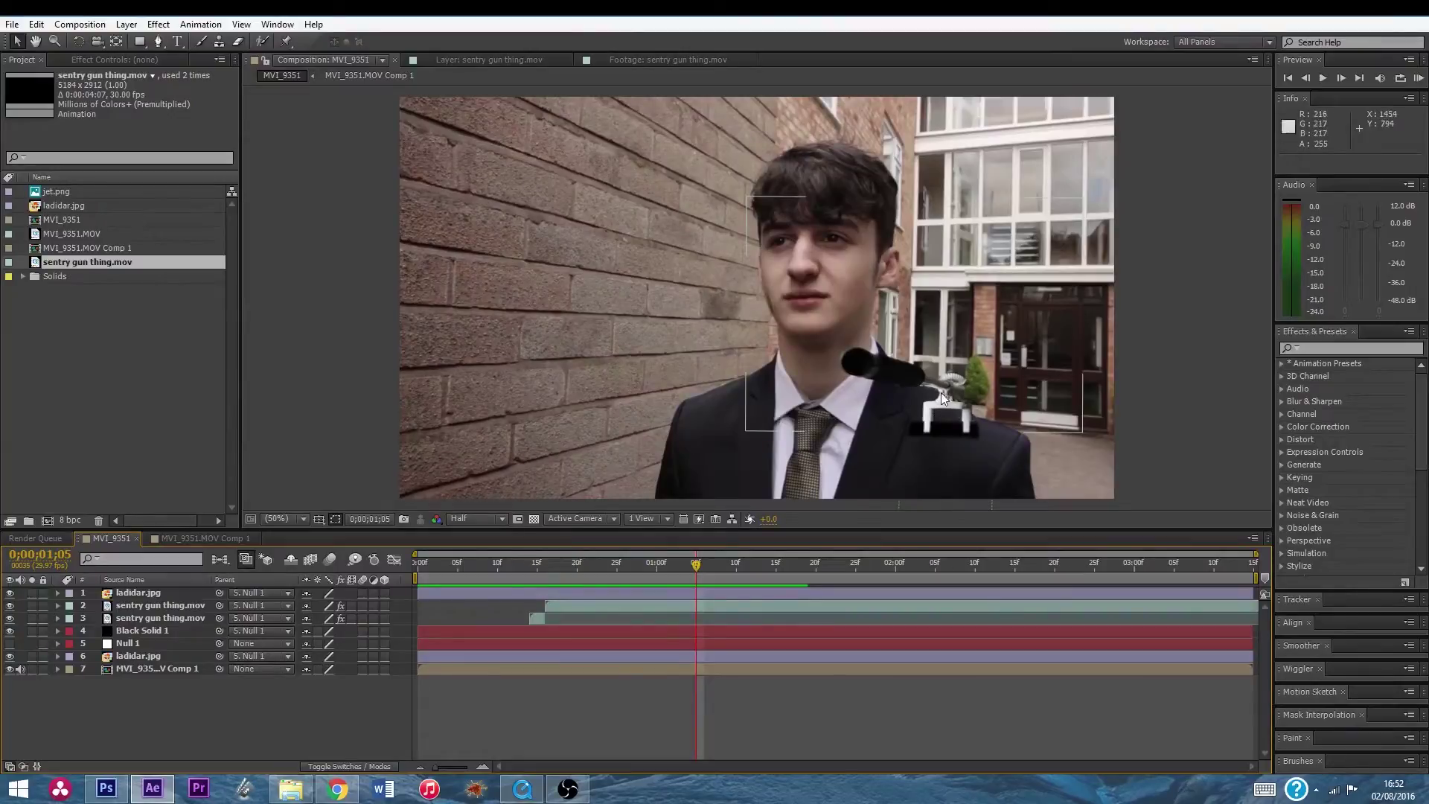
Switch to QuickTime Player and review the behind-the-scenes footage of the green screen, light and camera setup.
left_click(522, 788)
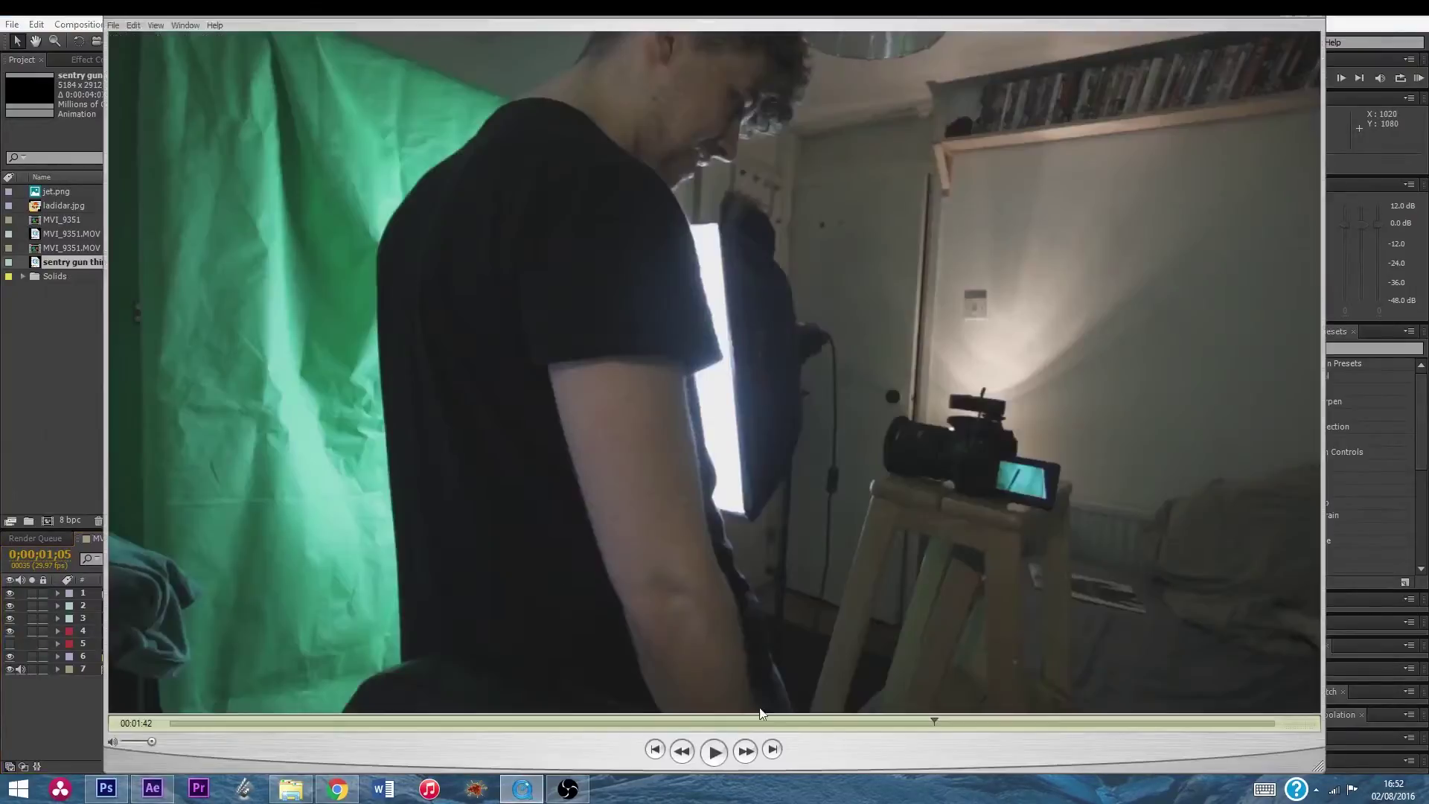
left_click_drag(930, 721, 972, 720)
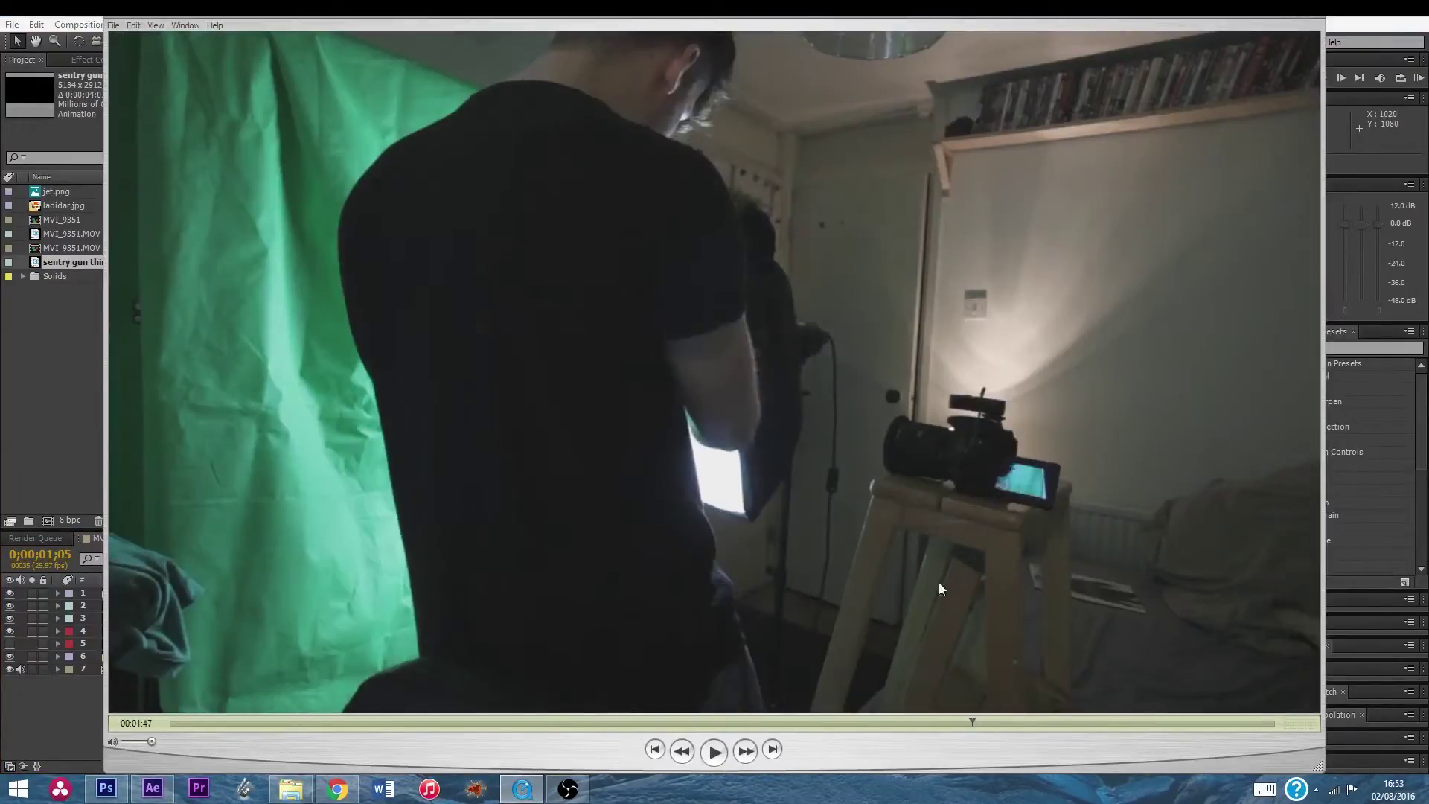
left_click_drag(971, 721, 928, 721)
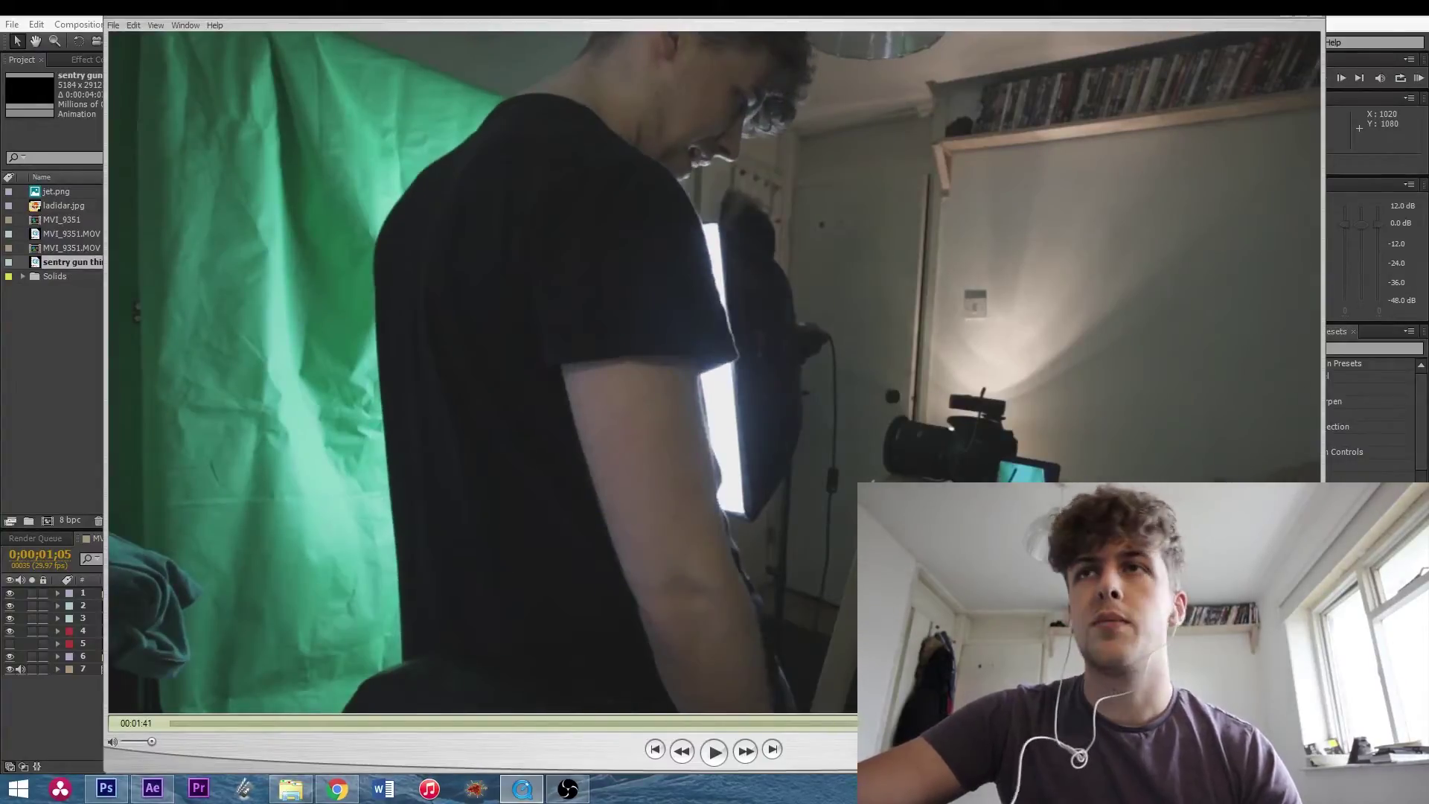
left_click_drag(928, 722, 941, 721)
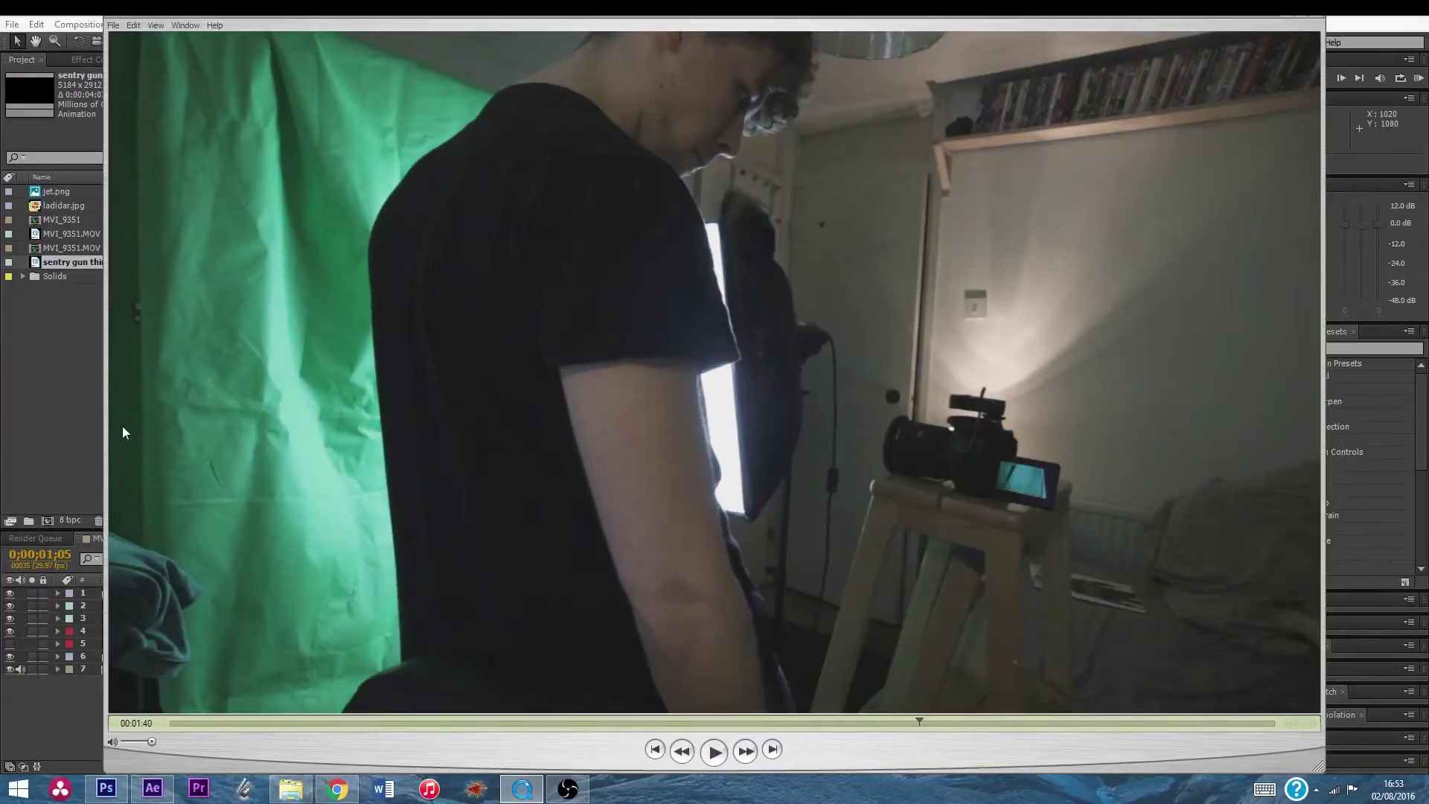
Return to After Effects, open the sentry gun thing.mov footage and examine the gun's unfolding motion against the transparent background.
left_click(69, 369)
left_click(109, 264)
double_click(109, 264)
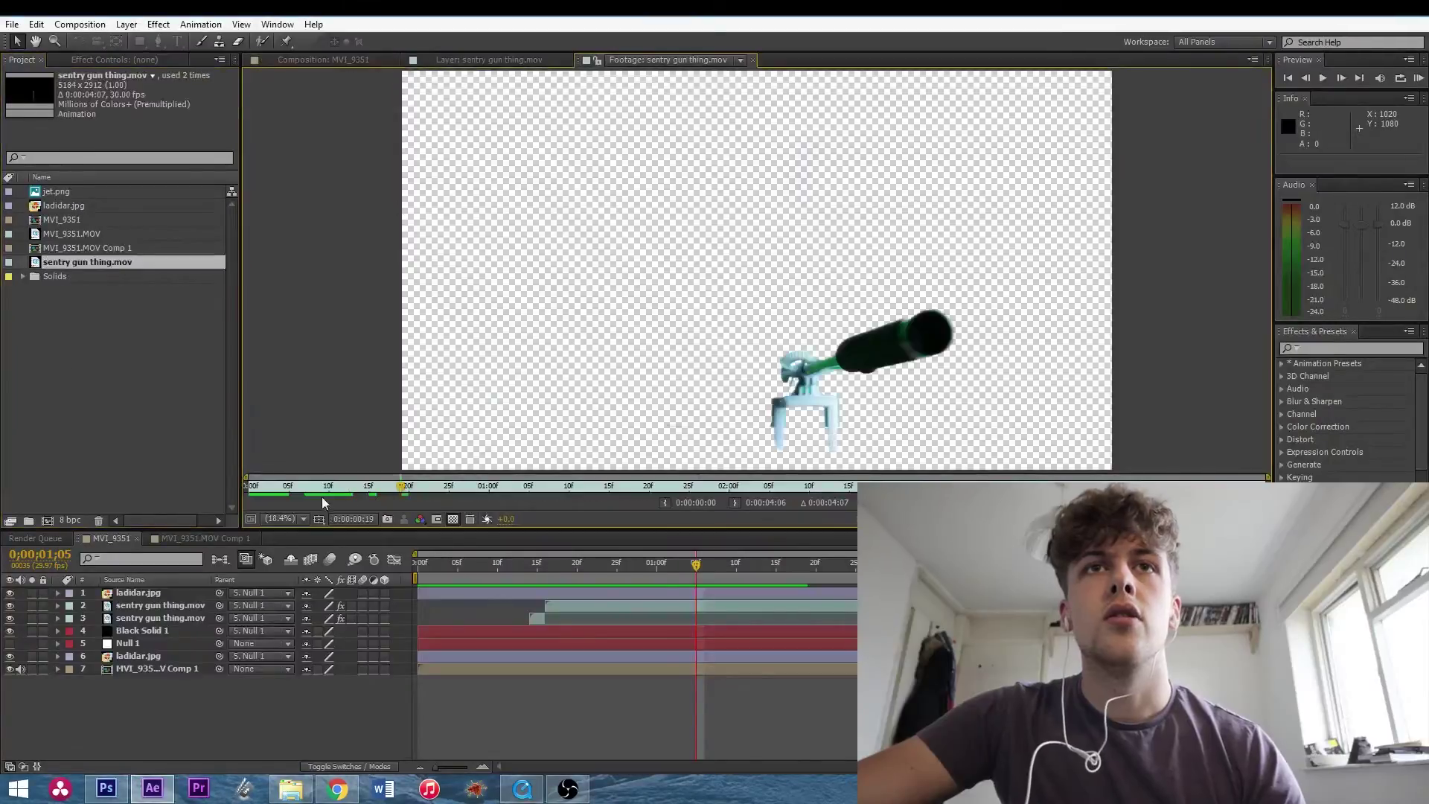
left_click(247, 490)
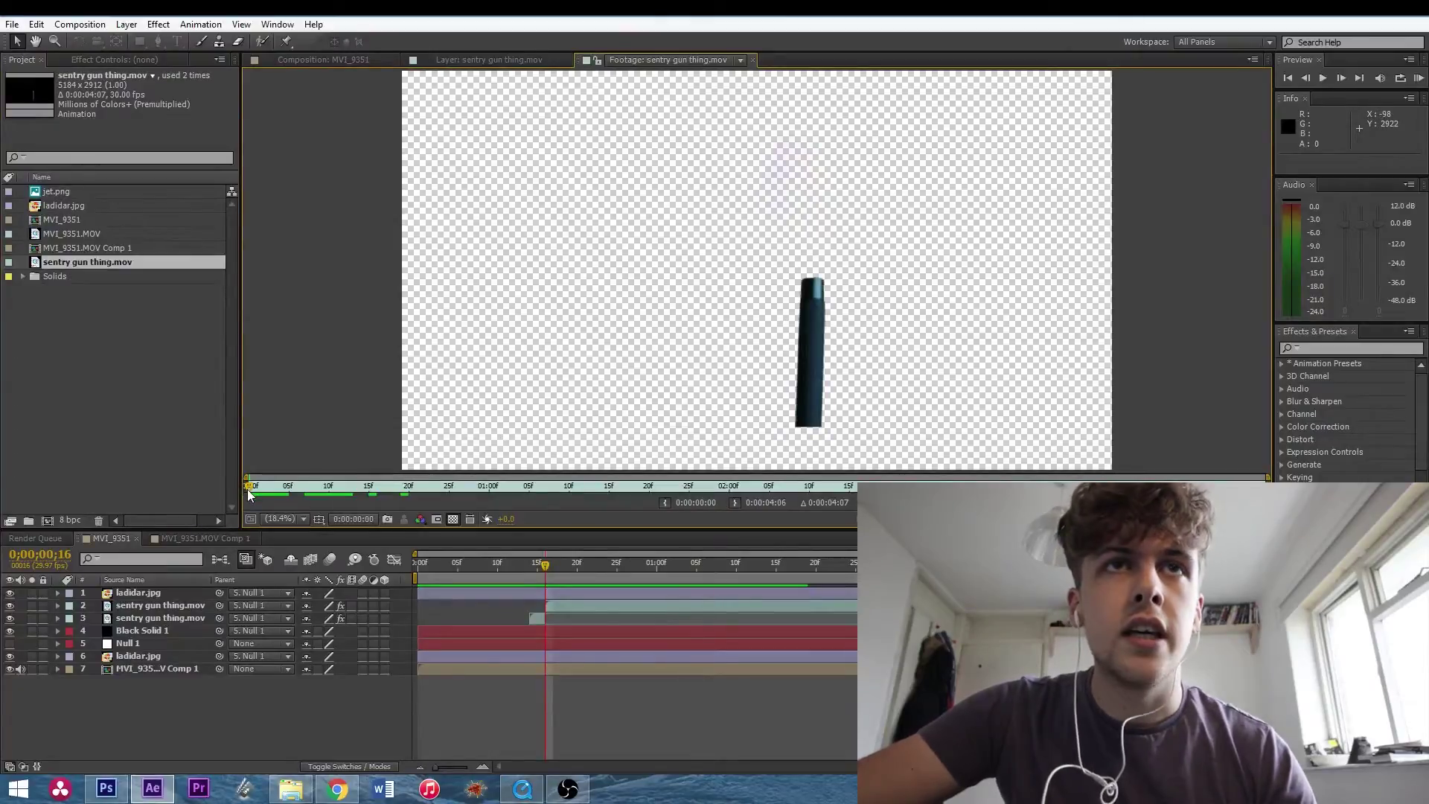
left_click_drag(249, 497, 297, 488)
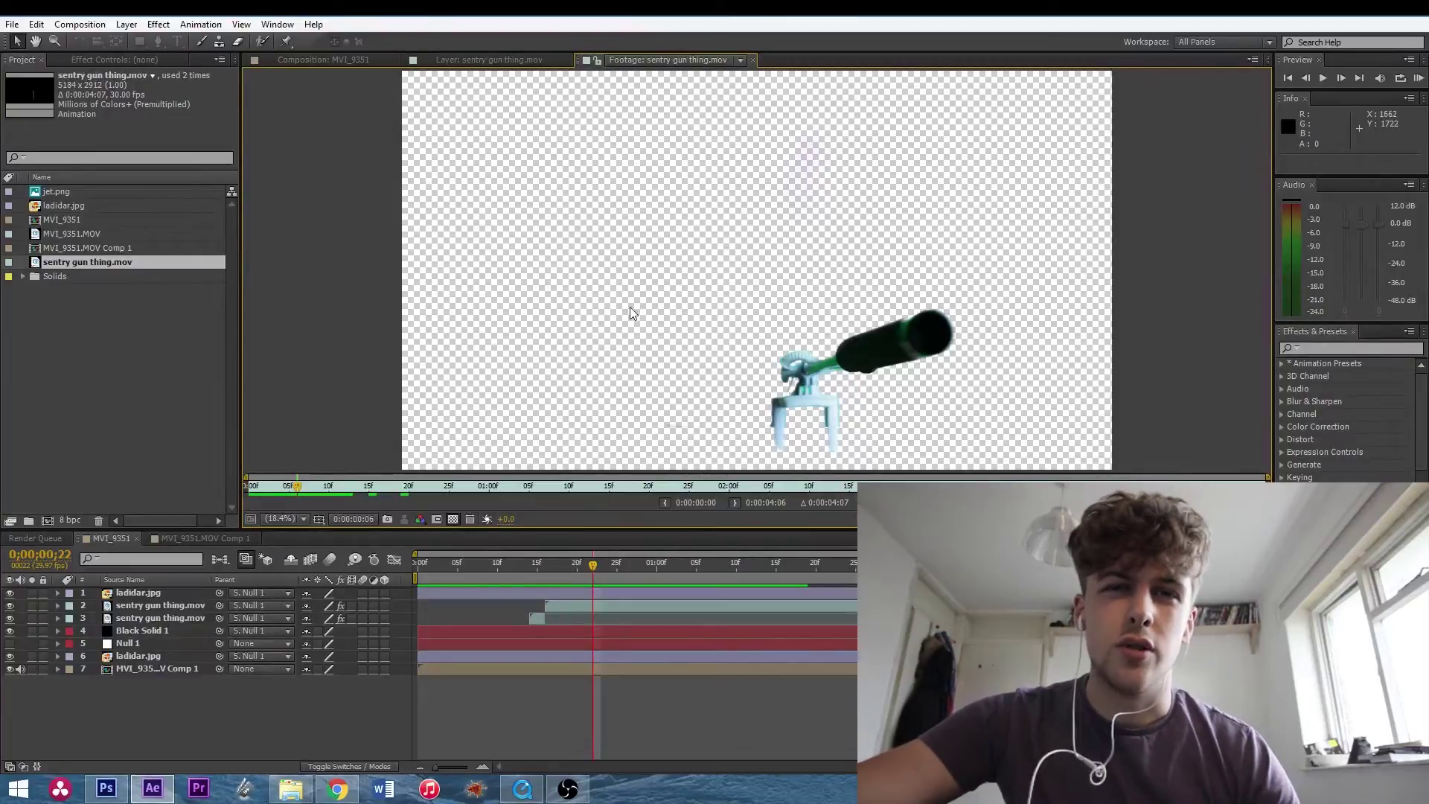
left_click(328, 491)
left_click_drag(328, 491, 252, 488)
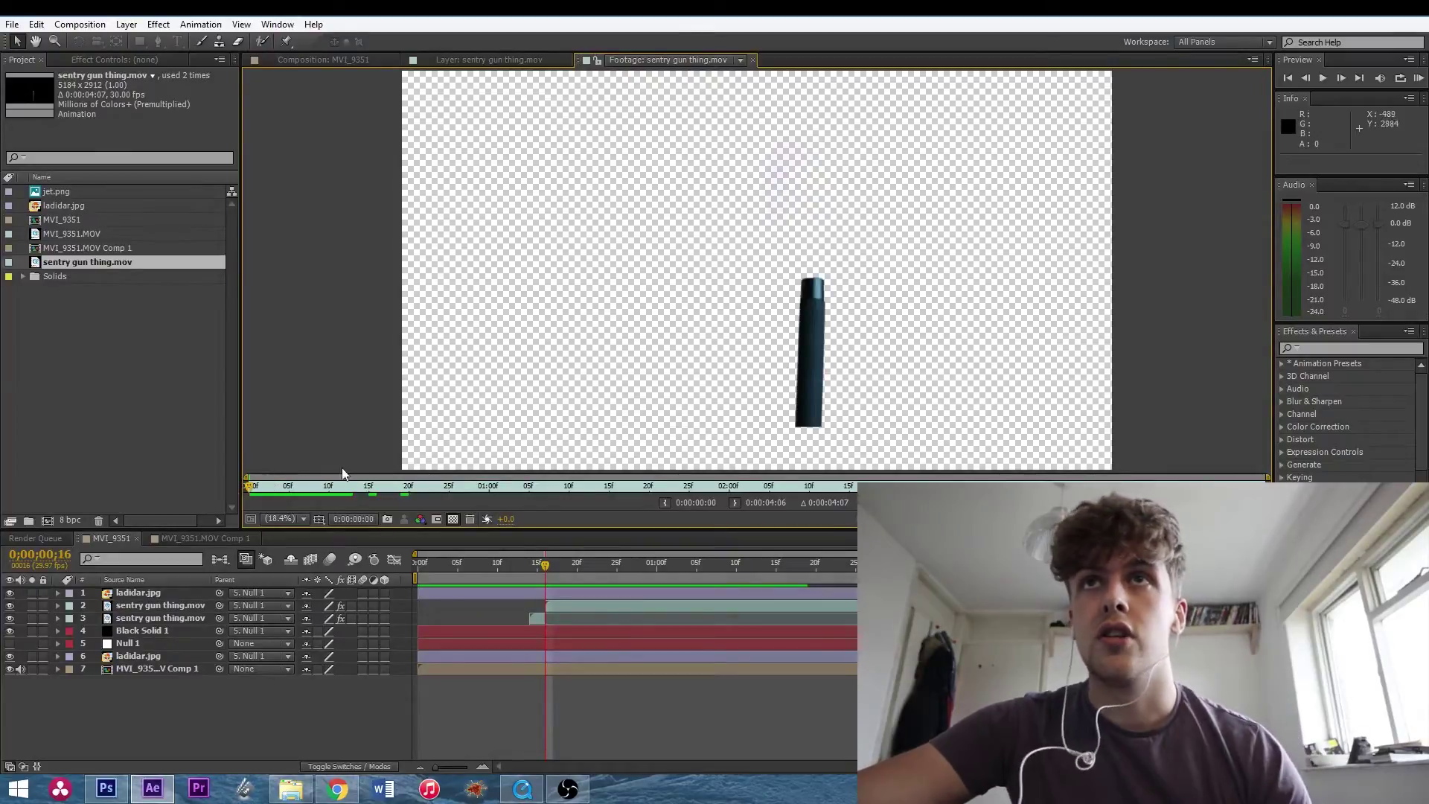
left_click_drag(277, 487, 337, 487)
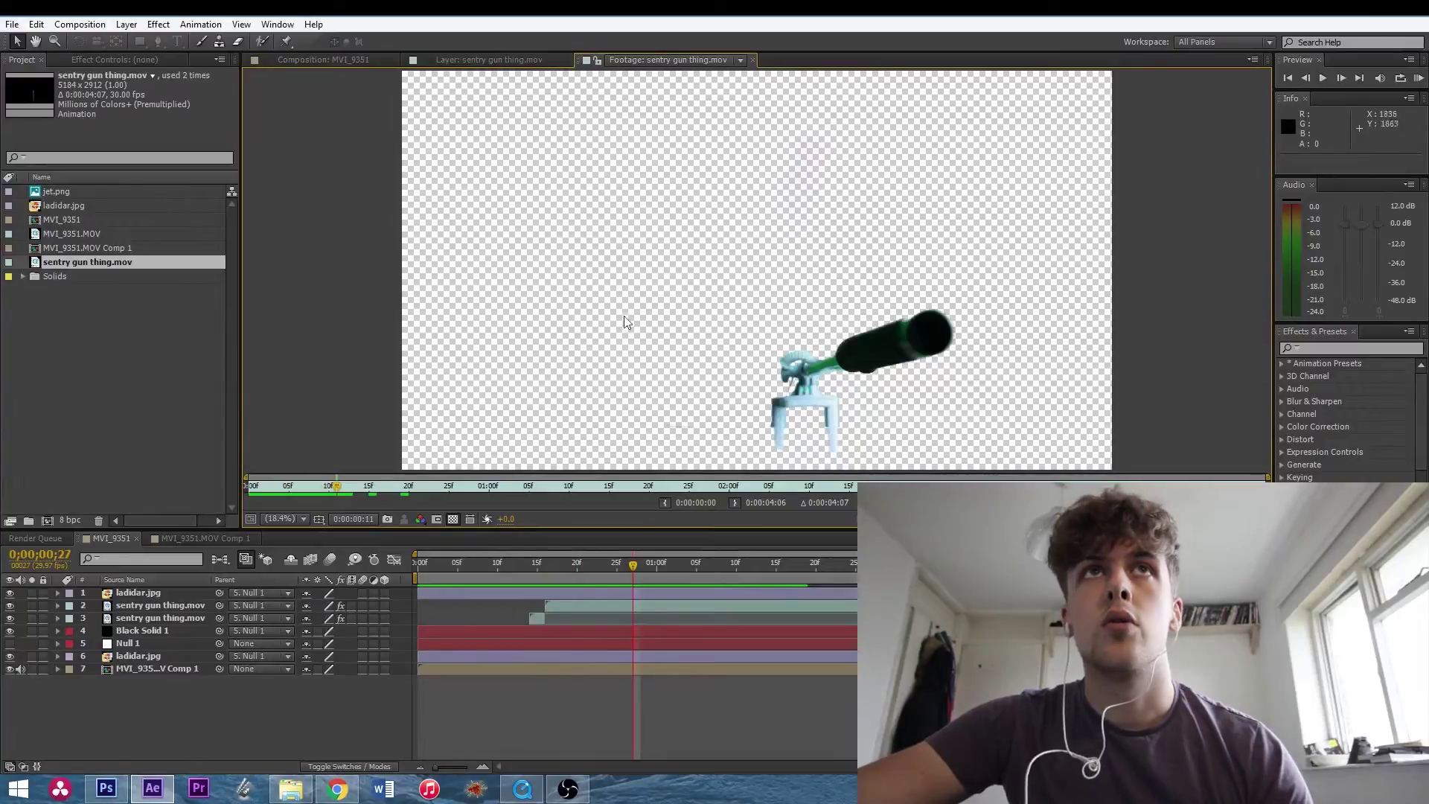
Review the gun's appearance in the MVI_9351 composition and examine the tape marker on the jacket in MVI_9351.MOV Comp 1.
left_click(375, 65)
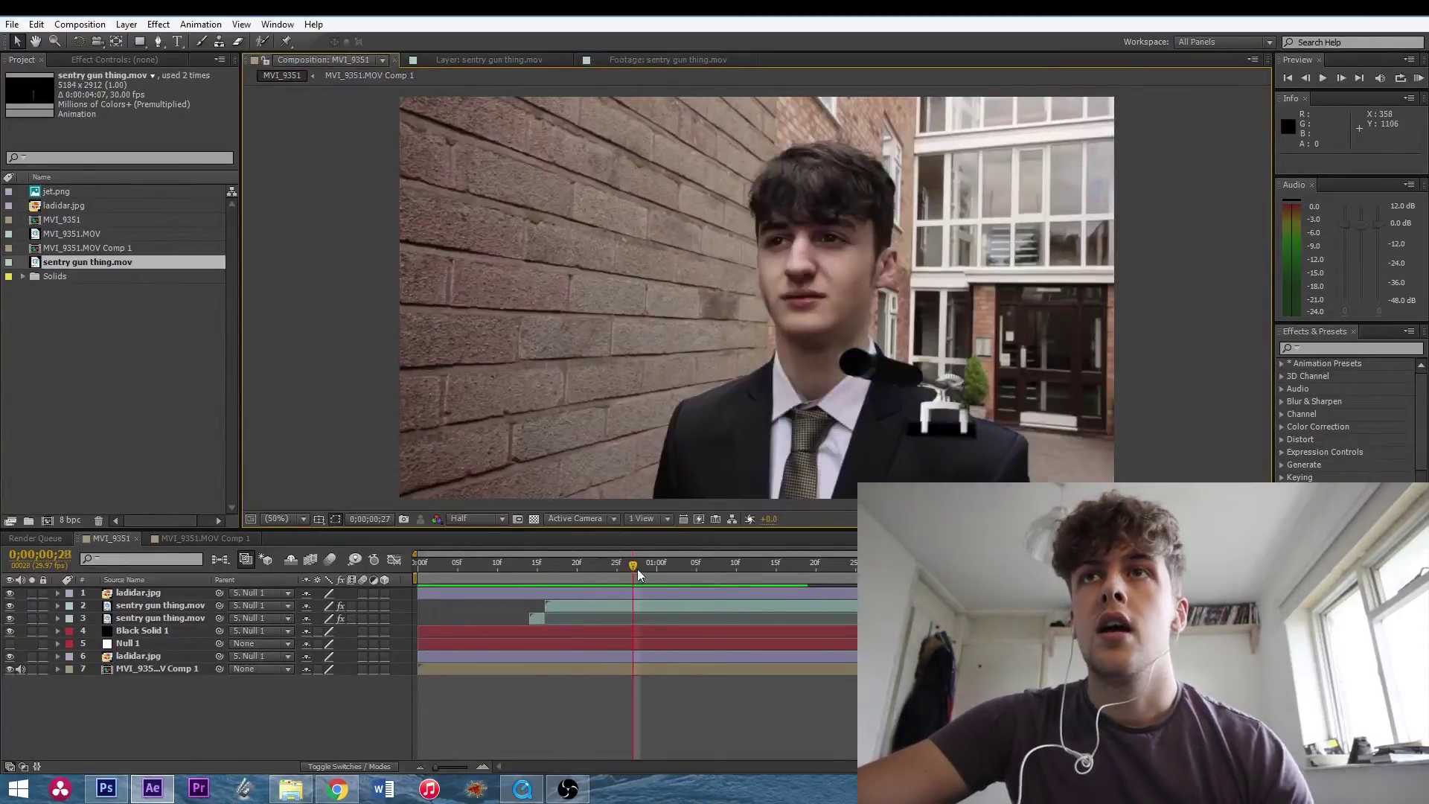
left_click_drag(642, 568, 543, 573)
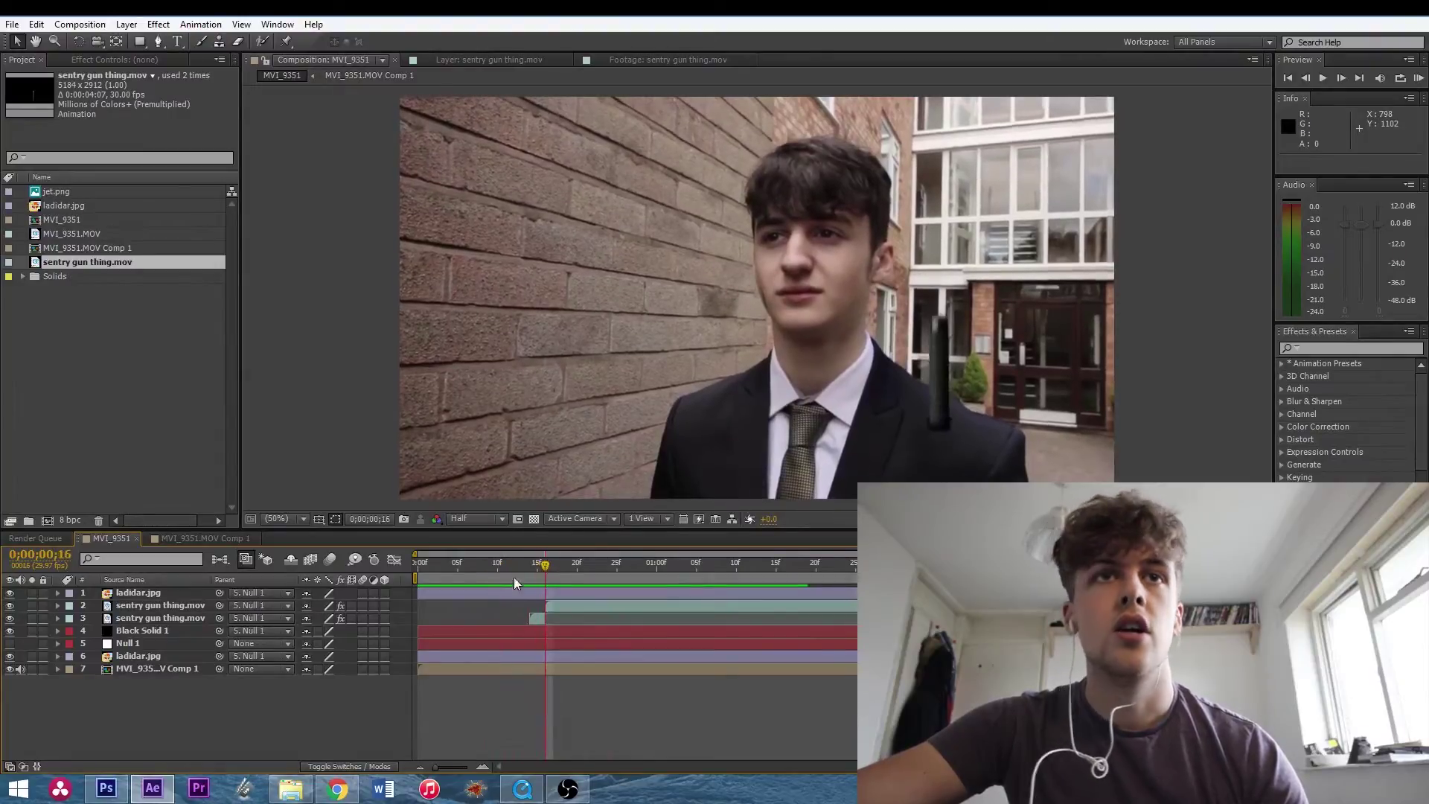
left_click(217, 539)
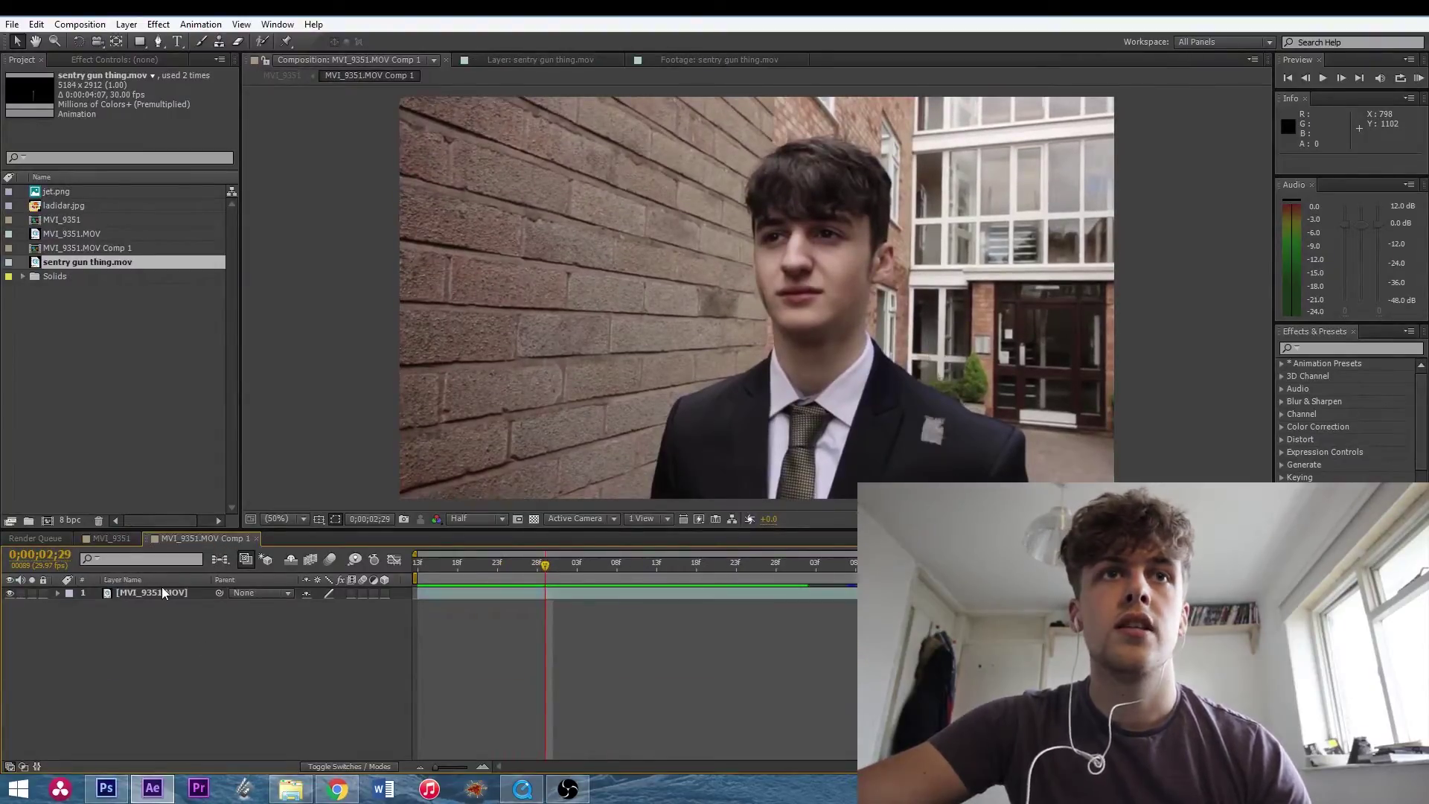
left_click_drag(547, 566, 640, 566)
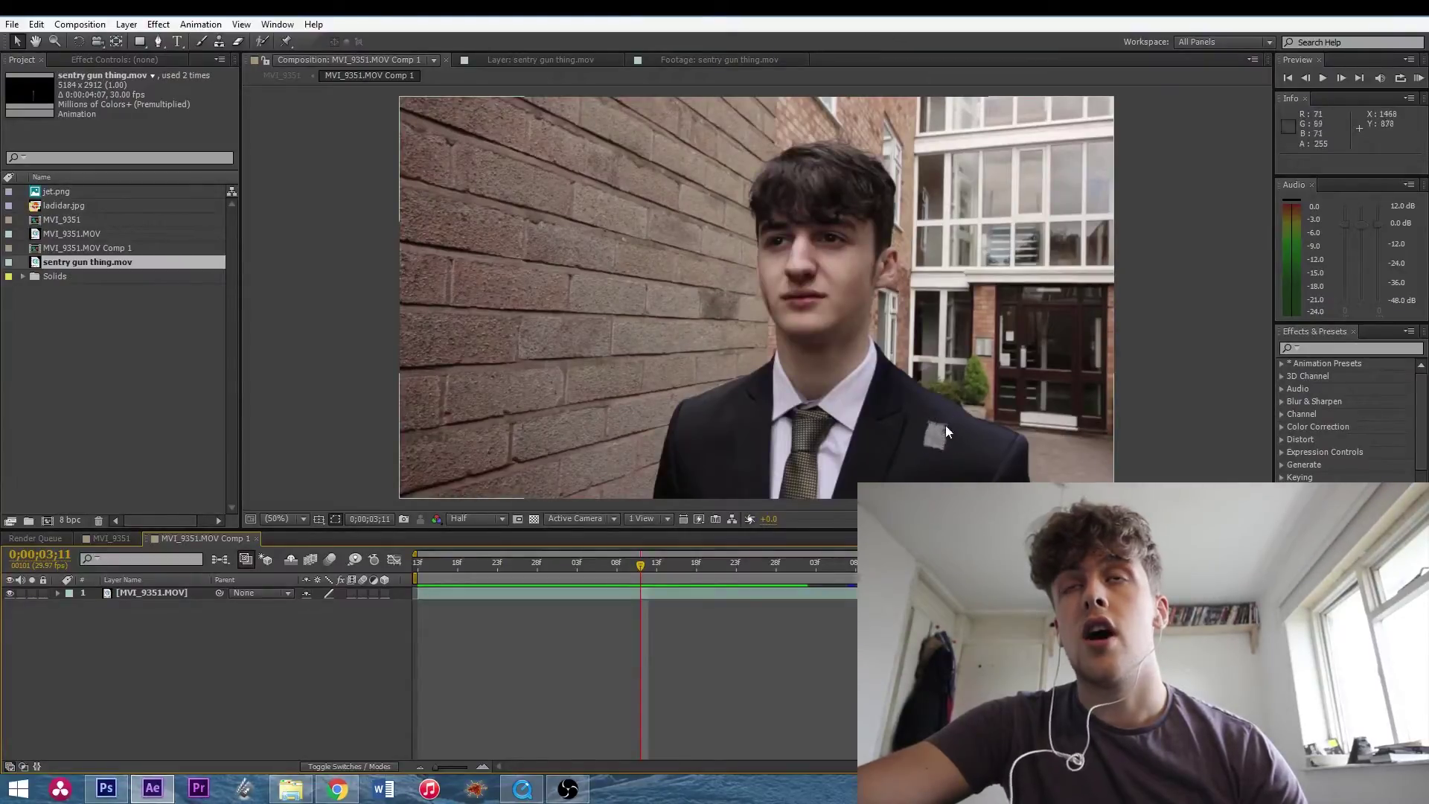
Send the MVI_9351.MOV layer to mocha AE for tracking and create the new project with the default settings.
left_click(523, 202)
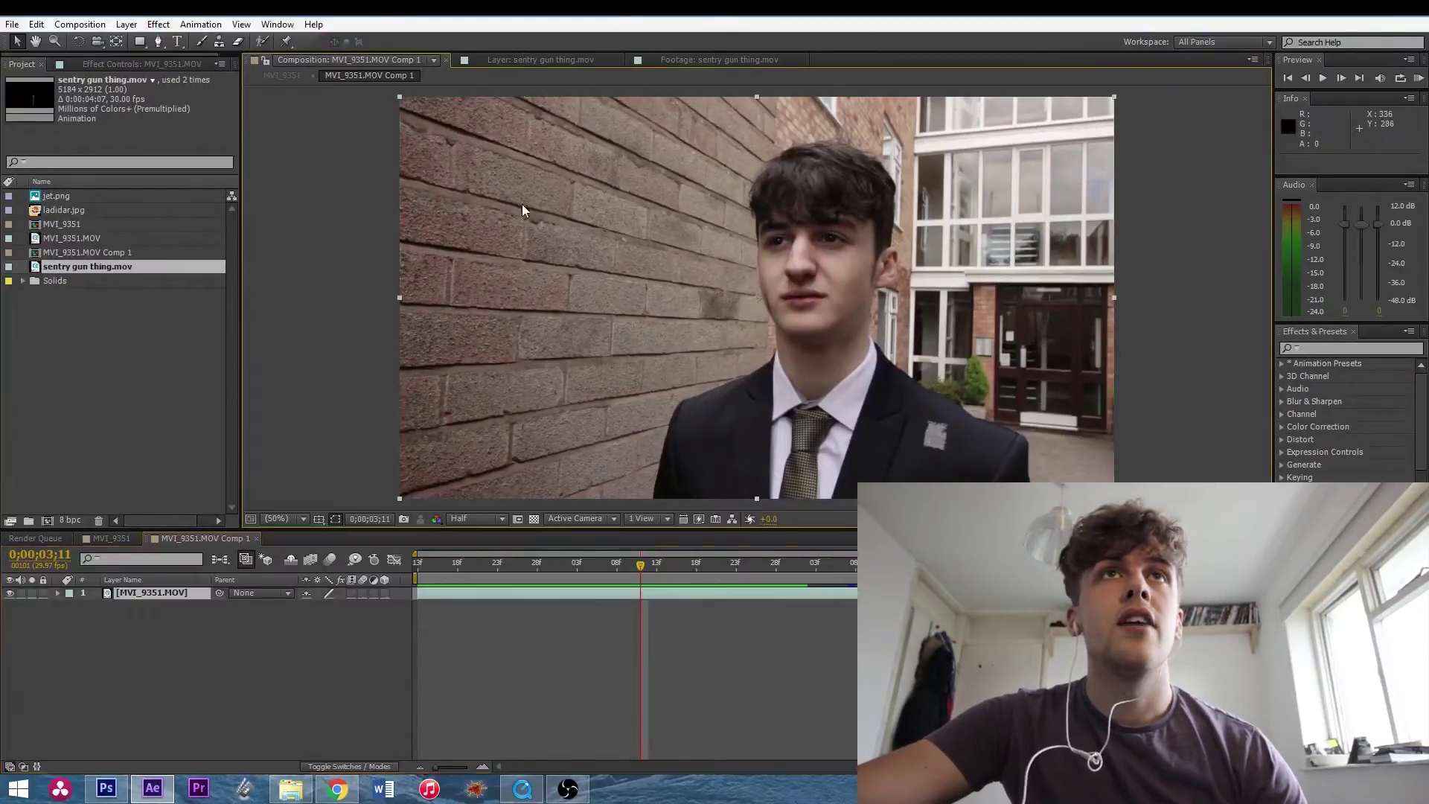
left_click(221, 27)
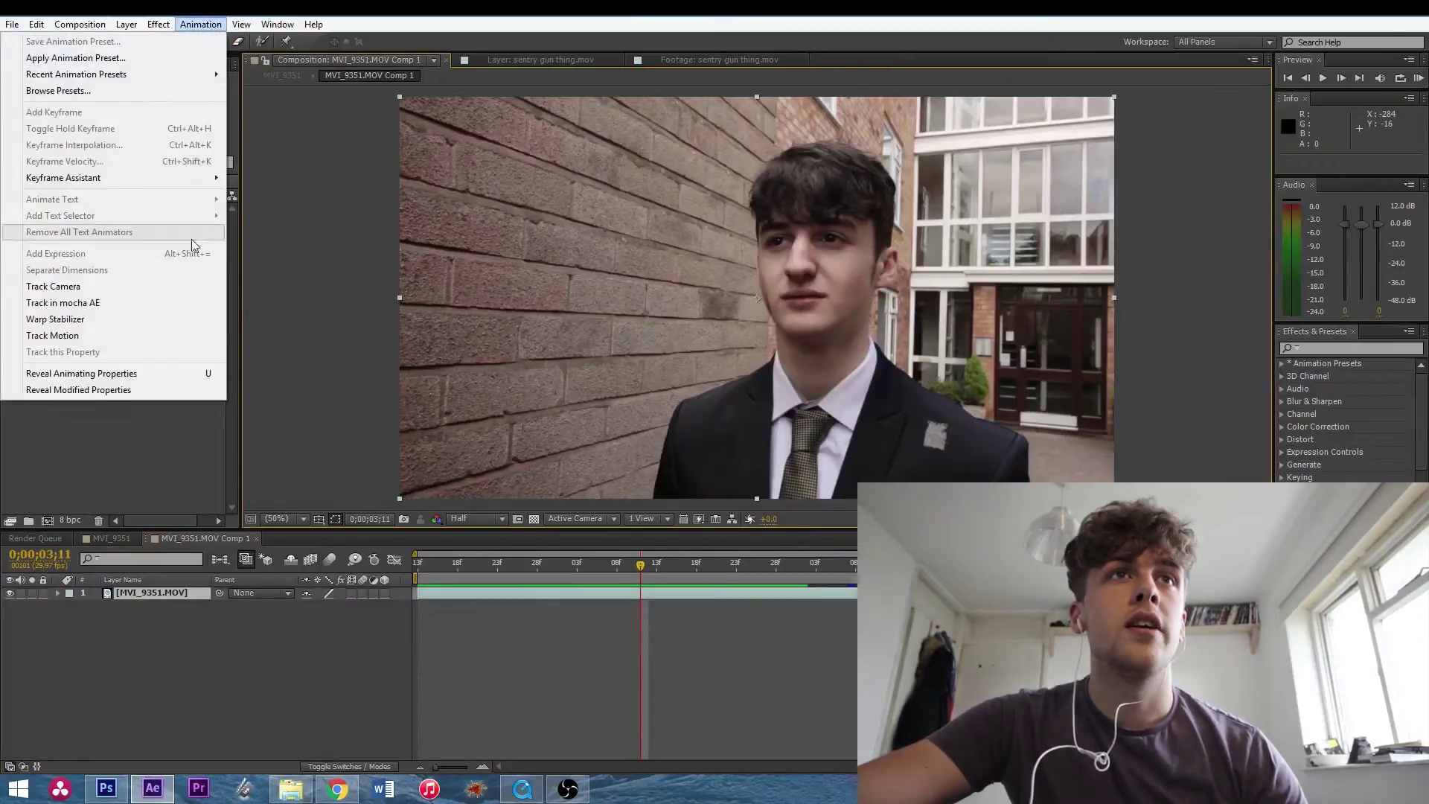
left_click(119, 302)
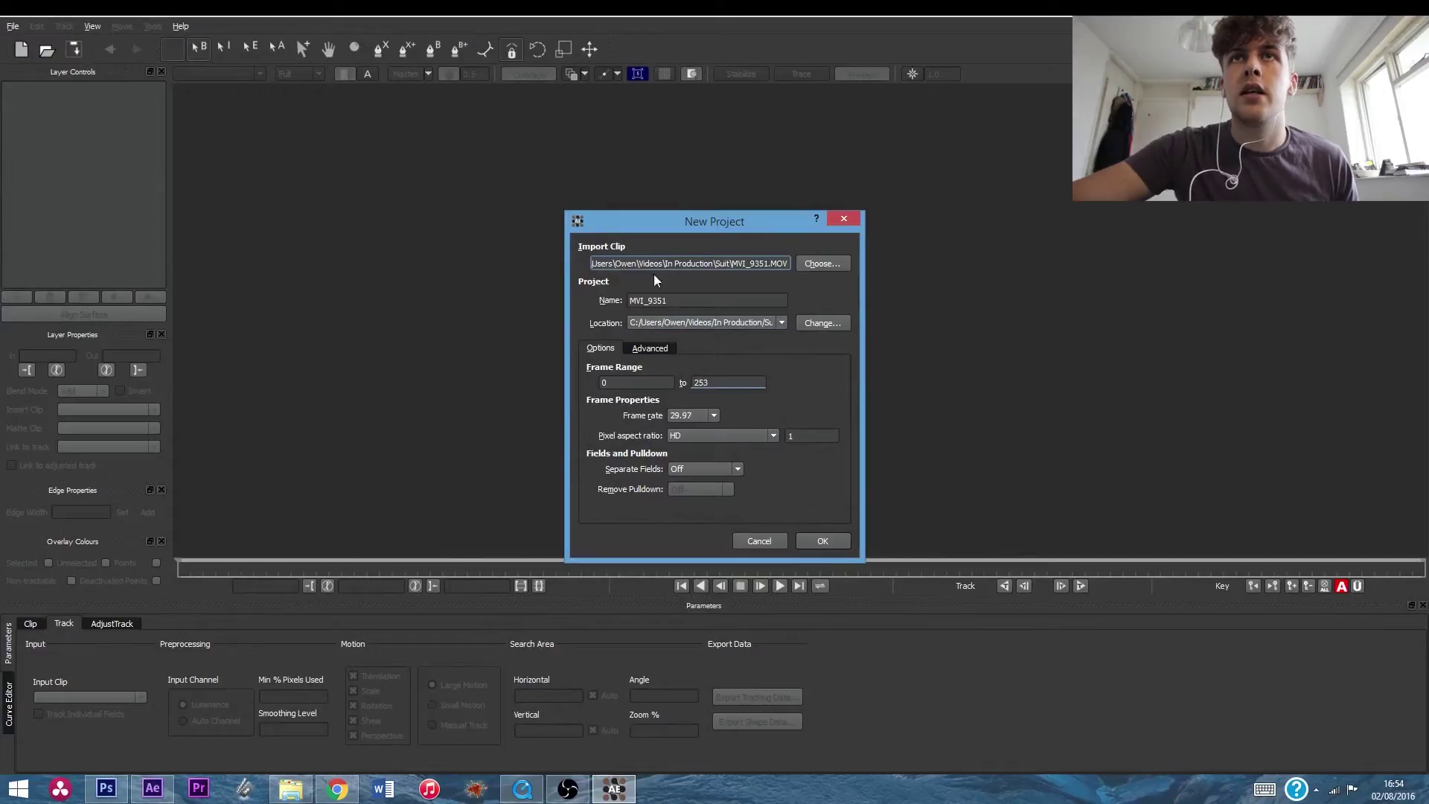
left_click(822, 542)
left_click(738, 409)
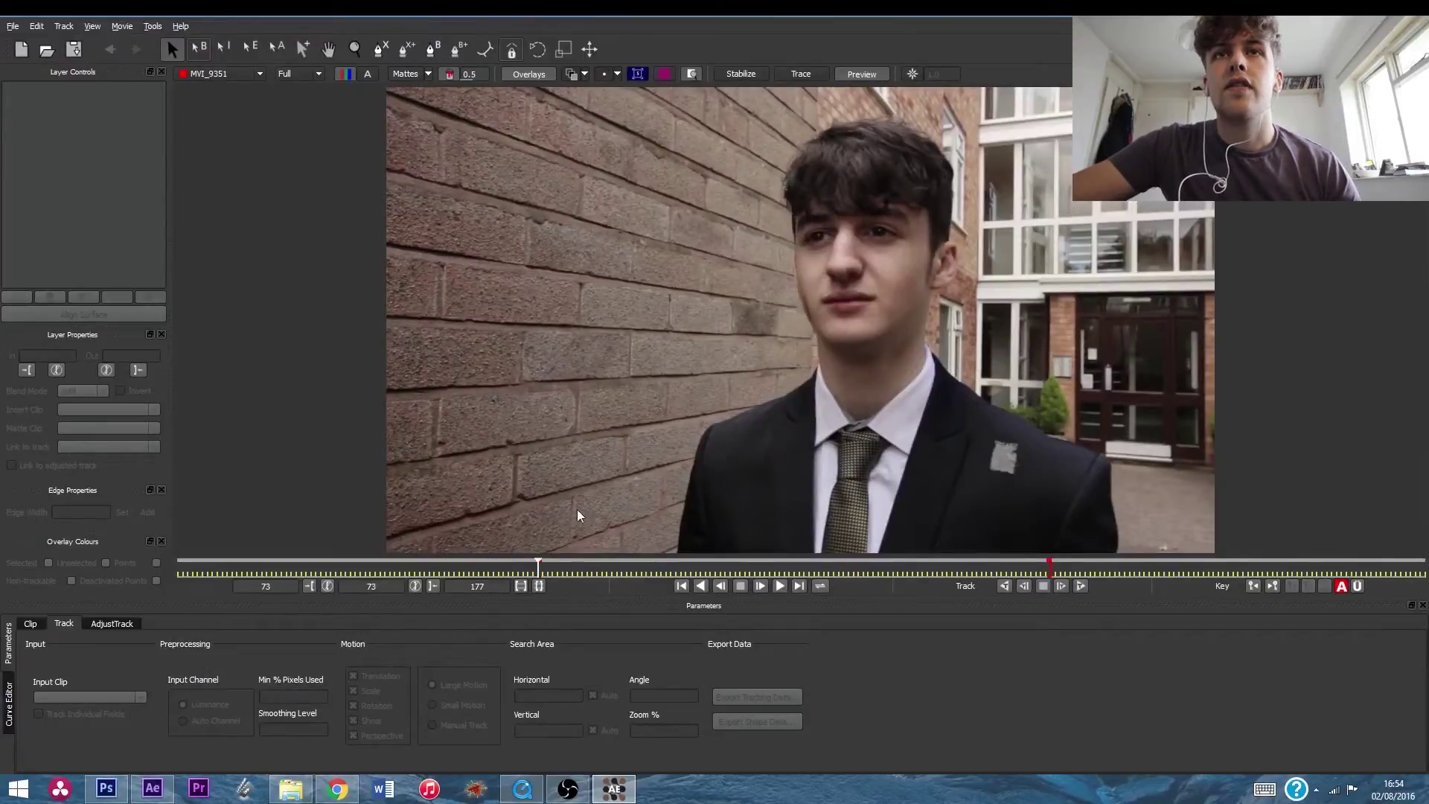
At frame 73, draw a closed Bezier spline around the tape marker on the jacket's shoulder.
left_click_drag(543, 567, 539, 564)
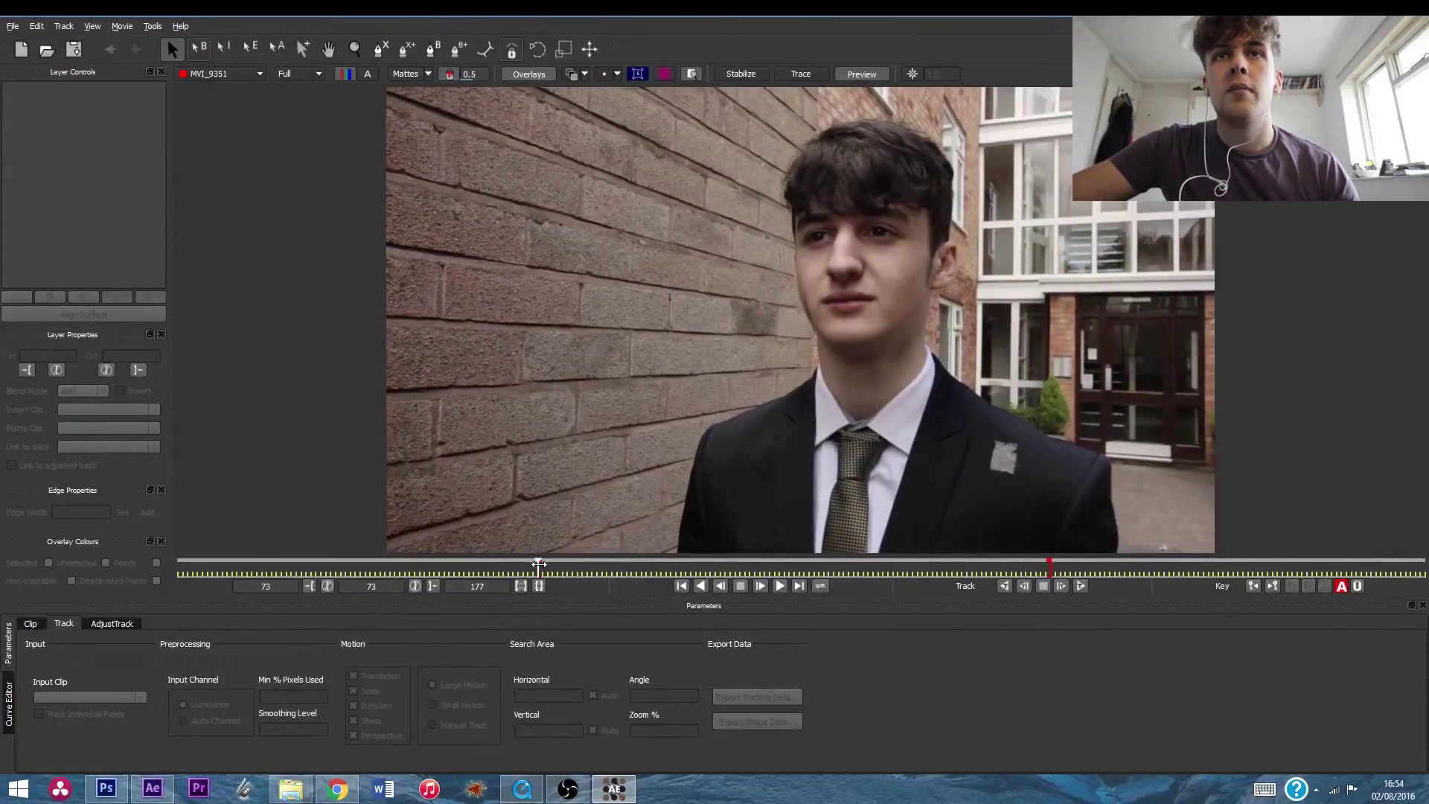
left_click(435, 52)
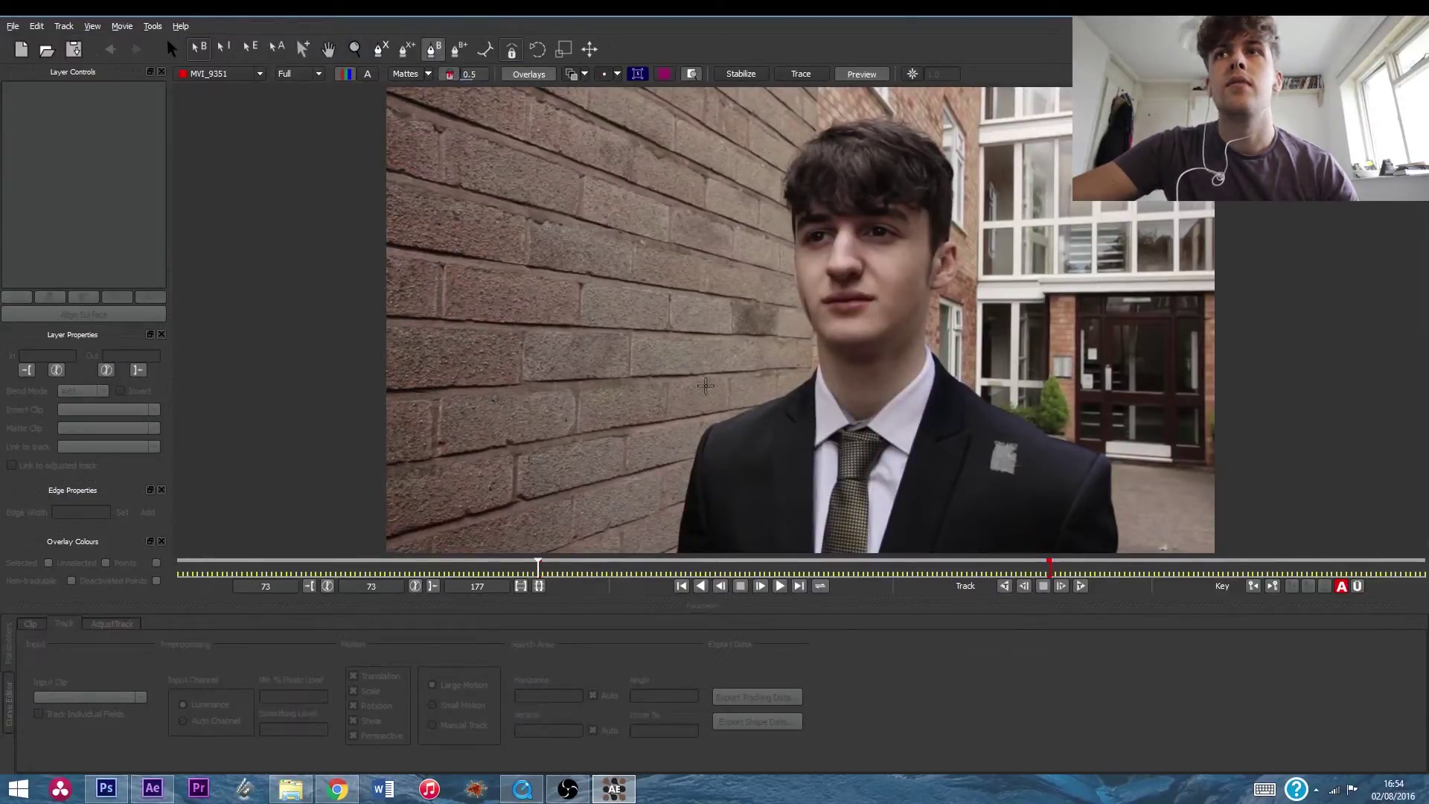
left_click(934, 468)
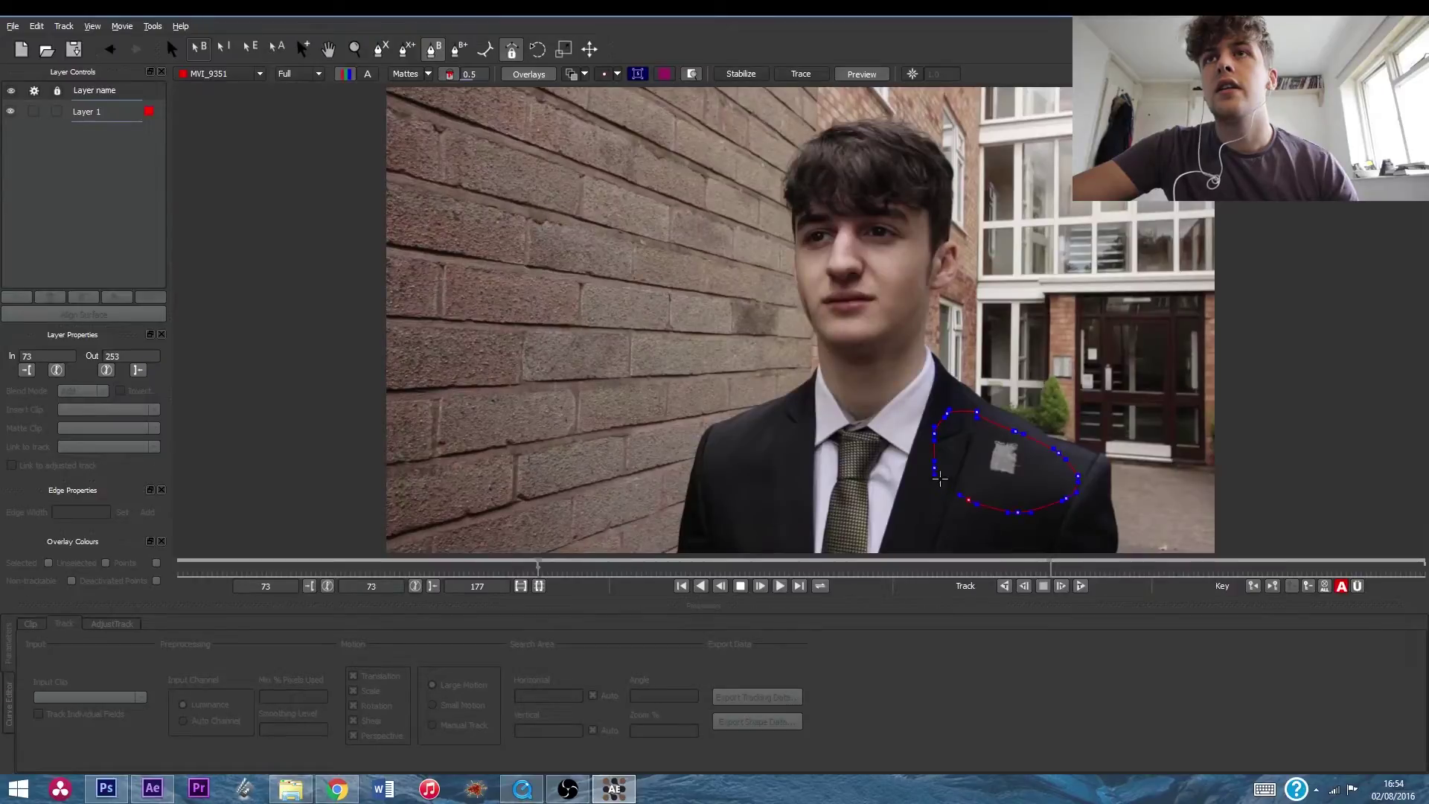
left_click(934, 468)
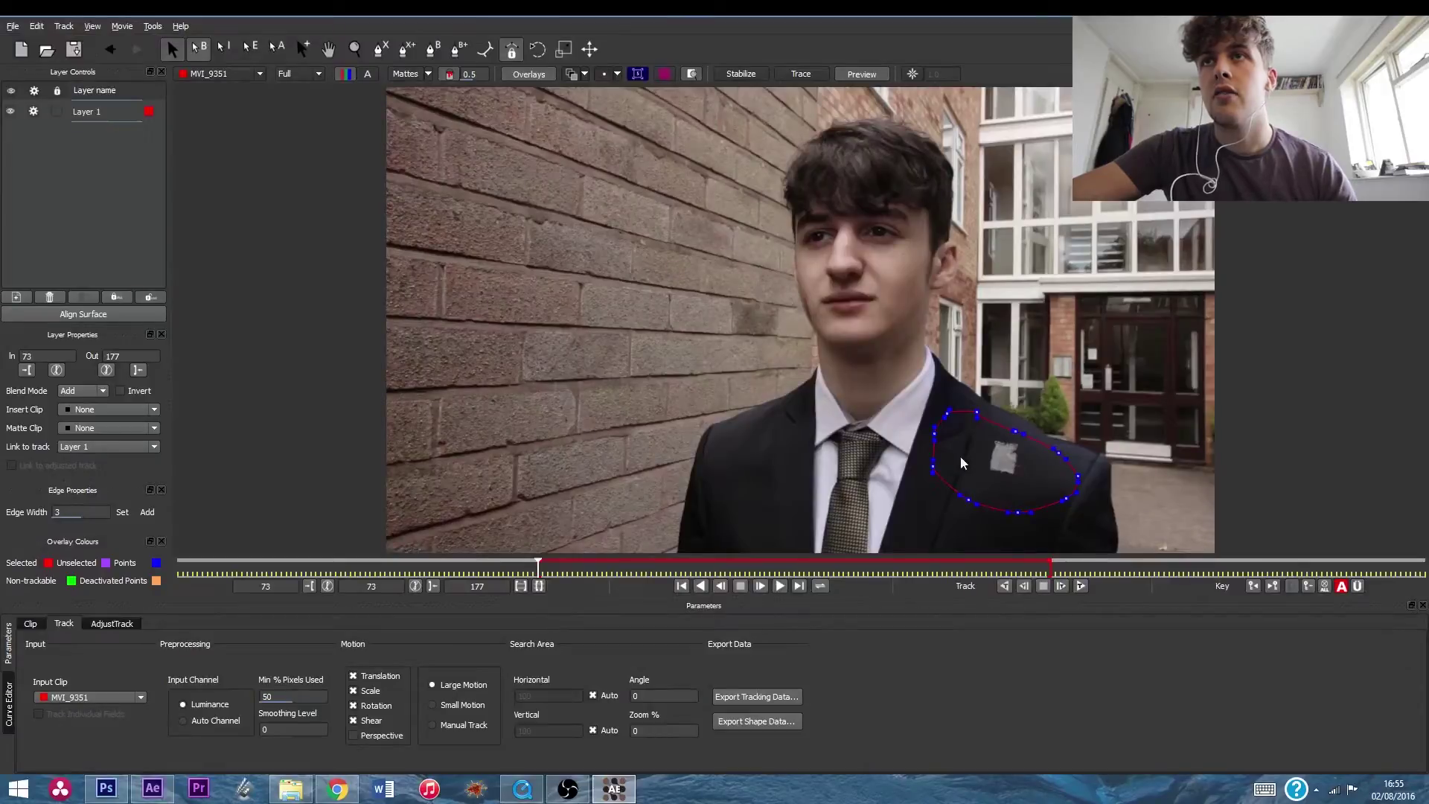
Track the shoulder shape forward from frame 73 to frame 177 and check the track by scrubbing back to the start.
left_click(1075, 589)
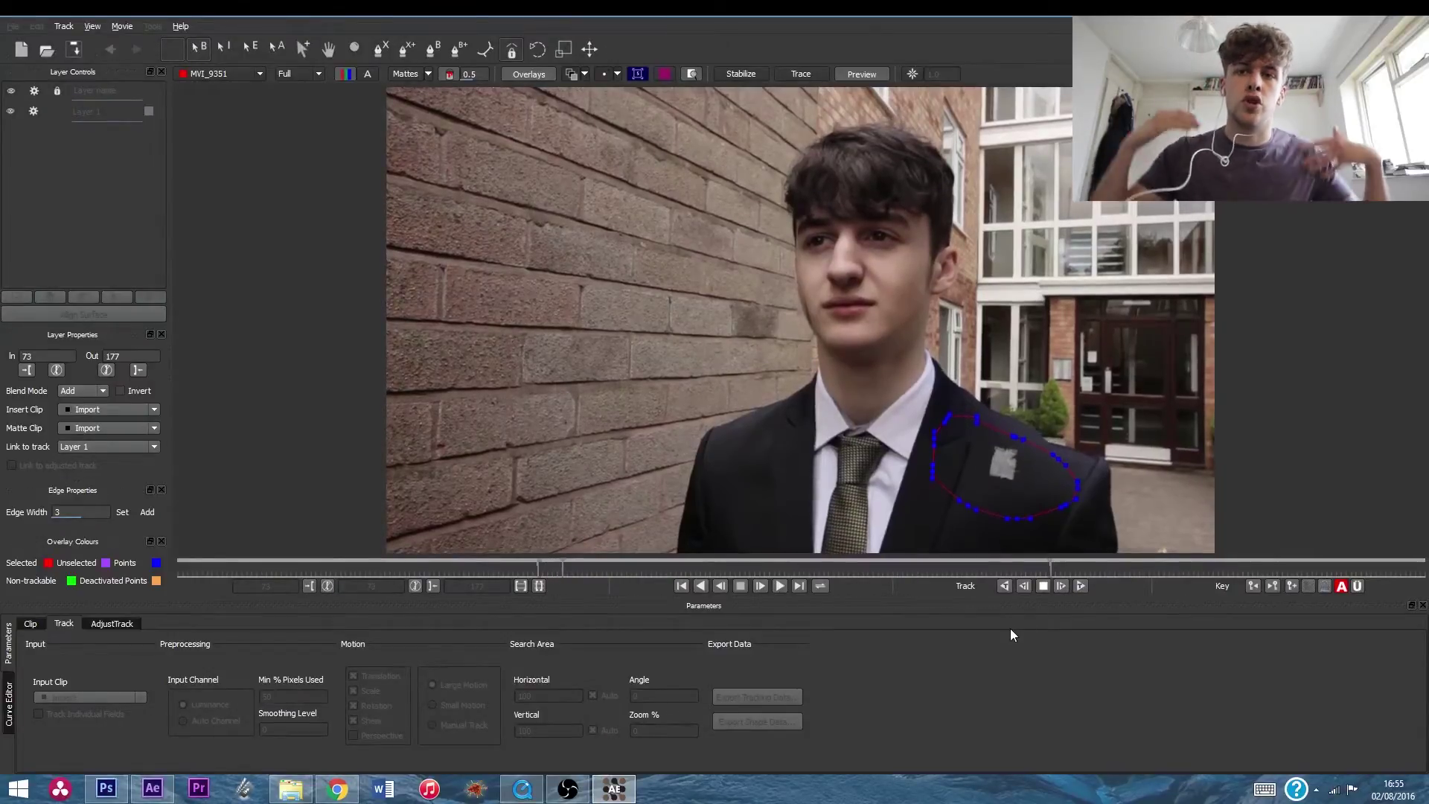
left_click(1041, 587)
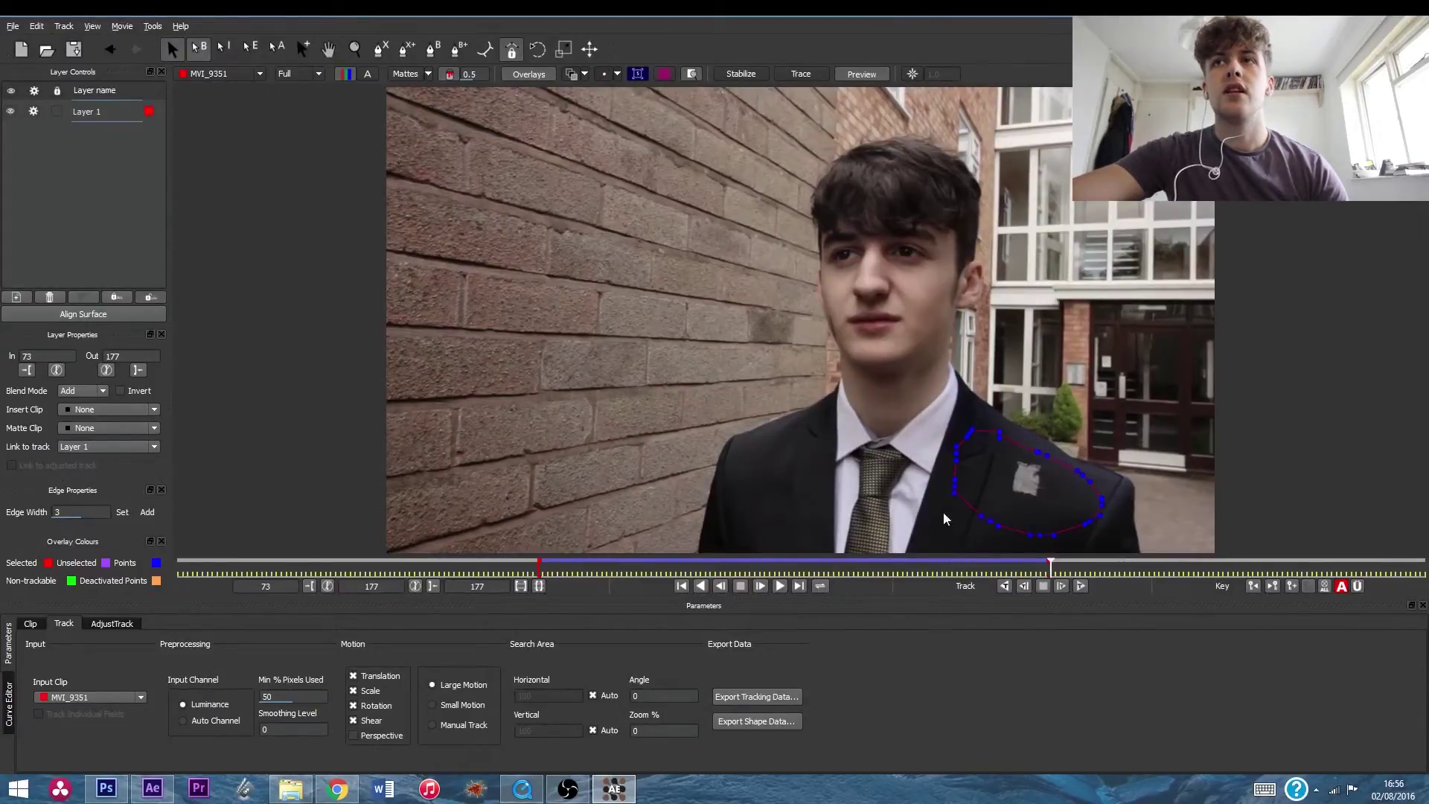
left_click_drag(1035, 577, 537, 569)
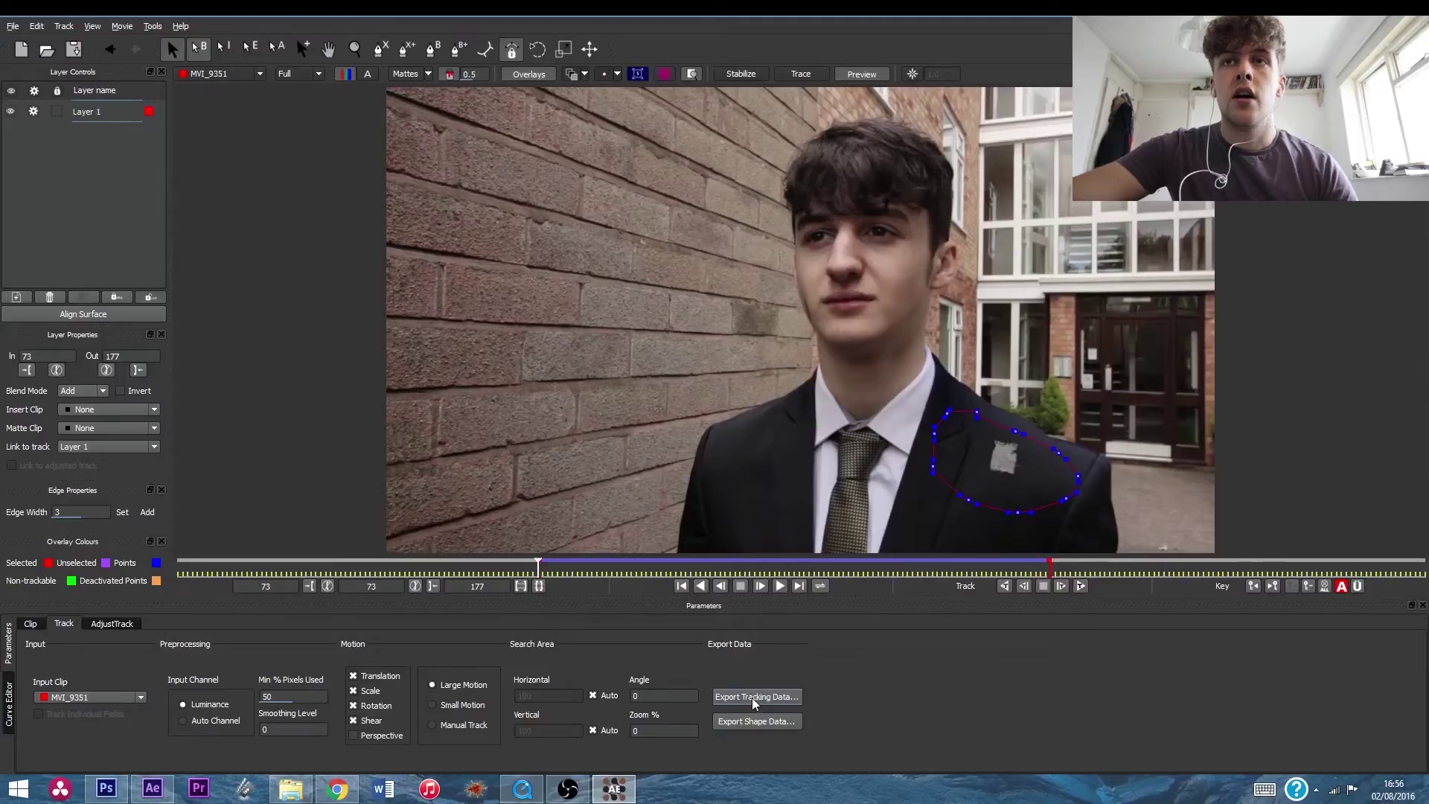
Export the tracking data as After Effects Transform Data (anchor point, position, scale and rotation) to the clipboard.
left_click(754, 701)
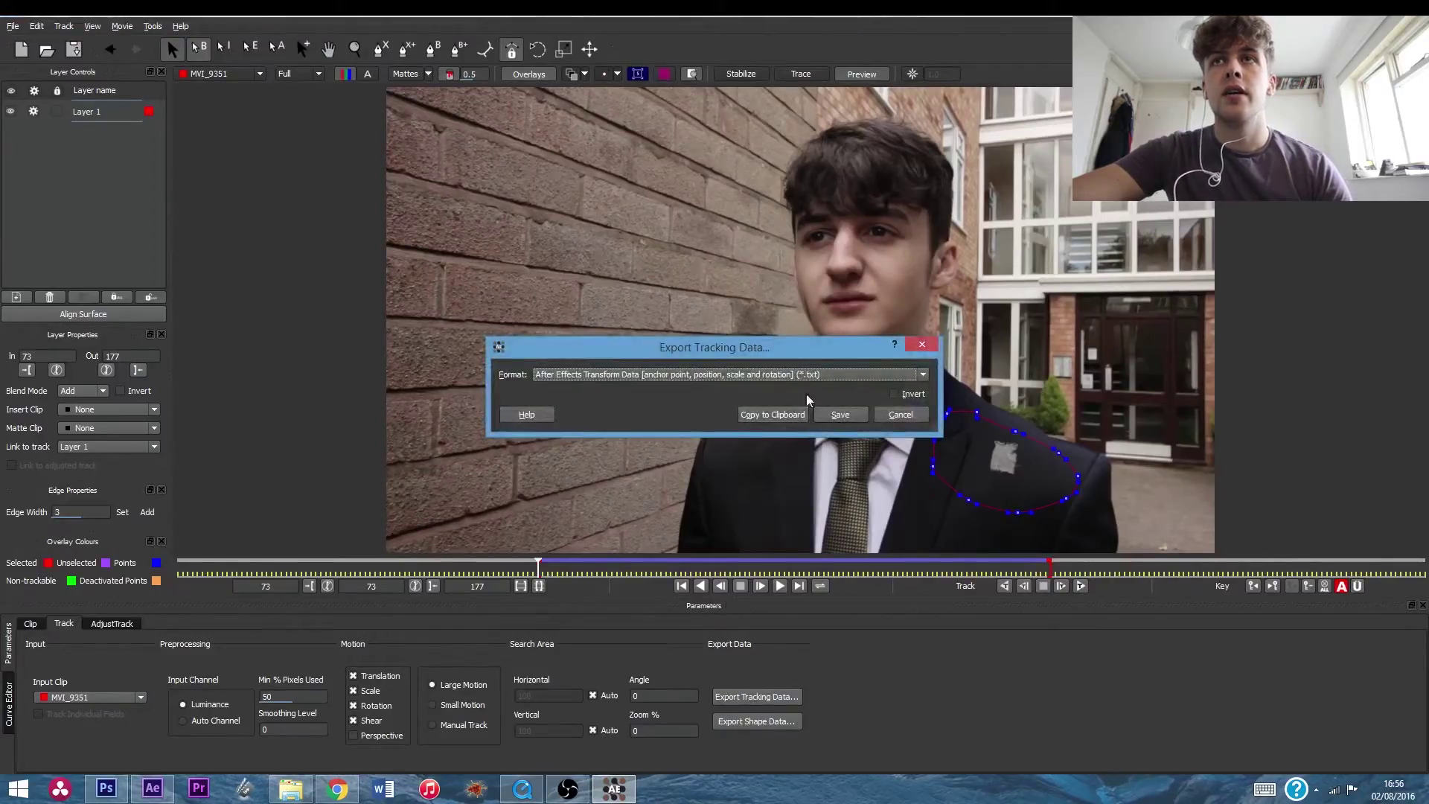
left_click(923, 375)
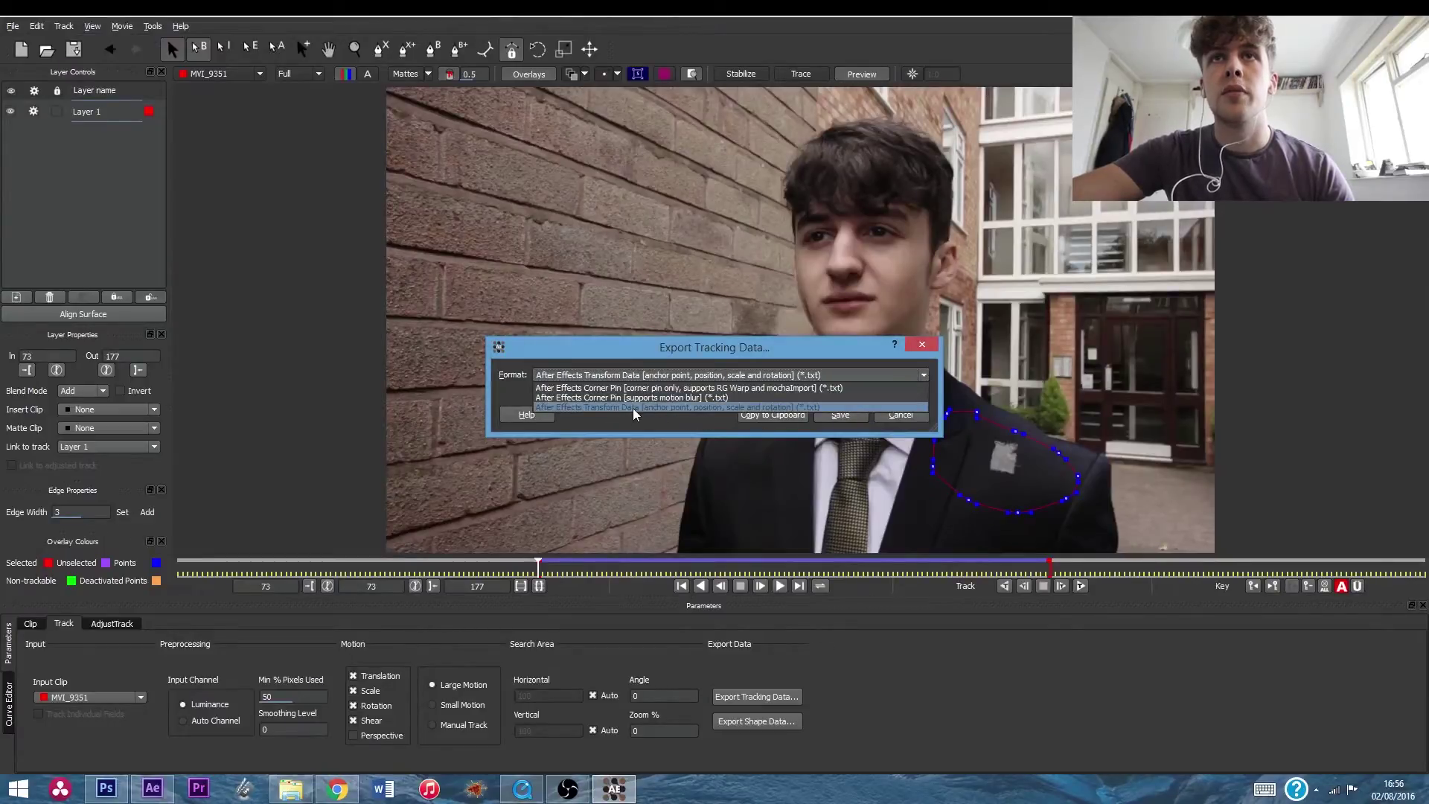
left_click(842, 407)
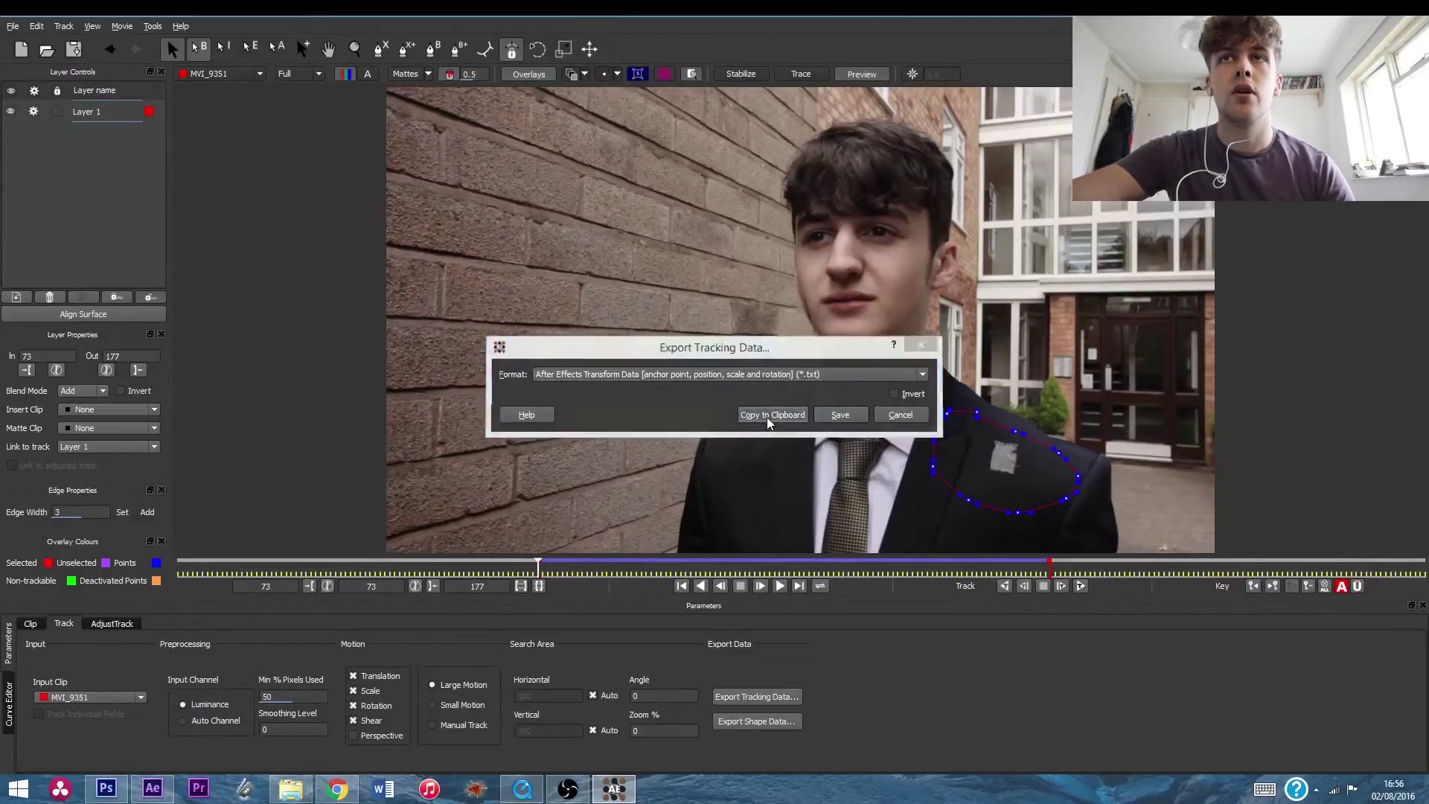
left_click(771, 415)
Switch to After Effects and, at 0;00;02;13, create a null object and place it on the shoulder's tape marker.
left_click(164, 787)
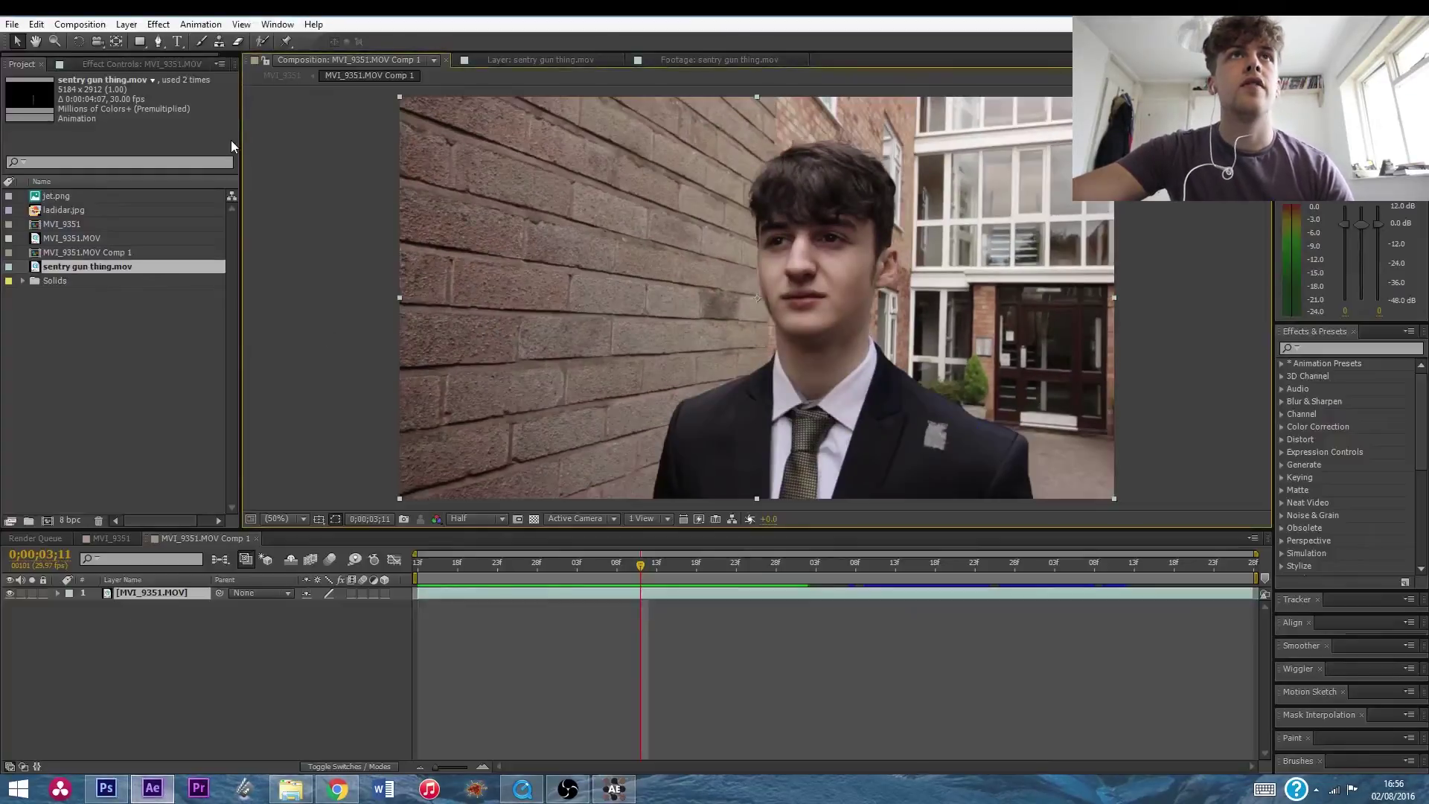
left_click_drag(640, 565, 418, 565)
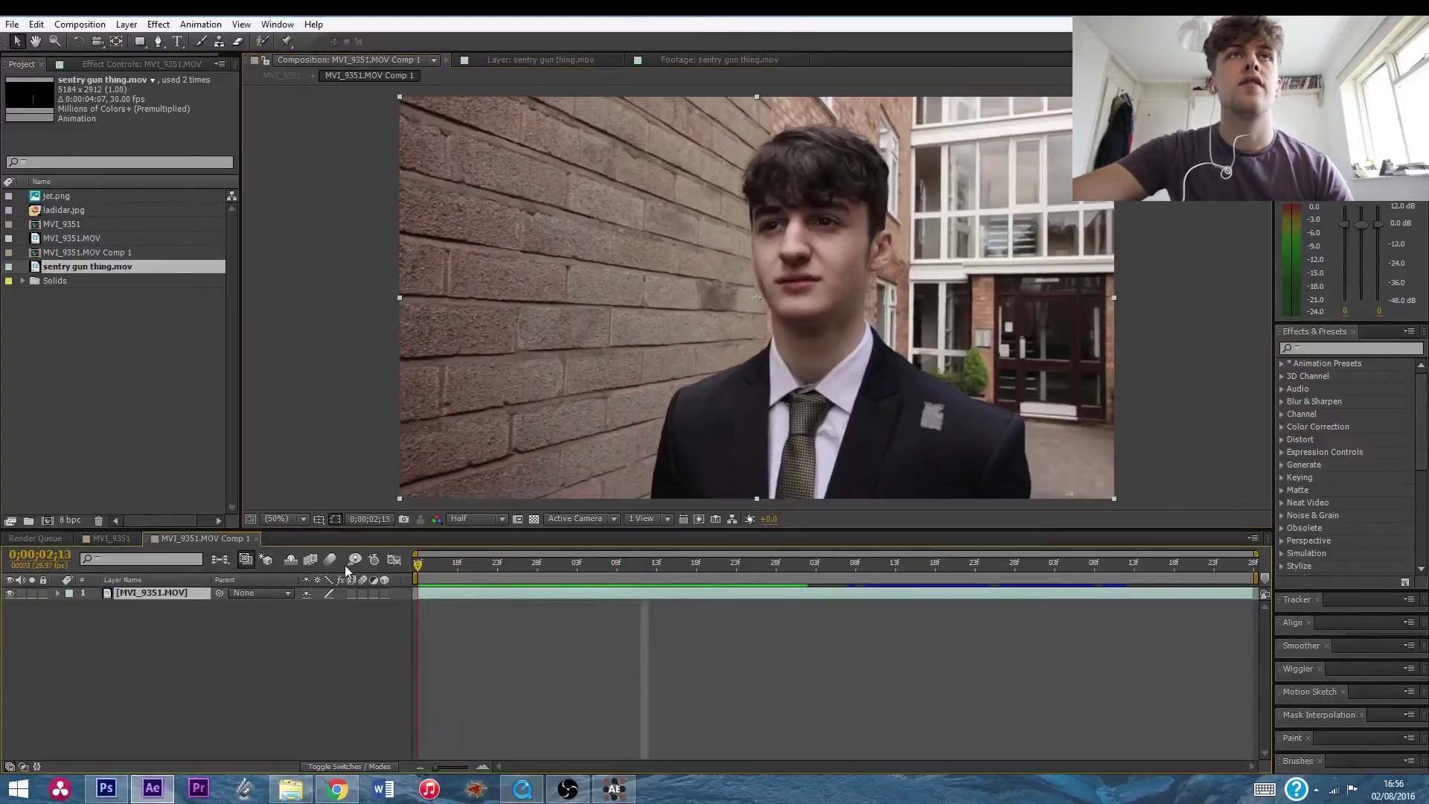
left_click(127, 24)
mouse_move(124, 42)
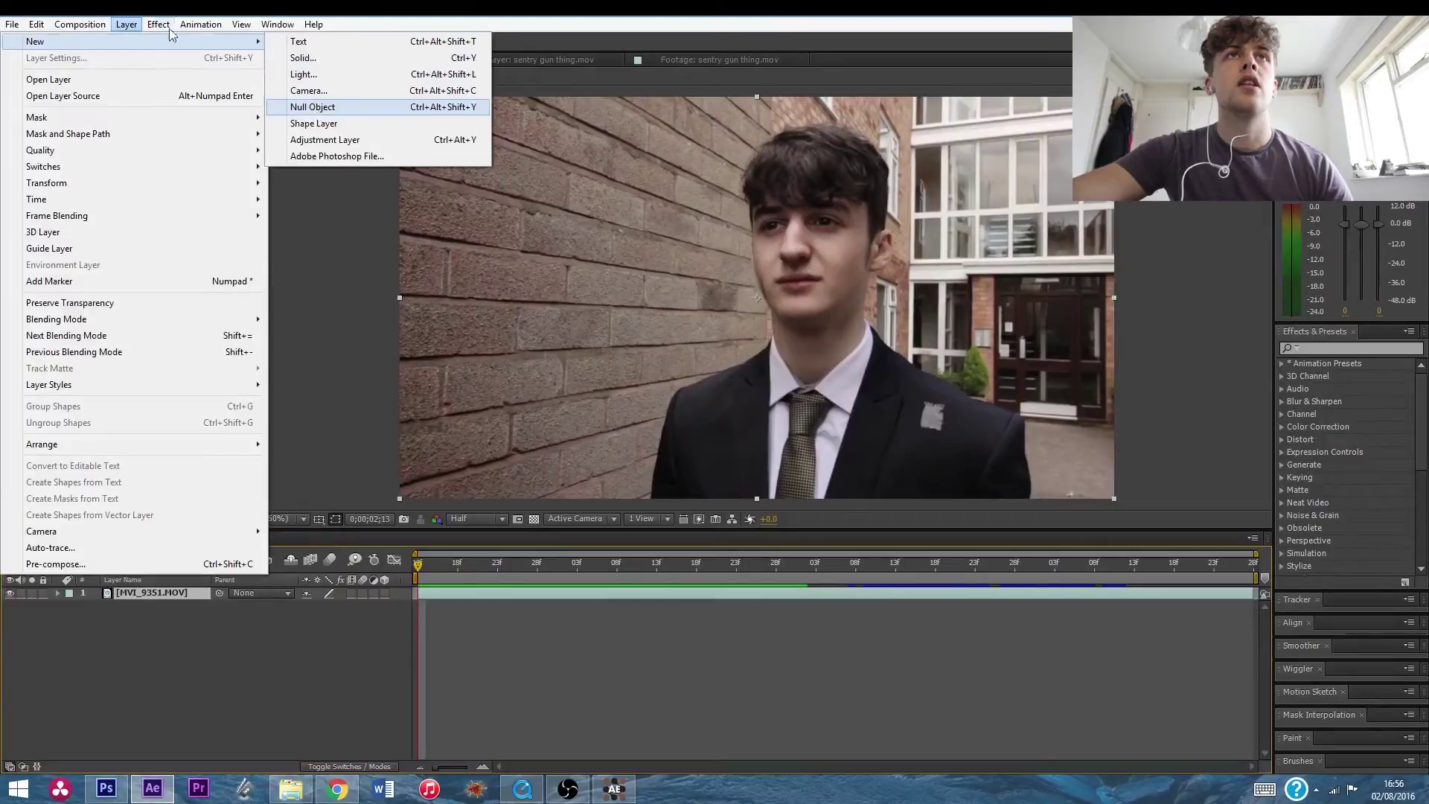
left_click(313, 107)
left_click_drag(784, 319, 938, 419)
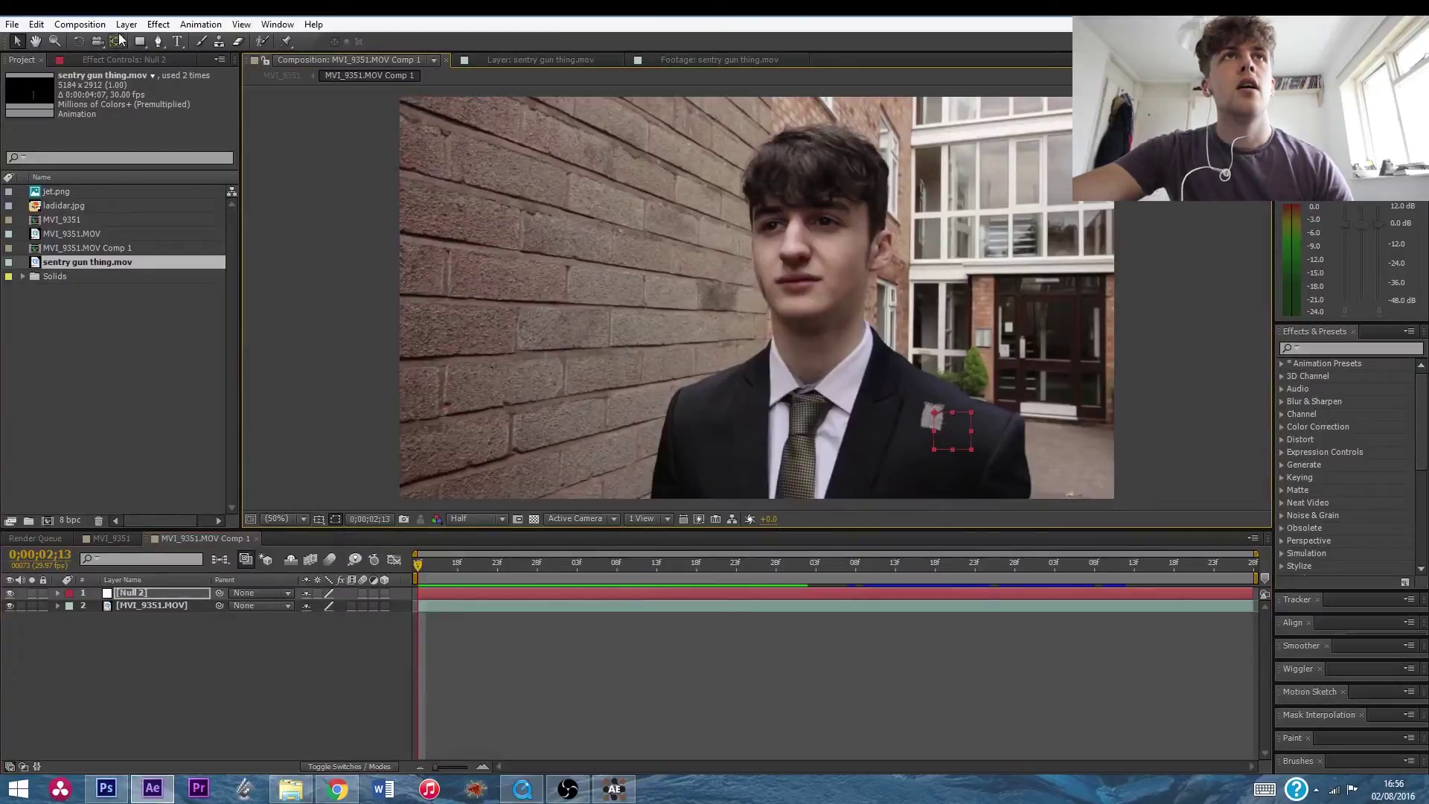
Paste the mocha tracking data onto the null and expand its transform properties.
left_click(36, 24)
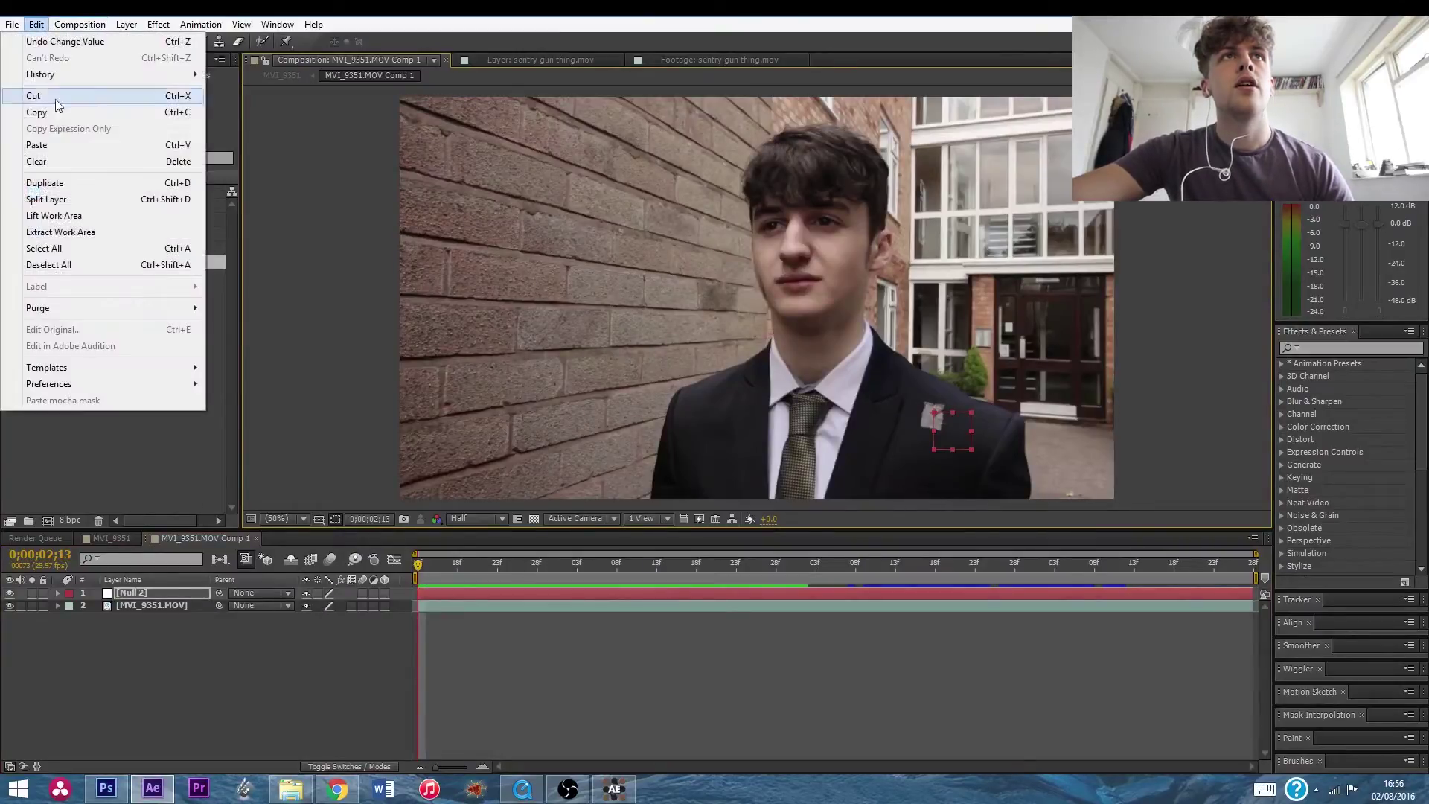
left_click(58, 145)
left_click_drag(437, 551, 343, 570)
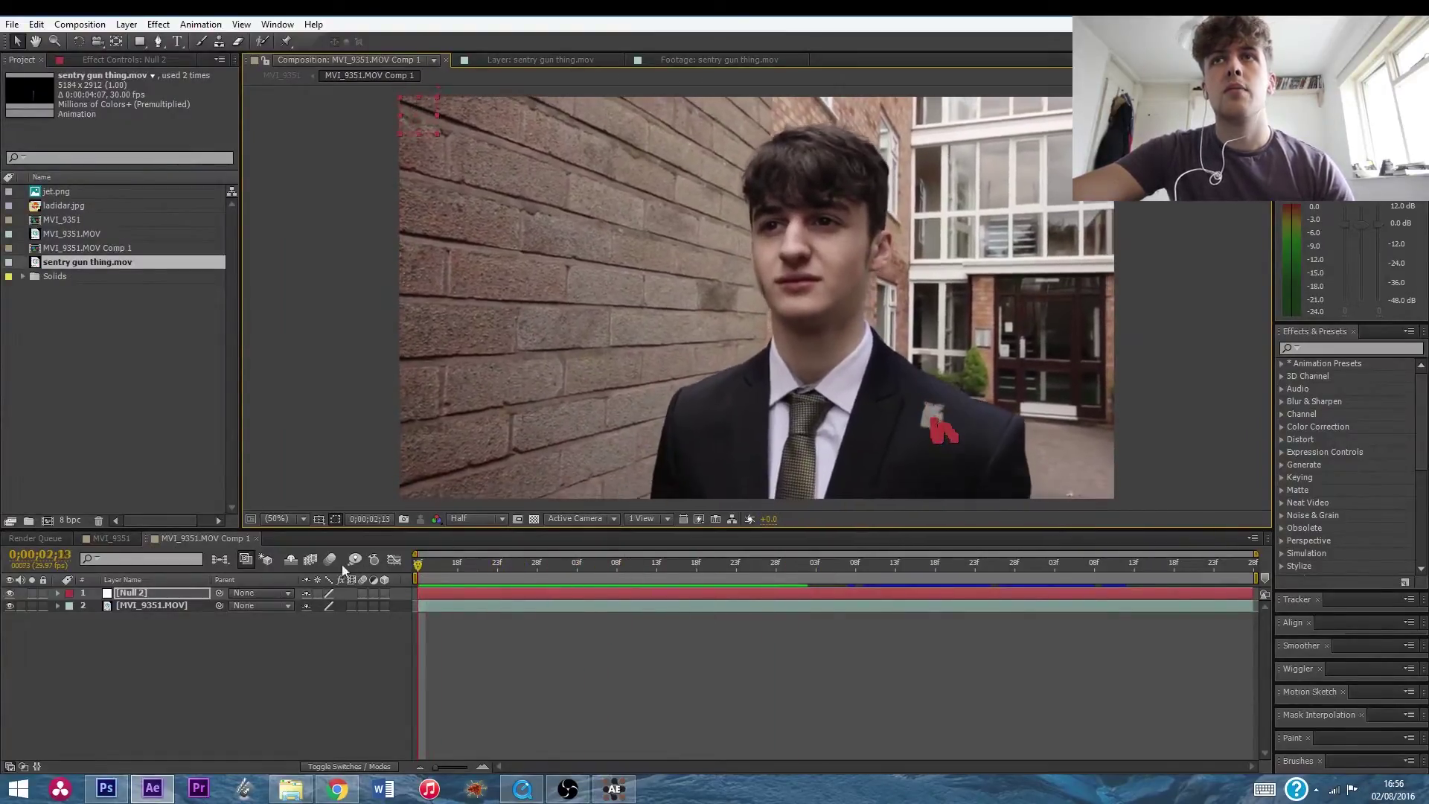
left_click(58, 593)
left_click(71, 606)
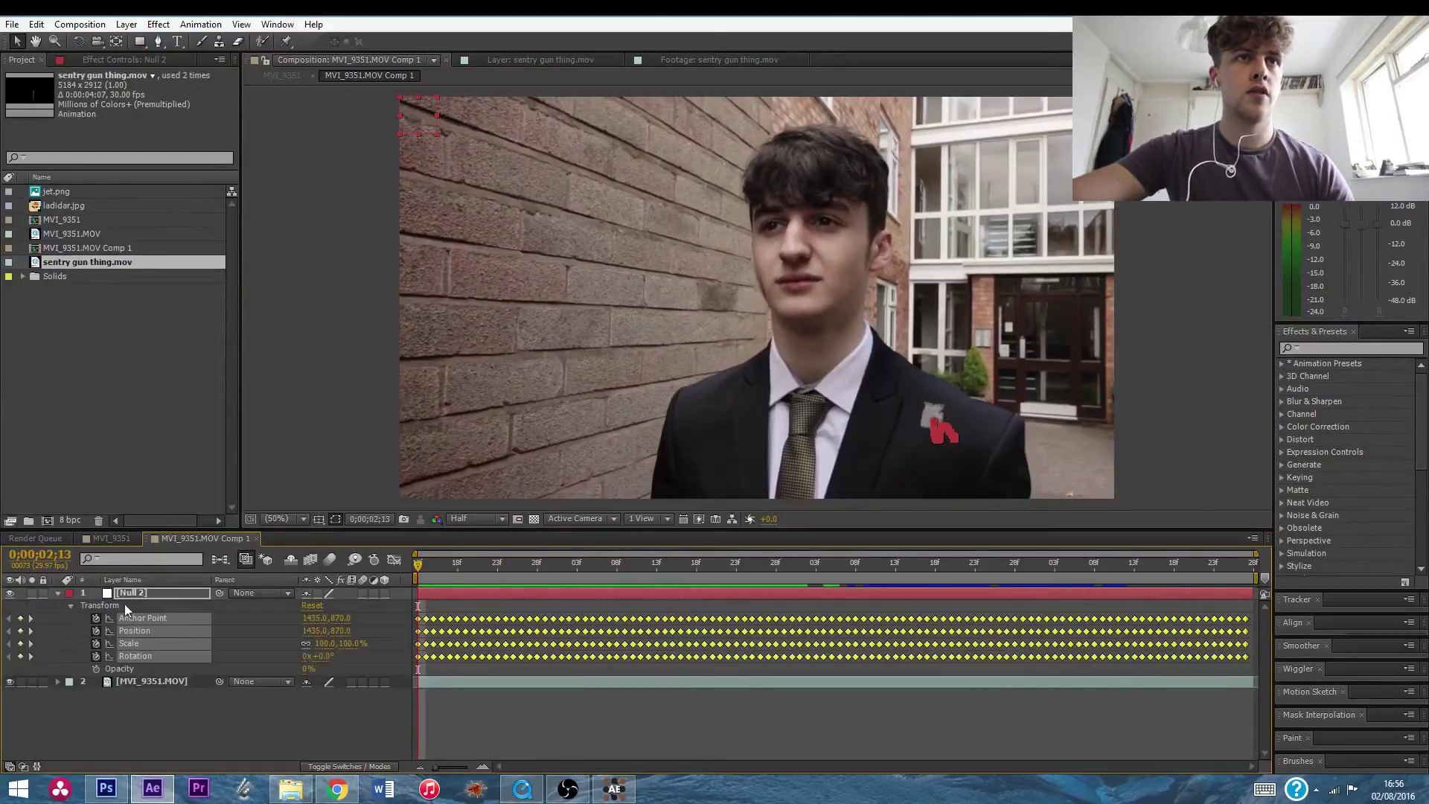
Delete all Anchor Point keyframes from the null layer.
left_click(425, 607)
left_click_drag(1251, 610, 418, 625)
left_click_drag(1242, 606, 418, 627)
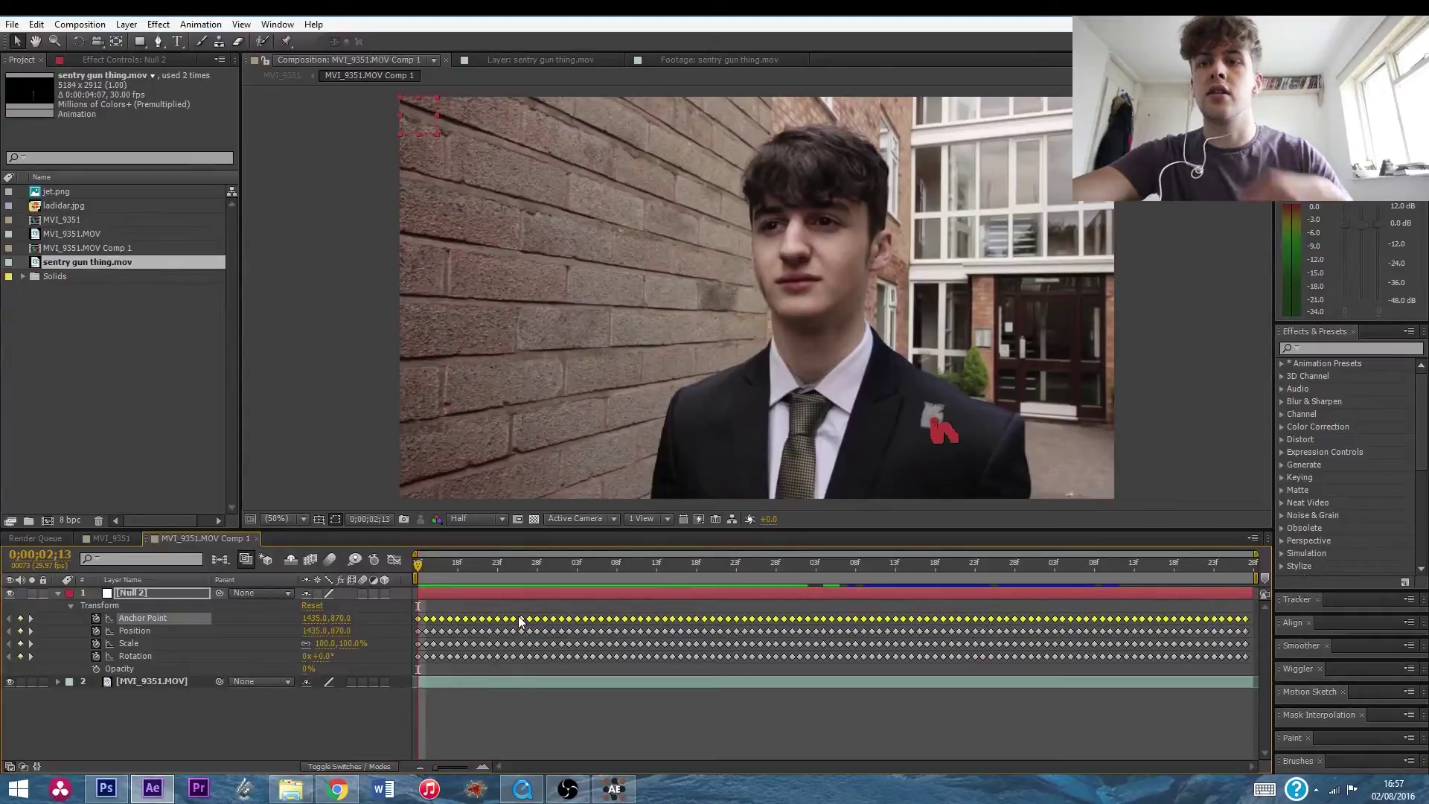
key("Delete")
Set the null's Anchor Point to 0.0, 0.0.
left_click(315, 617)
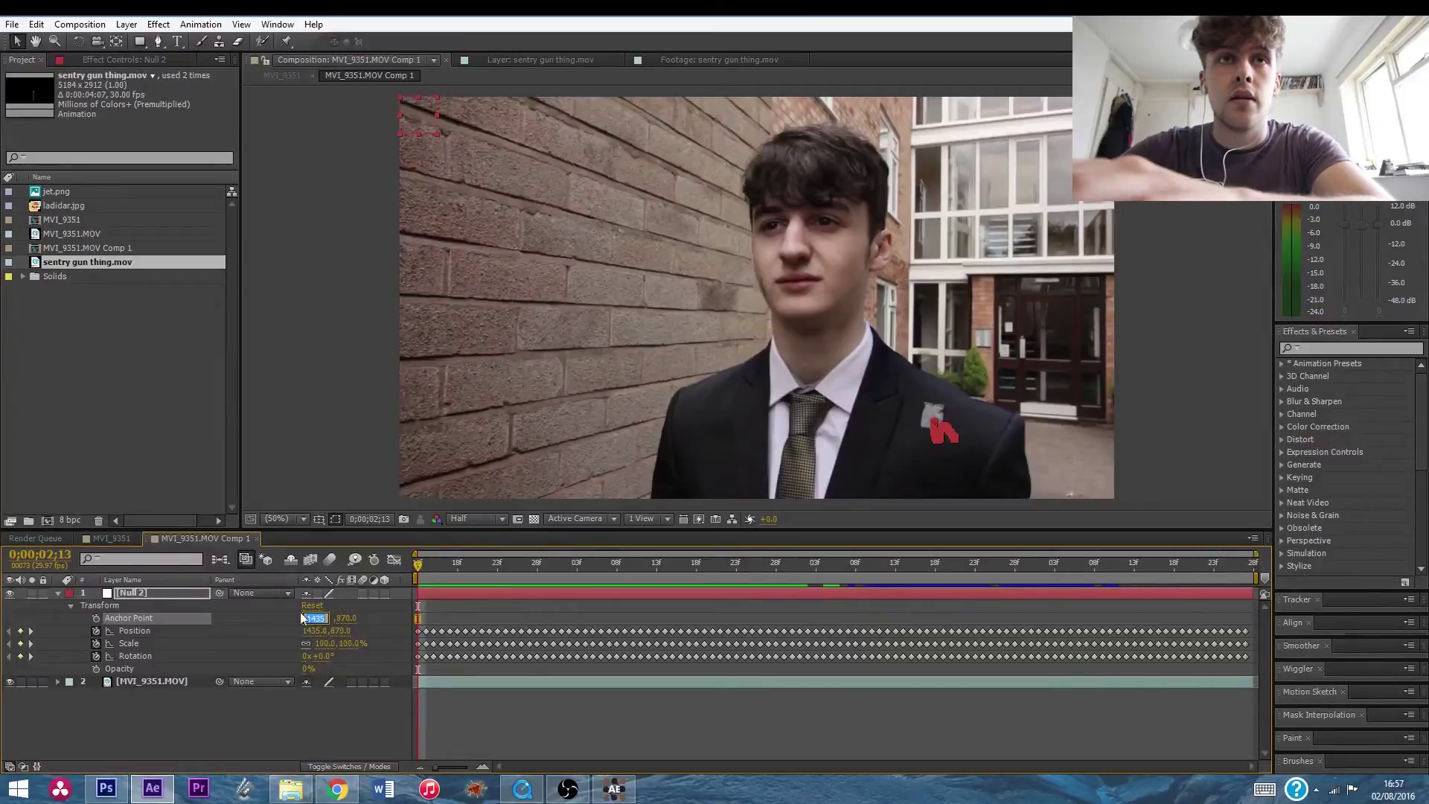
key("Tab")
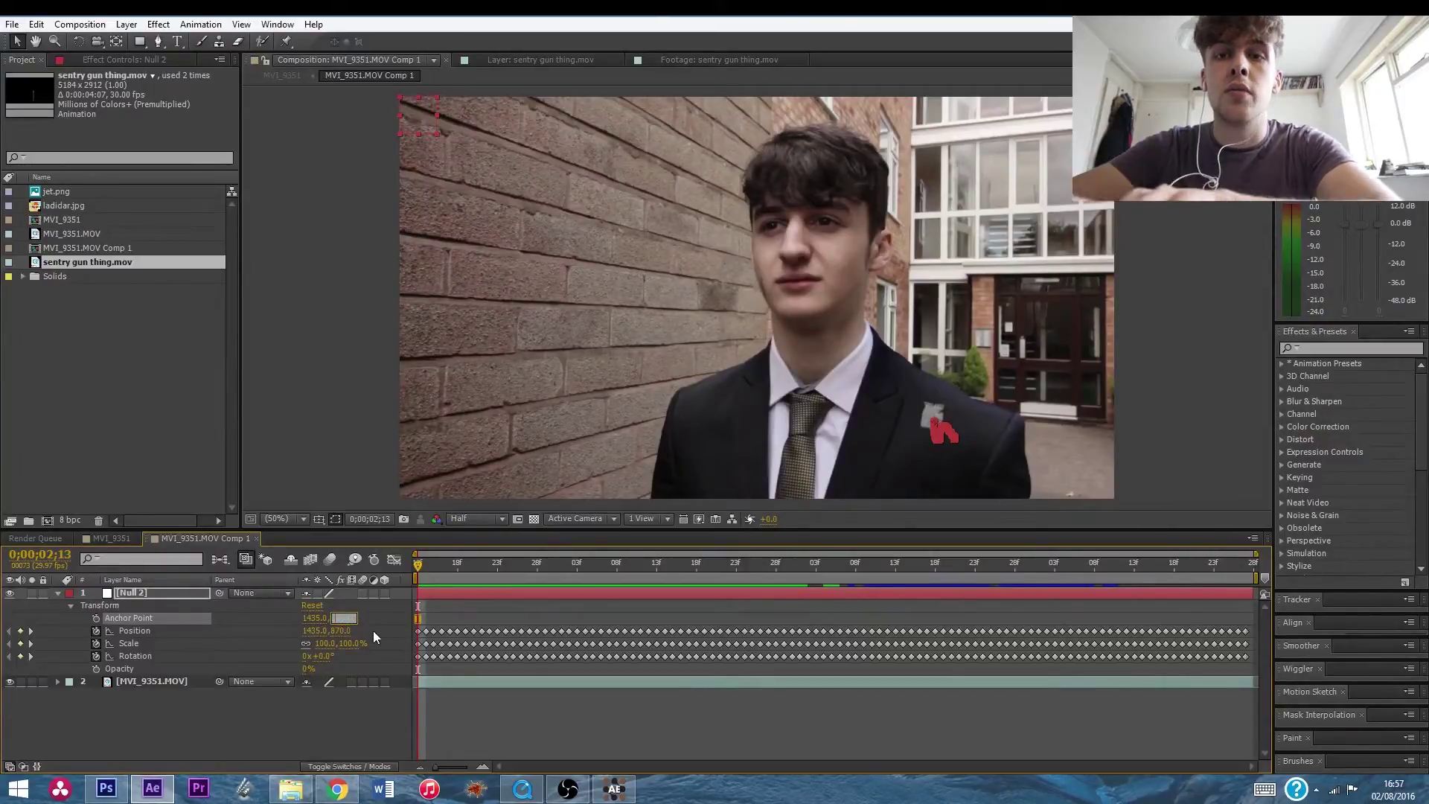
left_click(316, 618)
type("0")
key("Return")
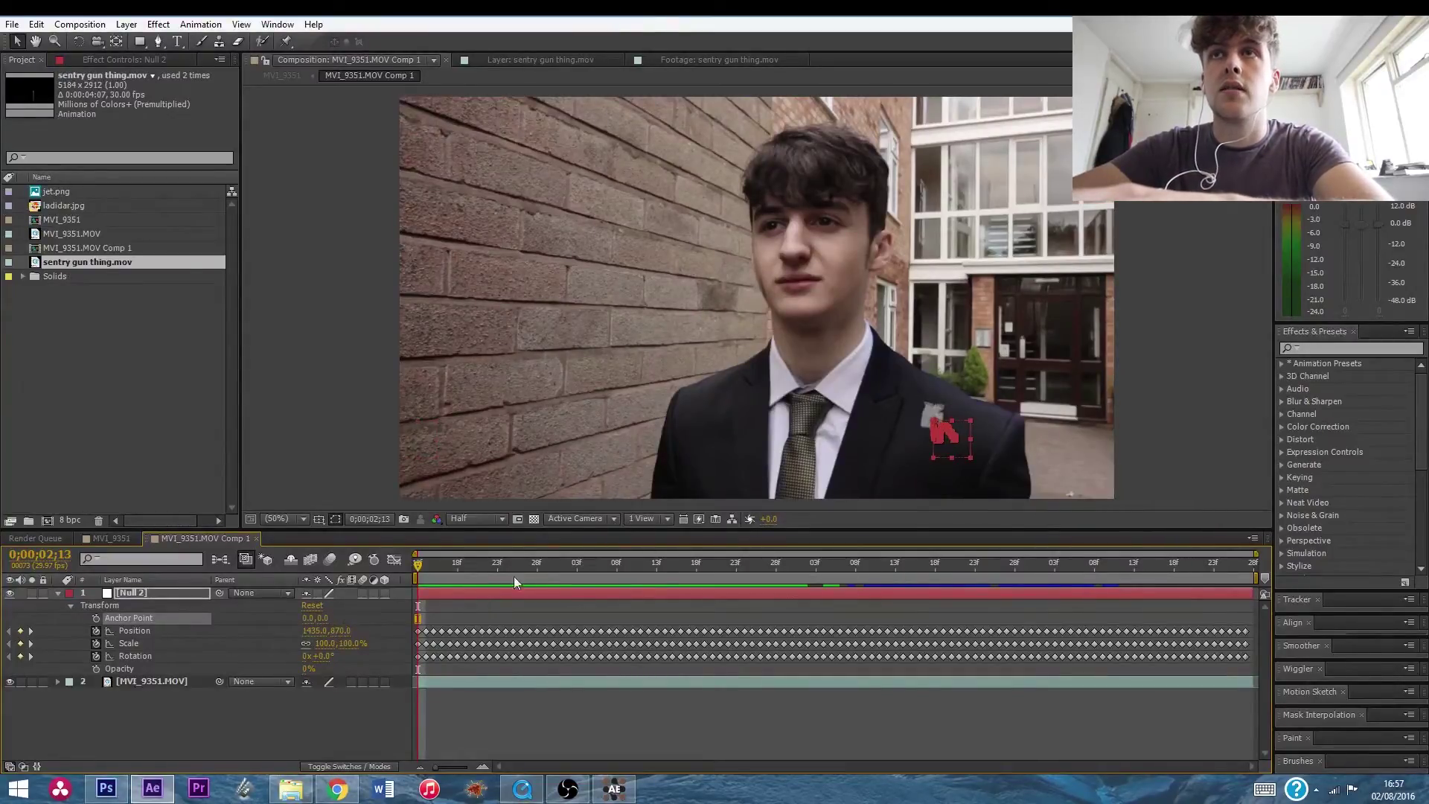
Scrub through the composition to check that the null follows the shoulder, collapse its properties and return to 0;00;02;13.
left_click_drag(496, 560, 839, 570)
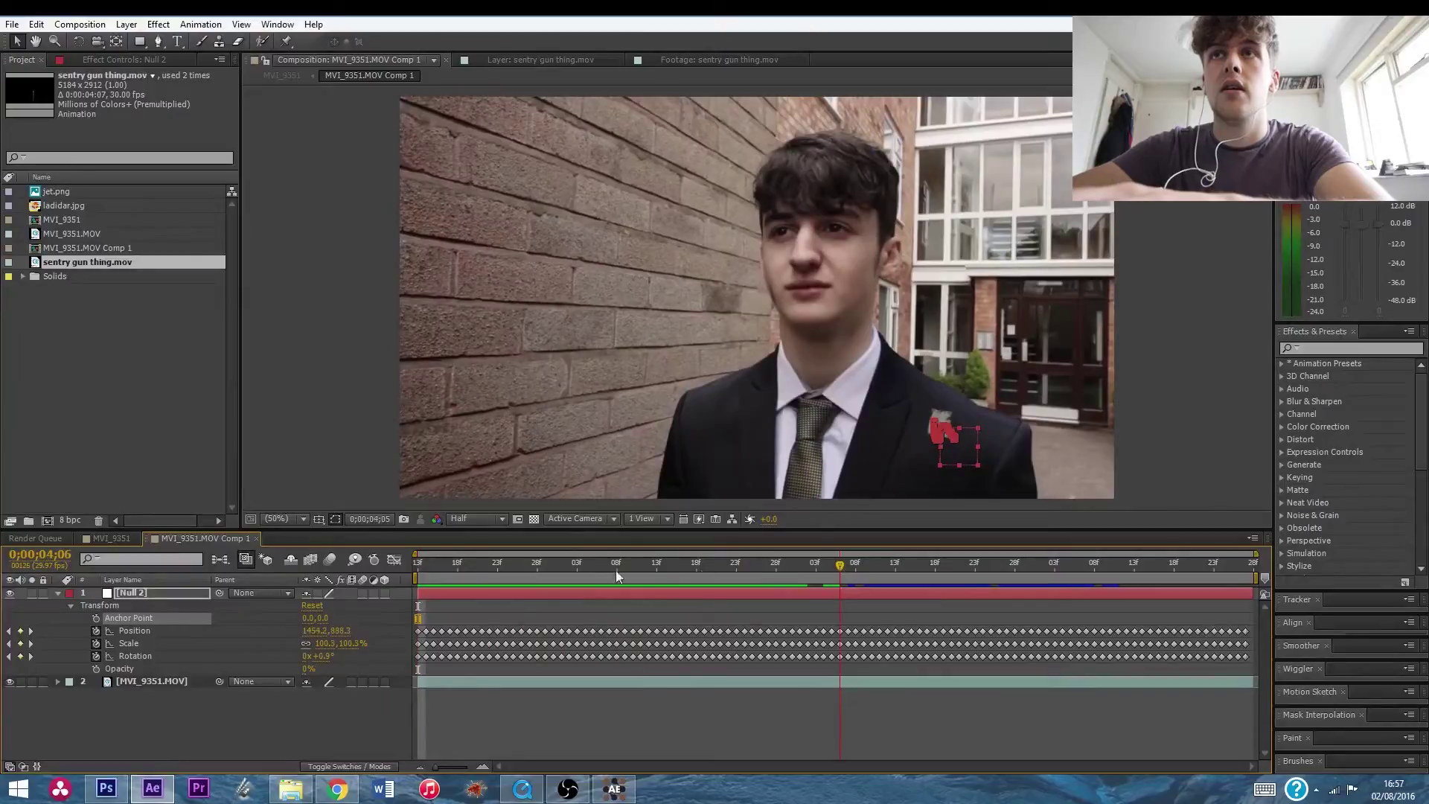
left_click_drag(472, 566, 402, 569)
left_click(57, 593)
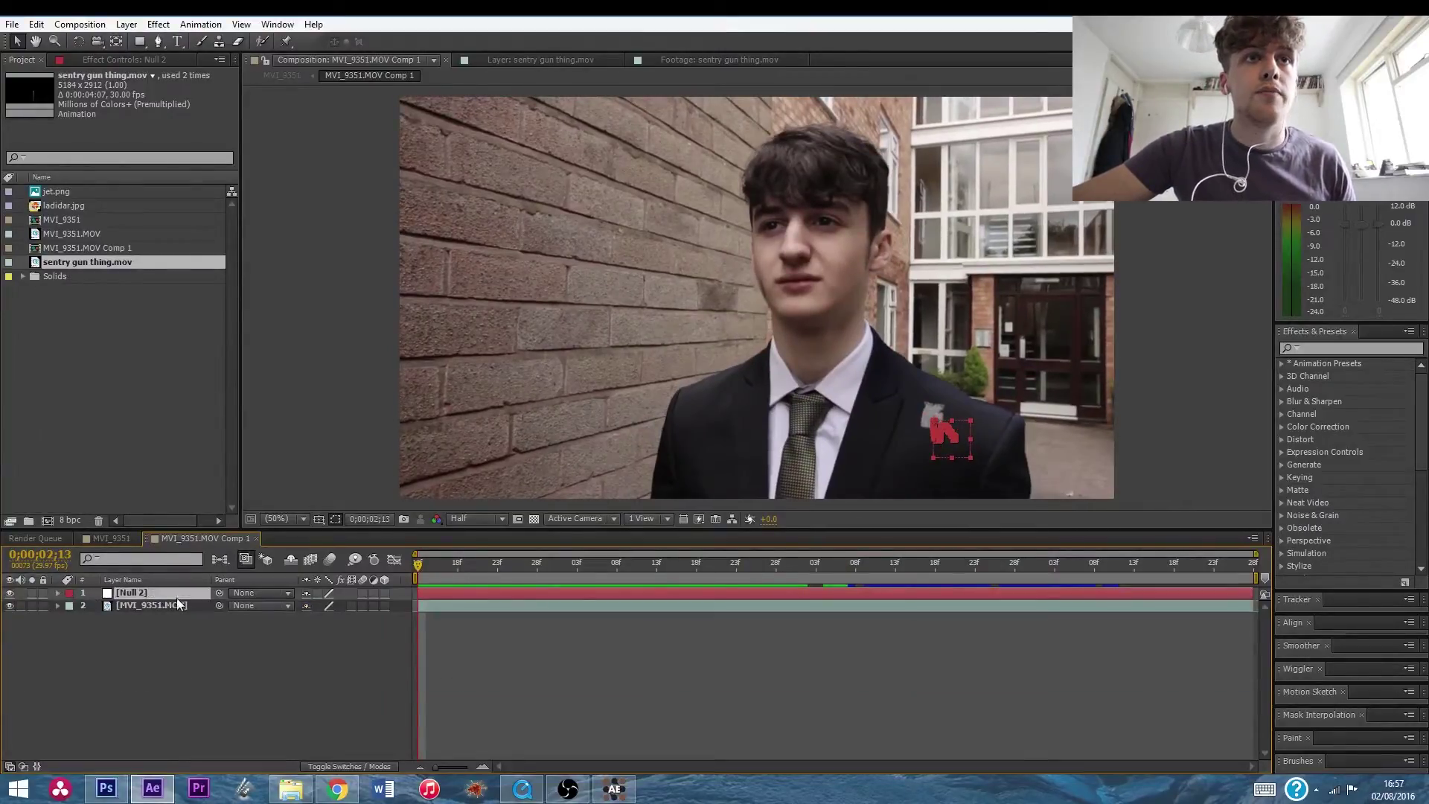
left_click(218, 647)
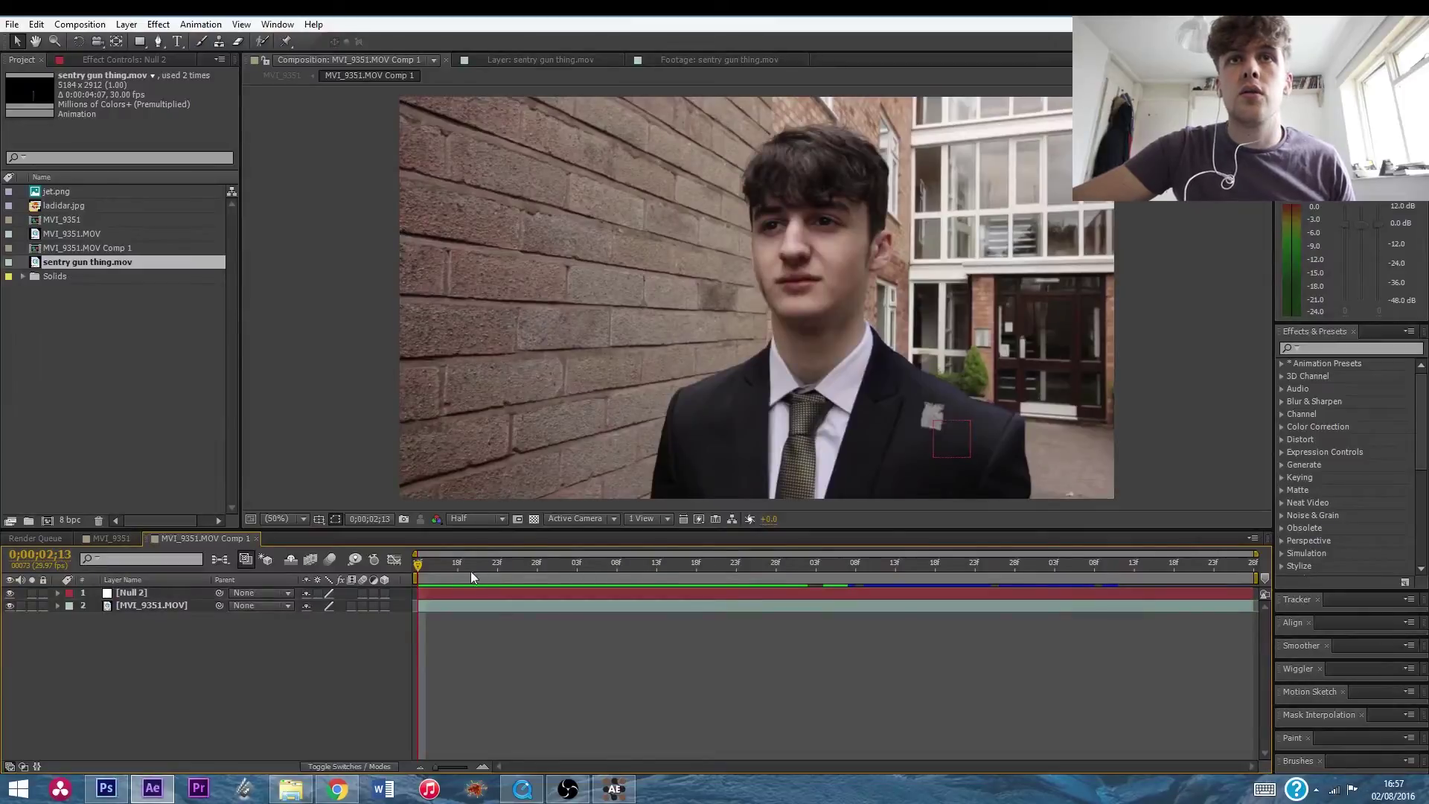
left_click(423, 574)
left_click_drag(500, 559, 397, 568)
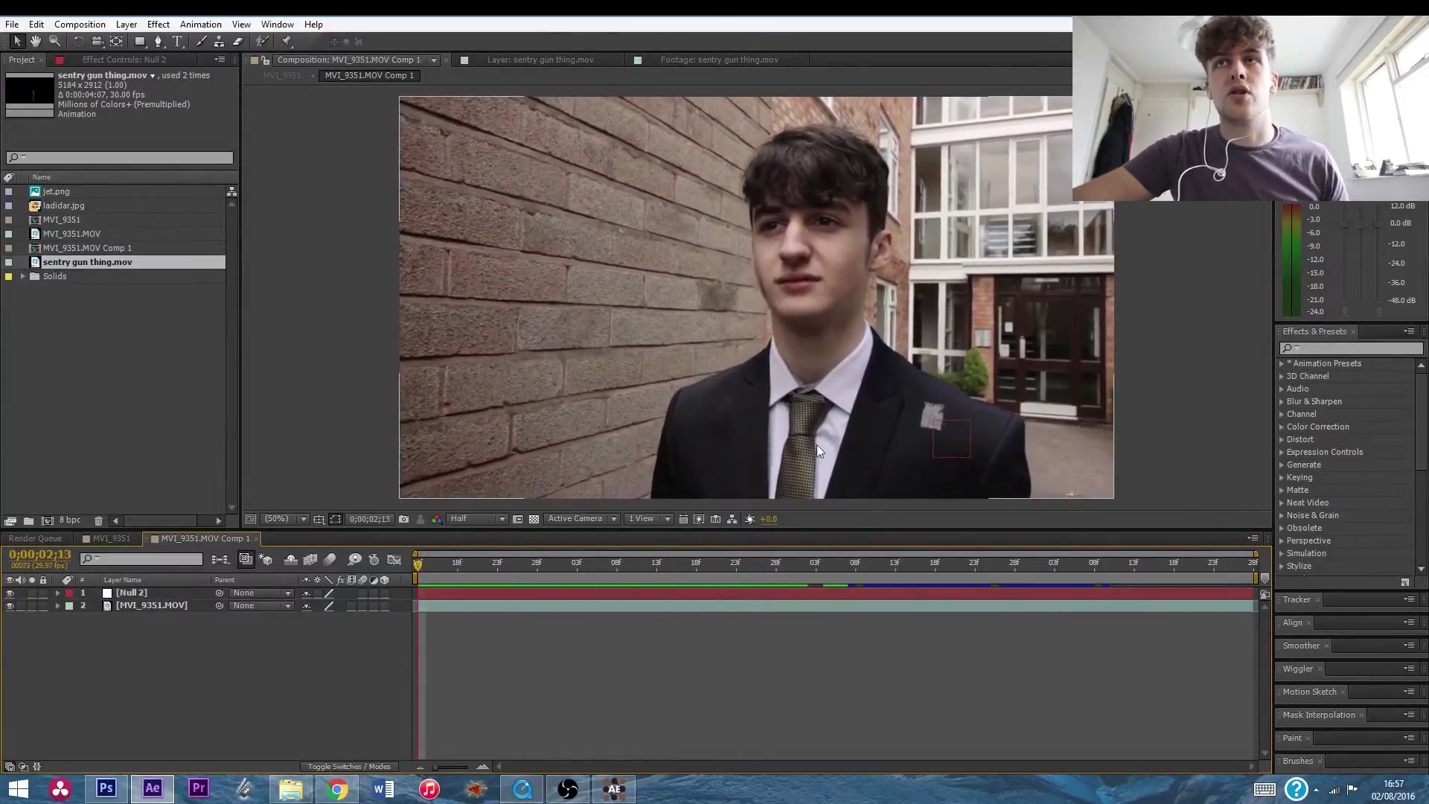
Save the current frame of the composition as a layered Photoshop file named "turret tutorial" in Pictures.
left_click(137, 605)
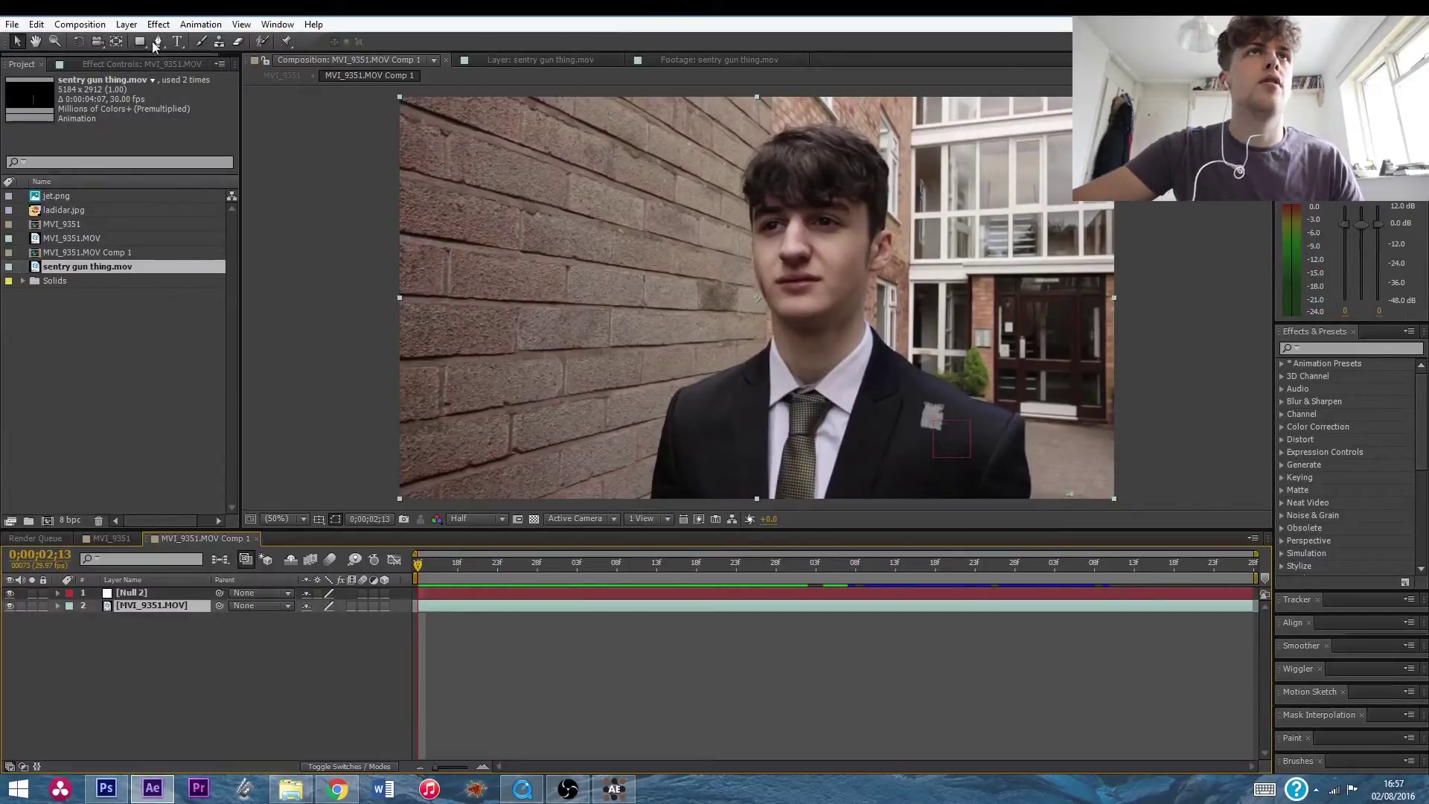
left_click(75, 24)
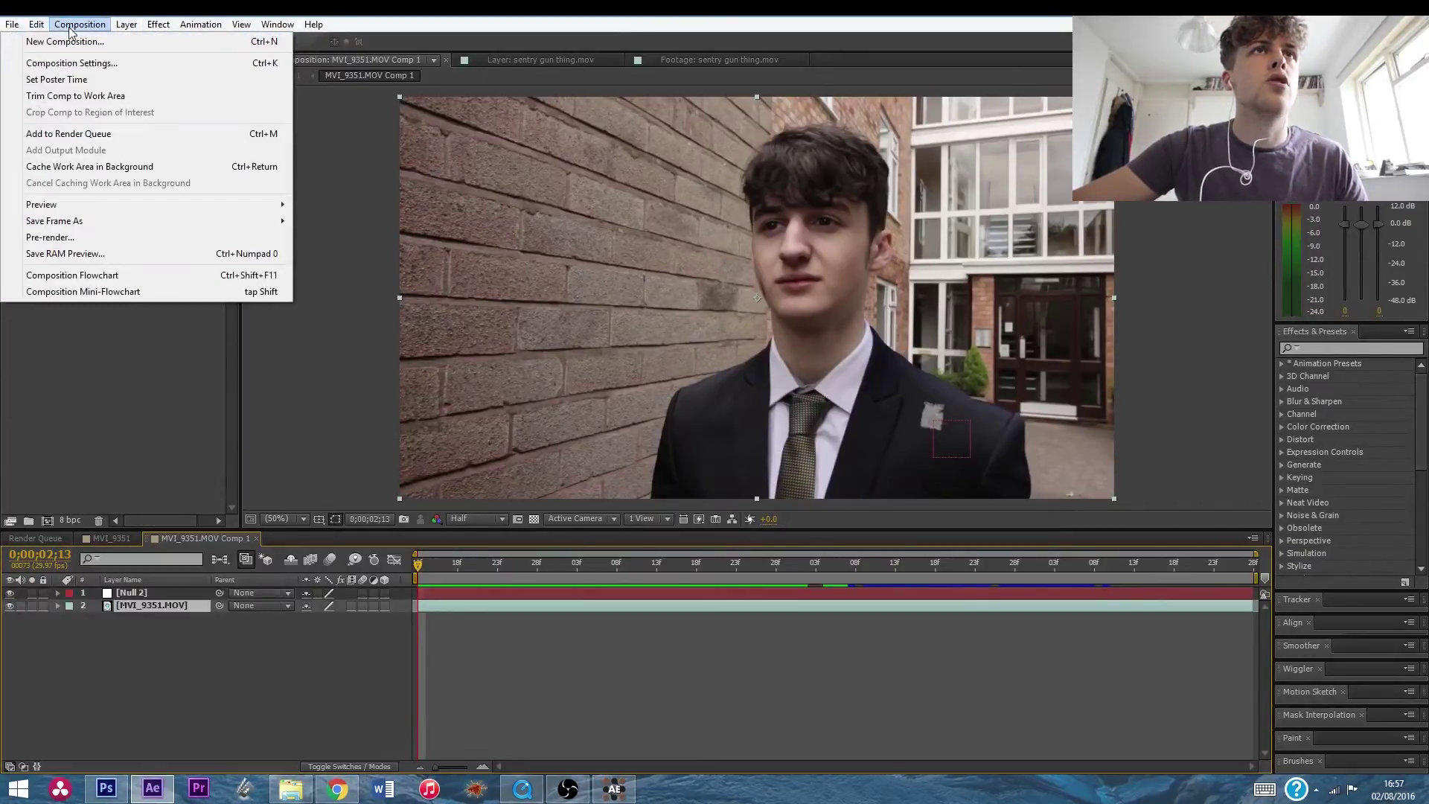
mouse_move(163, 220)
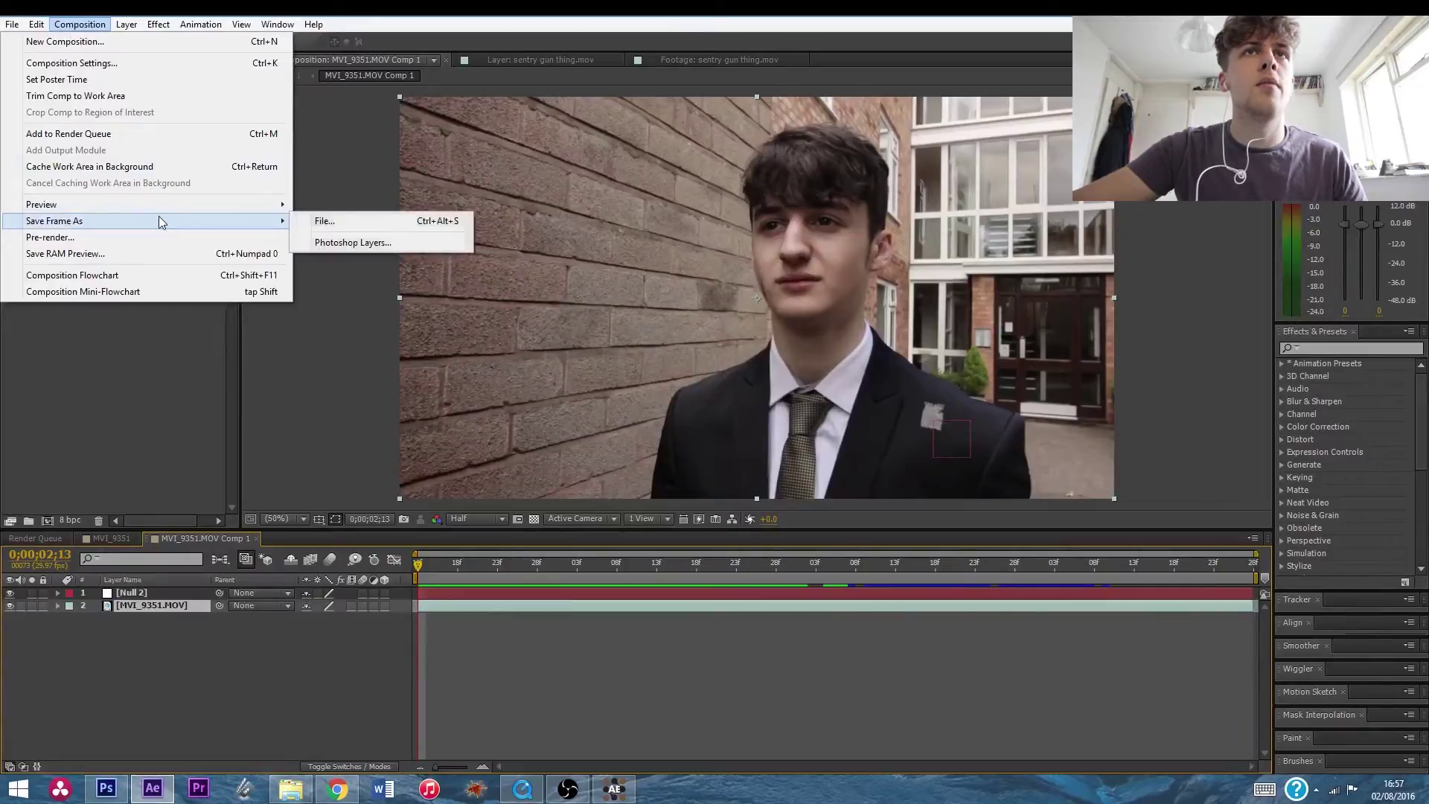
left_click(357, 241)
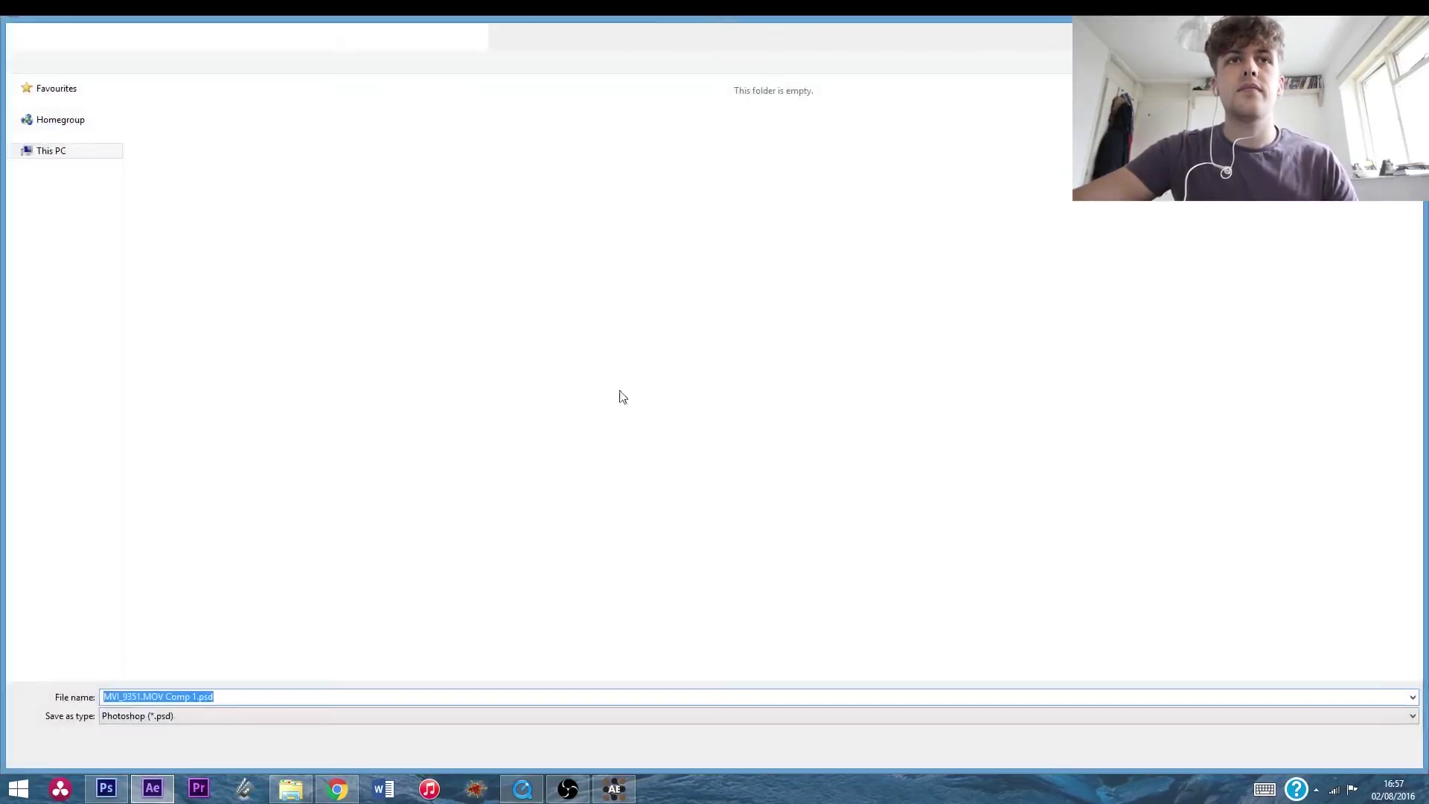
key("BackSpace")
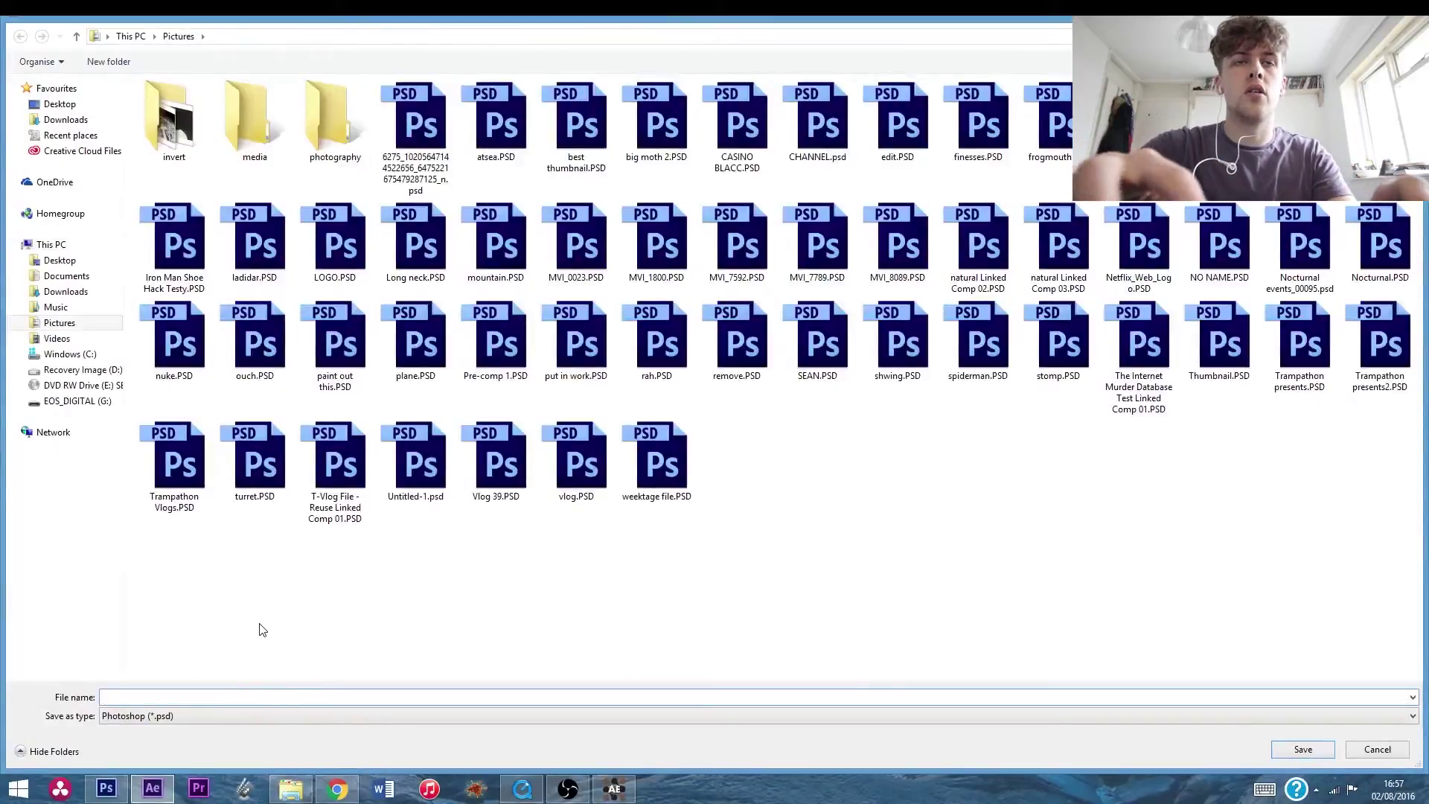
type("turret tutorial")
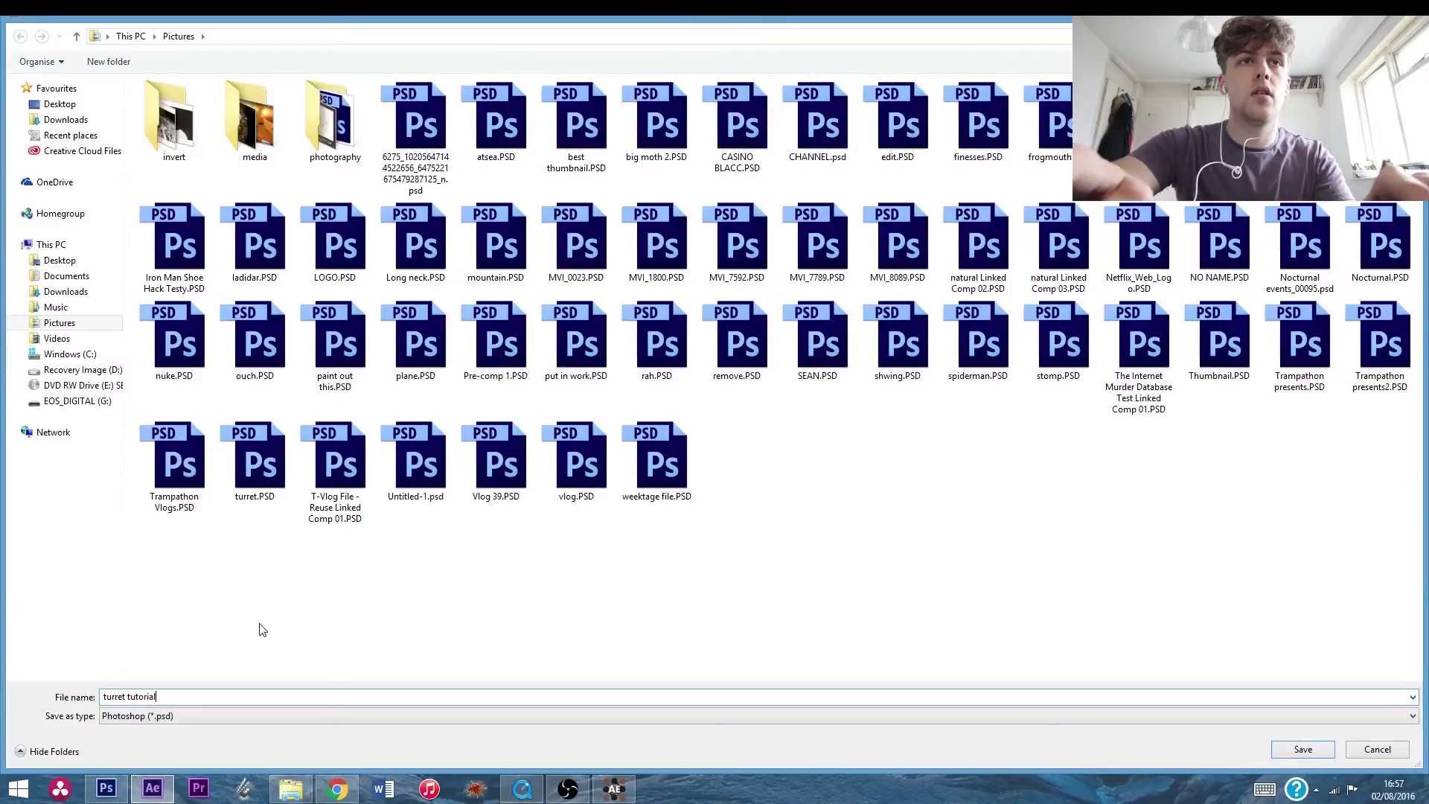
key("Return")
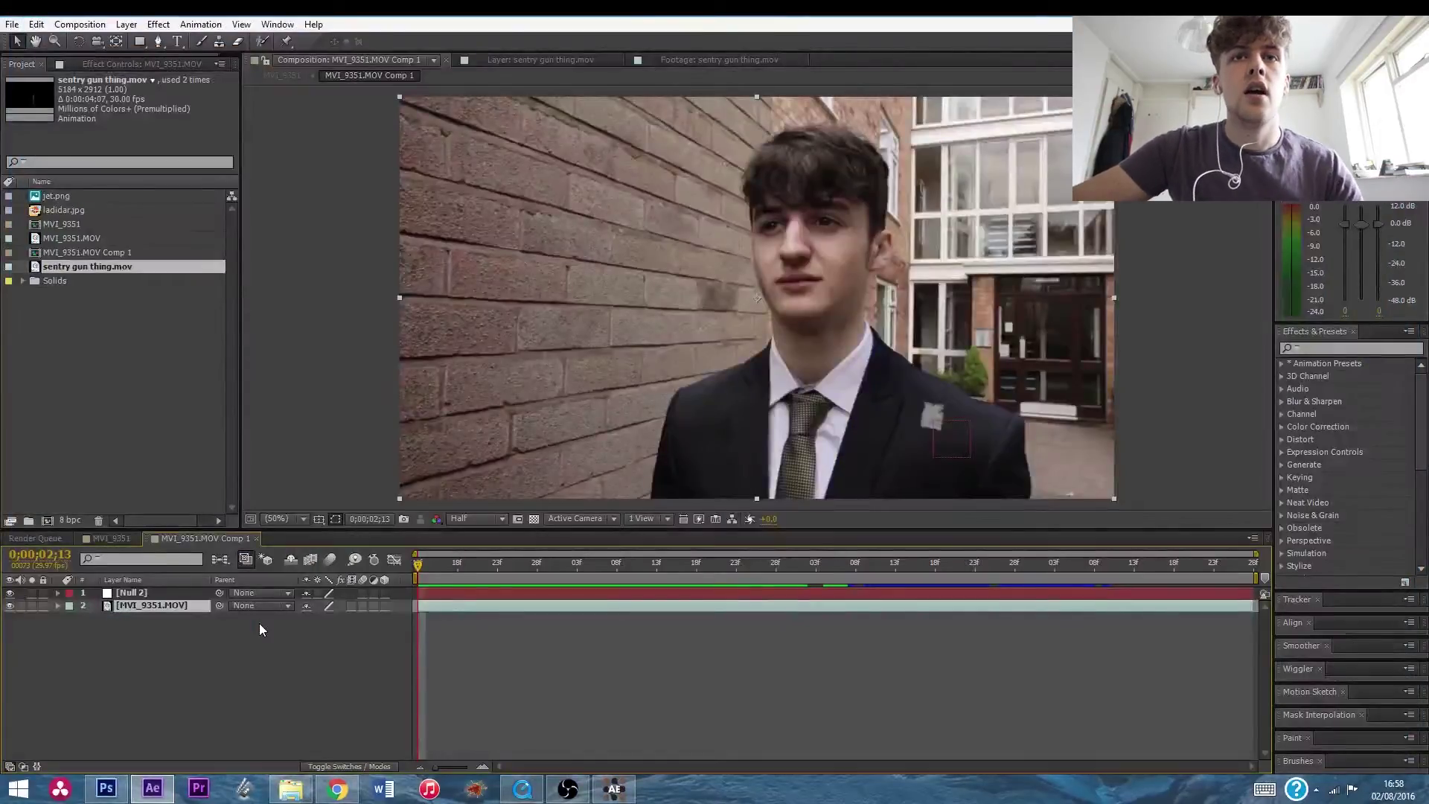
Switch to Photoshop and set up the Clone Stamp tool with a 42 px brush.
left_click(105, 787)
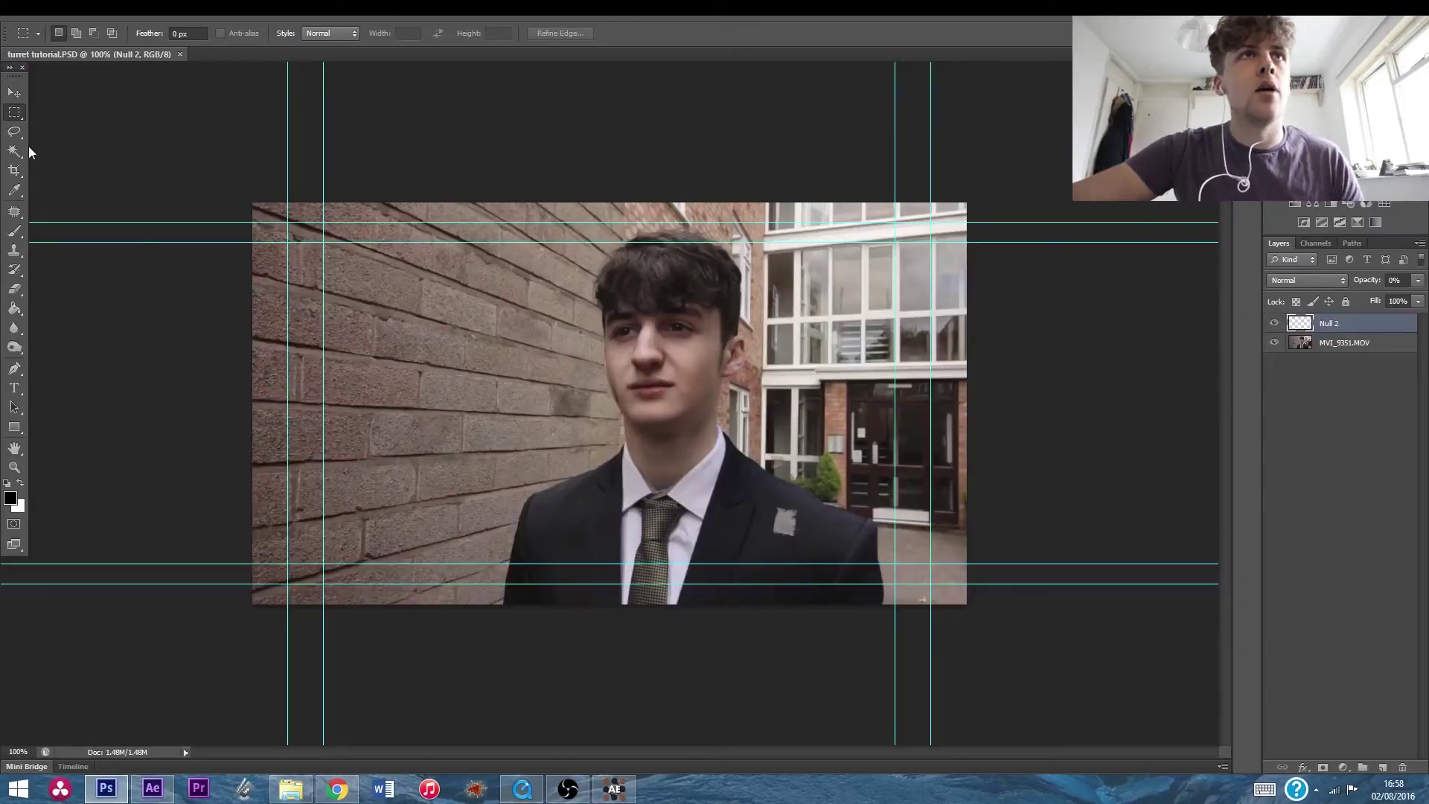
left_click(15, 252)
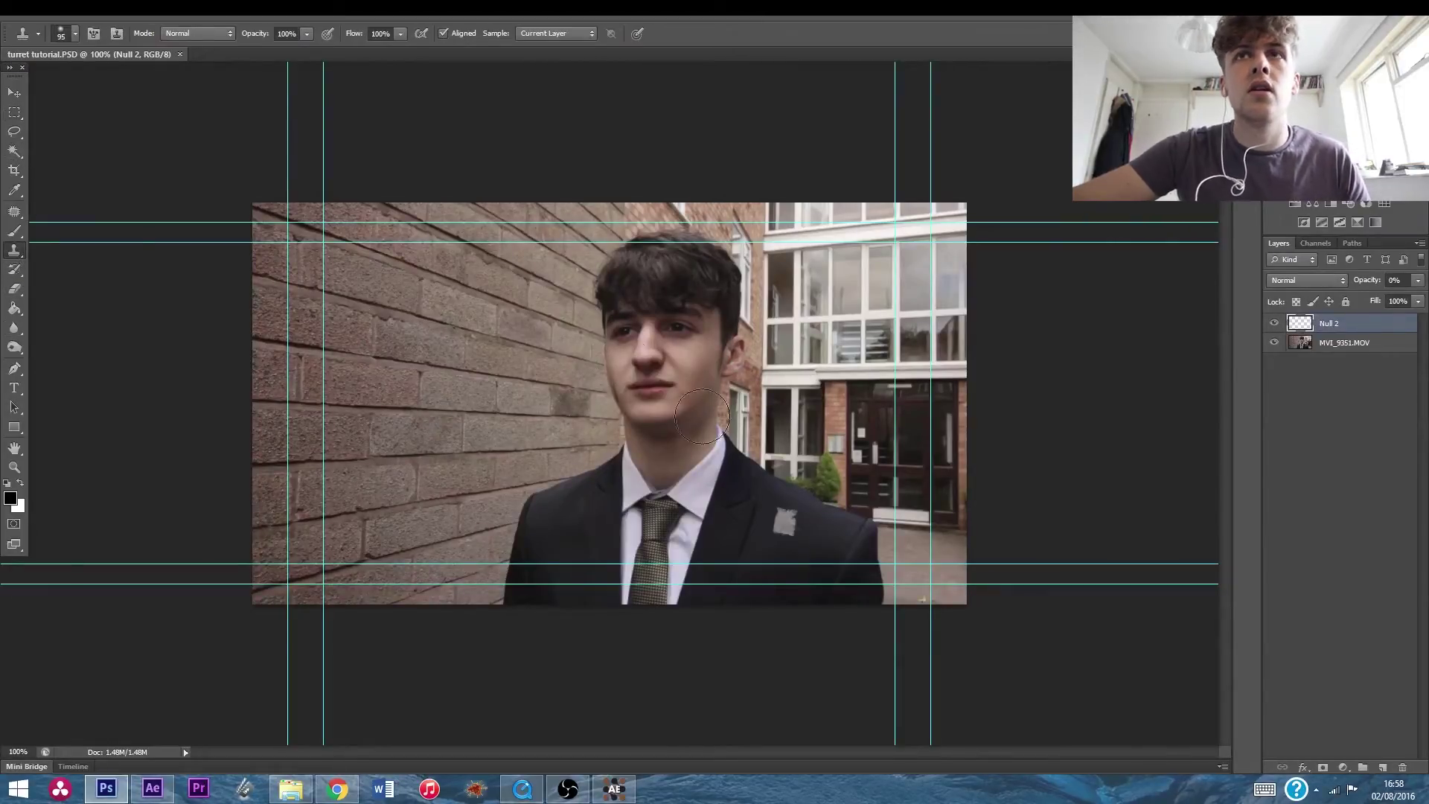
left_click(75, 33)
left_click_drag(88, 83, 56, 83)
left_click(75, 34)
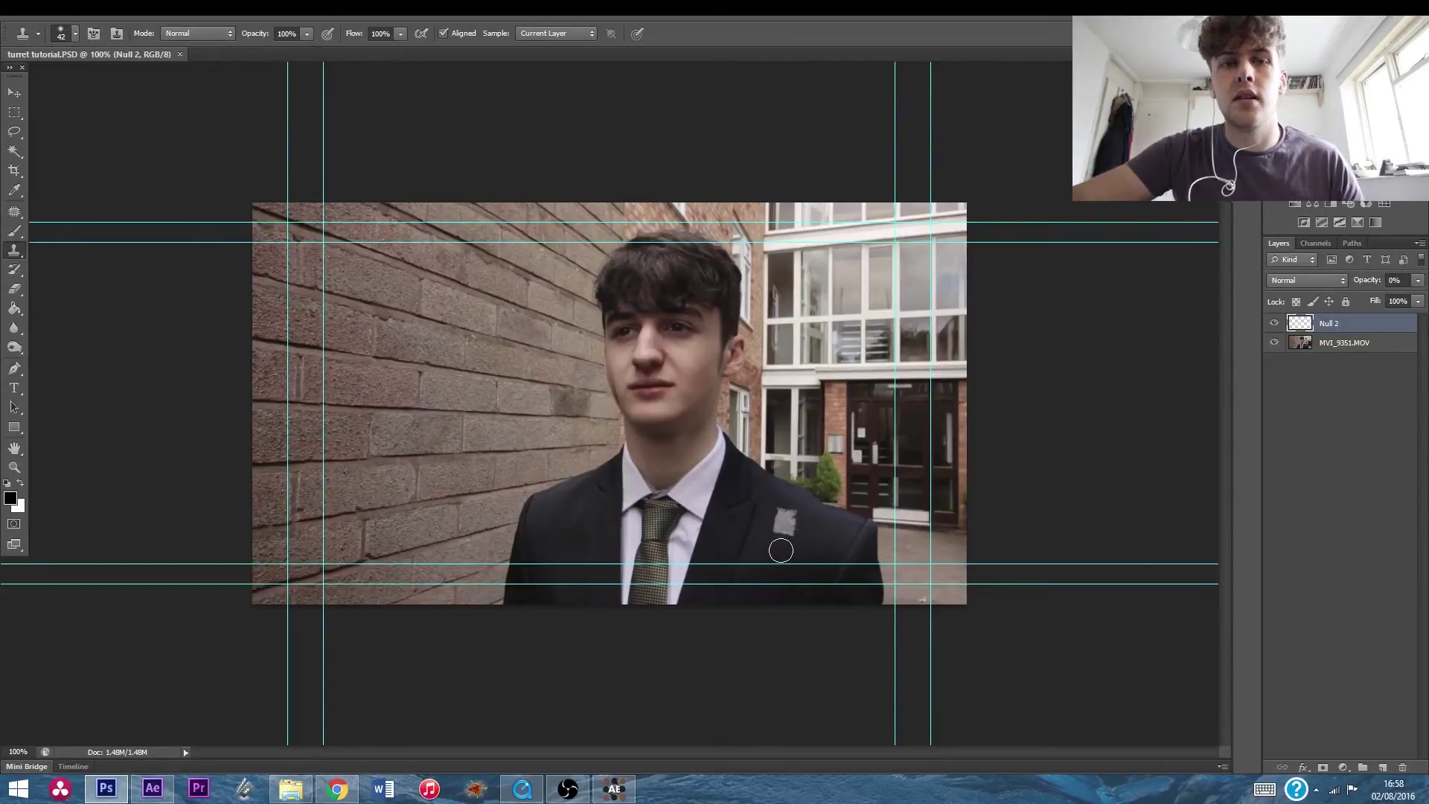
Try to clone dark jacket fabric over the tape marker on the Null 2 layer.
left_click(778, 555, "alt")
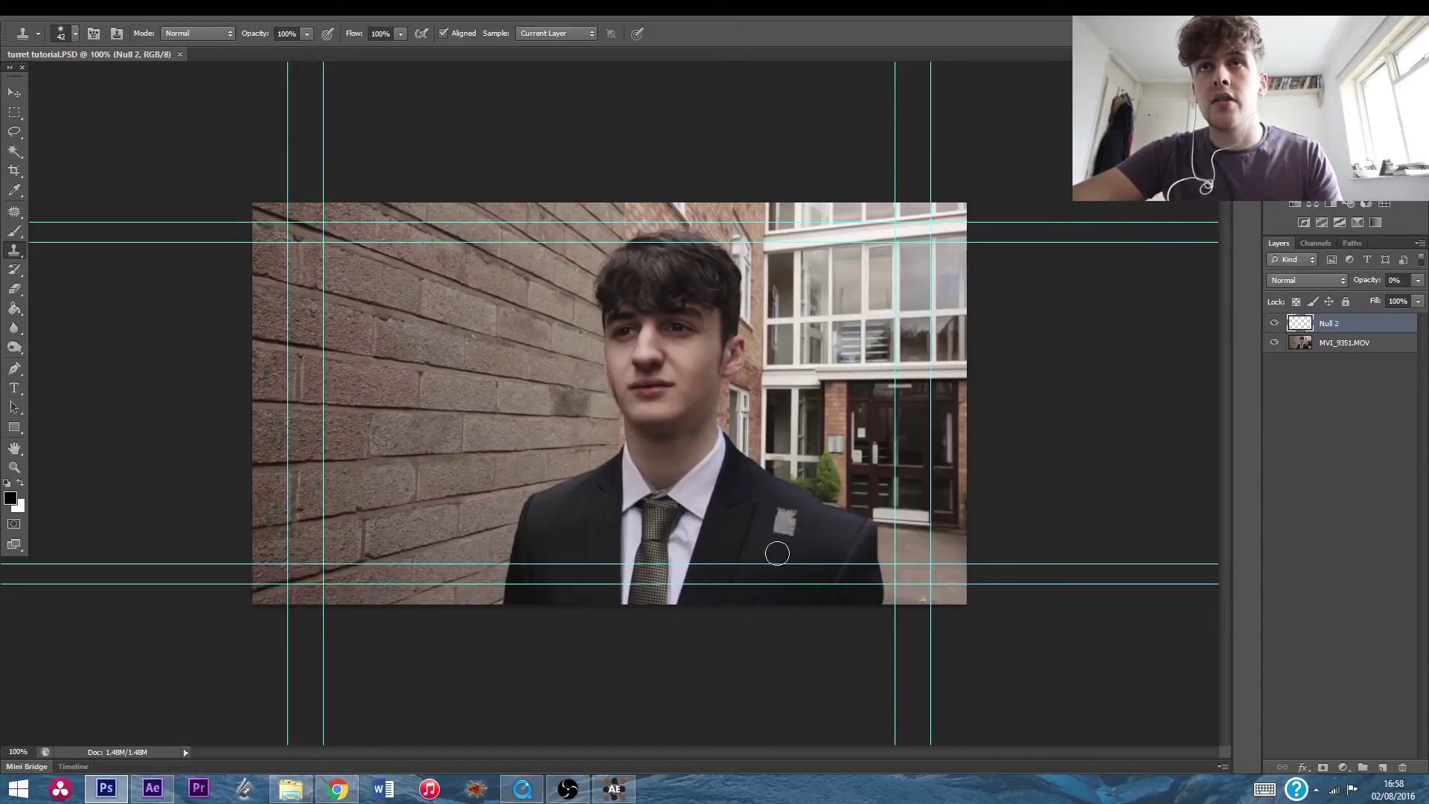
left_click(777, 553, "alt")
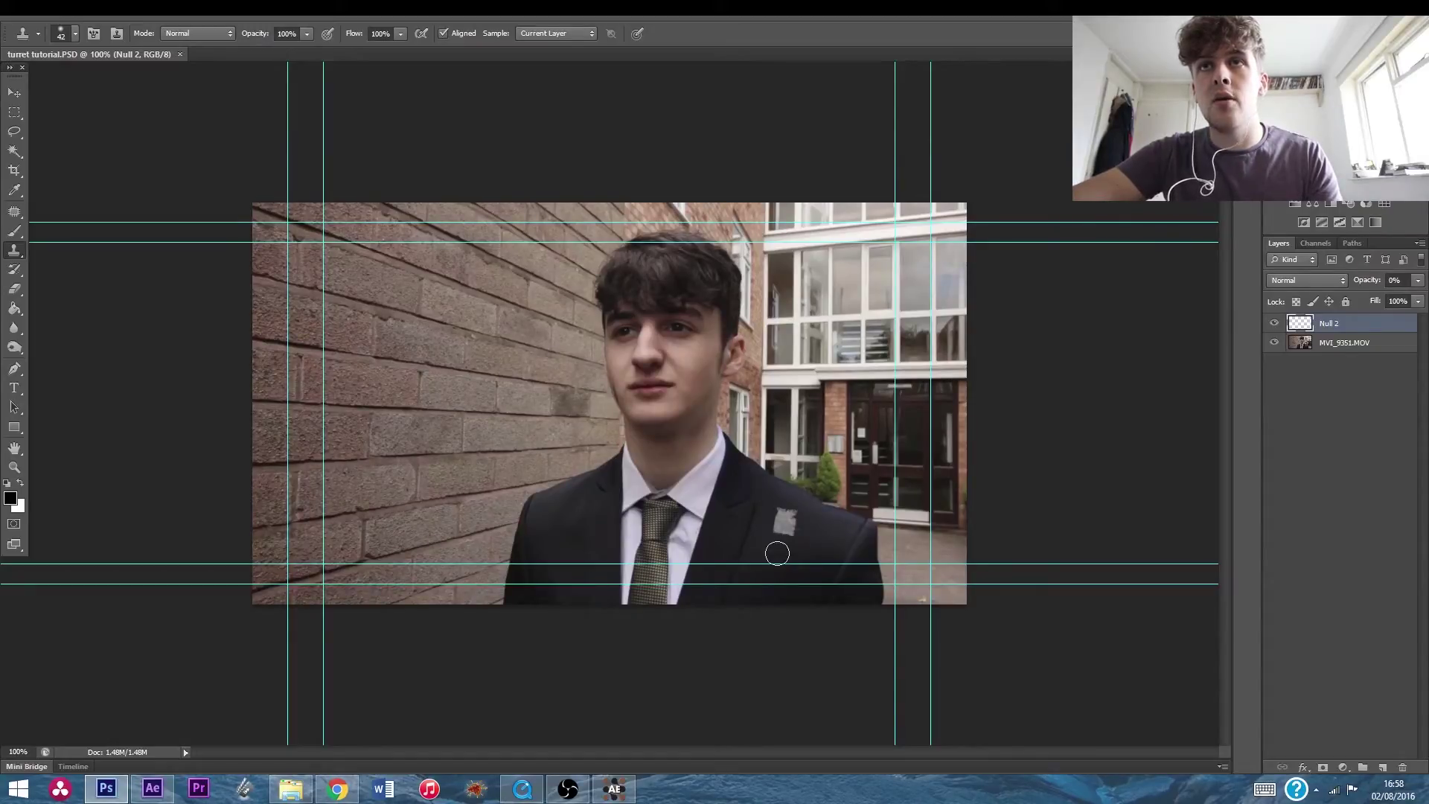
left_click(781, 535)
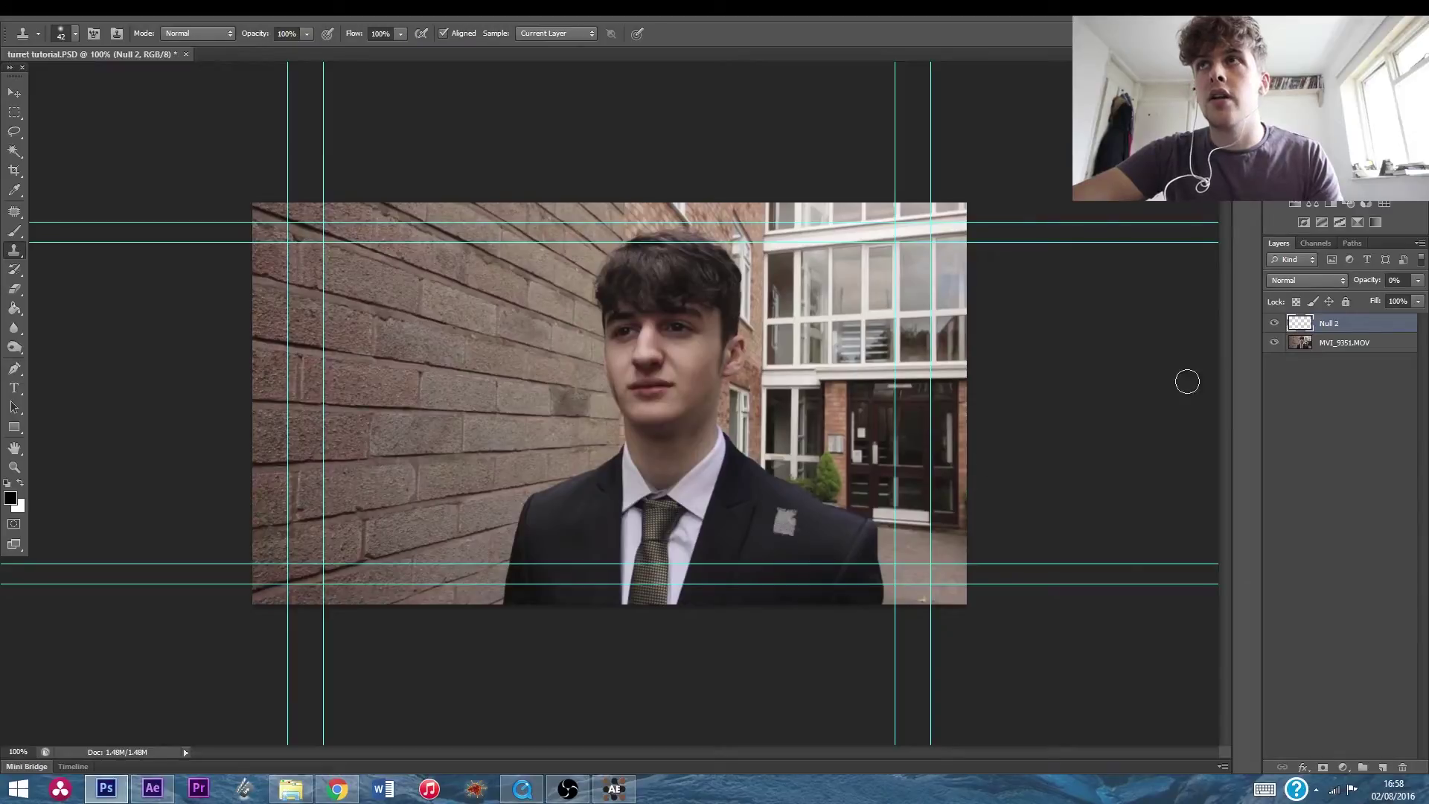
Clone jacket fabric over the tape marker on the MVI_9351.MOV layer, reducing the brush to 28 px for the remainder, and undo the stray stamp.
left_click(1309, 348)
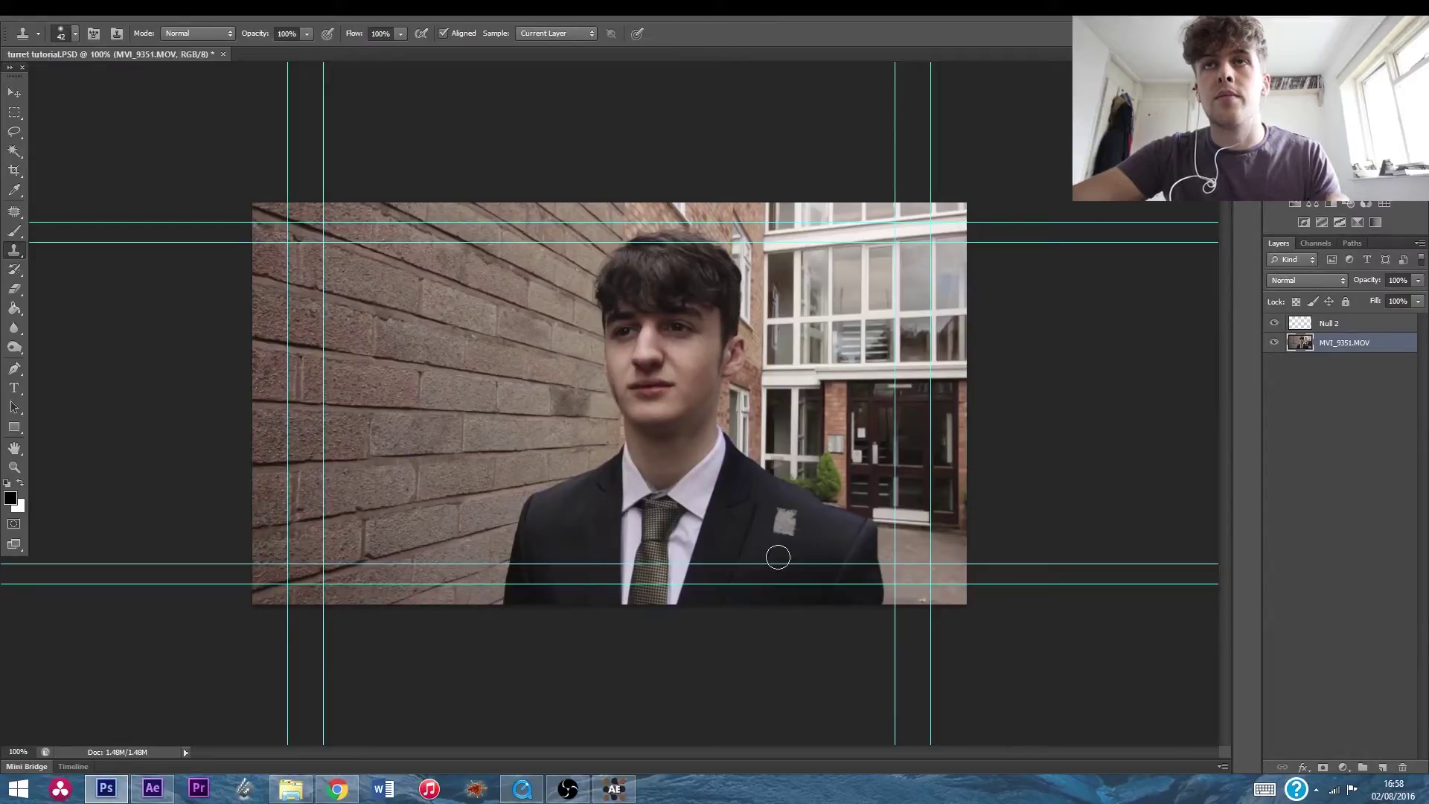
mouse_move(778, 557)
left_mouse_down()
mouse_move(779, 532)
mouse_move(788, 555)
mouse_move(777, 538)
mouse_move(792, 533)
mouse_move(779, 520)
left_mouse_up()
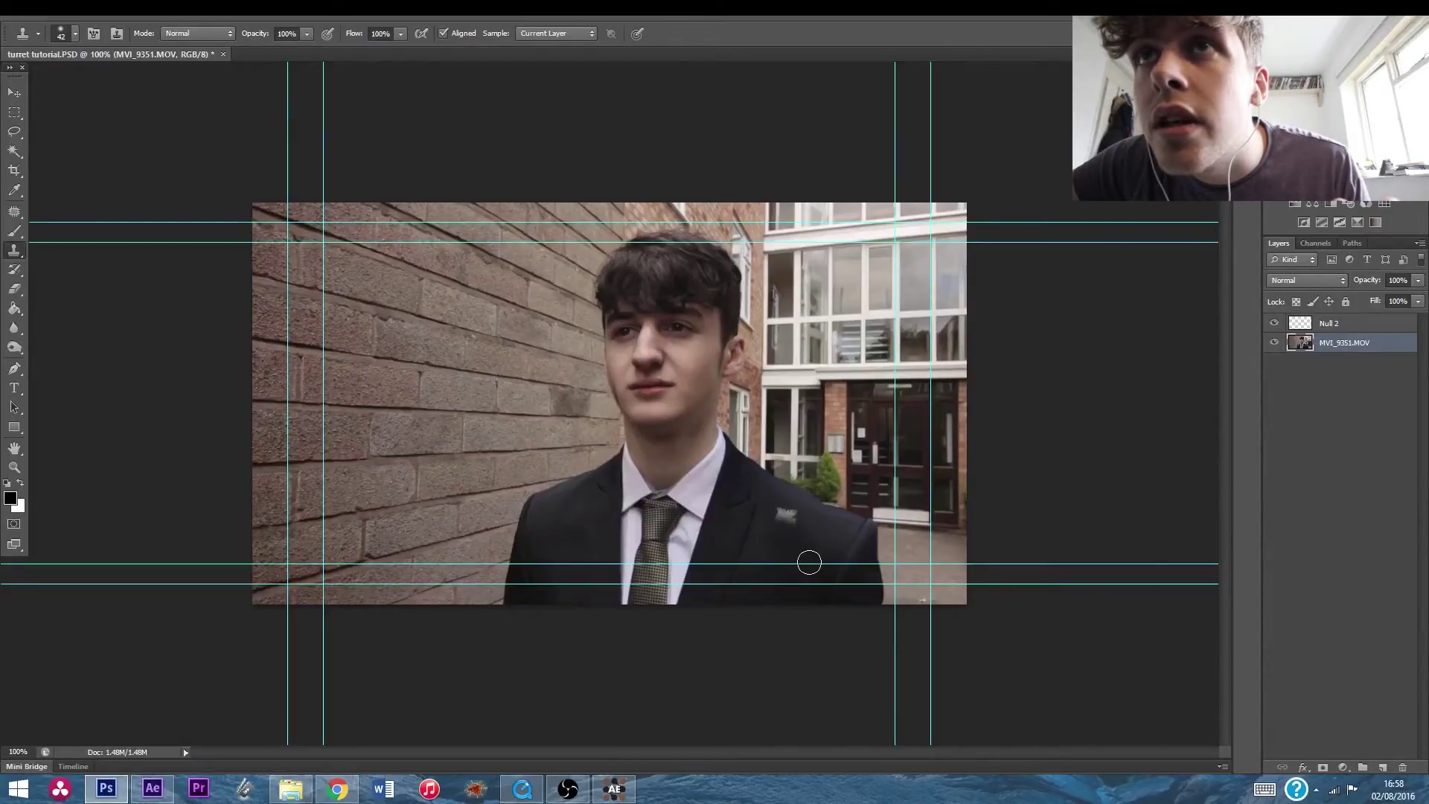
left_click(69, 37)
left_click_drag(61, 79, 57, 78)
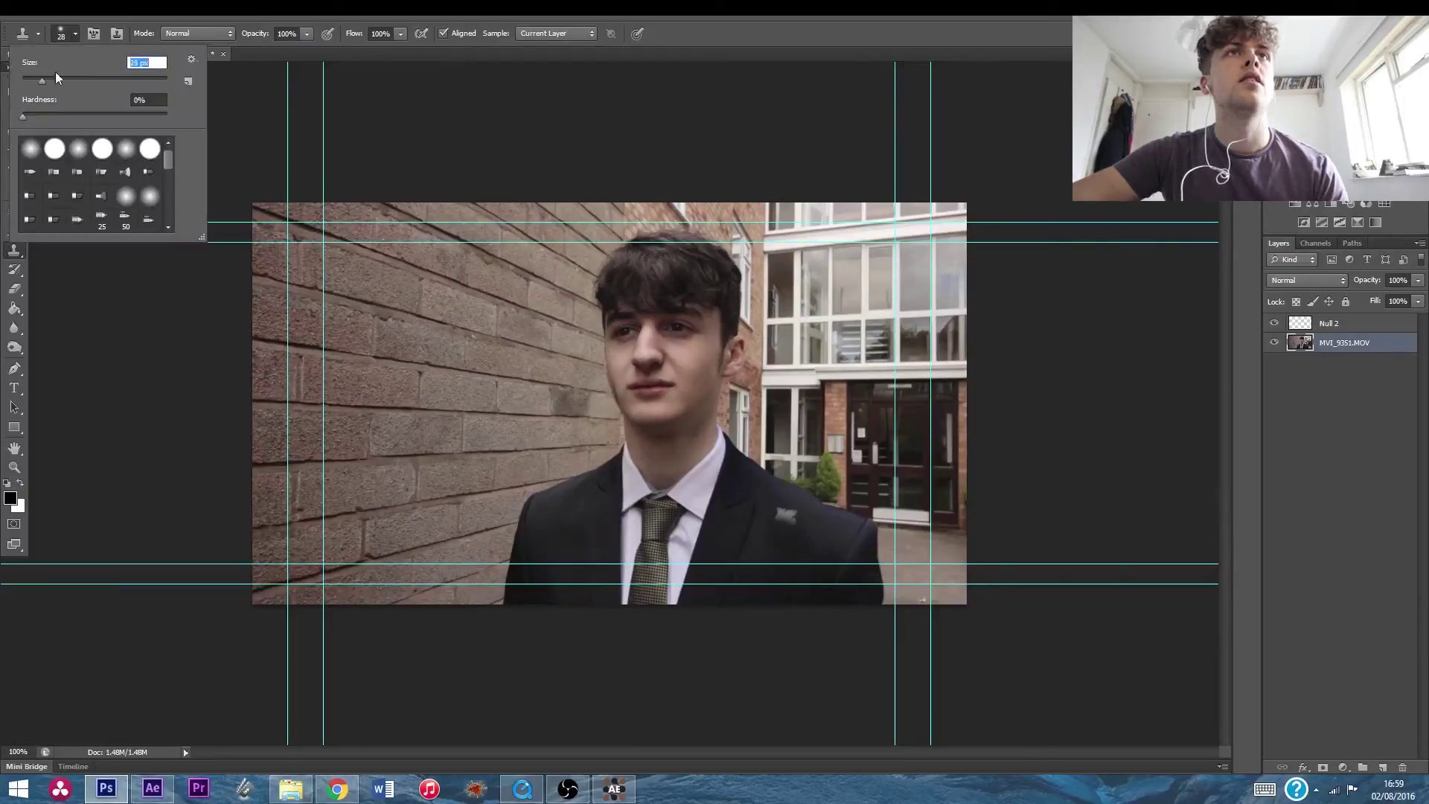
left_click(79, 37)
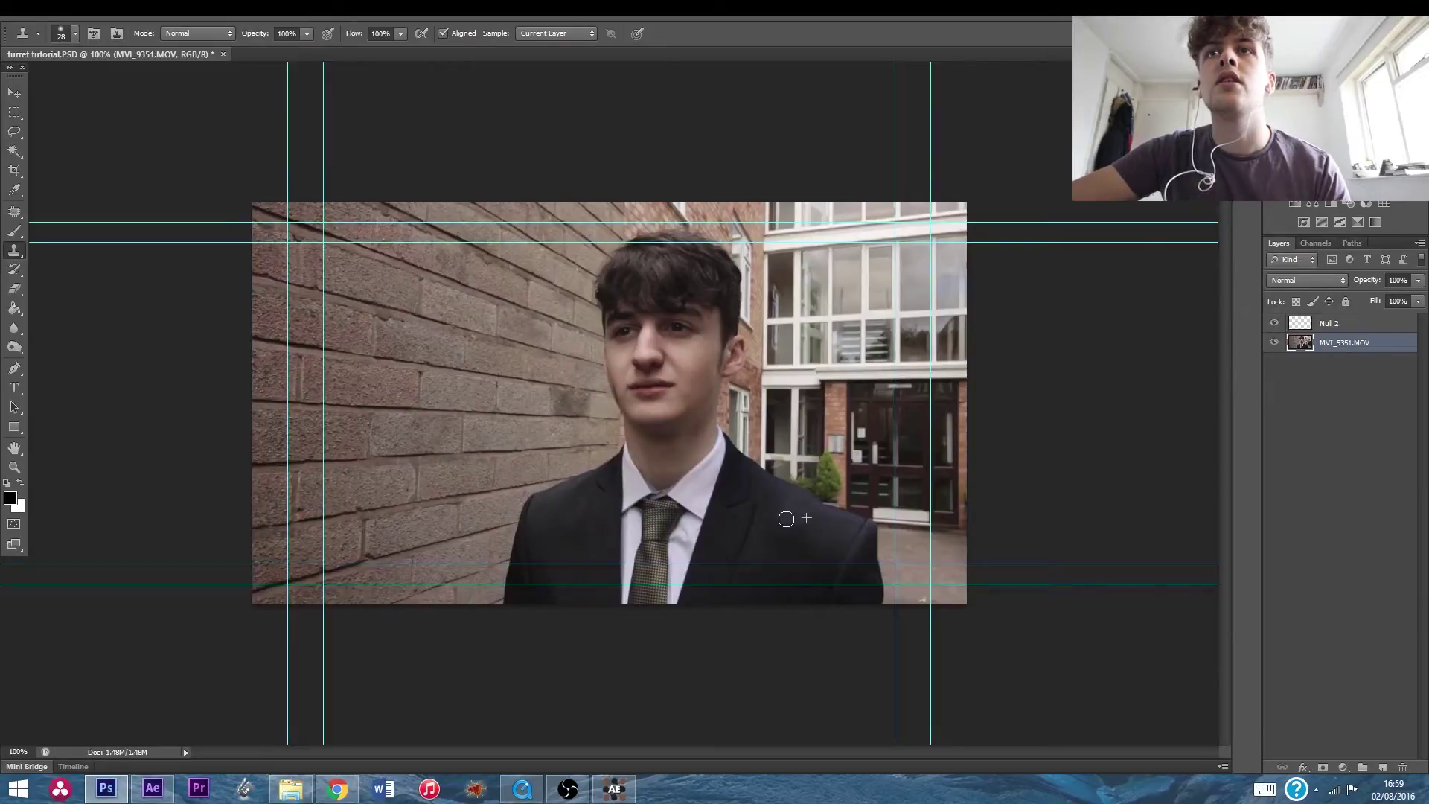
left_click(499, 332)
key("ctrl+z")
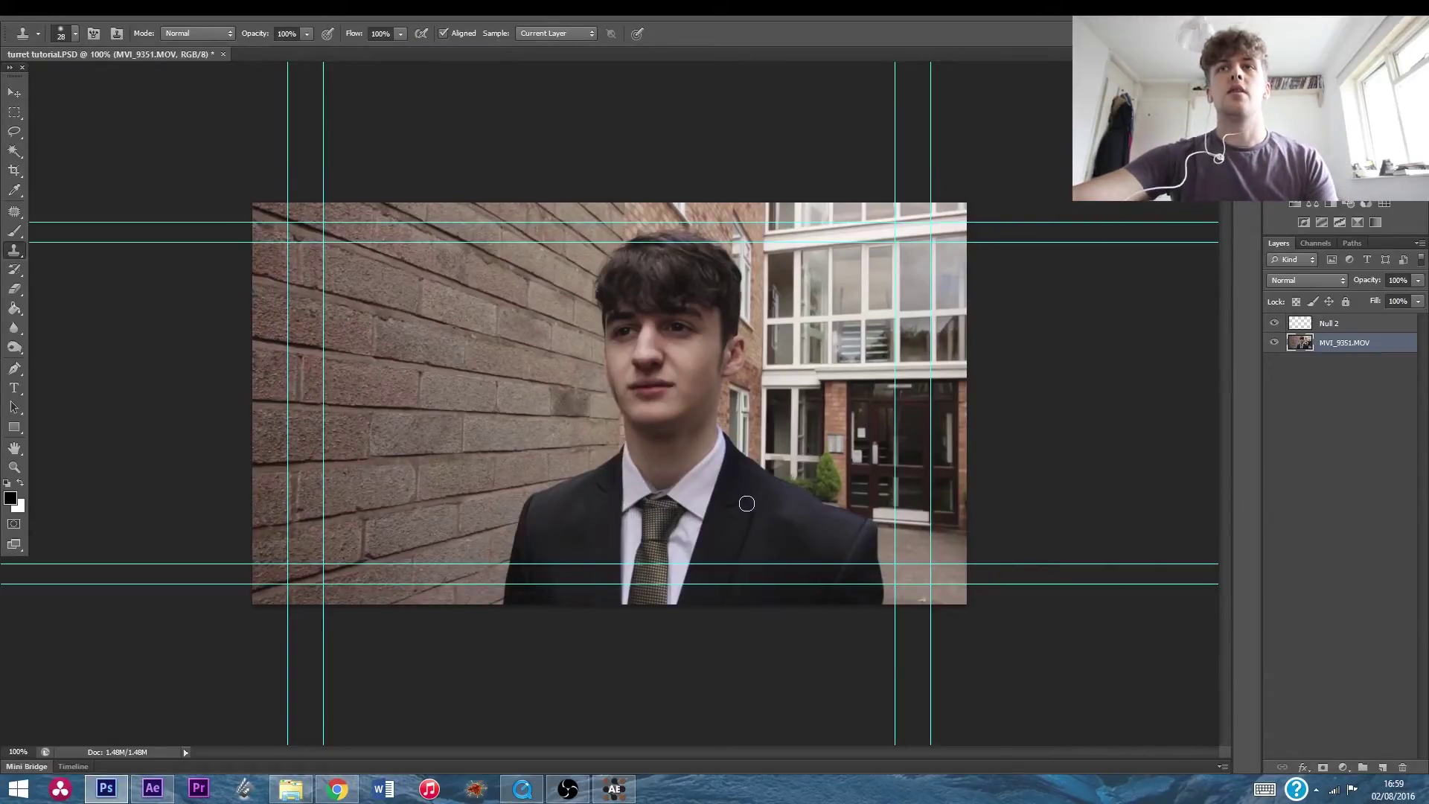
Save a JPEG copy of the retouched image as "turret tutorial.jpg" in Pictures at quality 12 (Maximum), Baseline Standard.
left_click(14, 92)
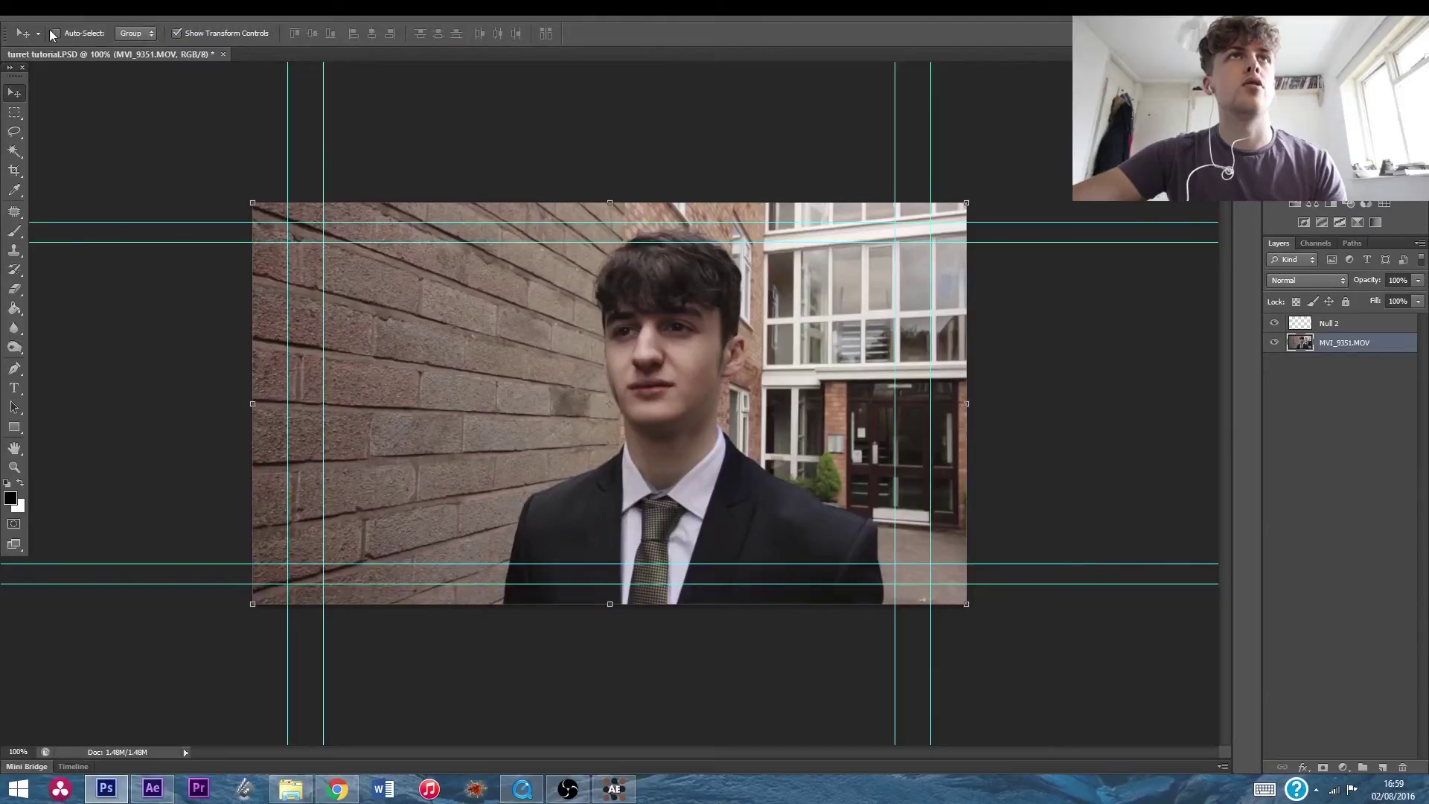
left_click(49, 11)
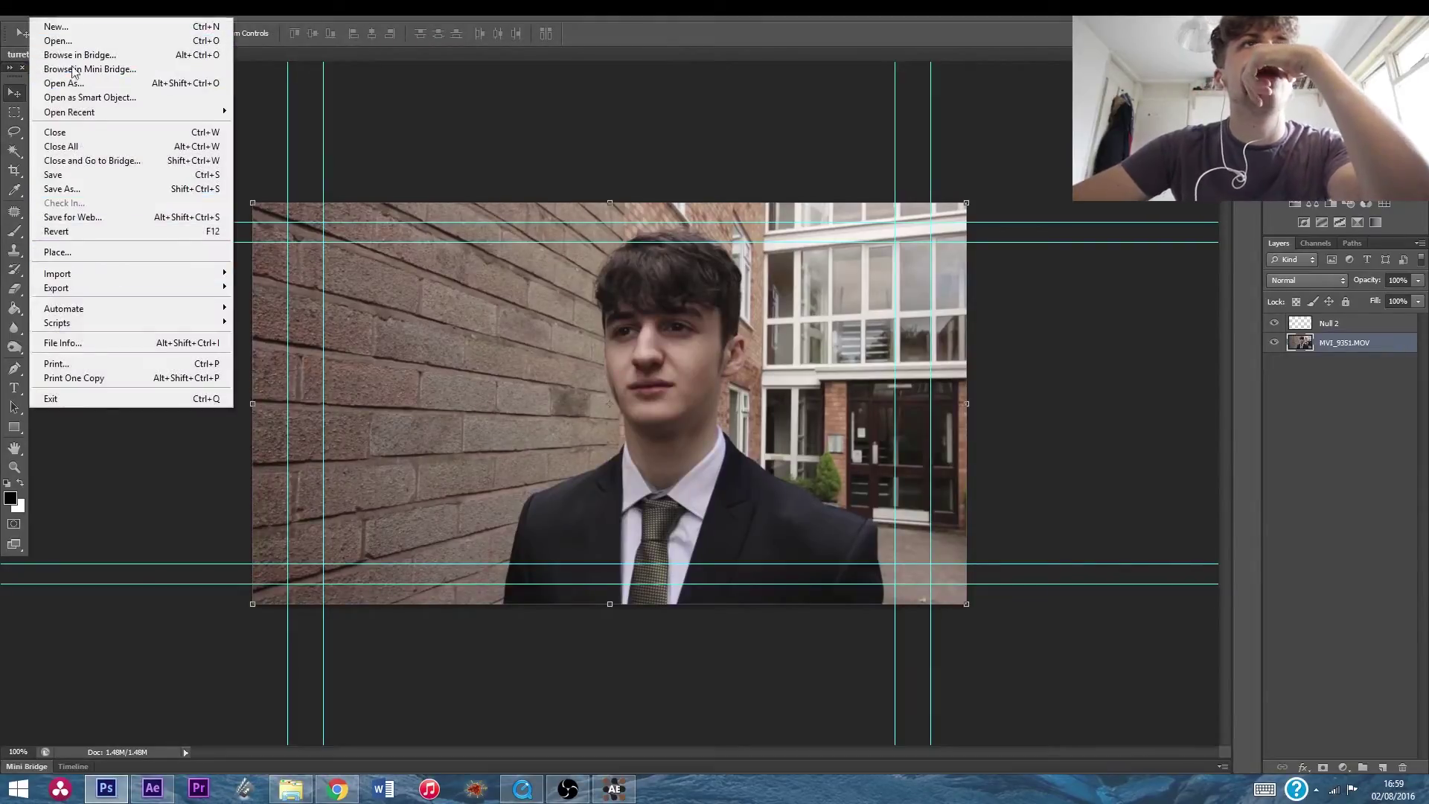
left_click(63, 189)
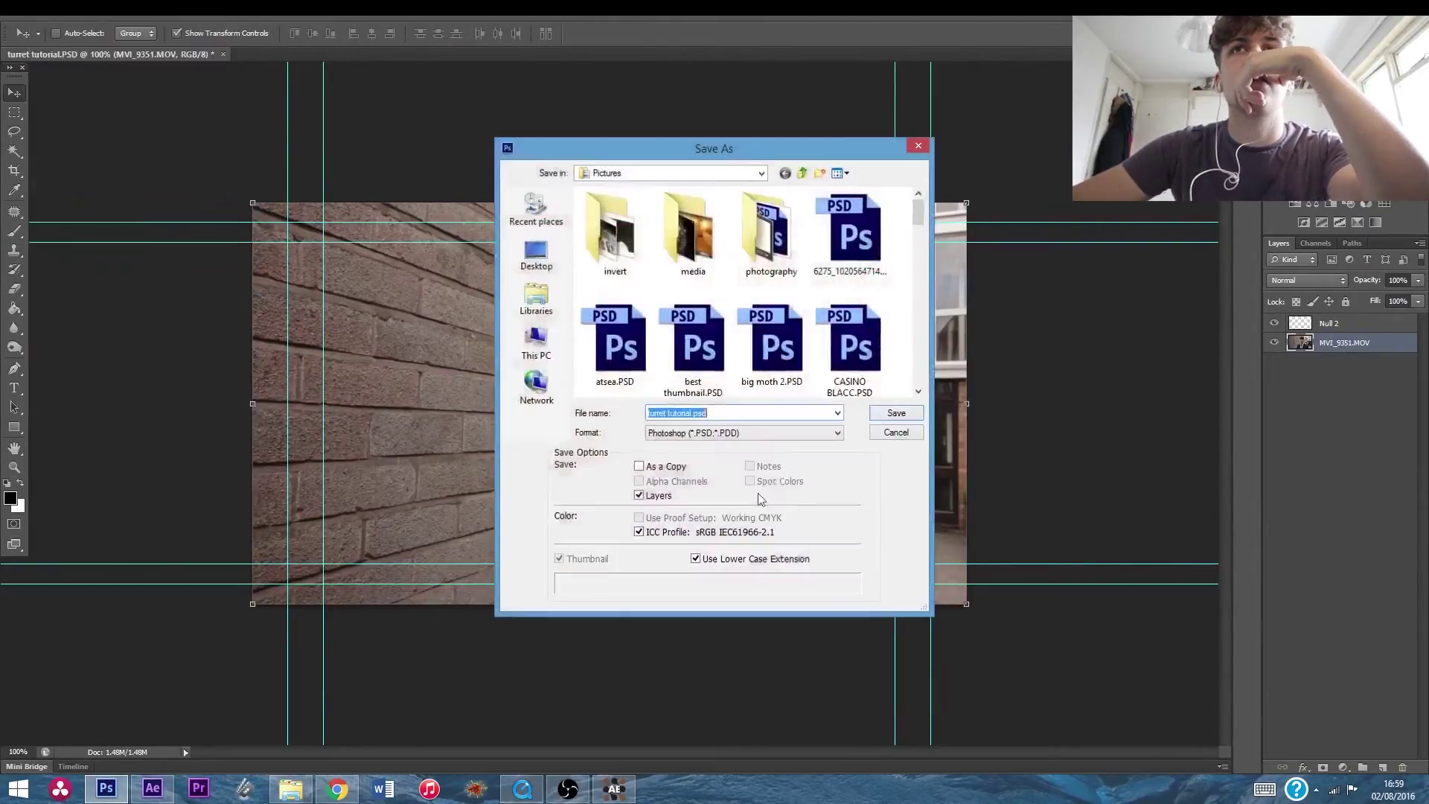
left_click(777, 434)
left_click(711, 524)
left_click(727, 433)
left_click(725, 534)
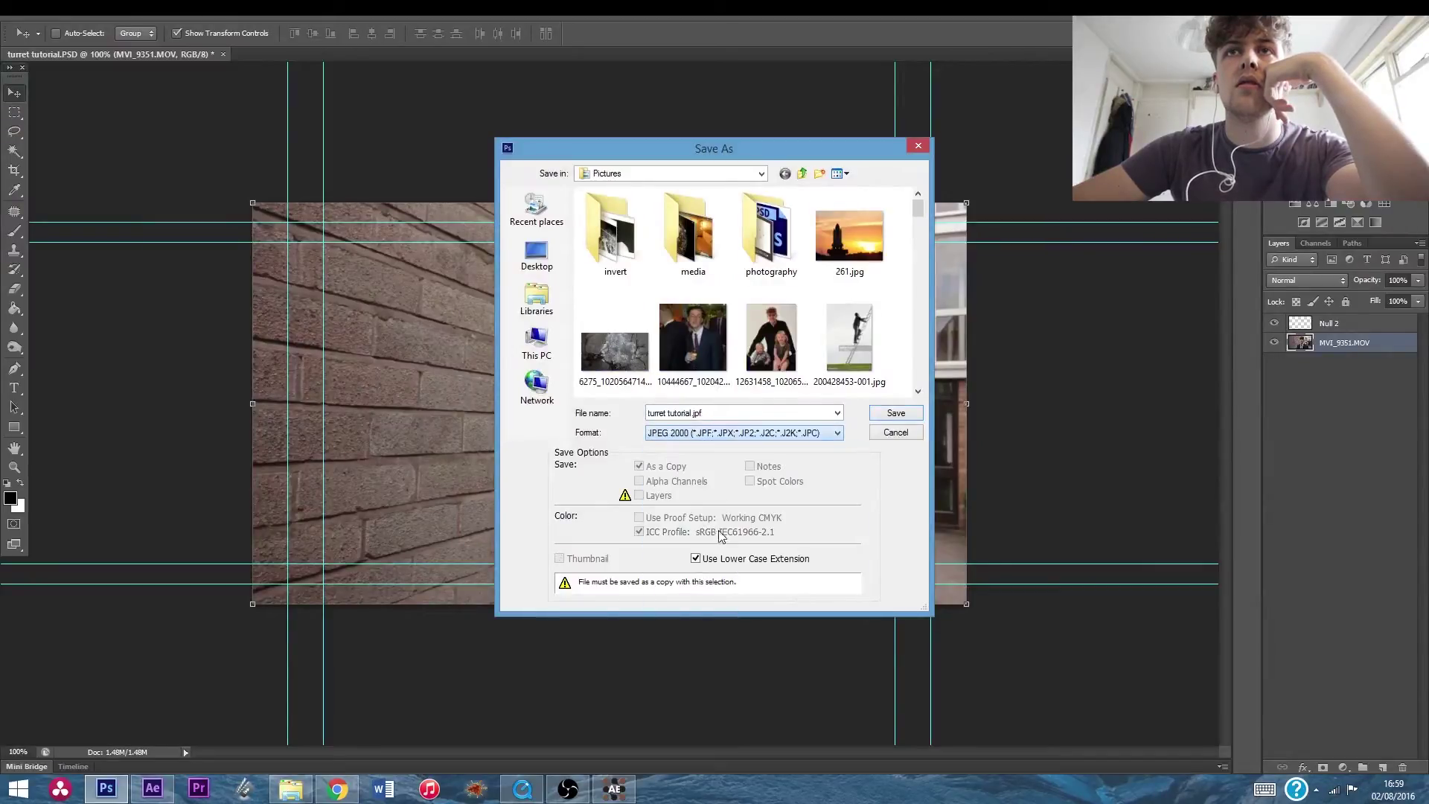
left_click(727, 435)
left_click(712, 524)
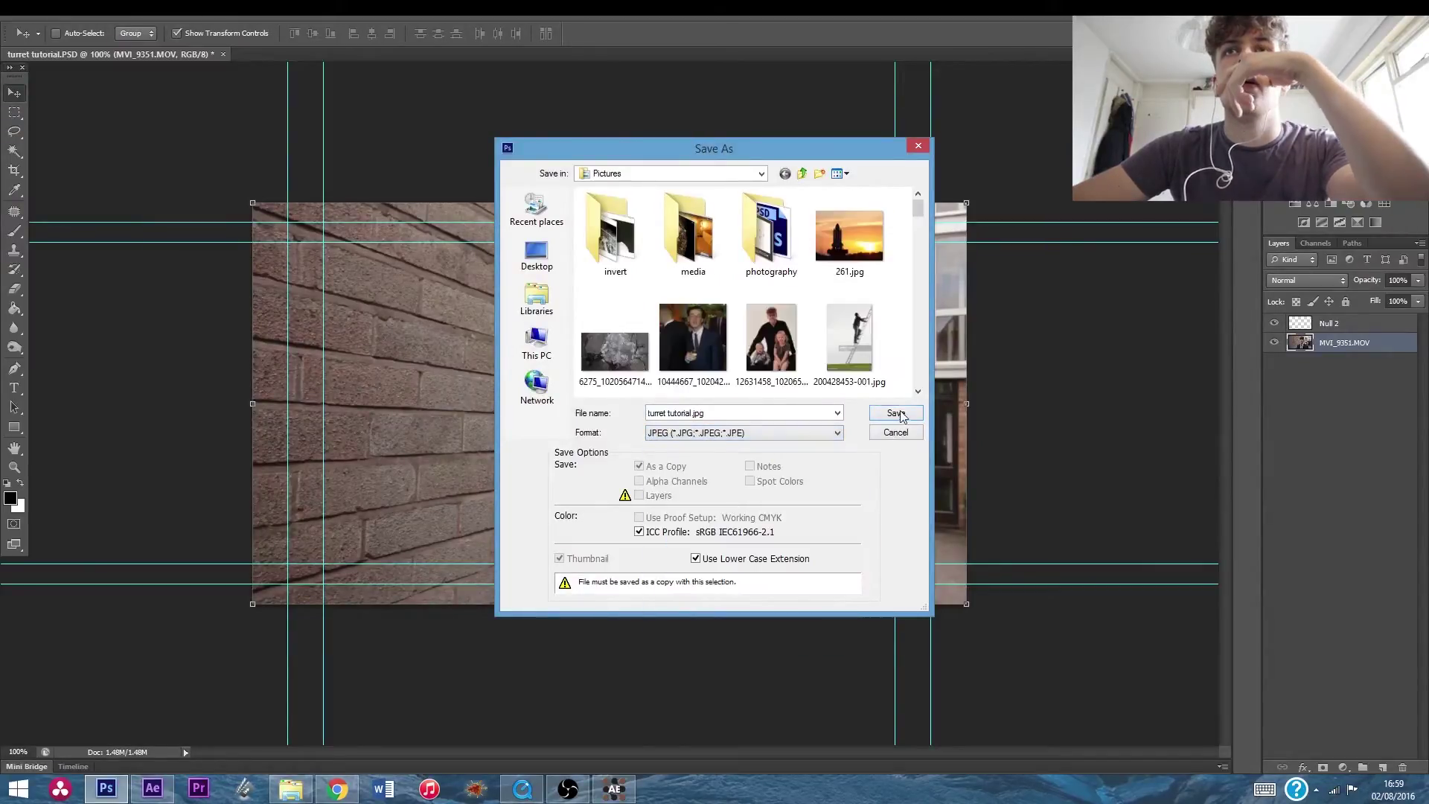
left_click_drag(748, 419, 611, 414)
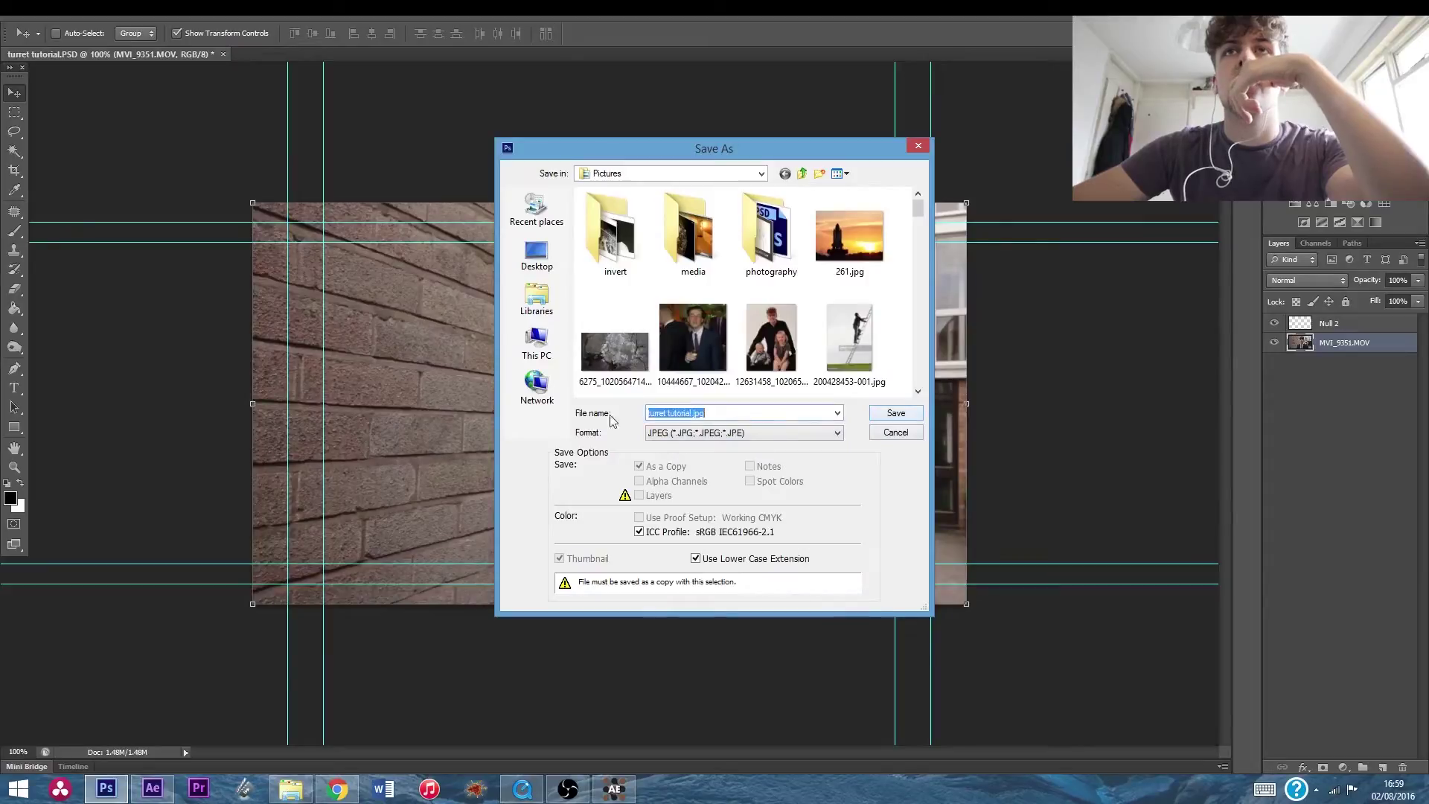
left_click(896, 413)
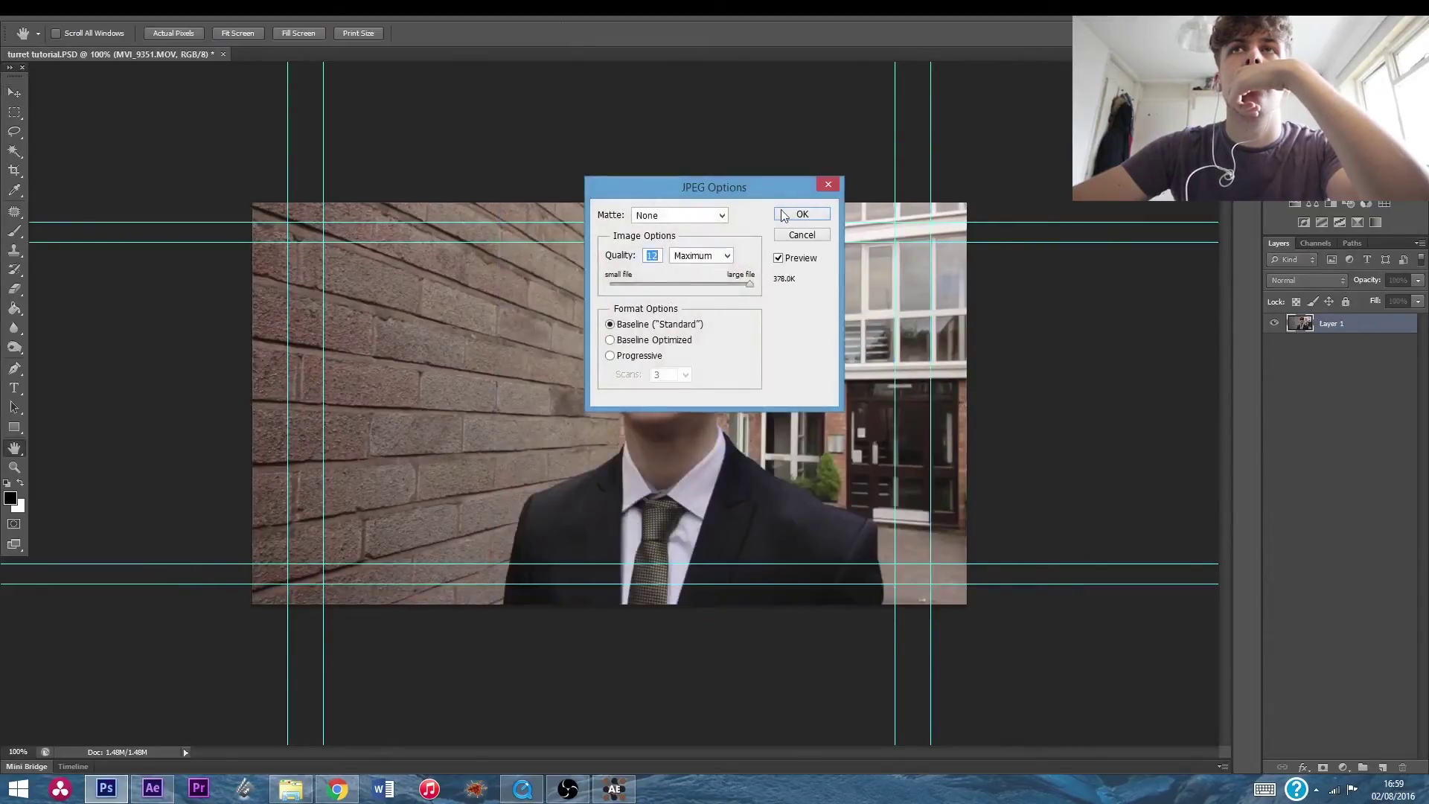
left_click(802, 216)
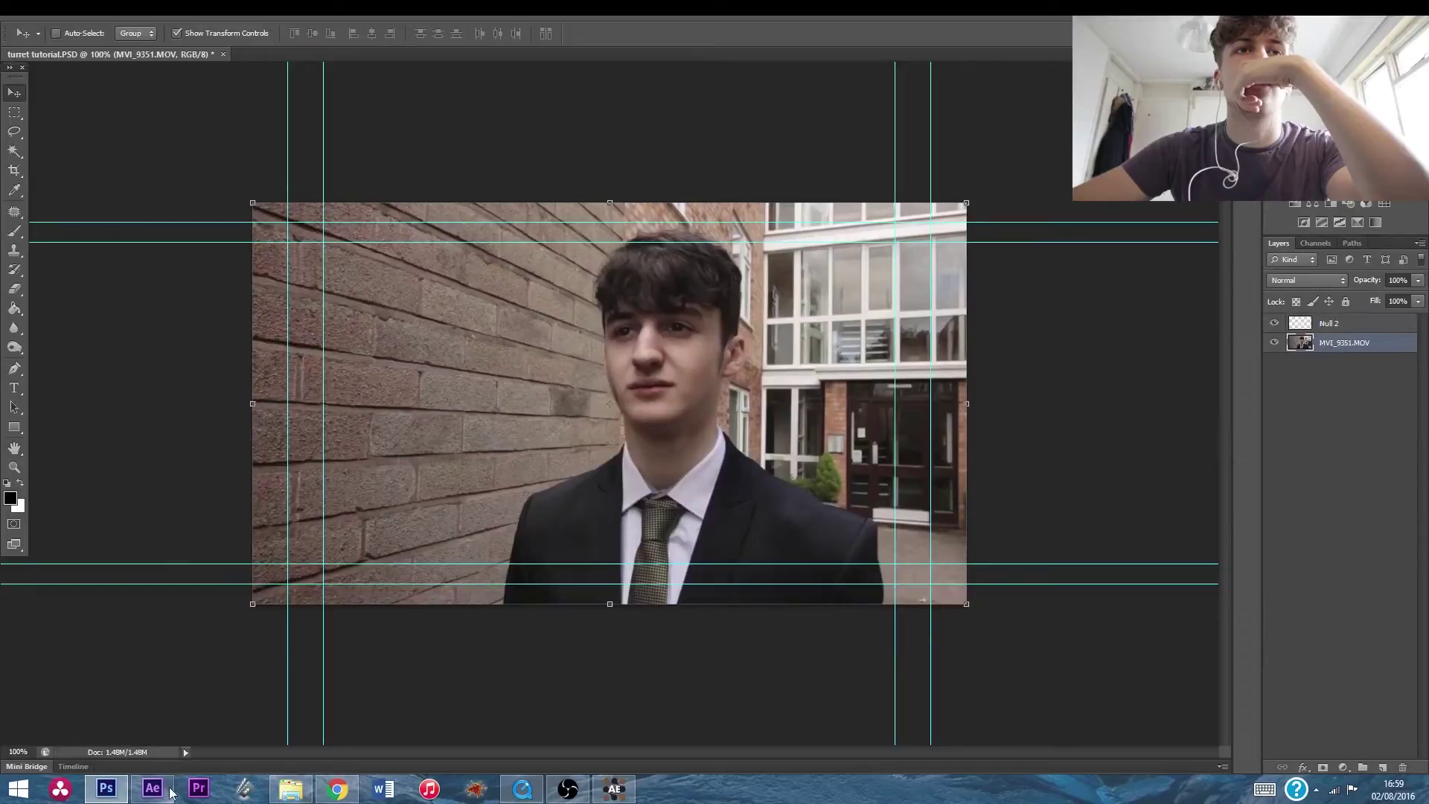
Switch to After Effects and import "turret tutorial.jpg" from the Pictures folder into the project.
left_click(153, 787)
double_click(95, 332)
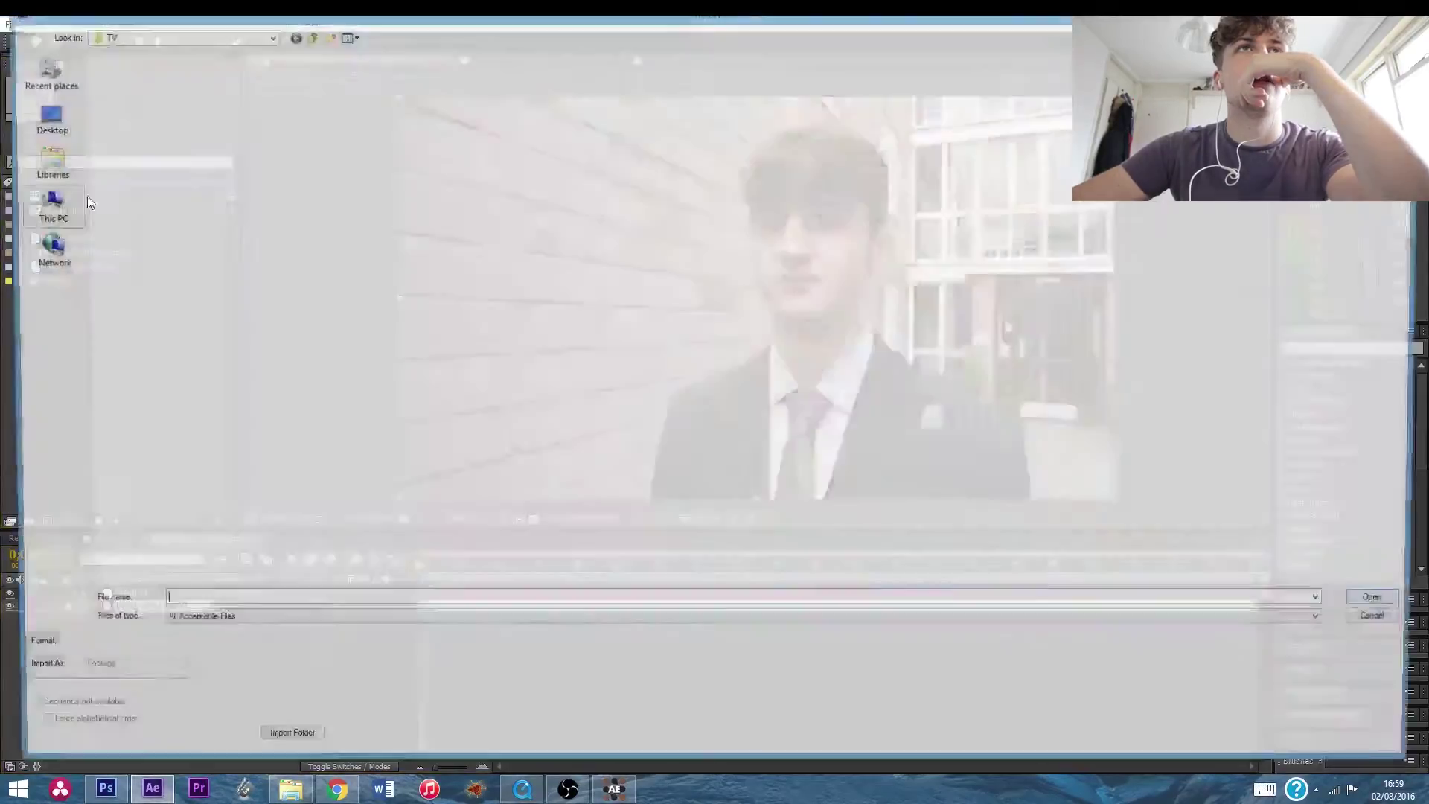
left_click(42, 205)
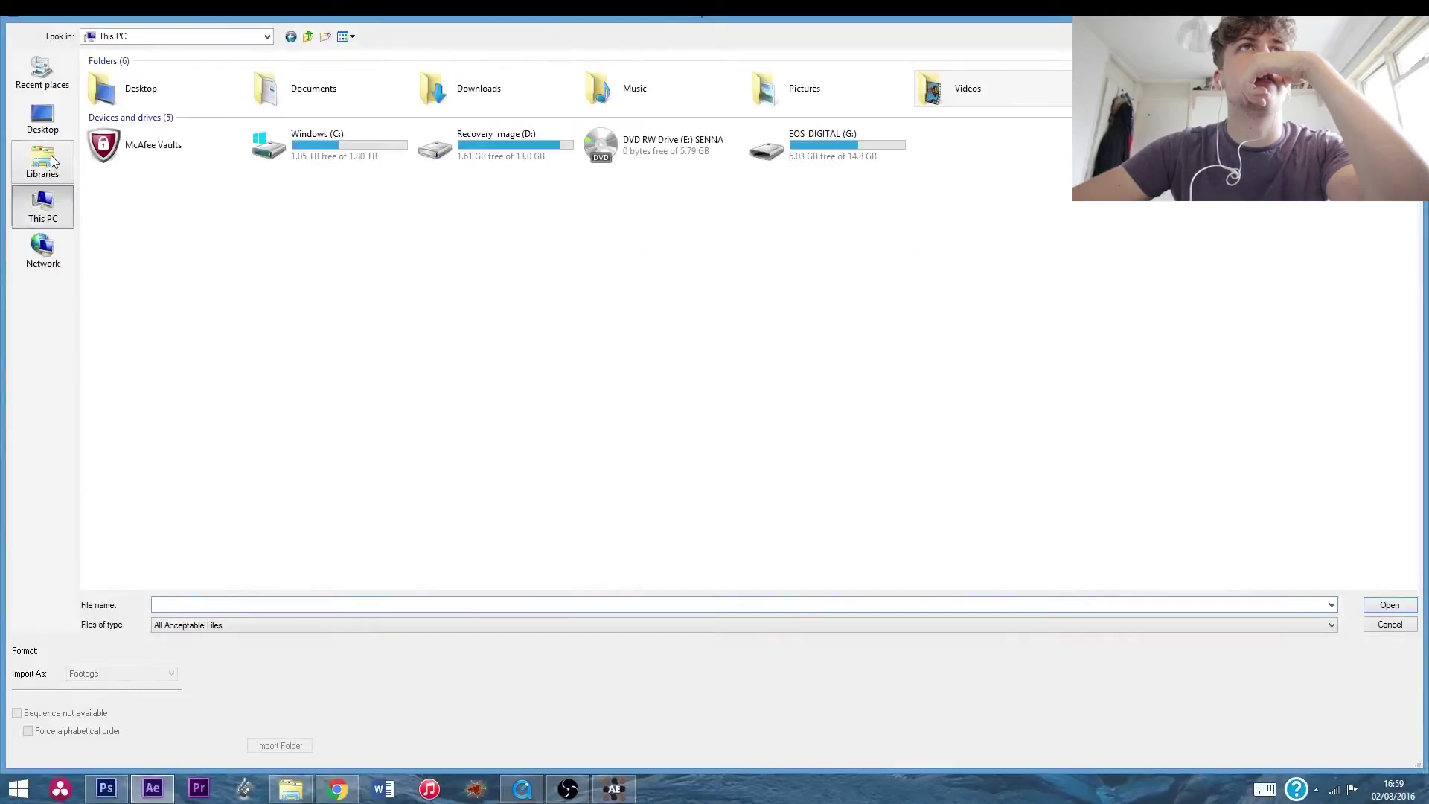
double_click(838, 86)
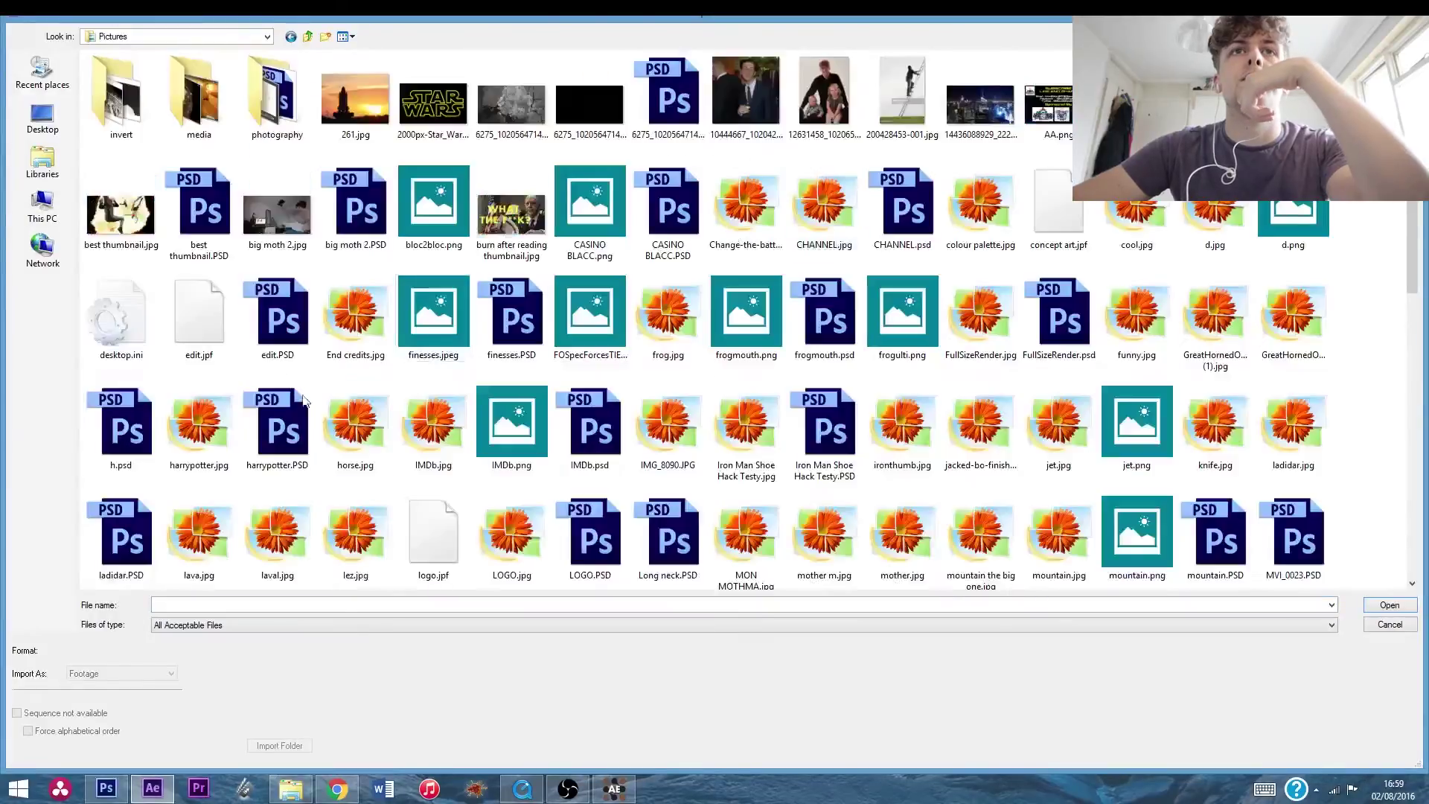
type("tu")
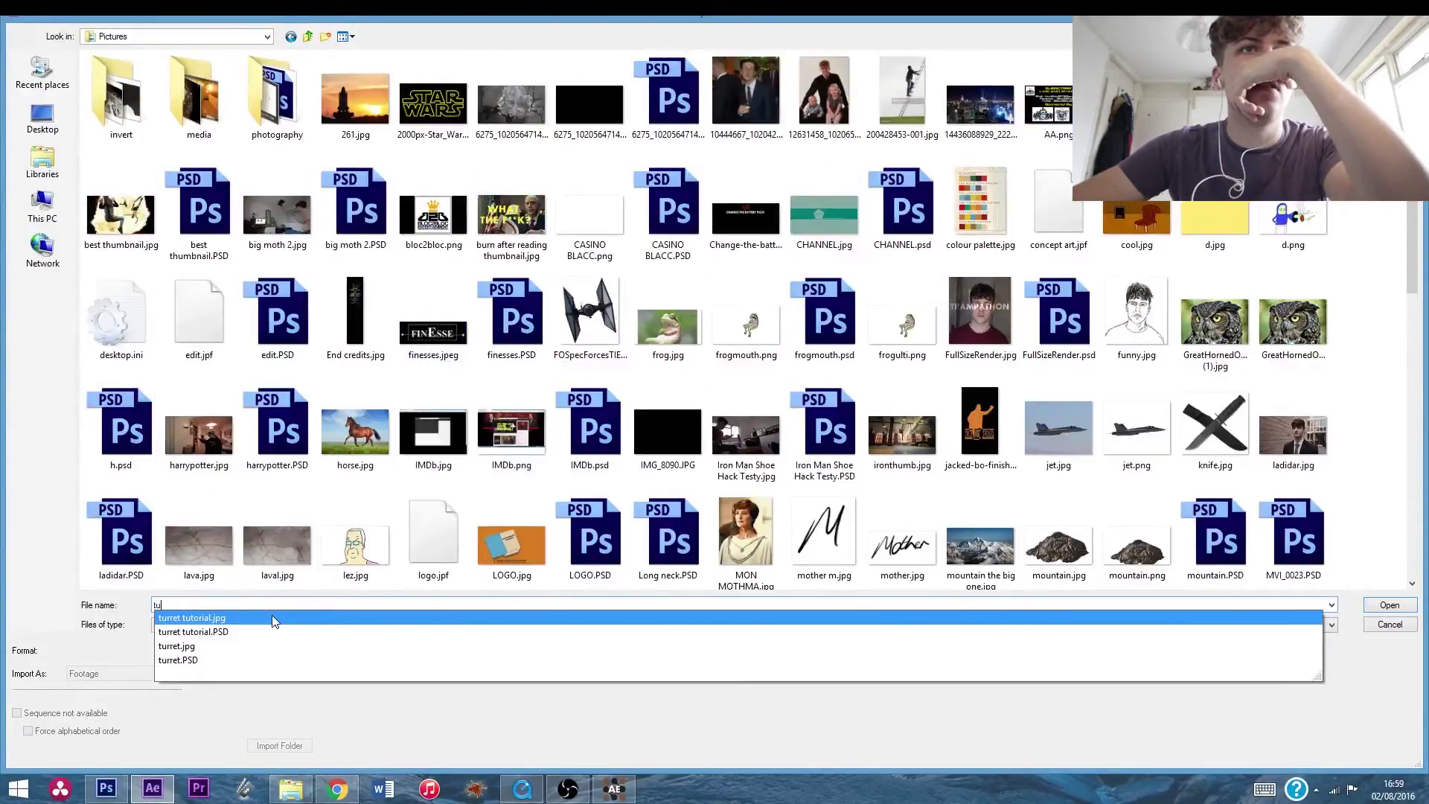
left_click(267, 618)
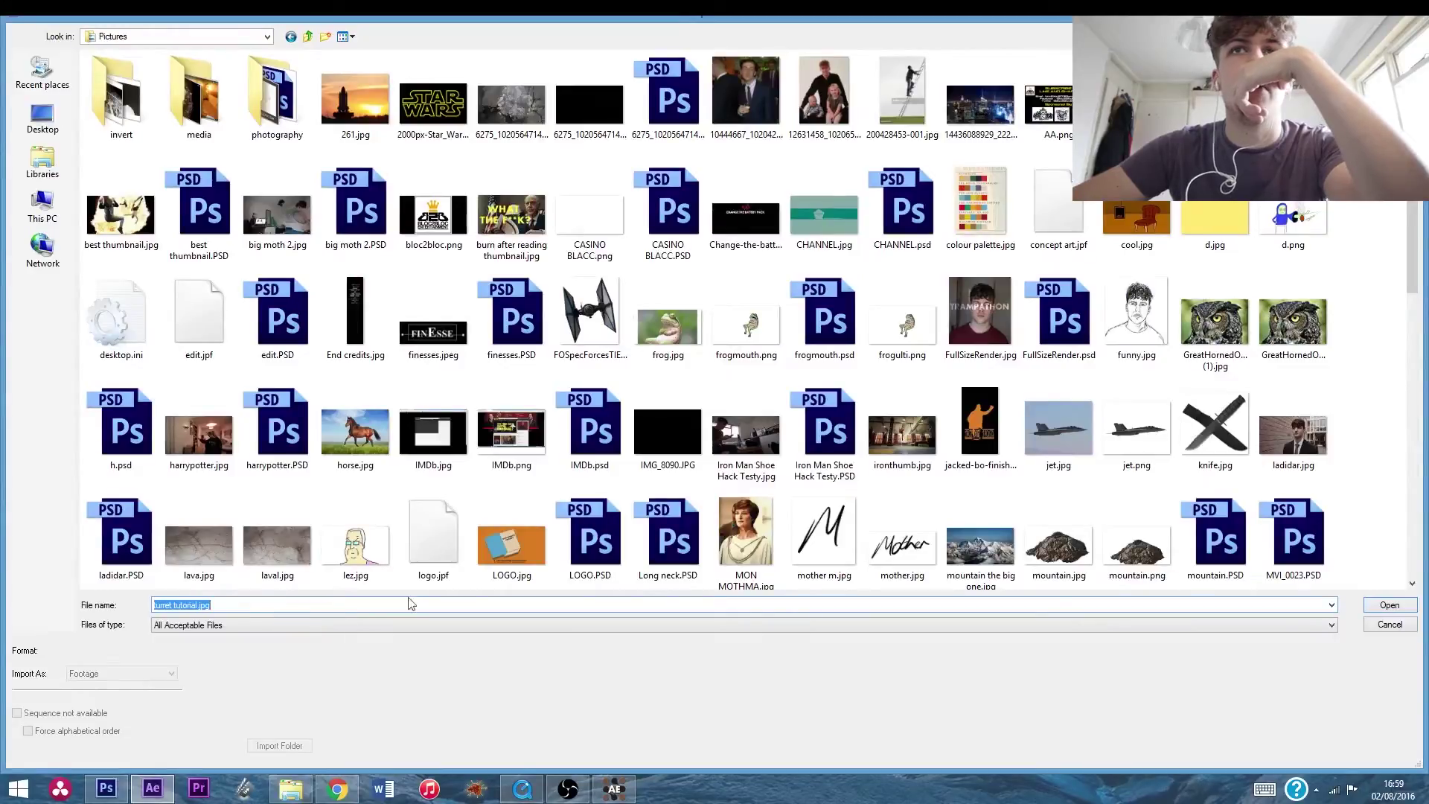
left_click(1389, 605)
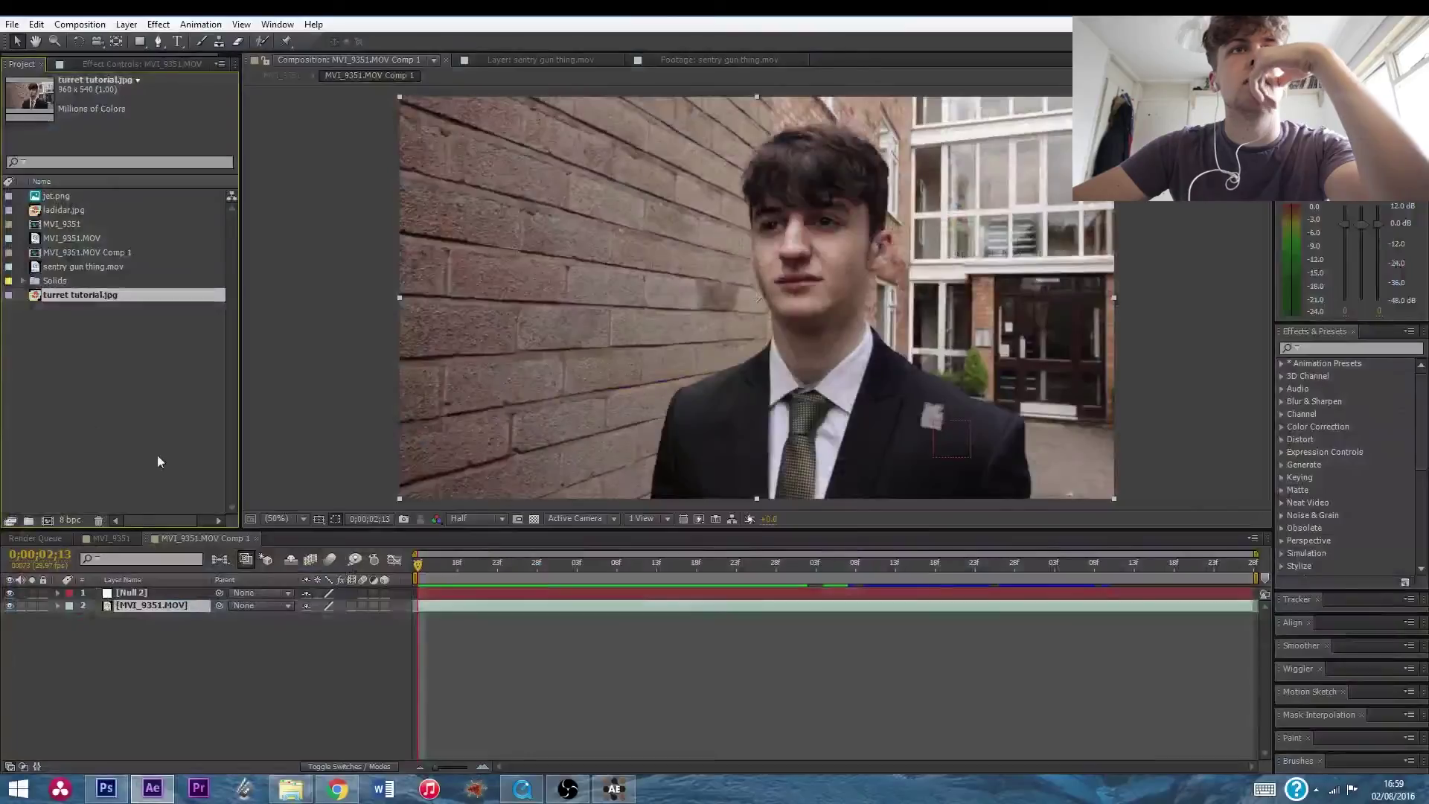
Add turret tutorial.jpg above Null 2 in MVI_9351.MOV Comp 1 and scale the layer to 200%.
left_click_drag(80, 295, 163, 588)
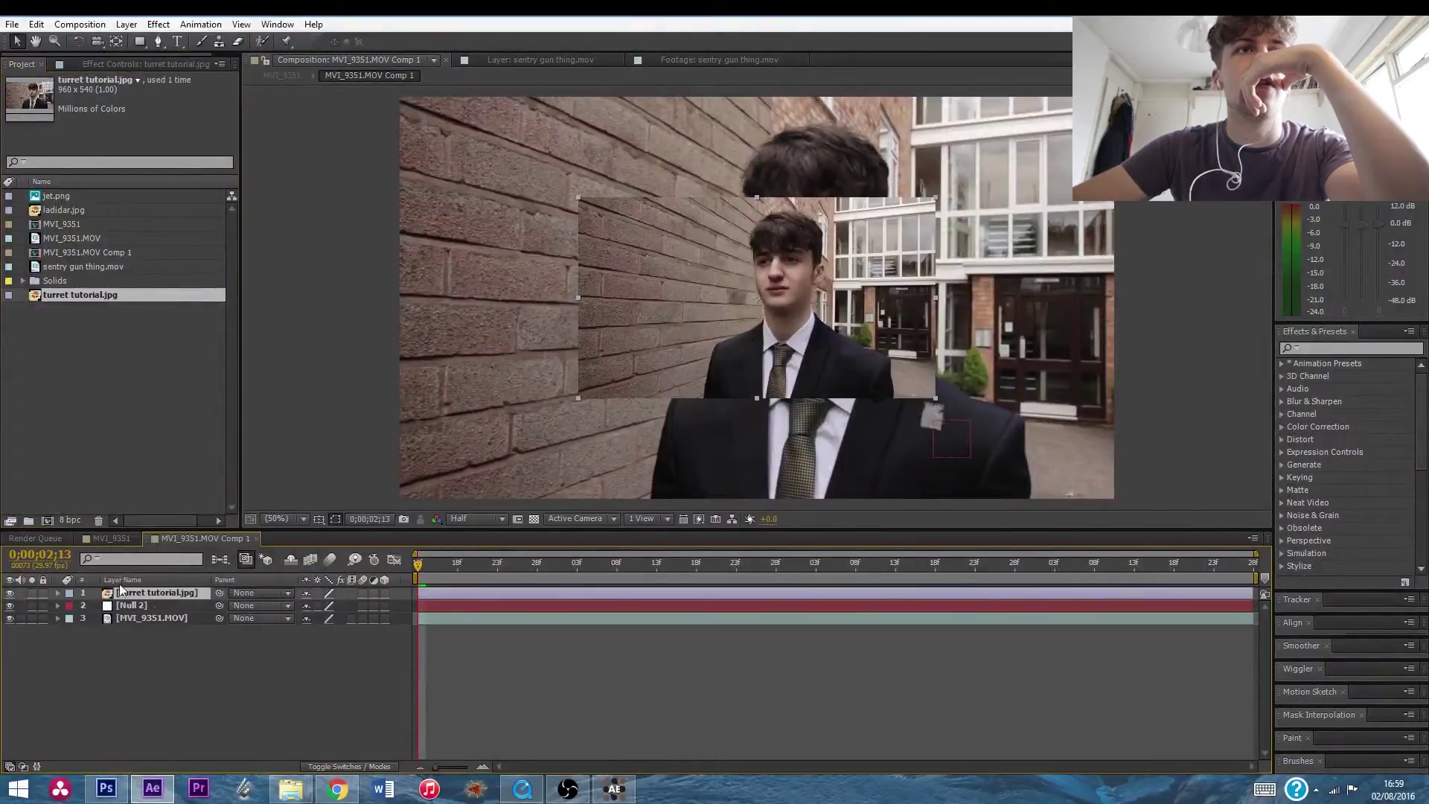
left_click(56, 593)
left_click(70, 605)
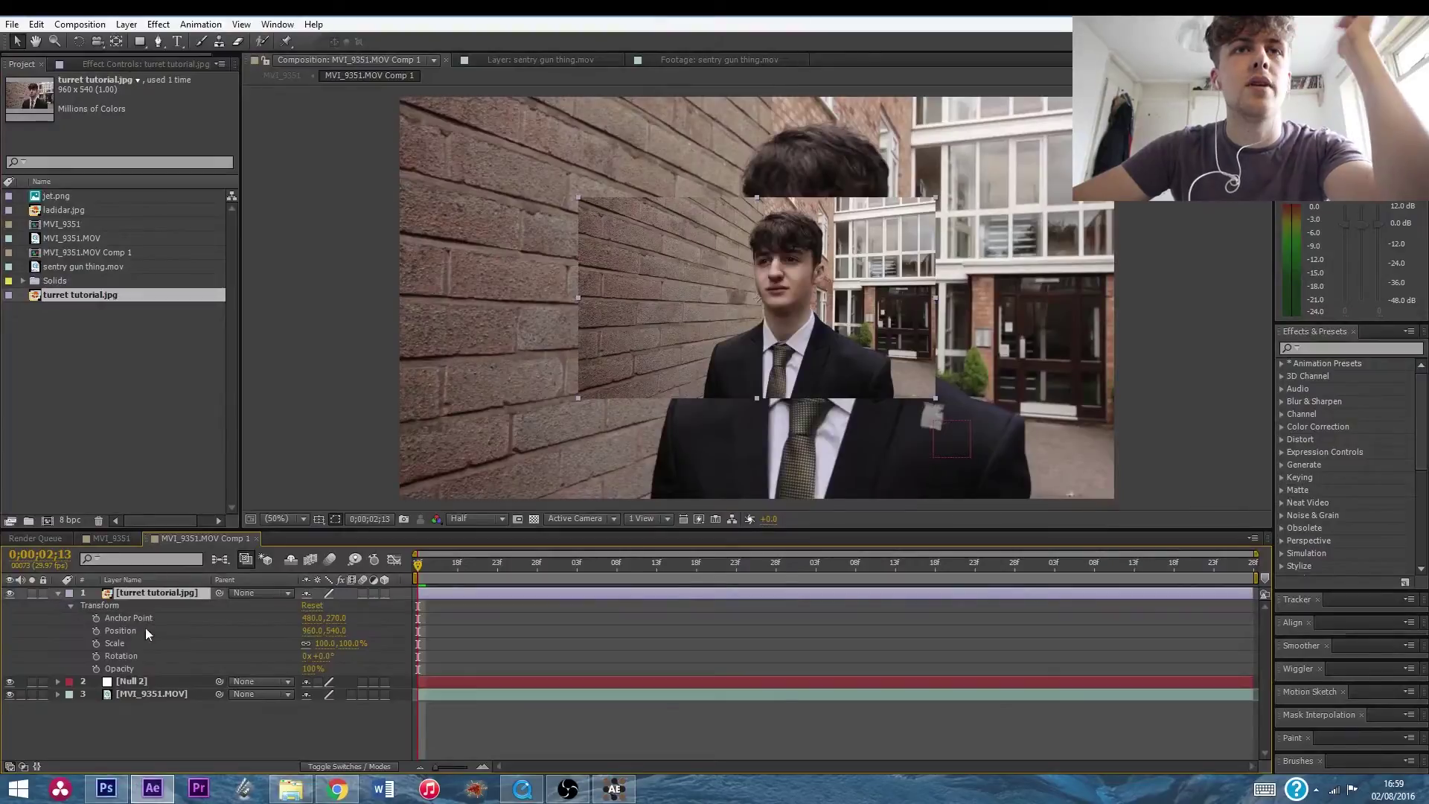
left_click_drag(350, 651, 407, 627)
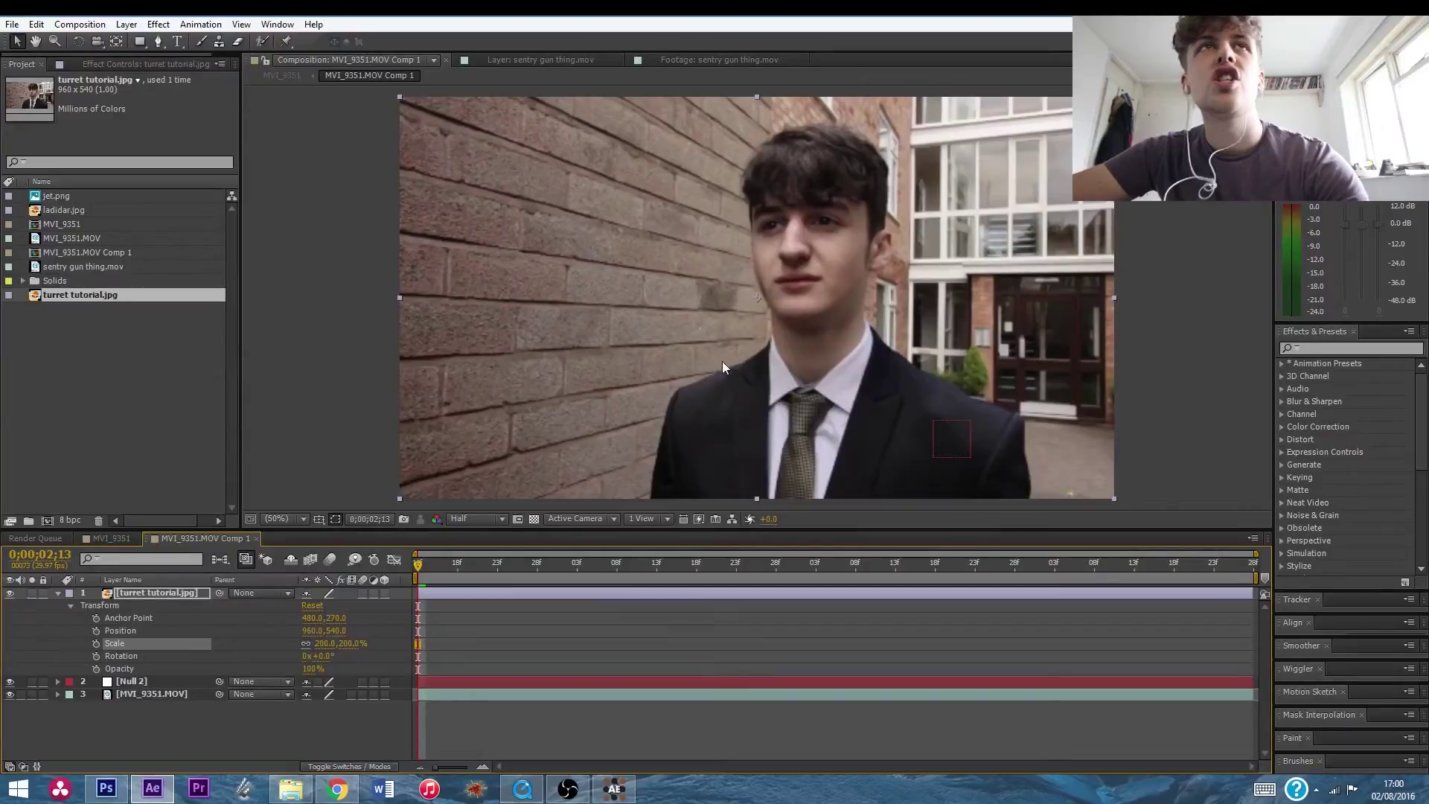
Parent the turret tutorial.jpg layer to Null 2 and preview the composition from 0;00;02;13.
left_click(158, 41)
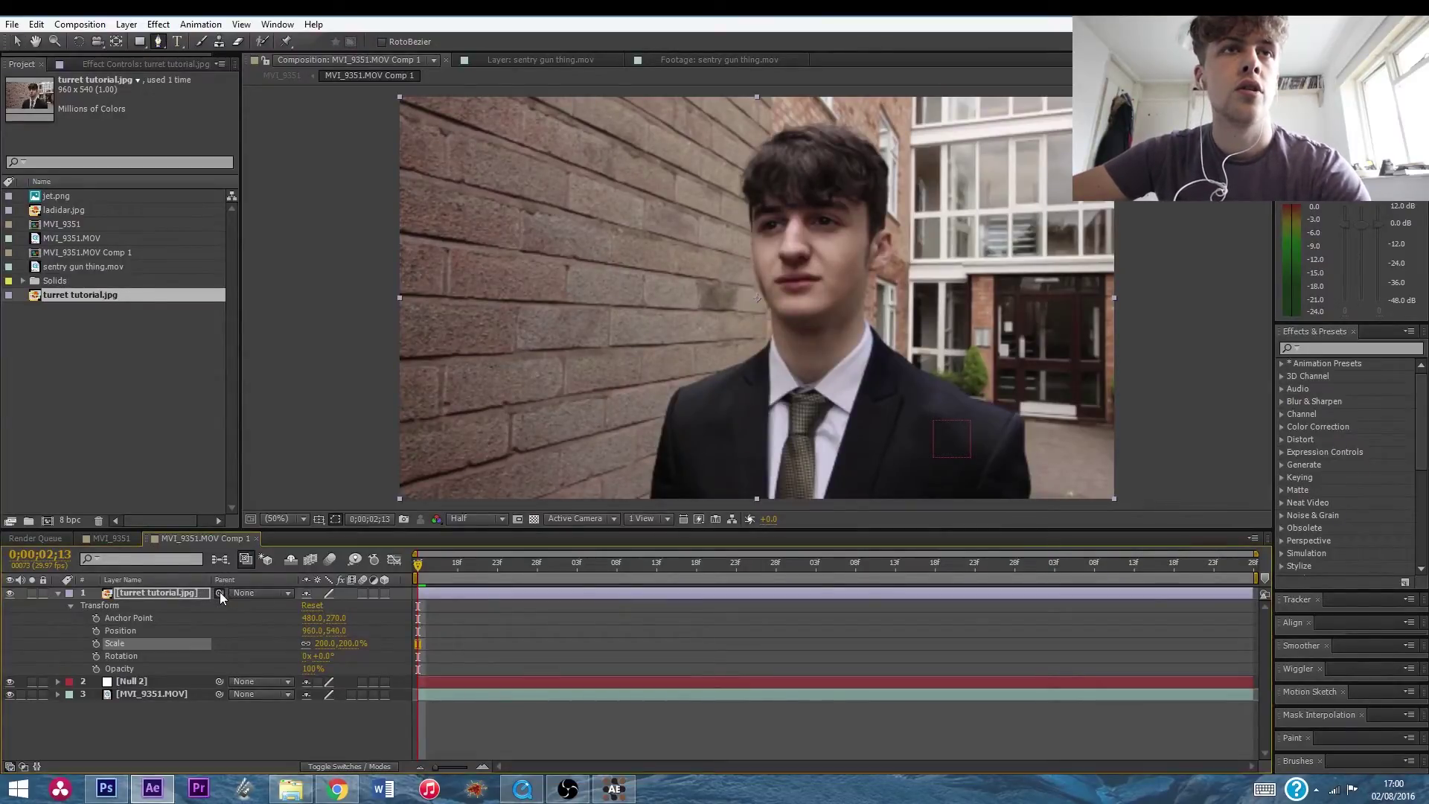
left_click(58, 593)
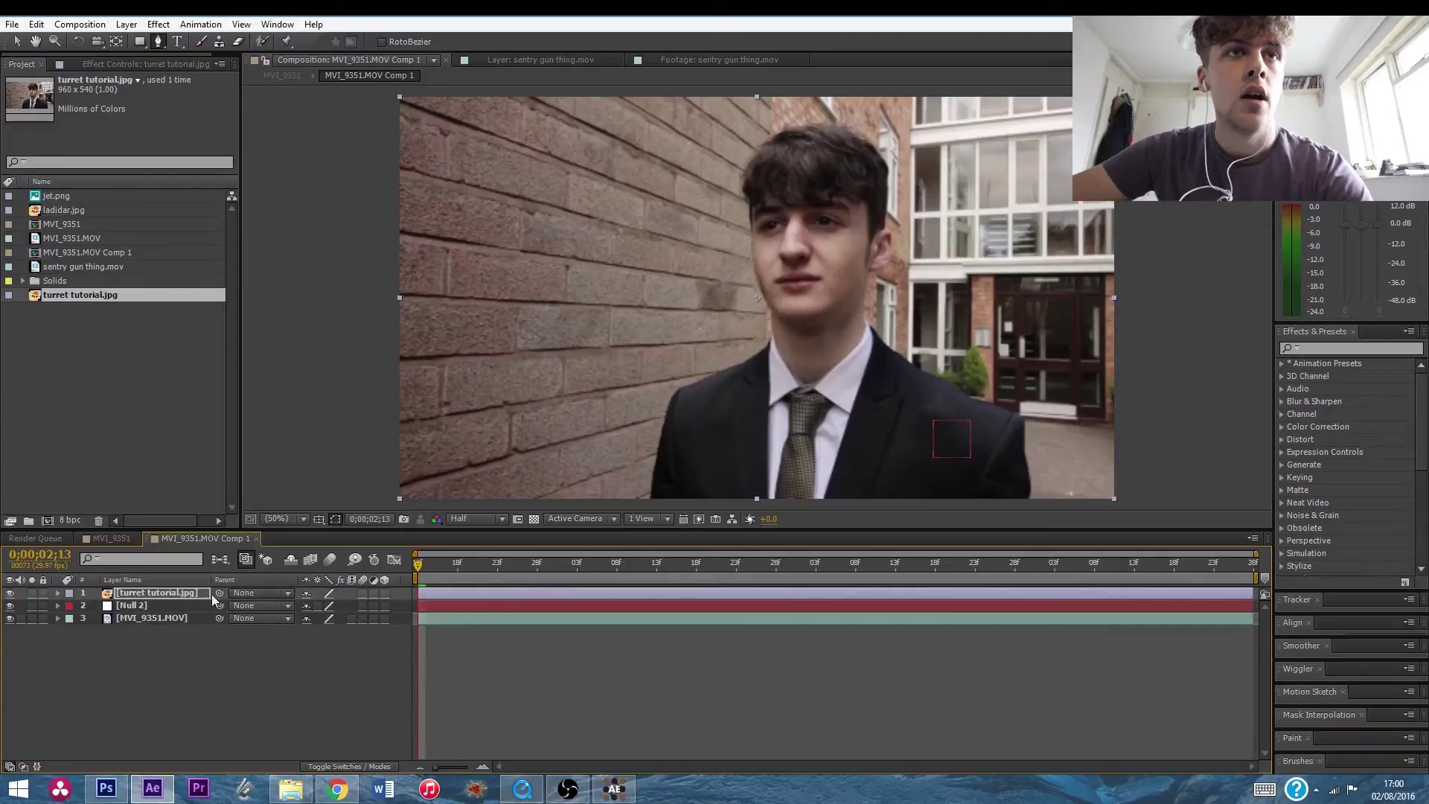
left_click(159, 593)
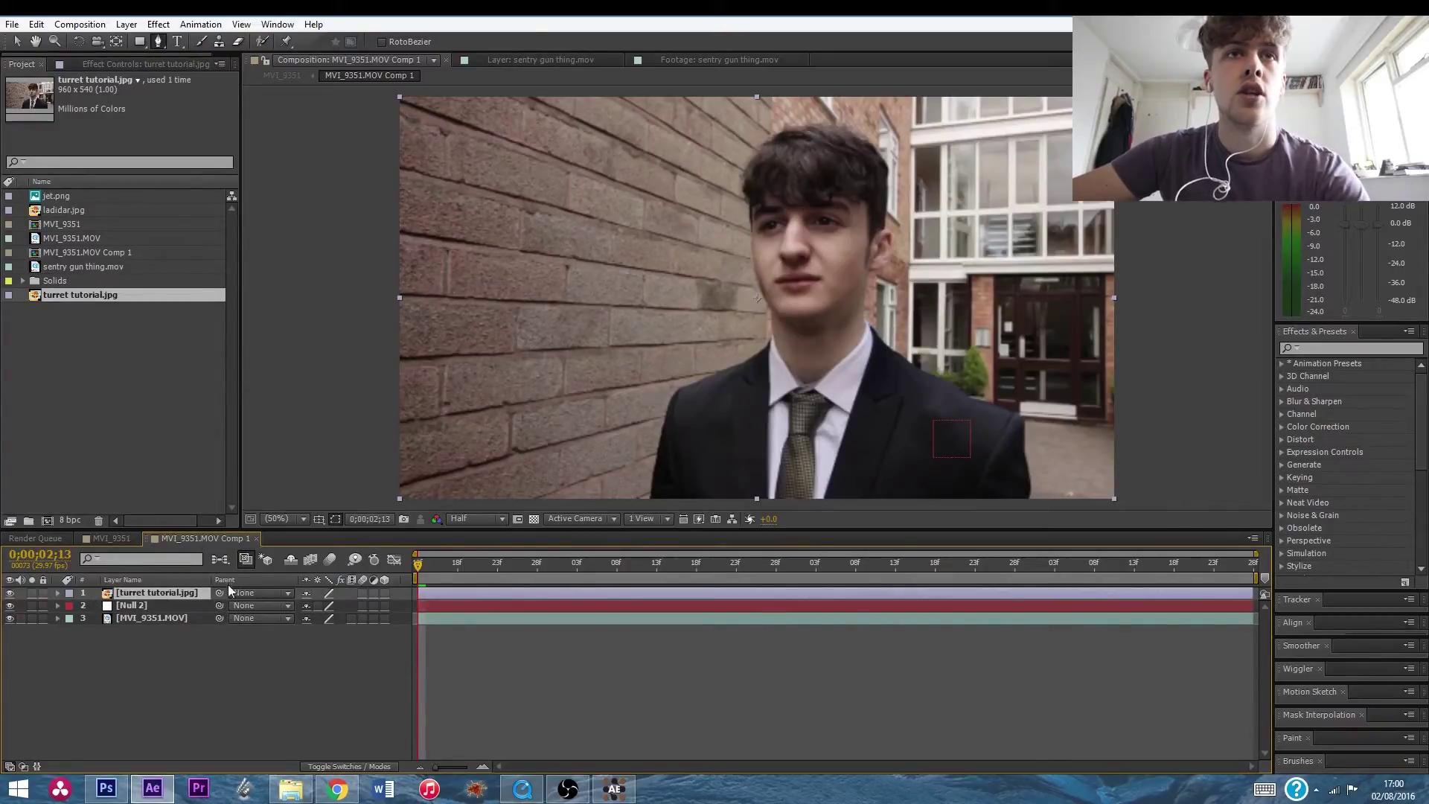
left_click_drag(204, 598, 180, 606)
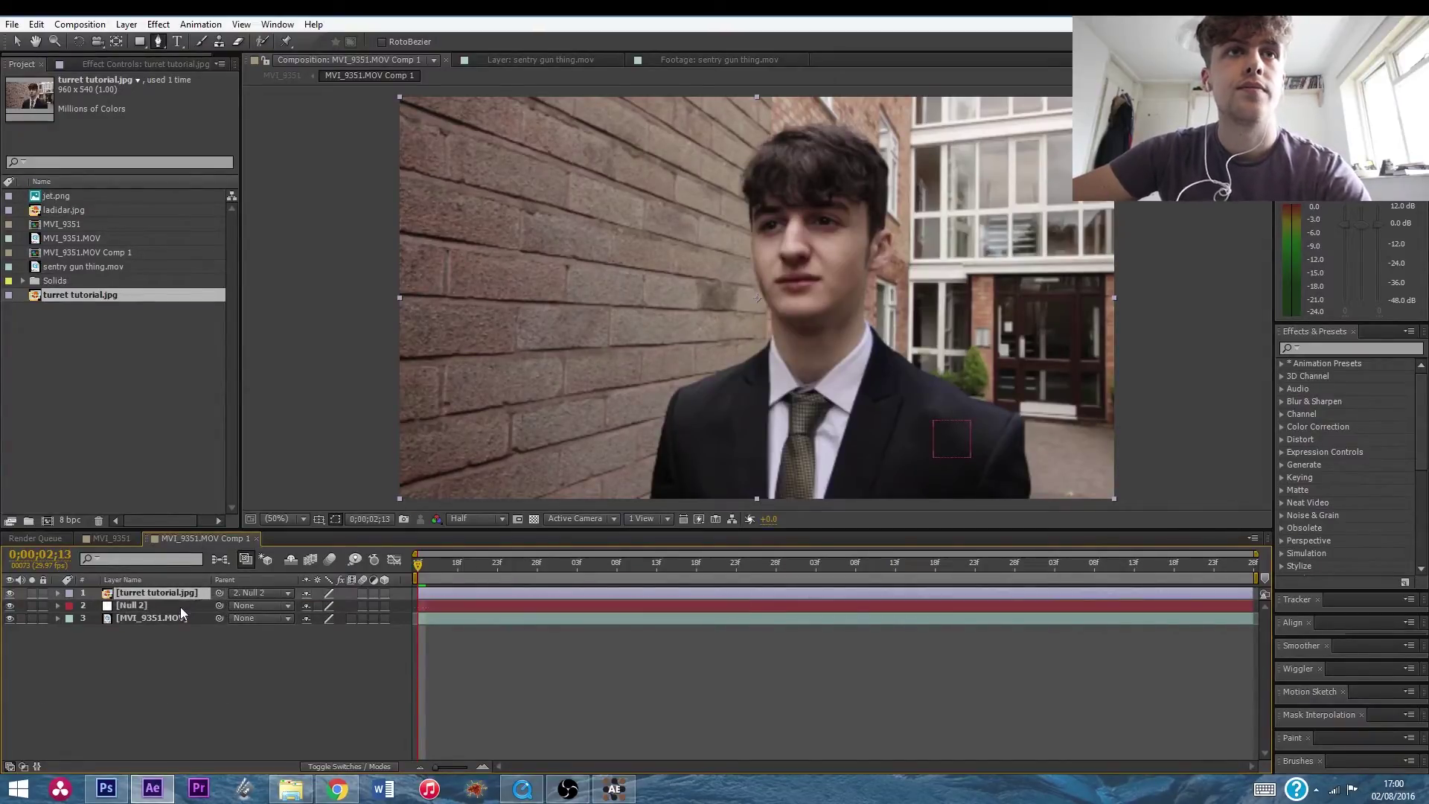
key("space")
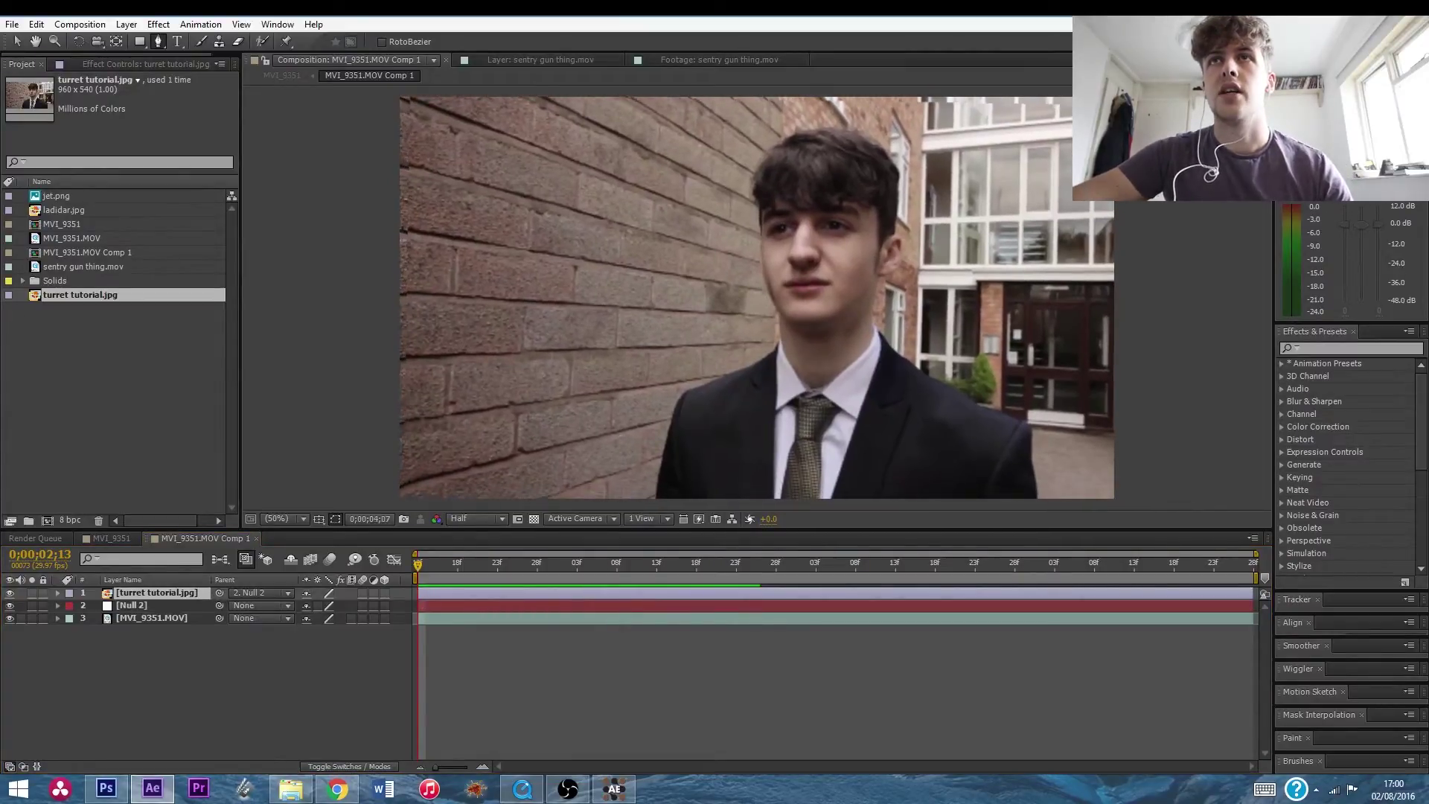
left_click_drag(521, 570, 291, 619)
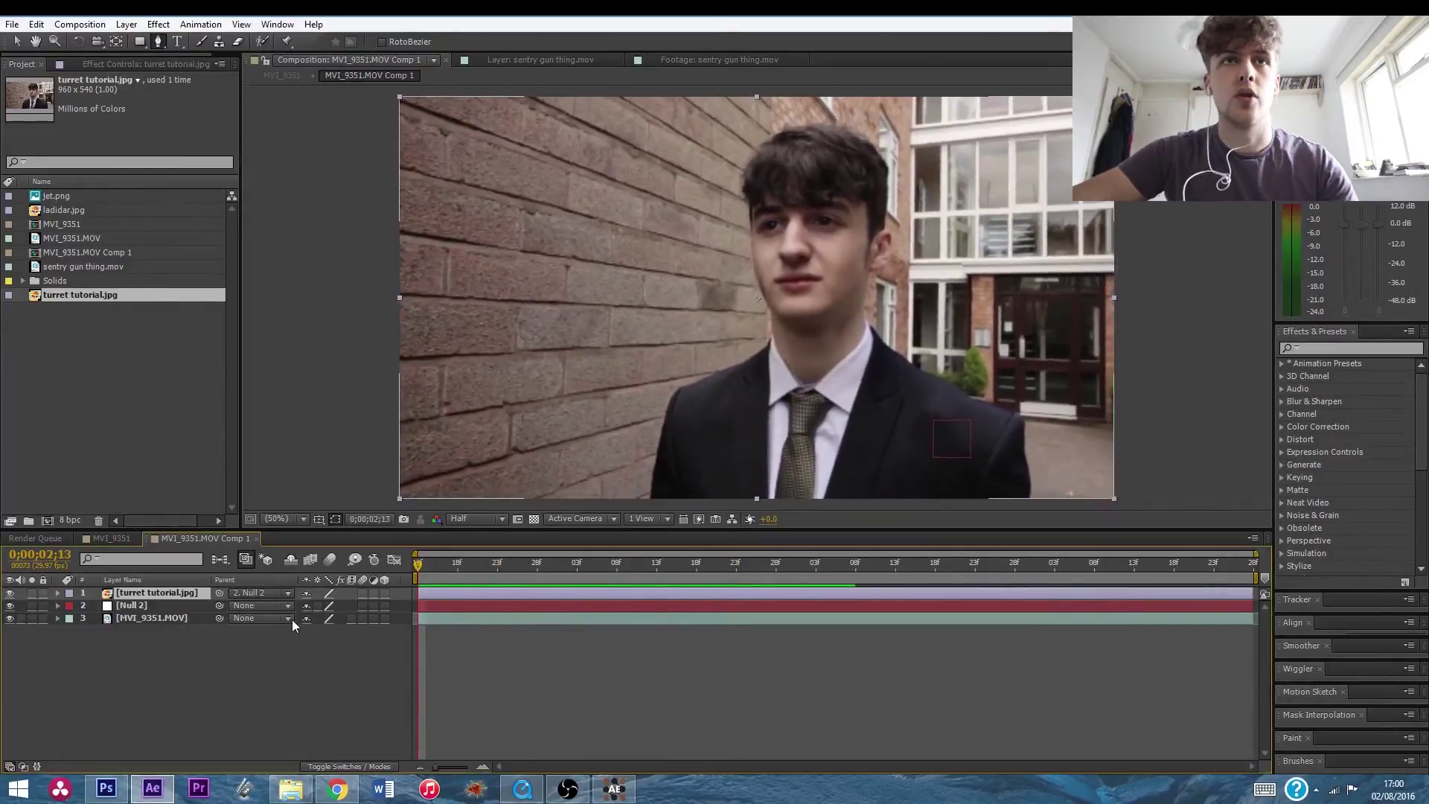
Hide the turret tutorial.jpg layer, draw a closed Pen mask on it around the shoulder tape, and show the layer again.
left_click(158, 42)
left_click(11, 594)
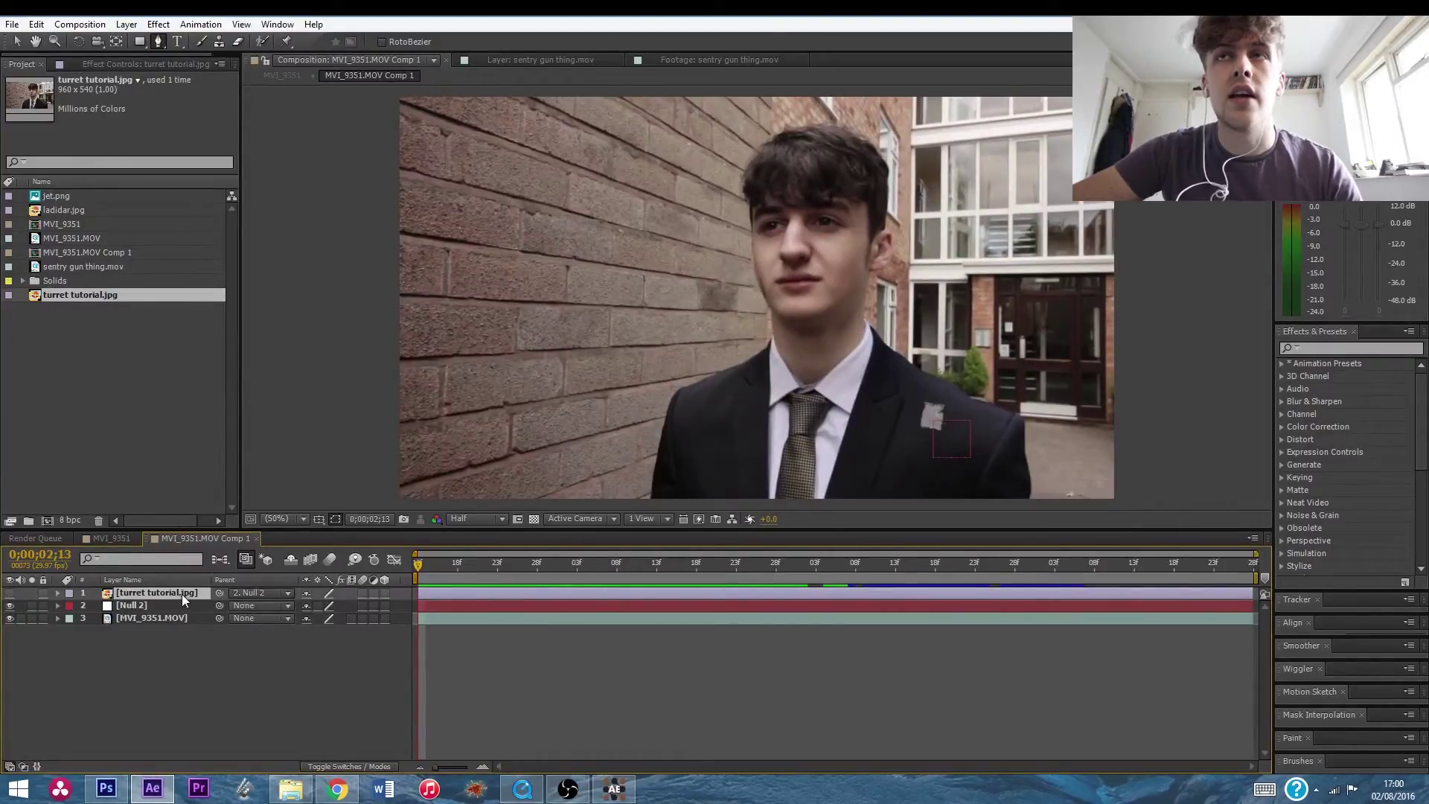
left_click(916, 397)
left_click(906, 423)
left_click(917, 436)
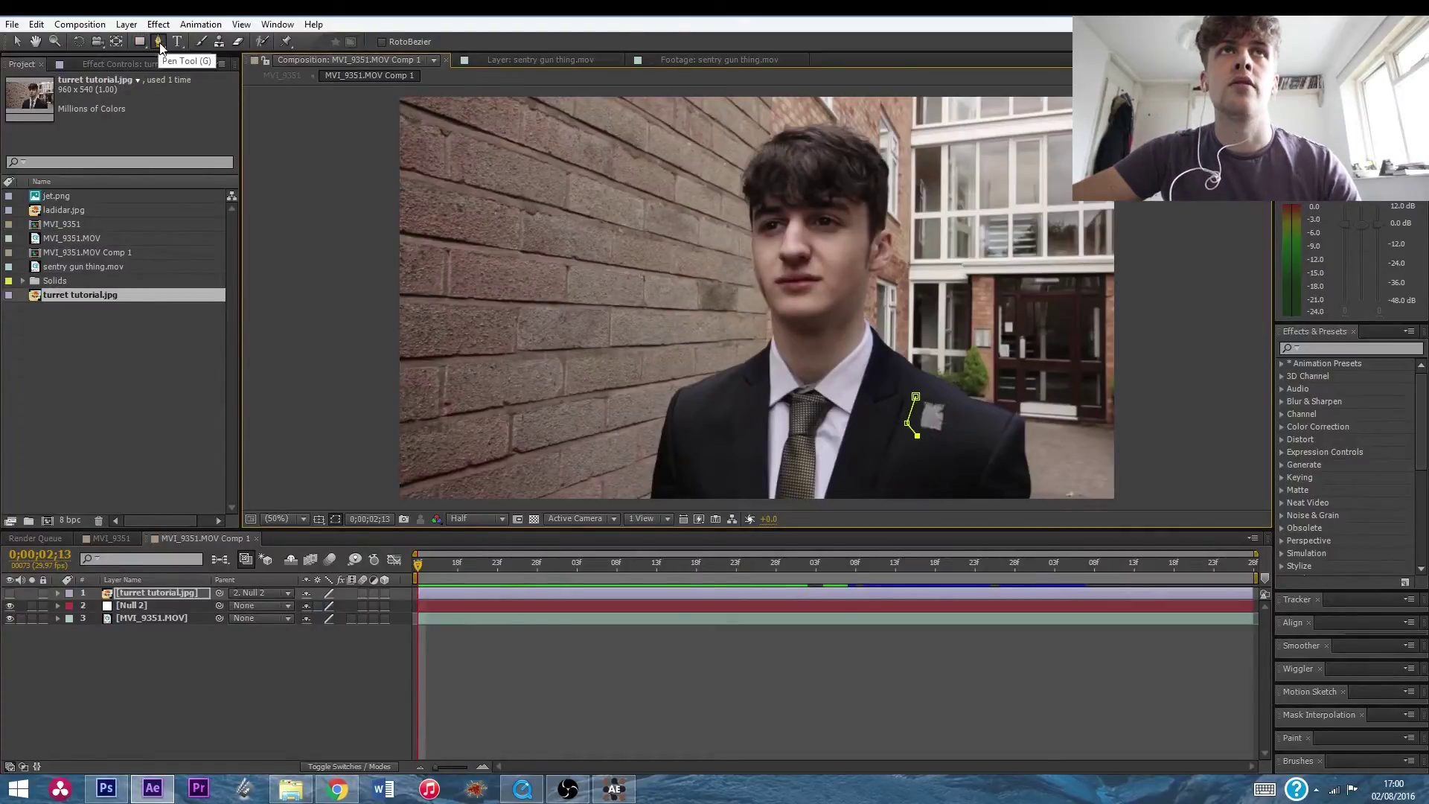
left_click(936, 443)
left_click(956, 434)
left_click(958, 411)
left_click(934, 388)
left_click(916, 397)
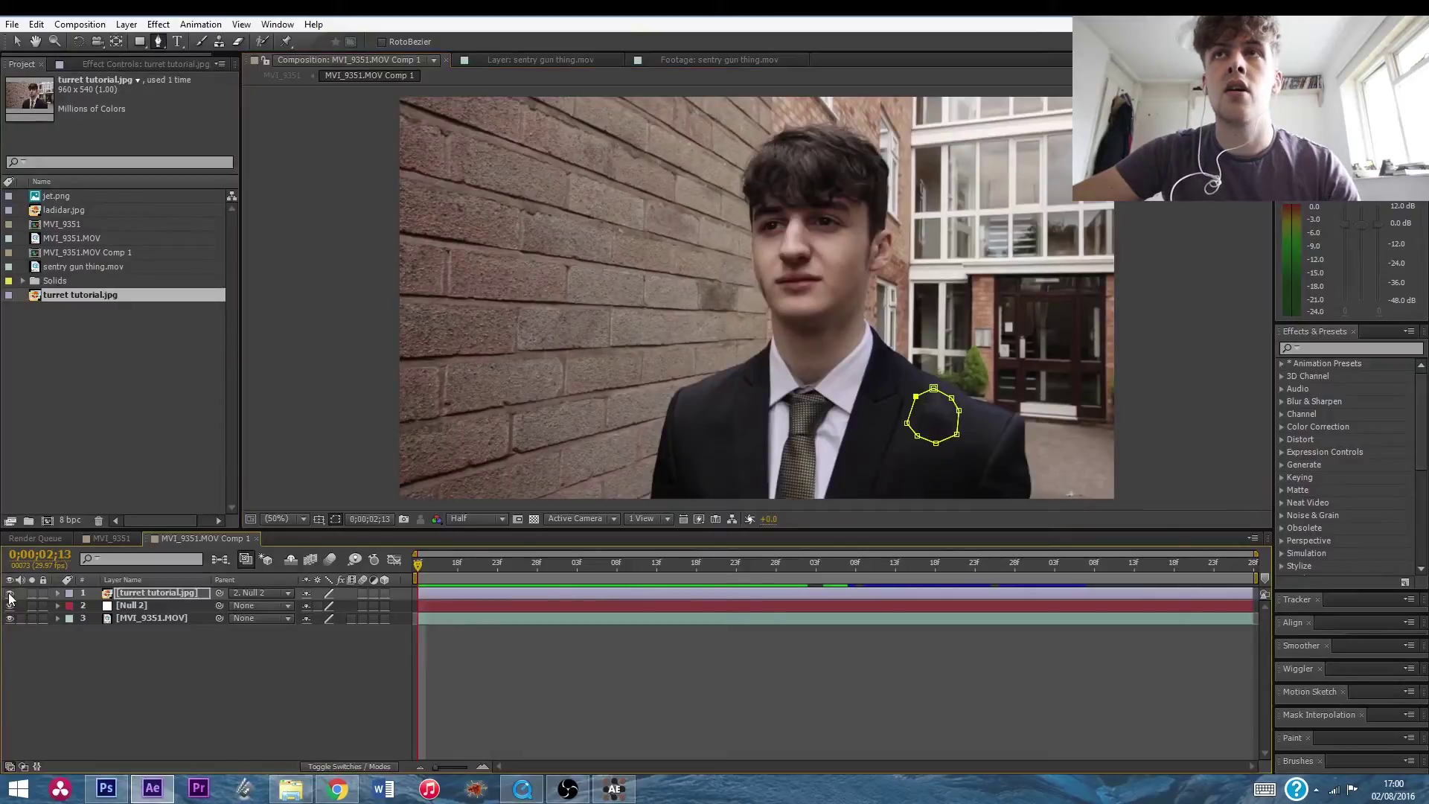
left_click(132, 690)
Set the feather of the shoulder mask on the turret tutorial.jpg layer to 14 pixels.
left_click(195, 594)
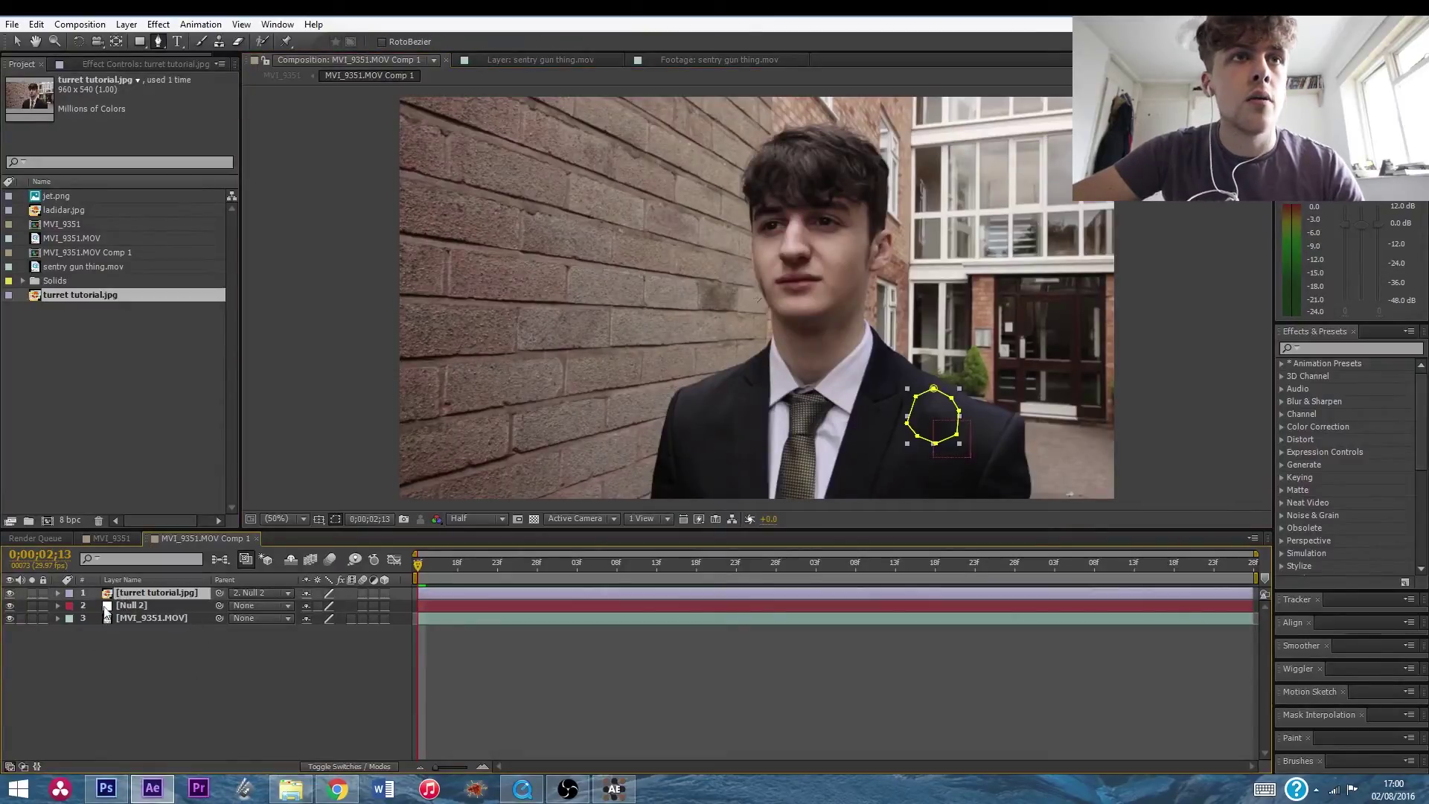
left_click(58, 593)
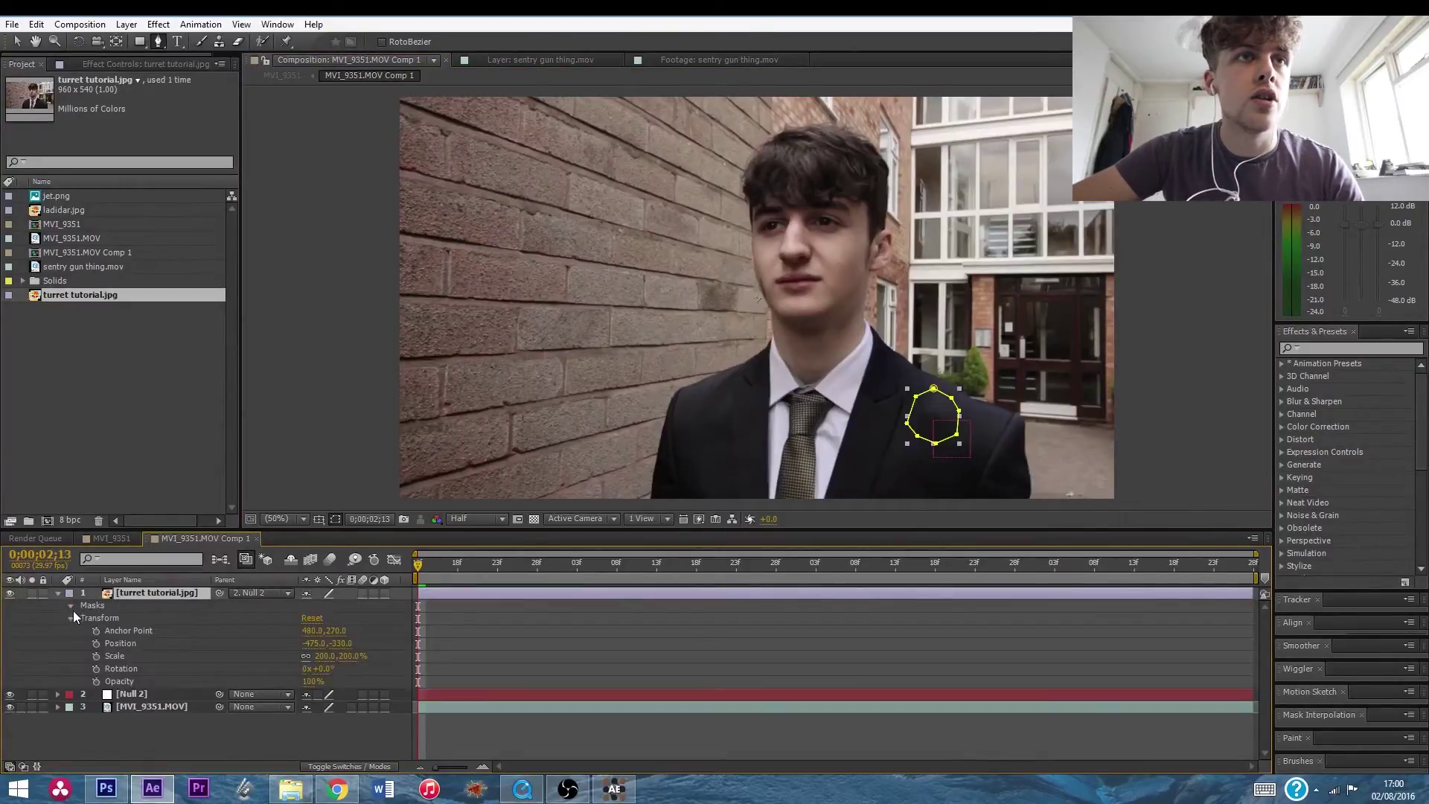
left_click(70, 605)
left_click(84, 618)
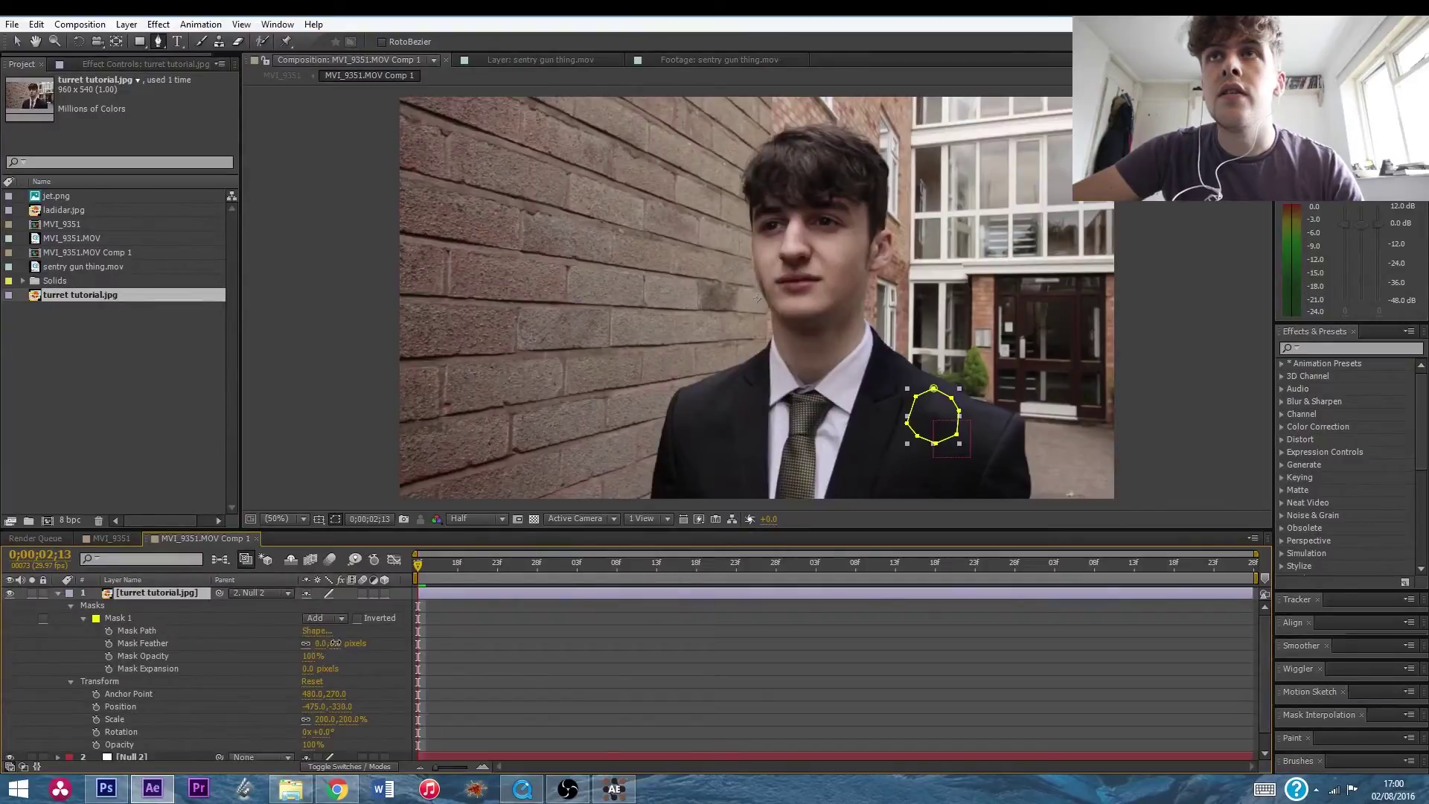
left_click_drag(332, 646, 337, 646)
left_click(17, 41)
left_click(289, 252)
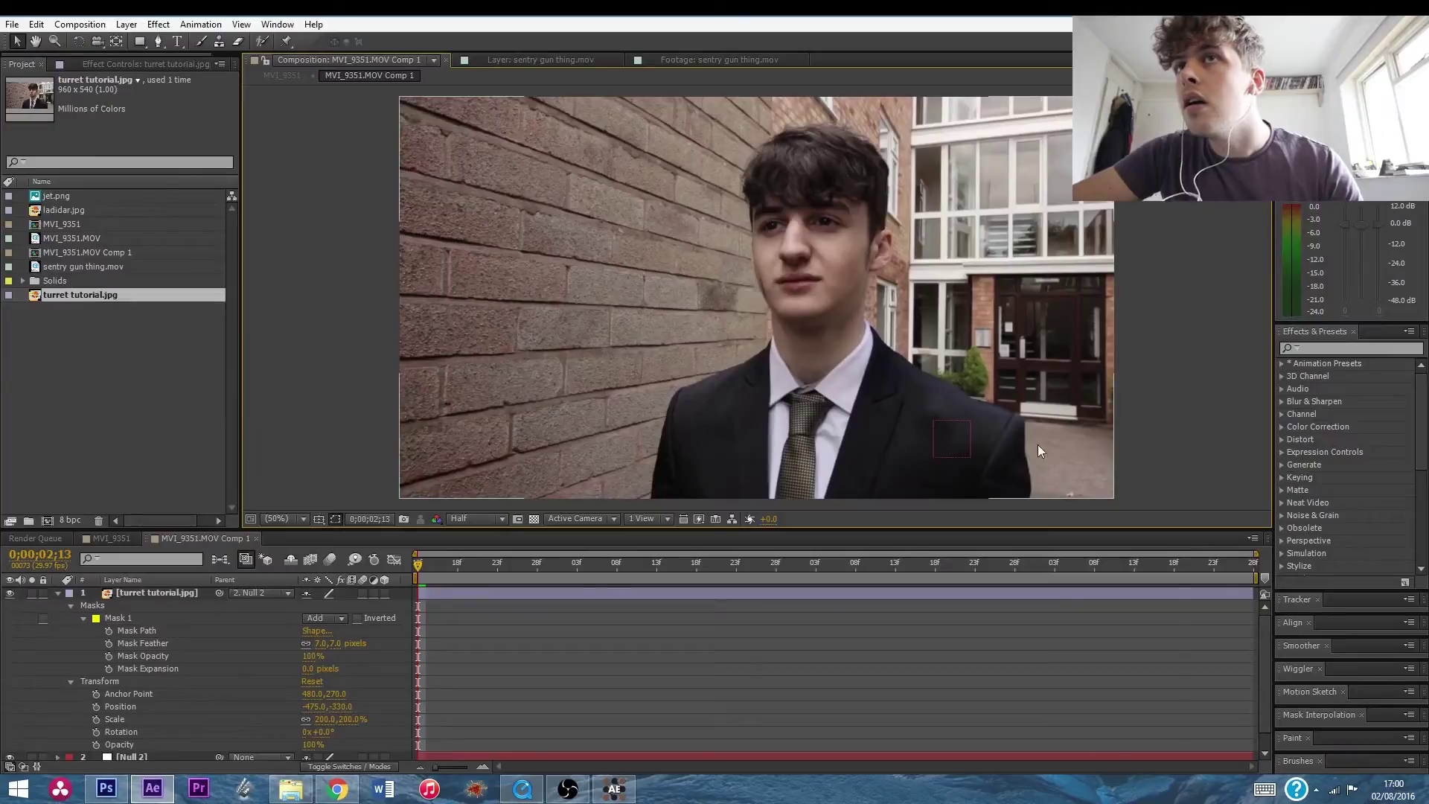
left_click(944, 416)
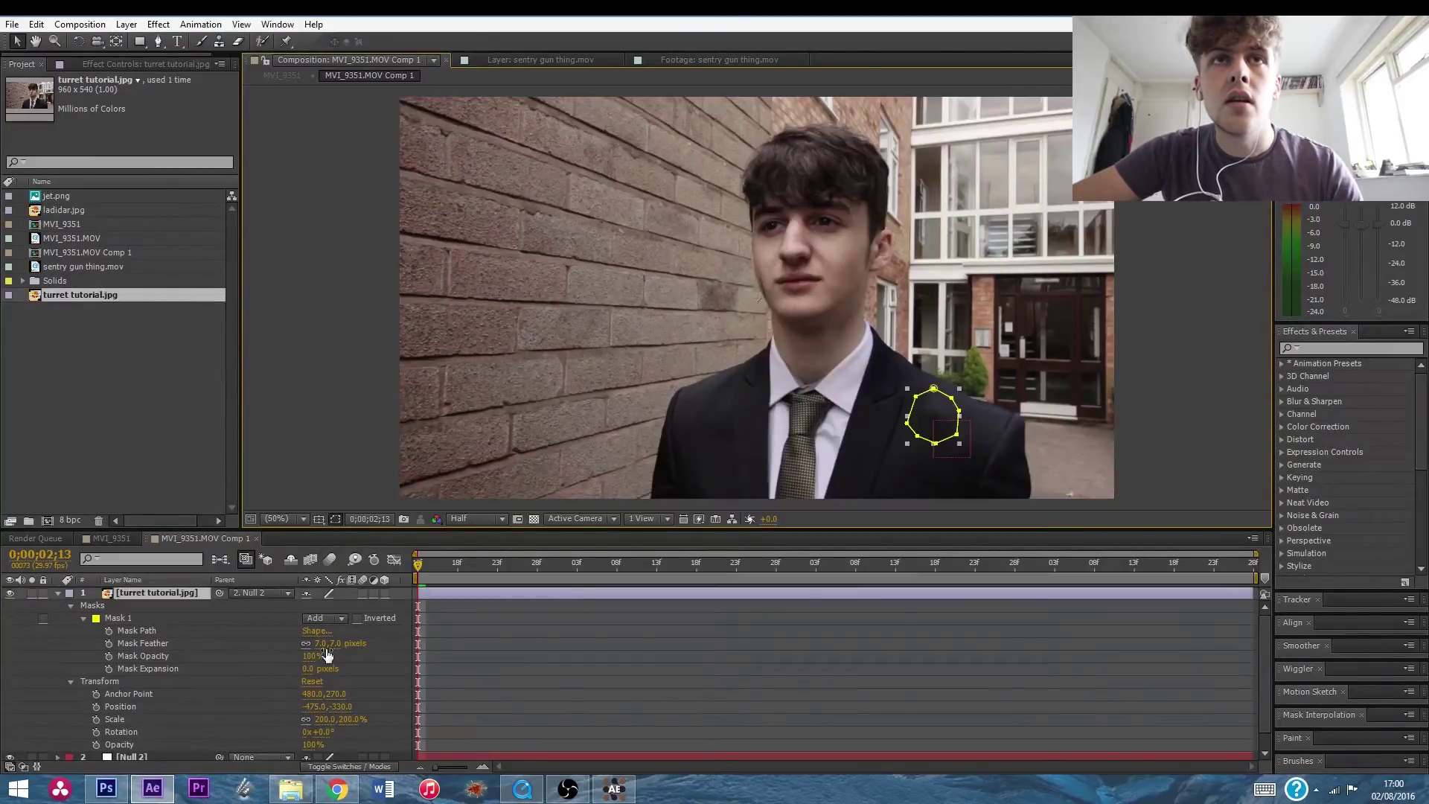
left_click_drag(327, 643, 341, 669)
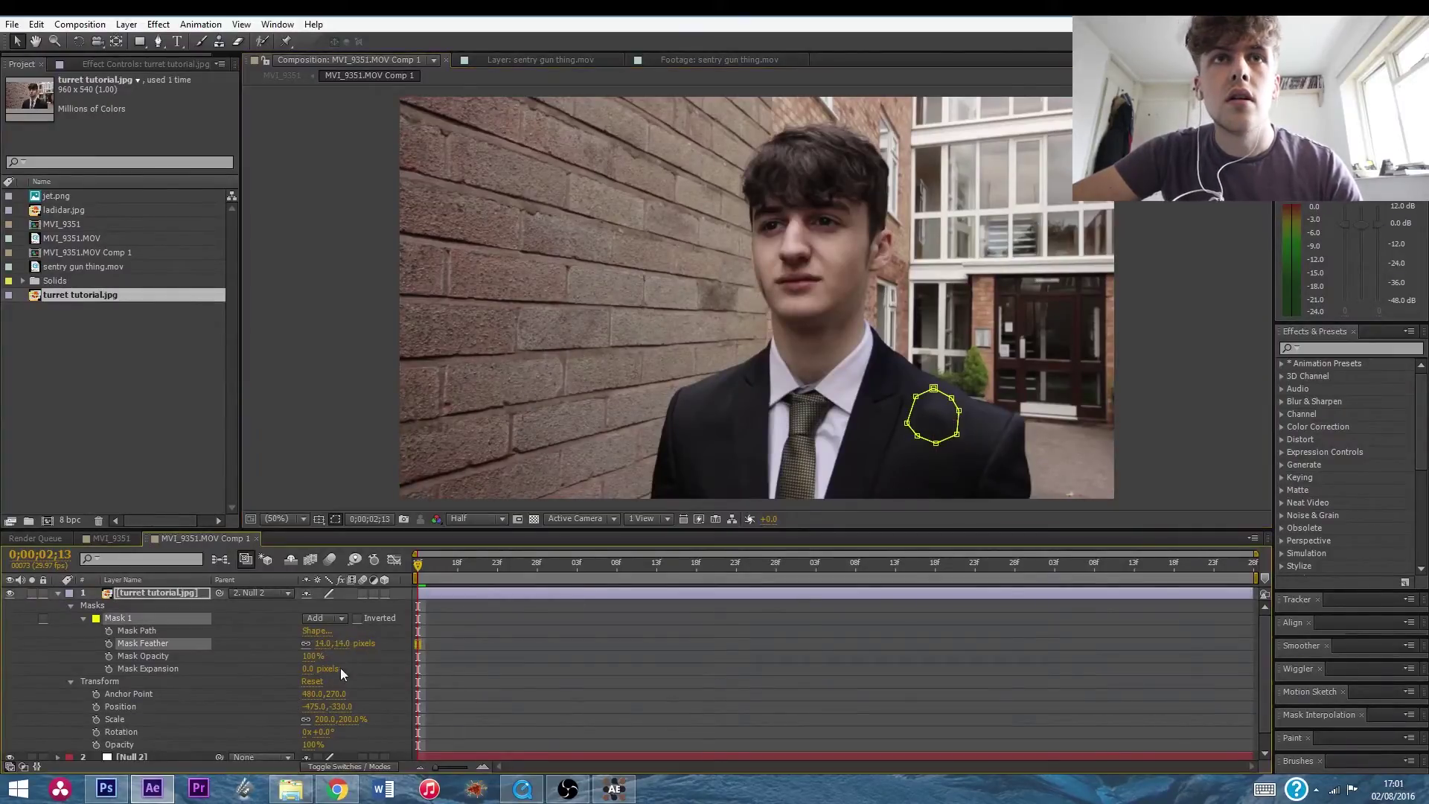
Set the mask expansion of the turret tutorial.jpg layer's shoulder mask to 17 pixels.
left_click(310, 668)
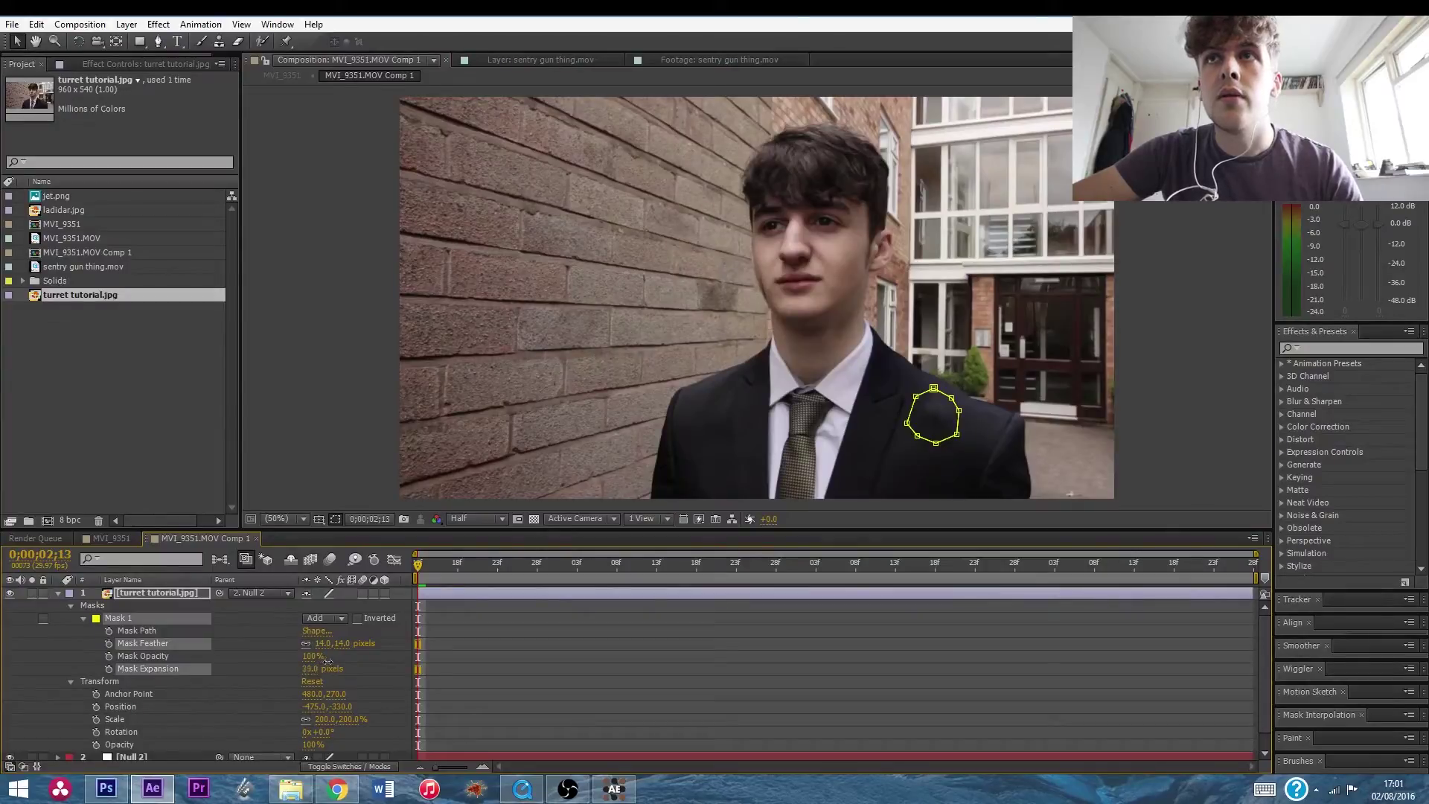
left_click_drag(305, 669, 320, 669)
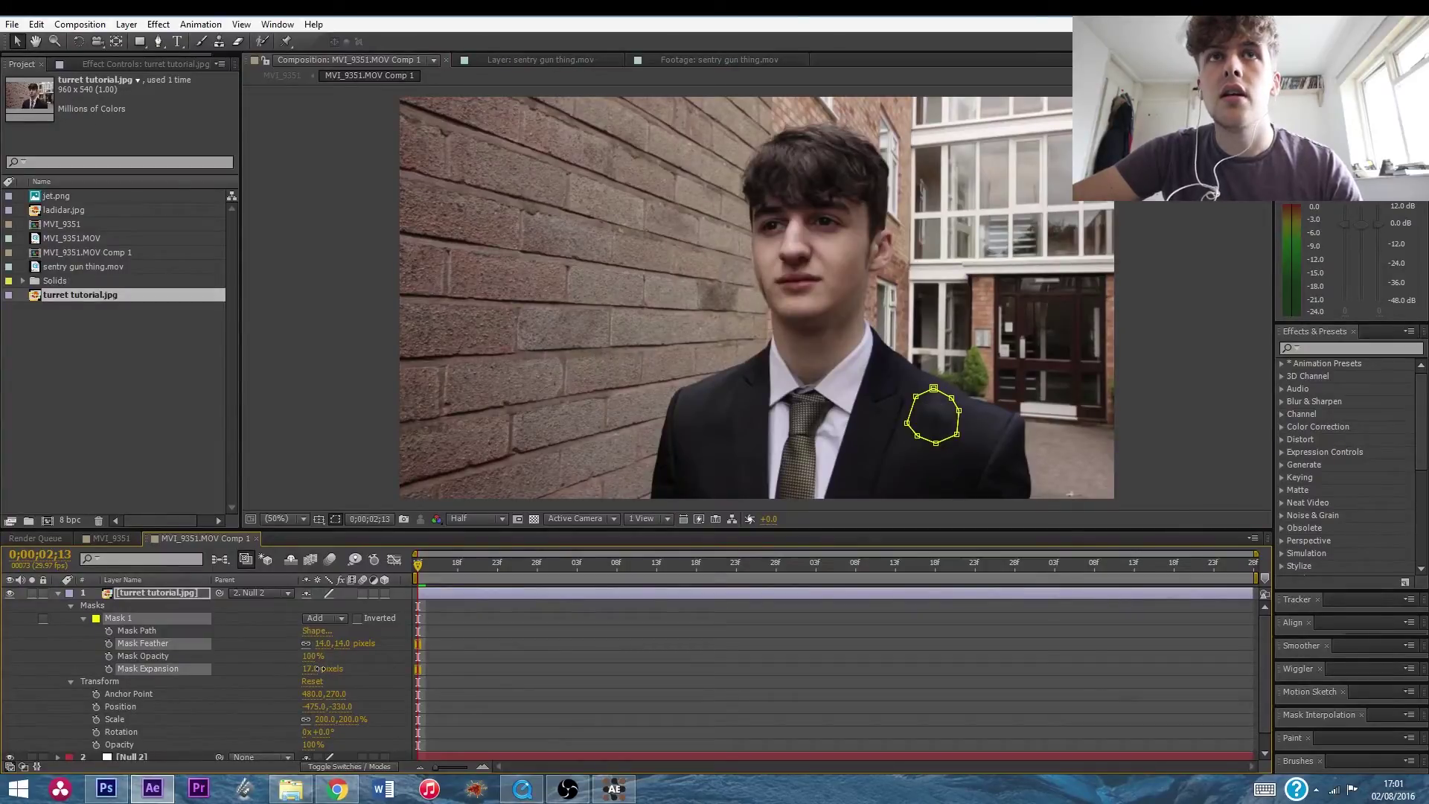
left_click(312, 417)
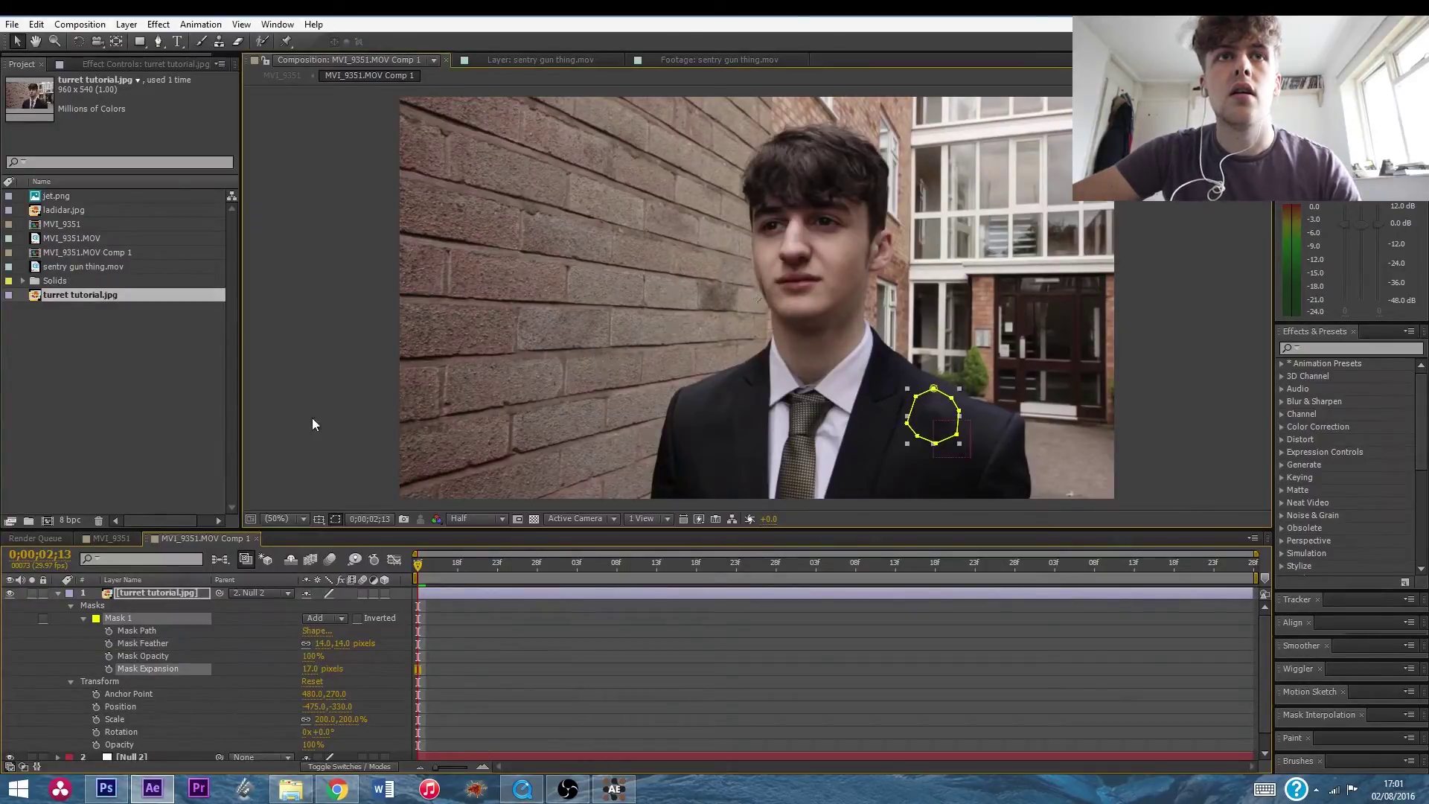
Collapse the turret tutorial.jpg layer's properties and preview the masked shoulder patch from 0;00;02;13.
left_click(60, 592)
left_click(298, 650)
key("space")
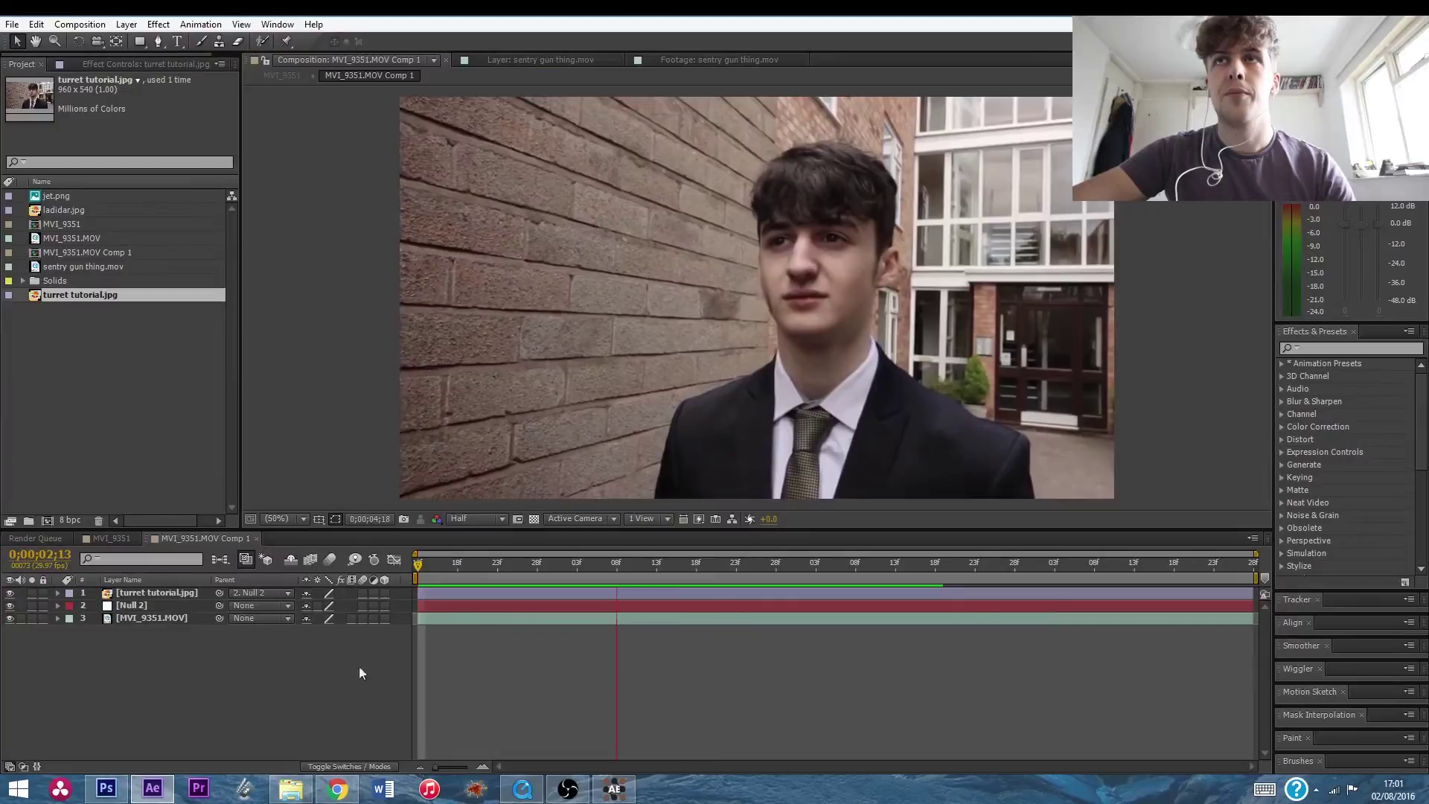
key("space")
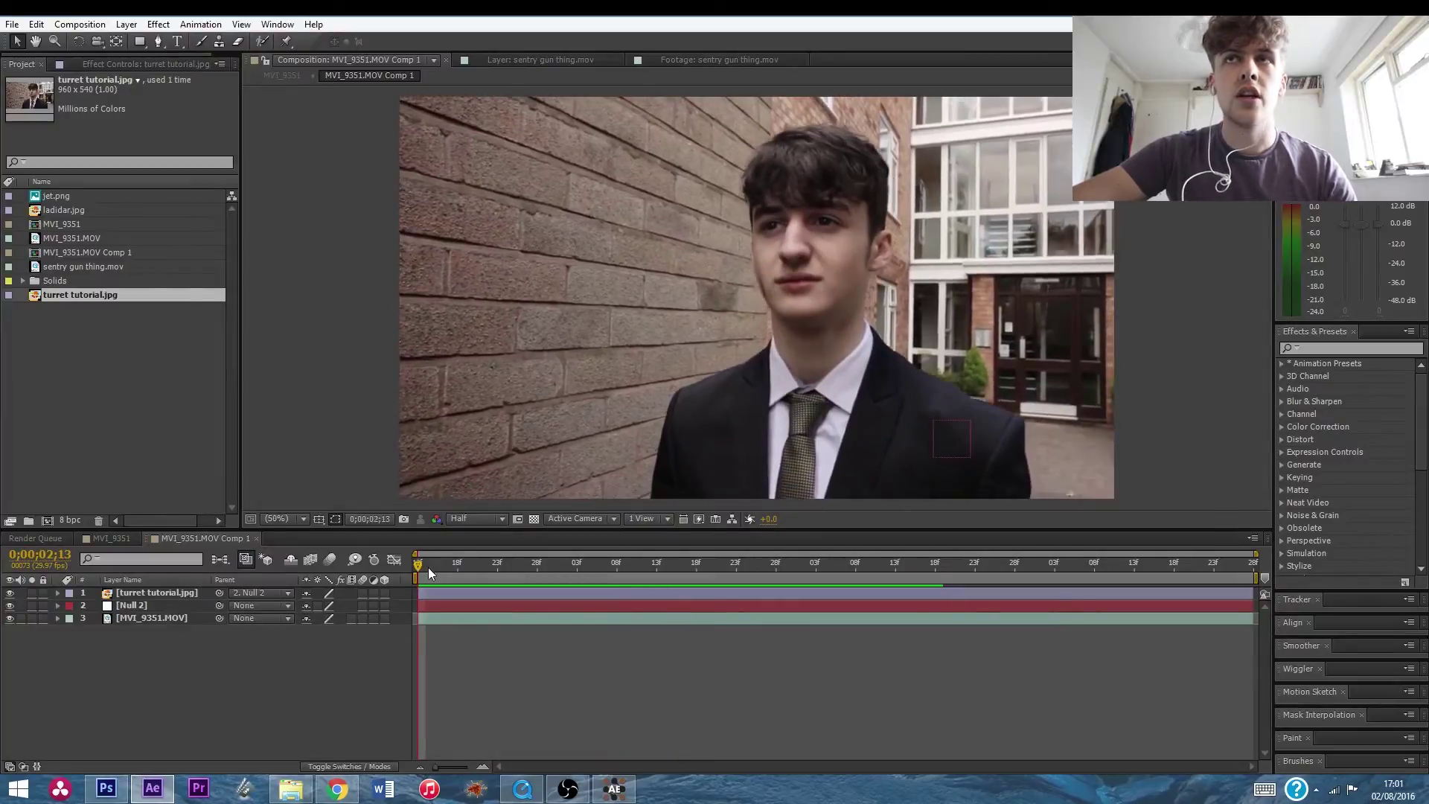
left_click_drag(427, 567, 322, 500)
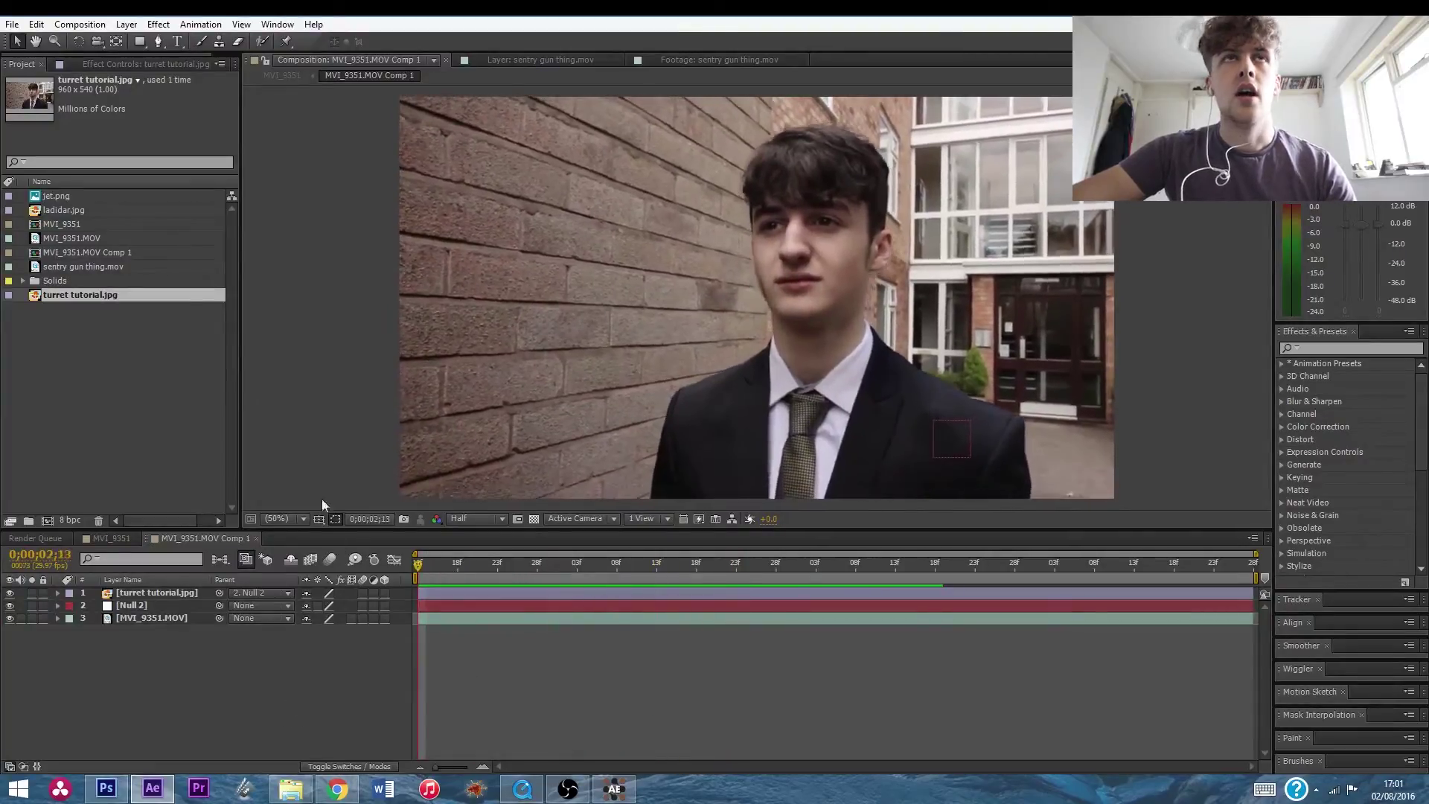
left_click(126, 29)
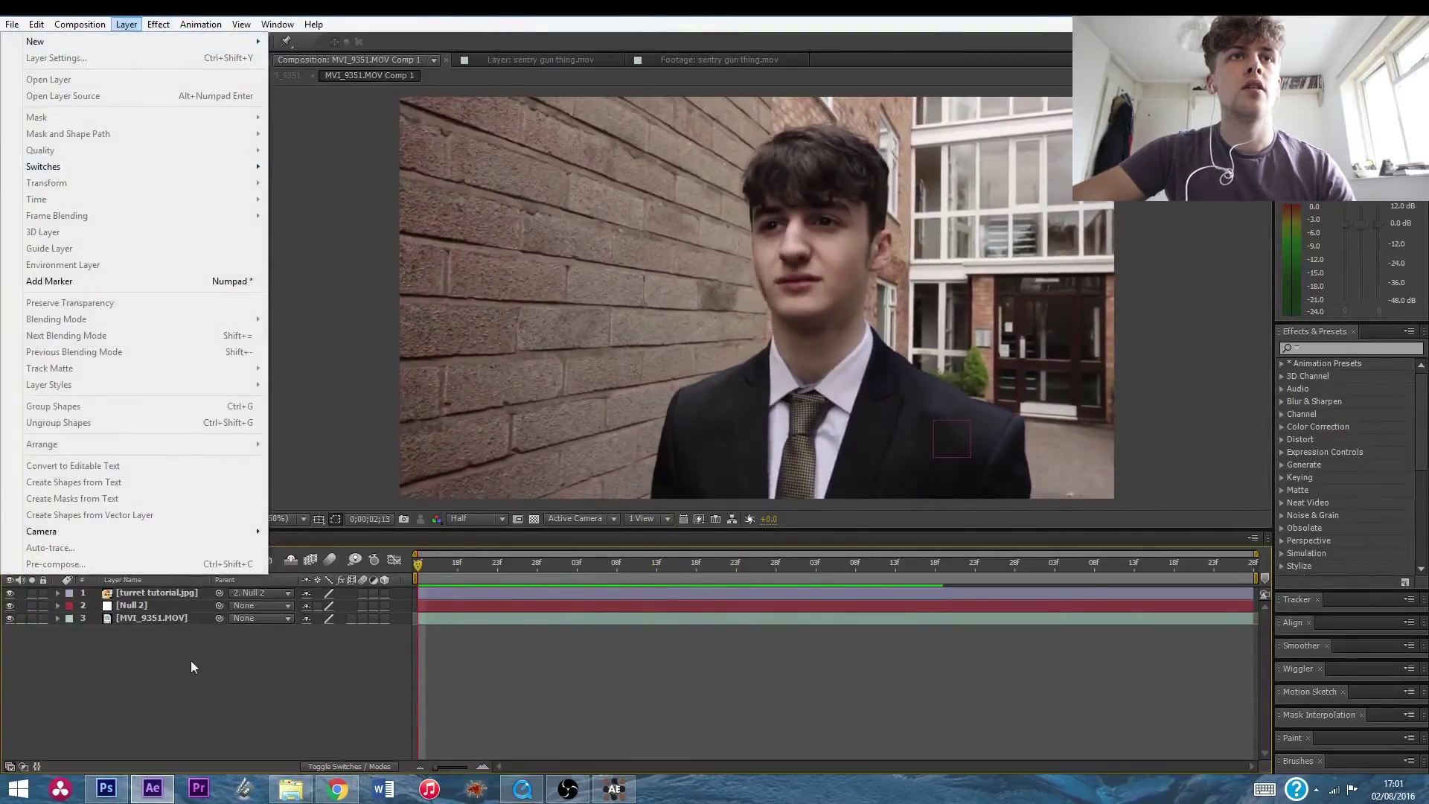
left_click(188, 654)
Examine the finished sentry gun in the MVI_9351 composition around 0;00;00;17, and return to MVI_9351.MOV Comp 1.
left_click(131, 539)
left_click_drag(462, 549, 553, 572)
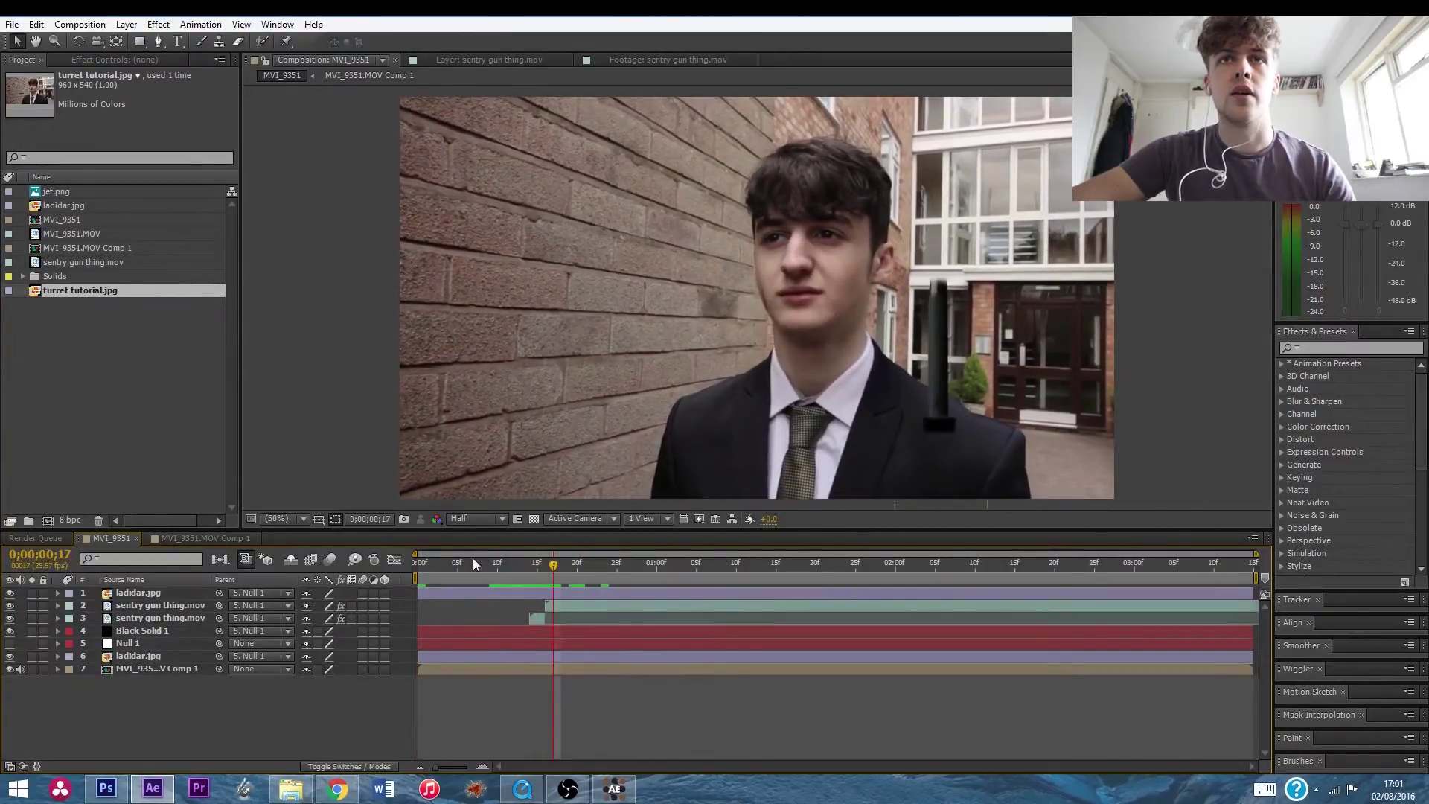
key("space")
left_click(195, 542)
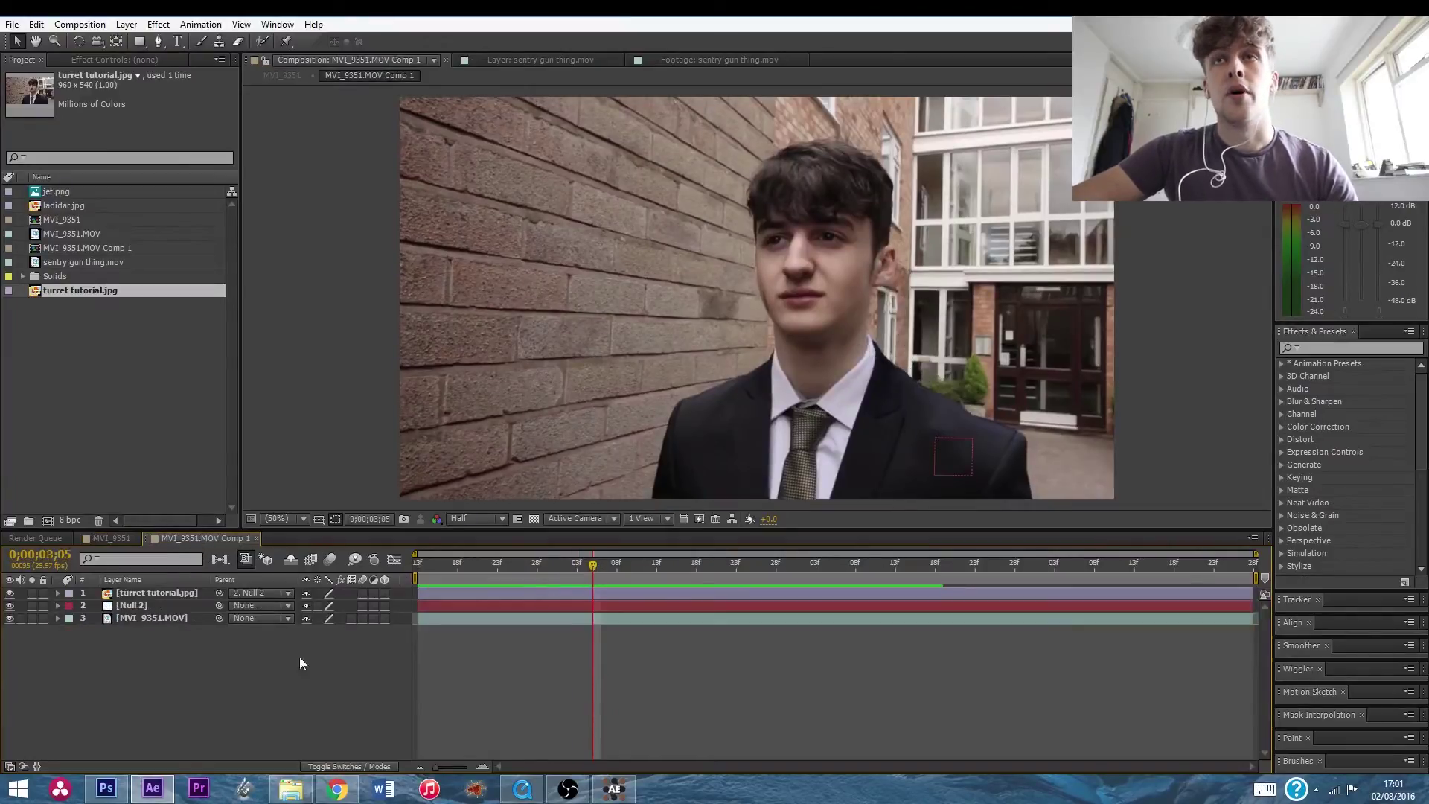
Create a new solid layer in black (000000) with the composition time at 0;00;03;04.
mouse_move(592, 565)
left_mouse_down()
mouse_move(688, 564)
mouse_move(588, 562)
left_mouse_up()
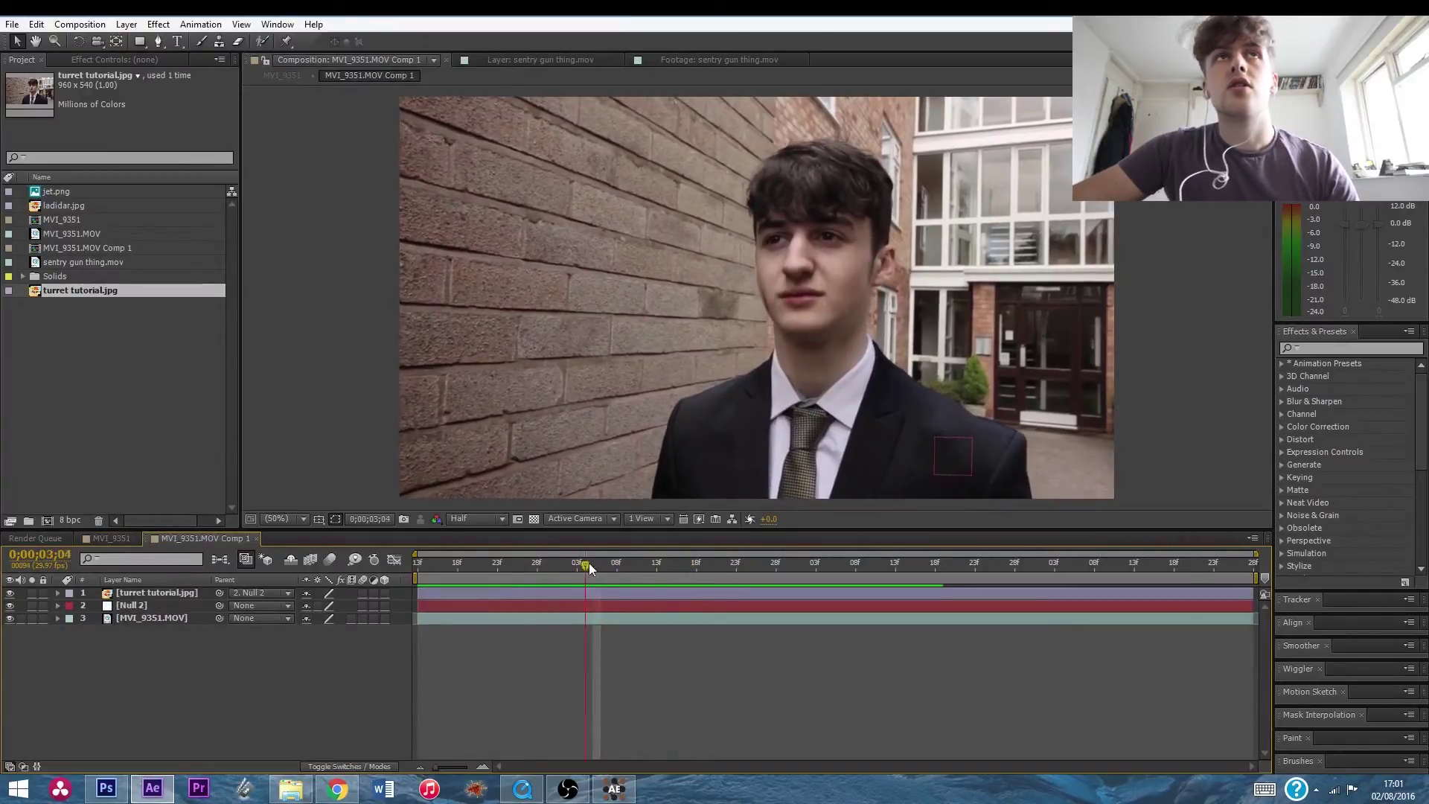
left_click(126, 25)
mouse_move(132, 38)
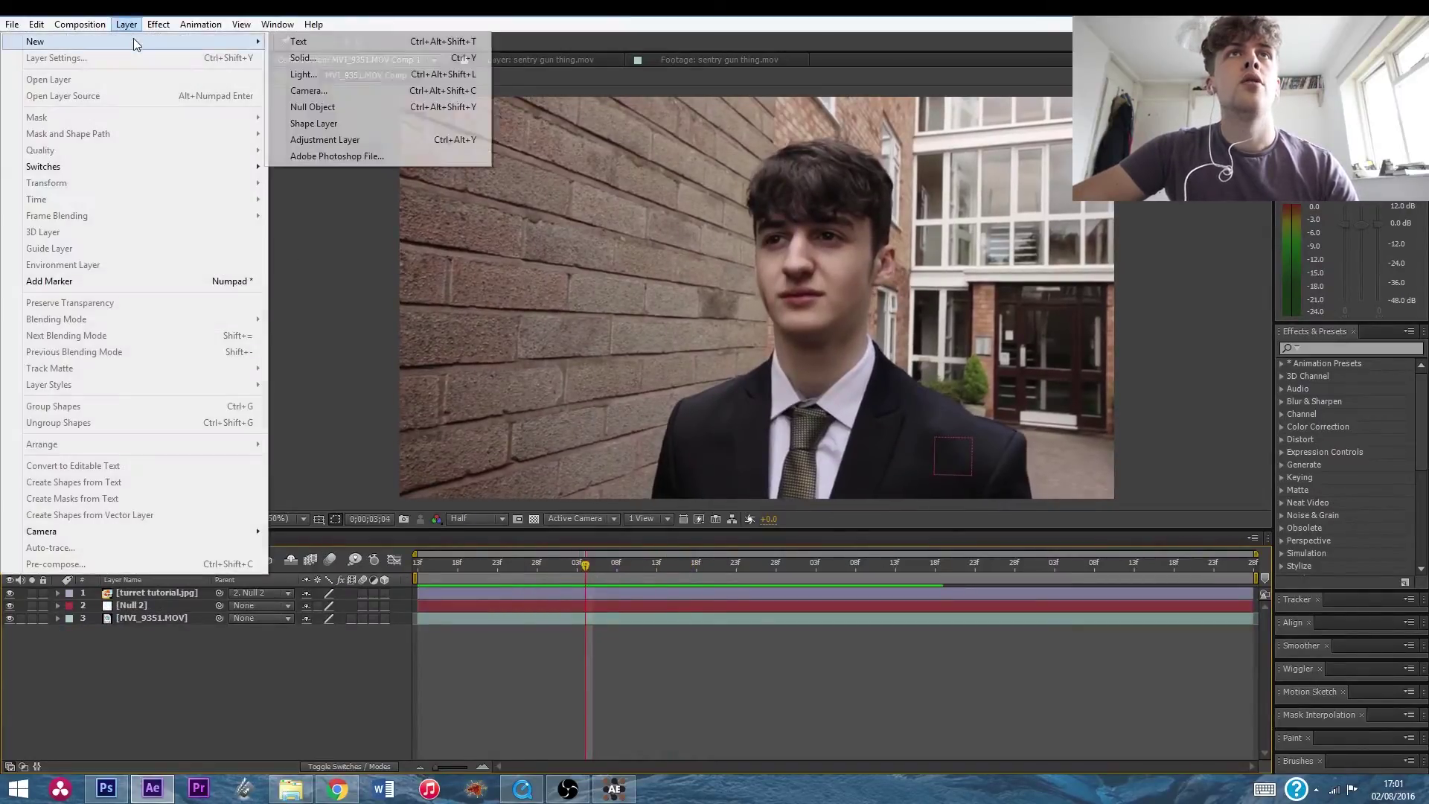
left_click(302, 57)
left_click(304, 469)
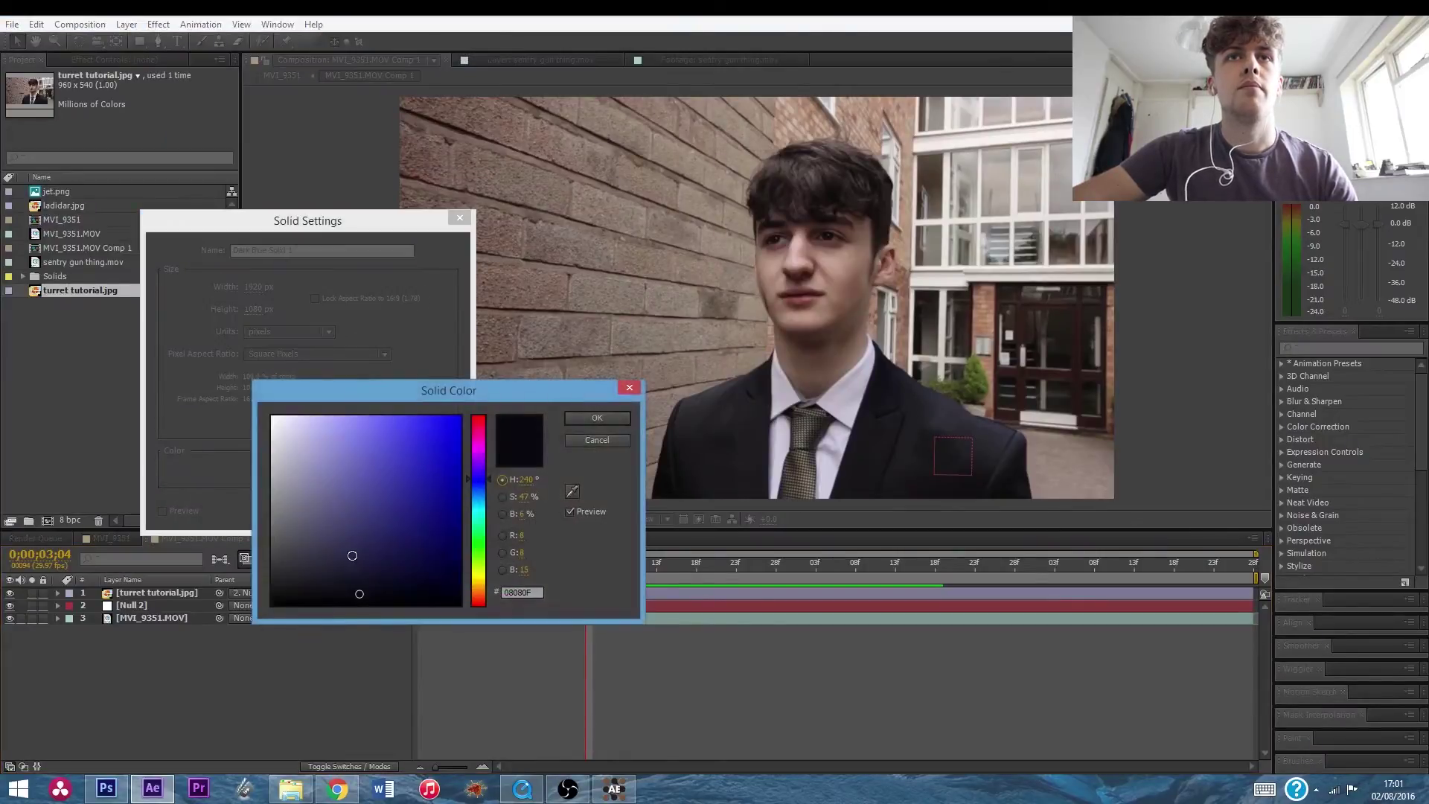
left_click_drag(384, 585, 199, 641)
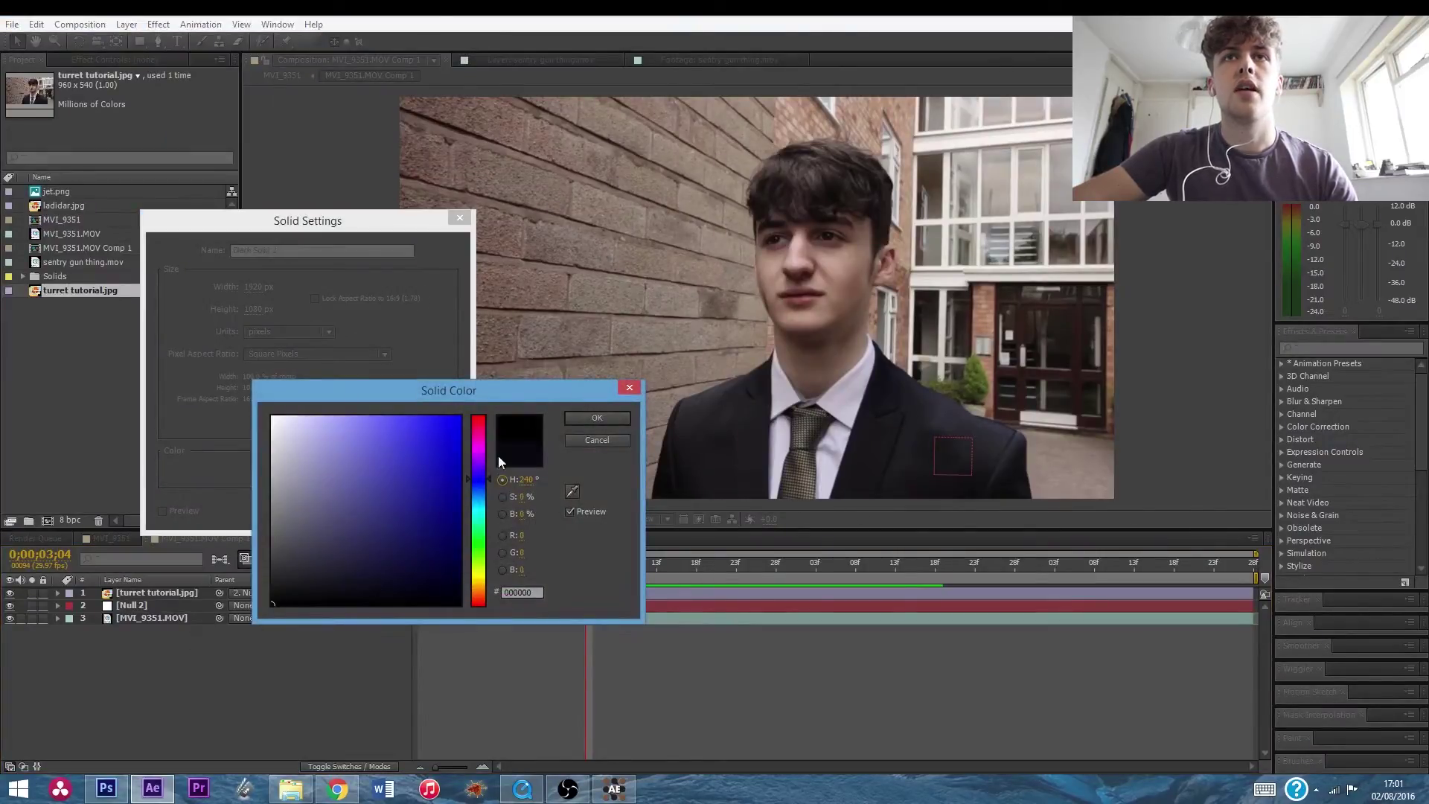
left_click(584, 421)
left_click(354, 513)
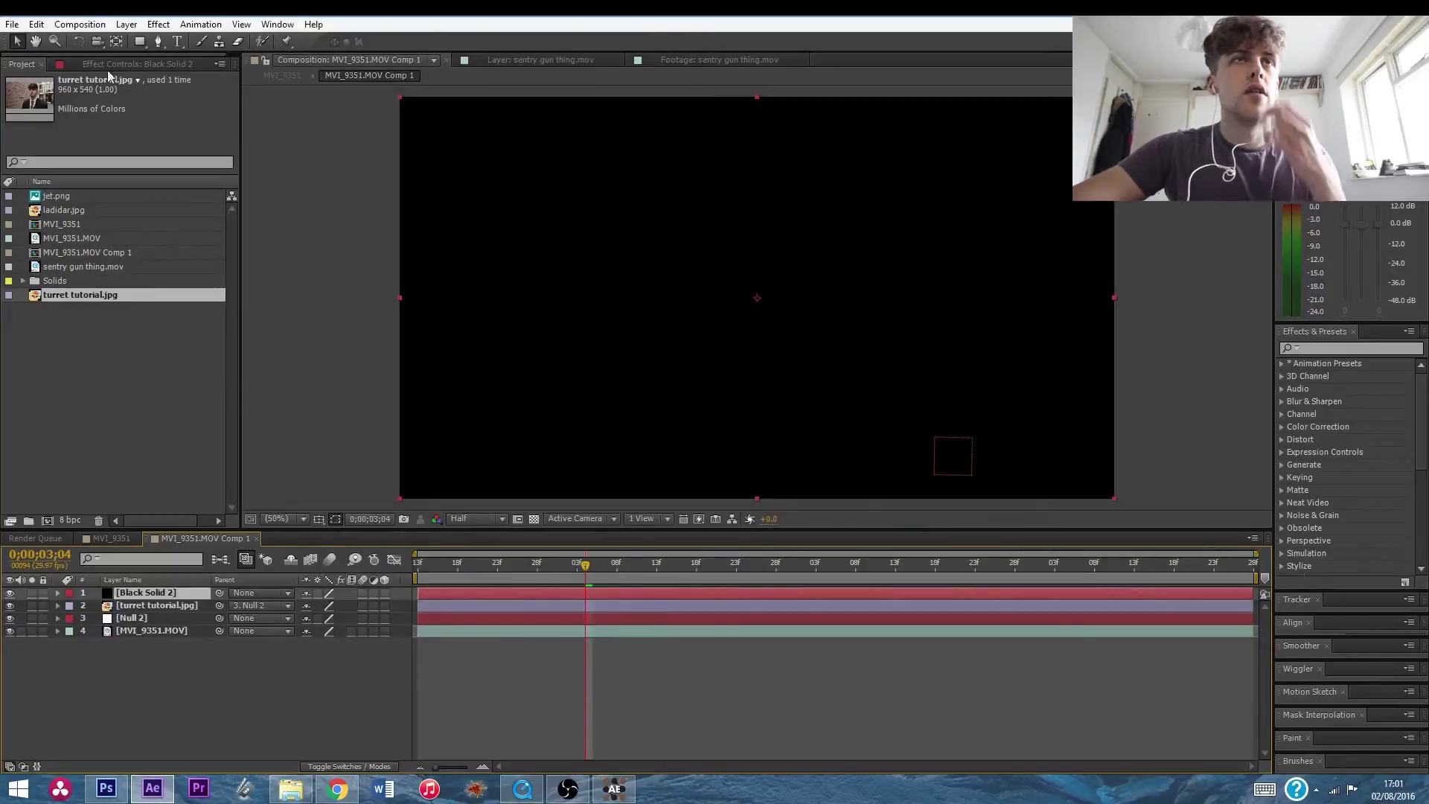
Hide the black solid, draw a closed four-point Pen mask on it over the shoulder, and show the solid again.
left_click(10, 593)
left_click(158, 41)
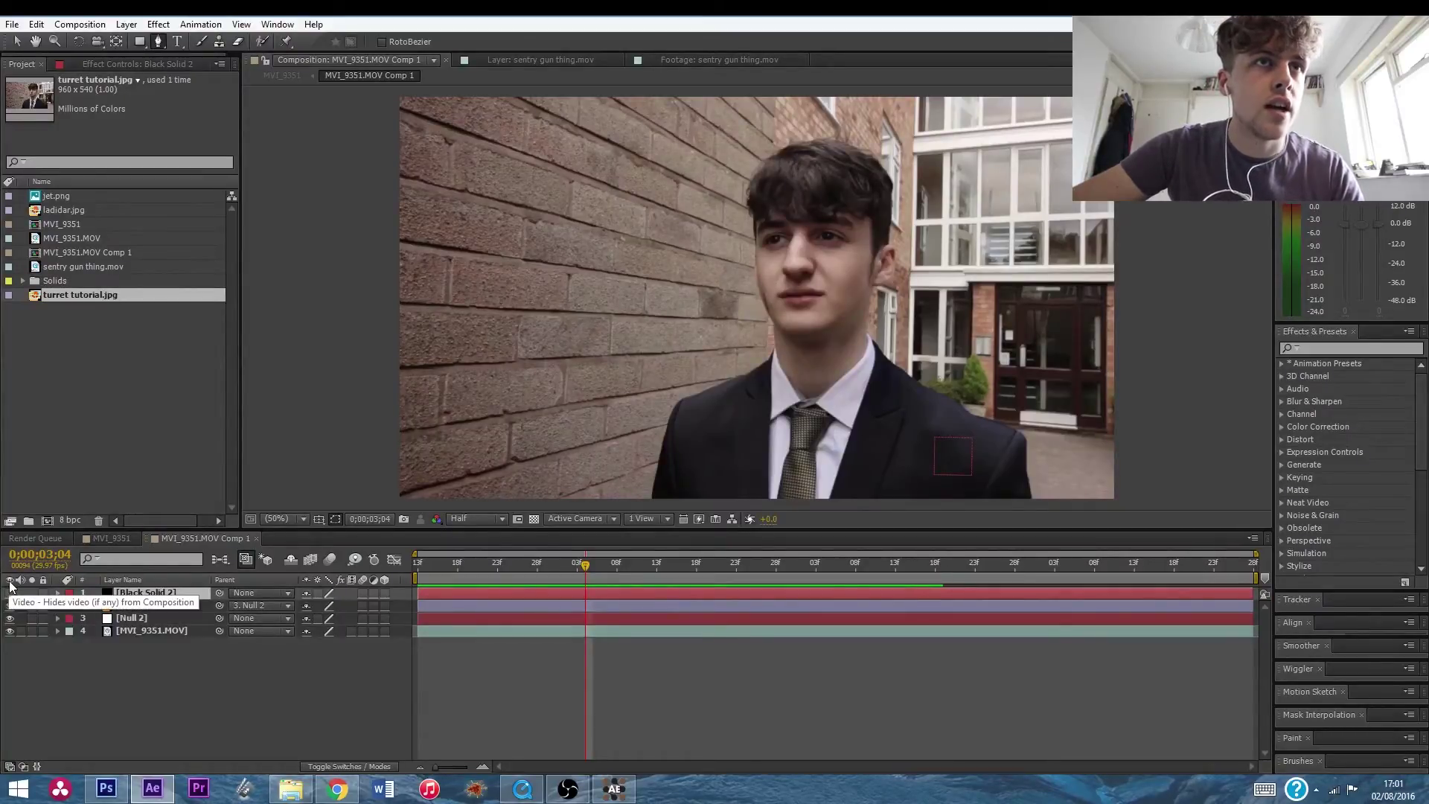
left_click(913, 422)
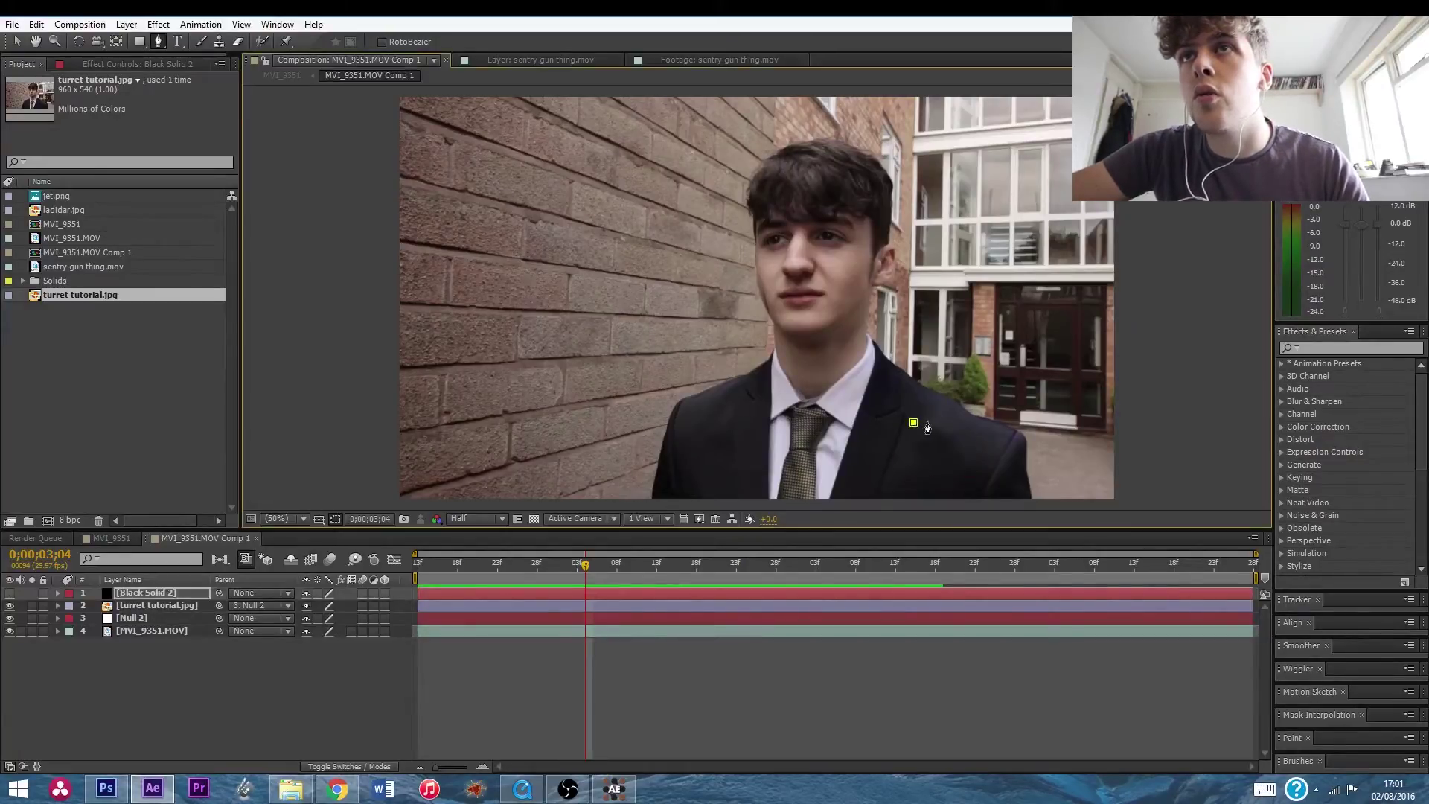
left_click(965, 423)
left_click(968, 439)
left_click(906, 439)
left_click(913, 423)
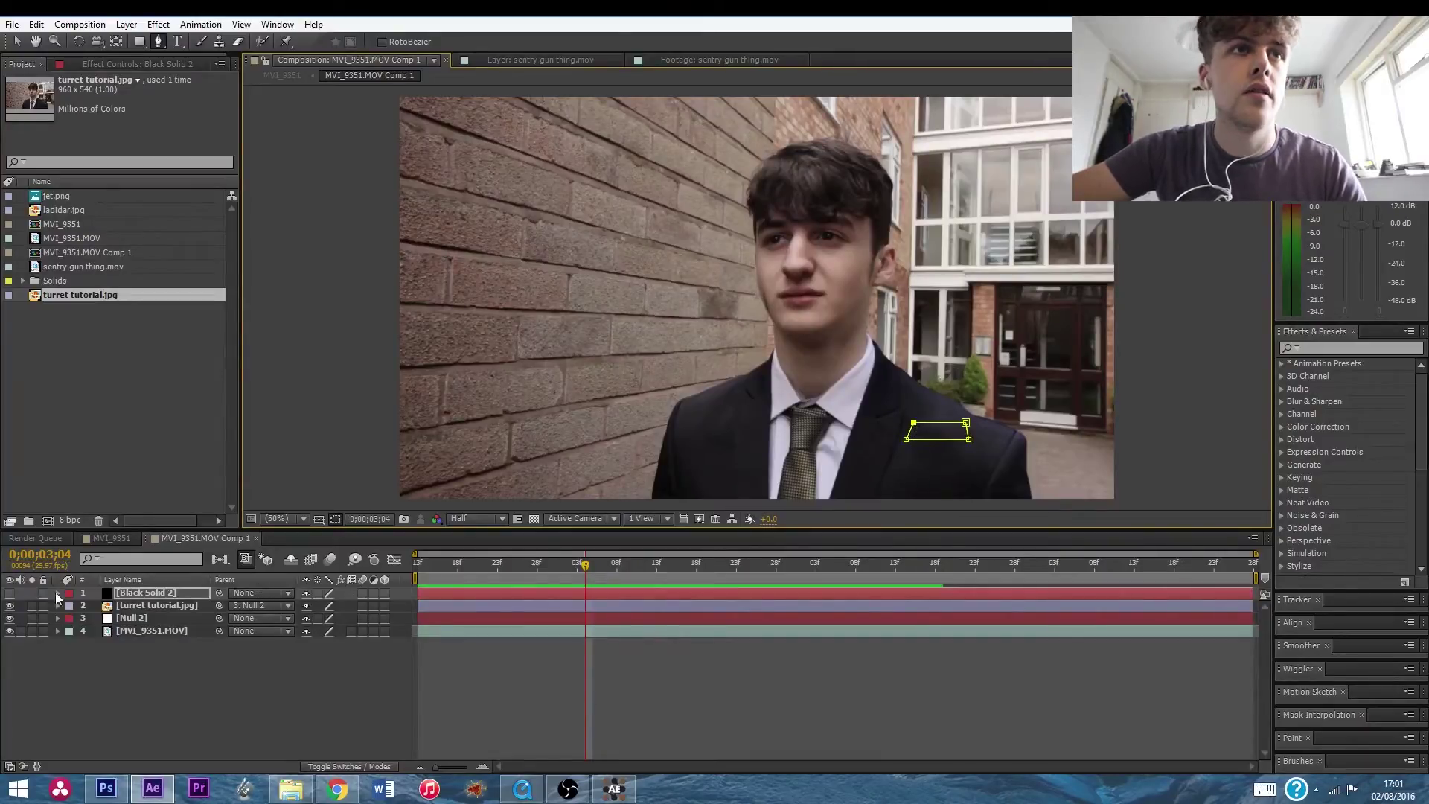
left_click(9, 593)
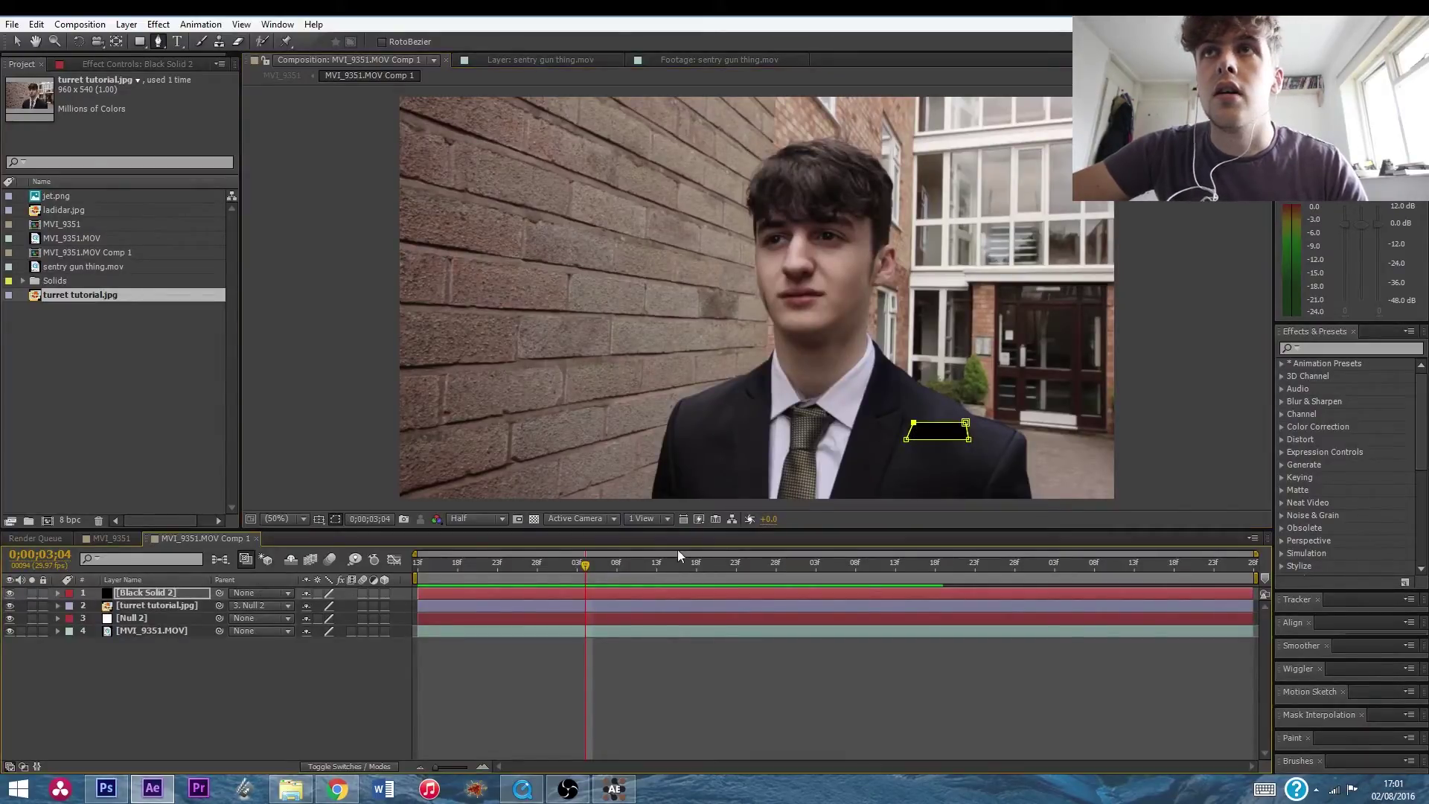
Parent the black solid layer to Null 2 and preview its motion with the shoulder.
left_click(292, 698)
left_click(168, 593)
left_click_drag(219, 594, 189, 616)
key("space")
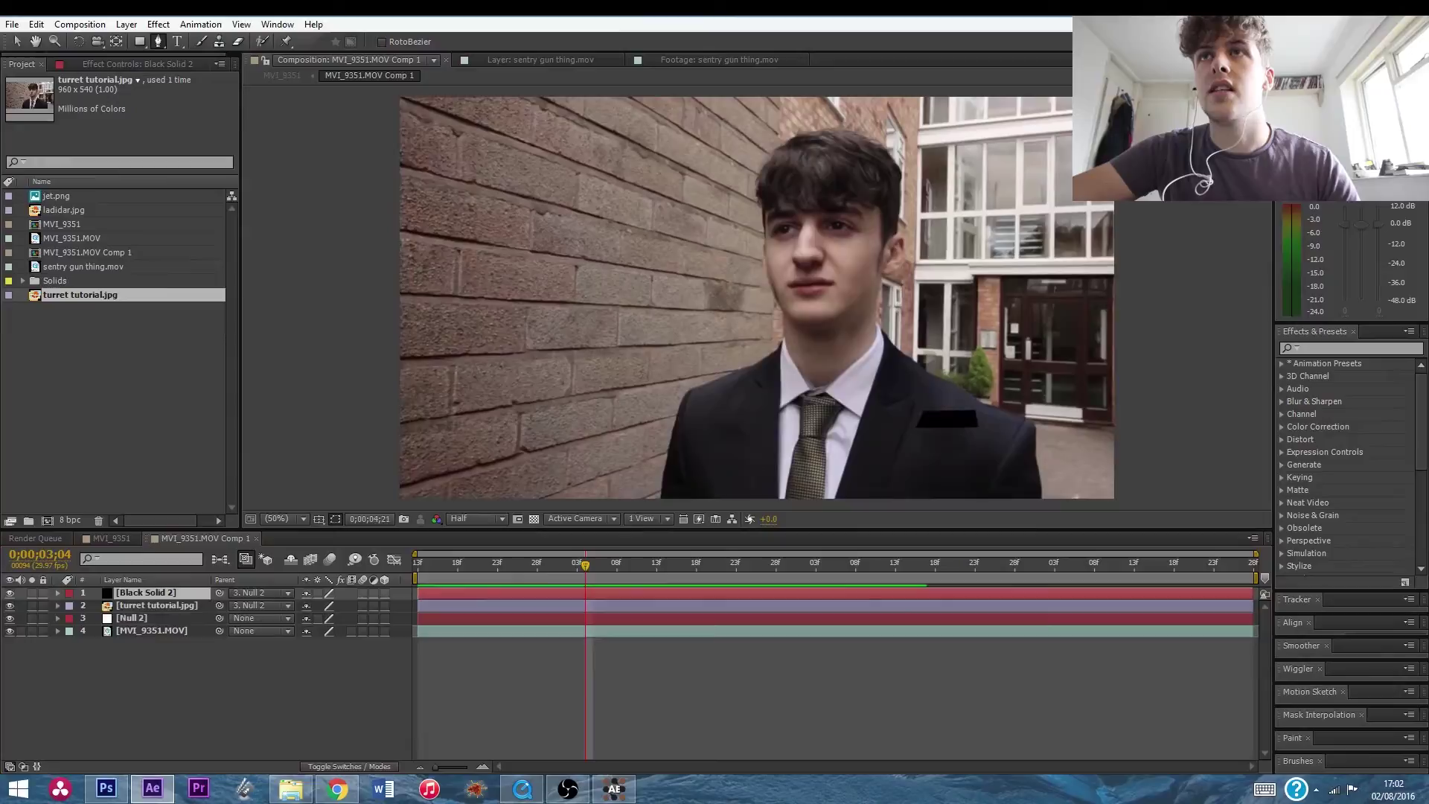
key("space")
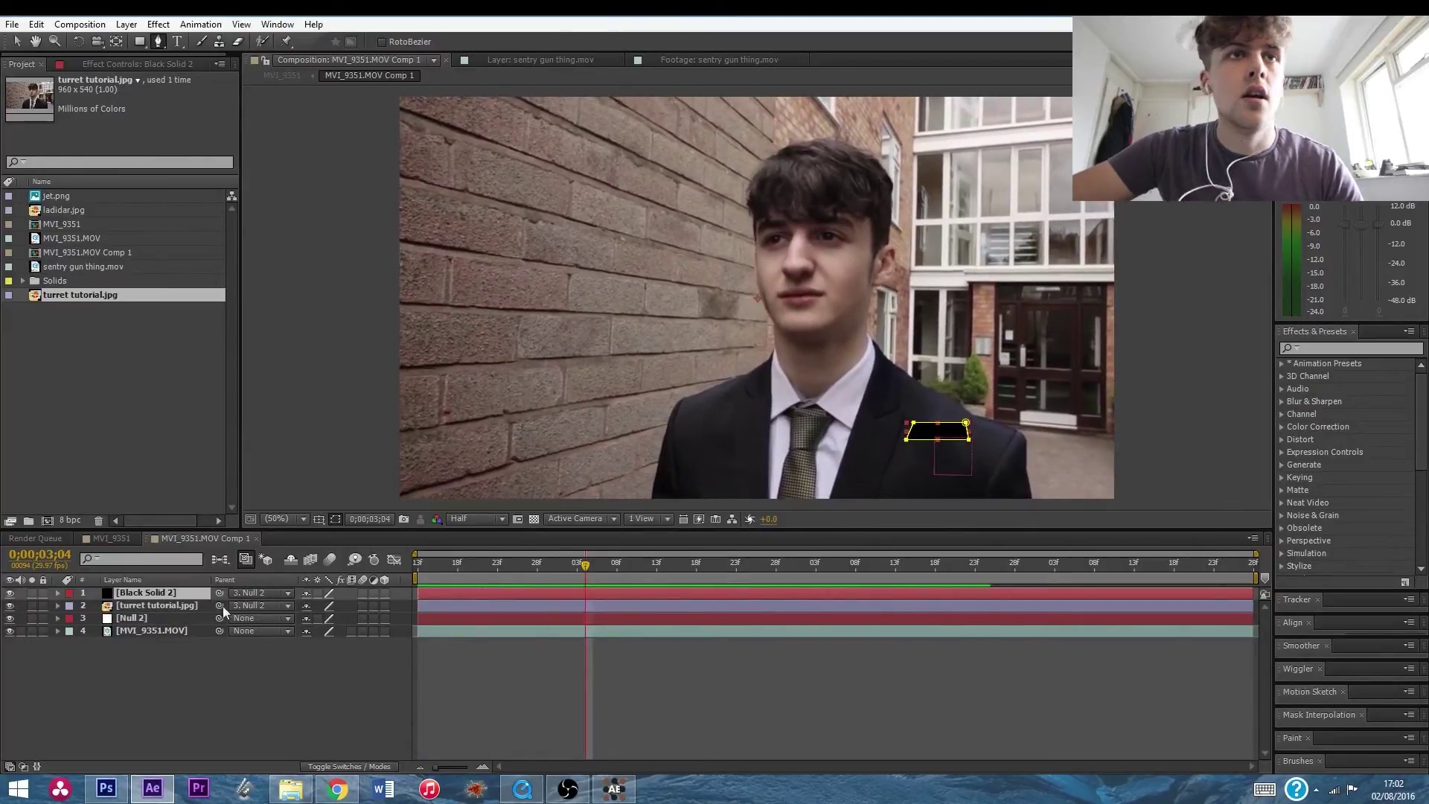
left_click(57, 592)
left_click(71, 605)
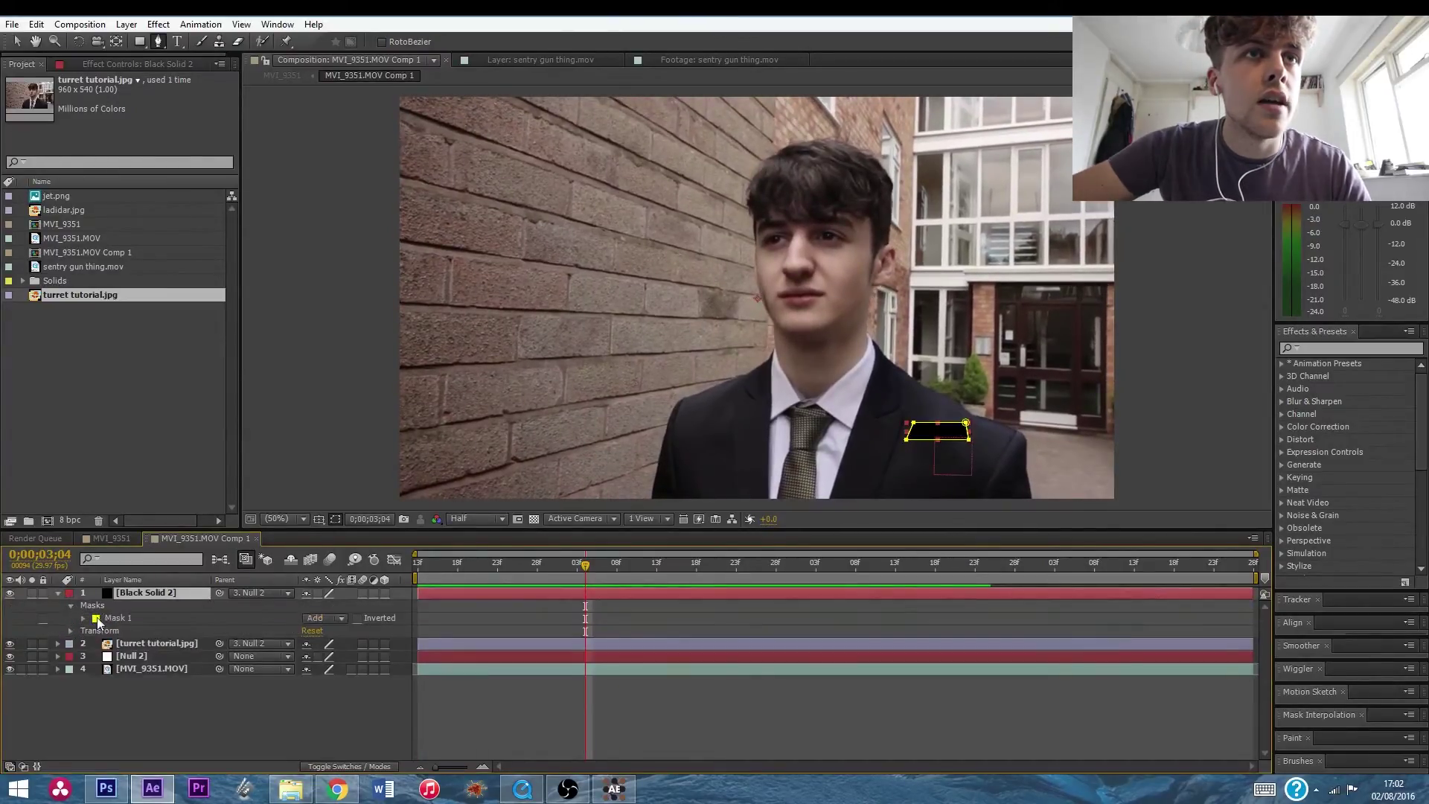
left_click(58, 593)
left_click(167, 670)
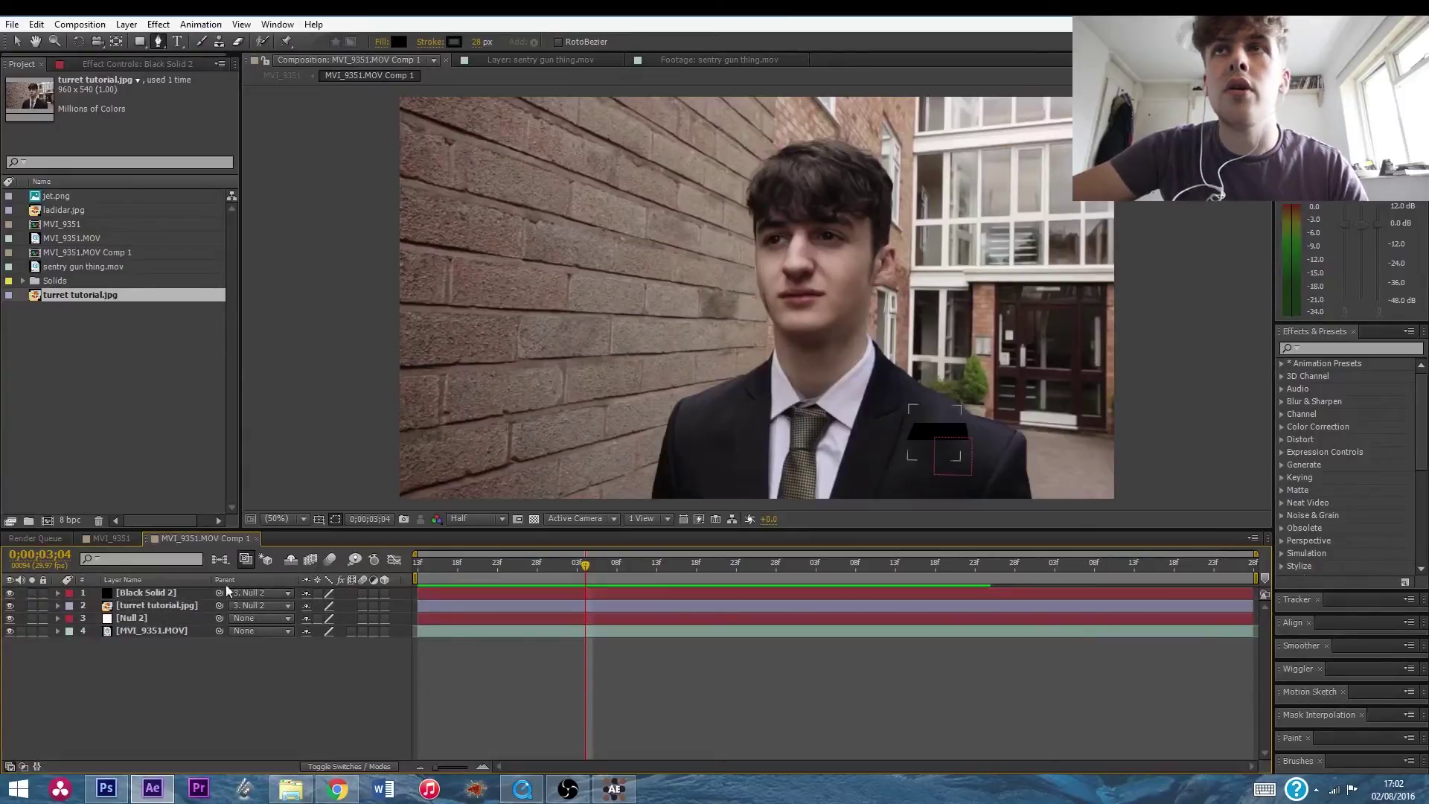
Add sentry gun thing.mov as the top layer of the composition and set its scale to 29%.
left_click_drag(89, 263, 158, 591)
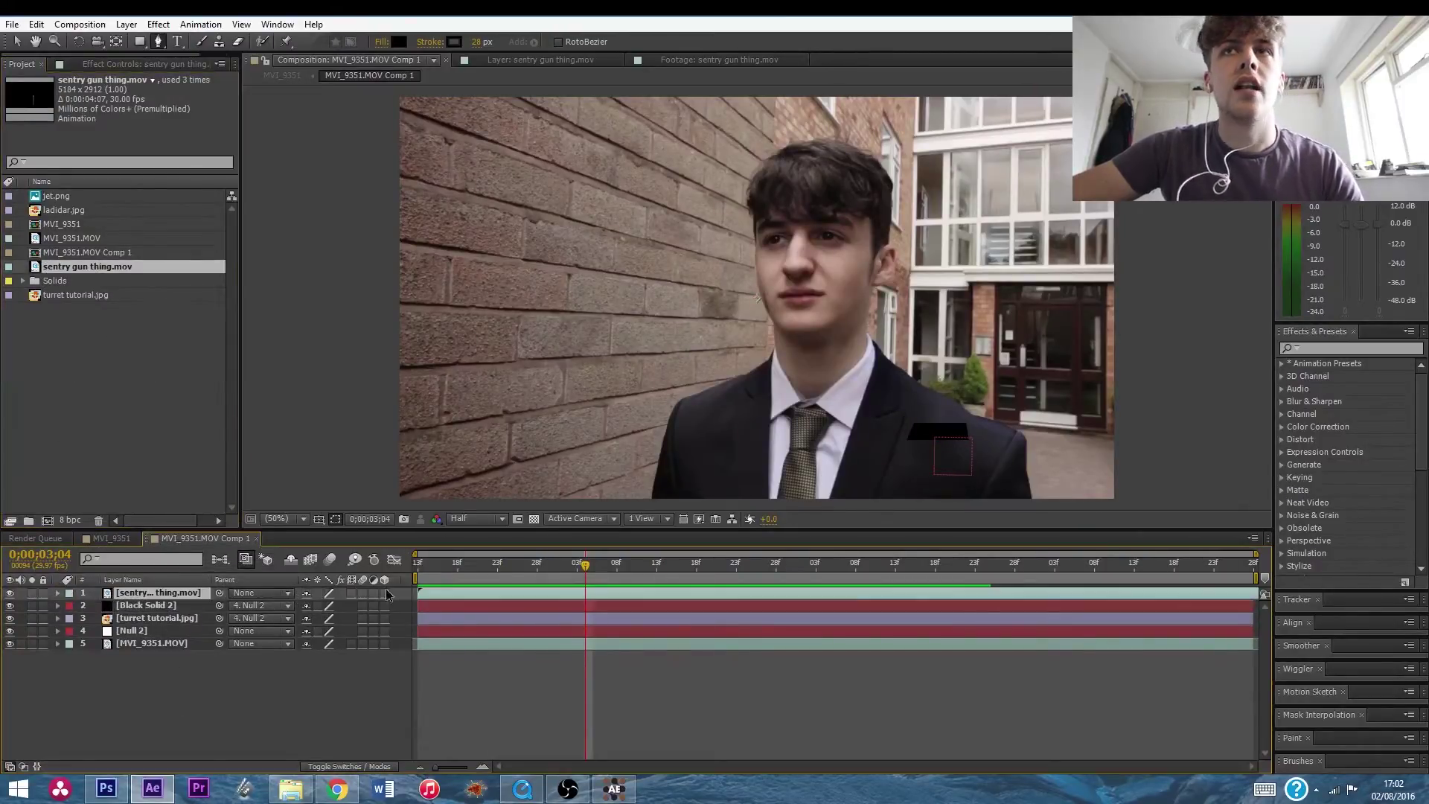
left_click(58, 593)
left_click(71, 606)
left_click_drag(355, 644, 306, 644)
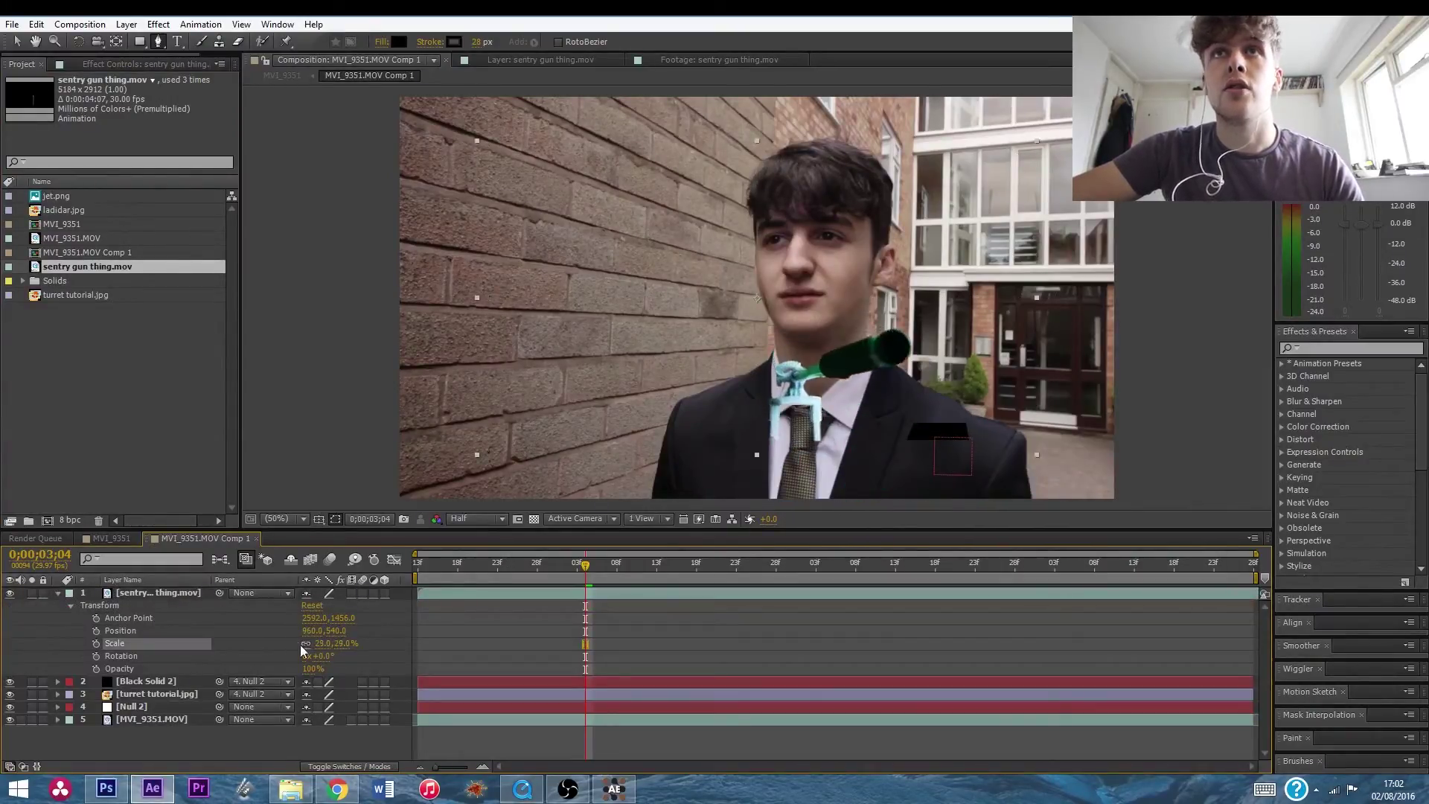
Flip the sentry gun layer horizontally and place its base over the black shoulder patch.
left_click(16, 41)
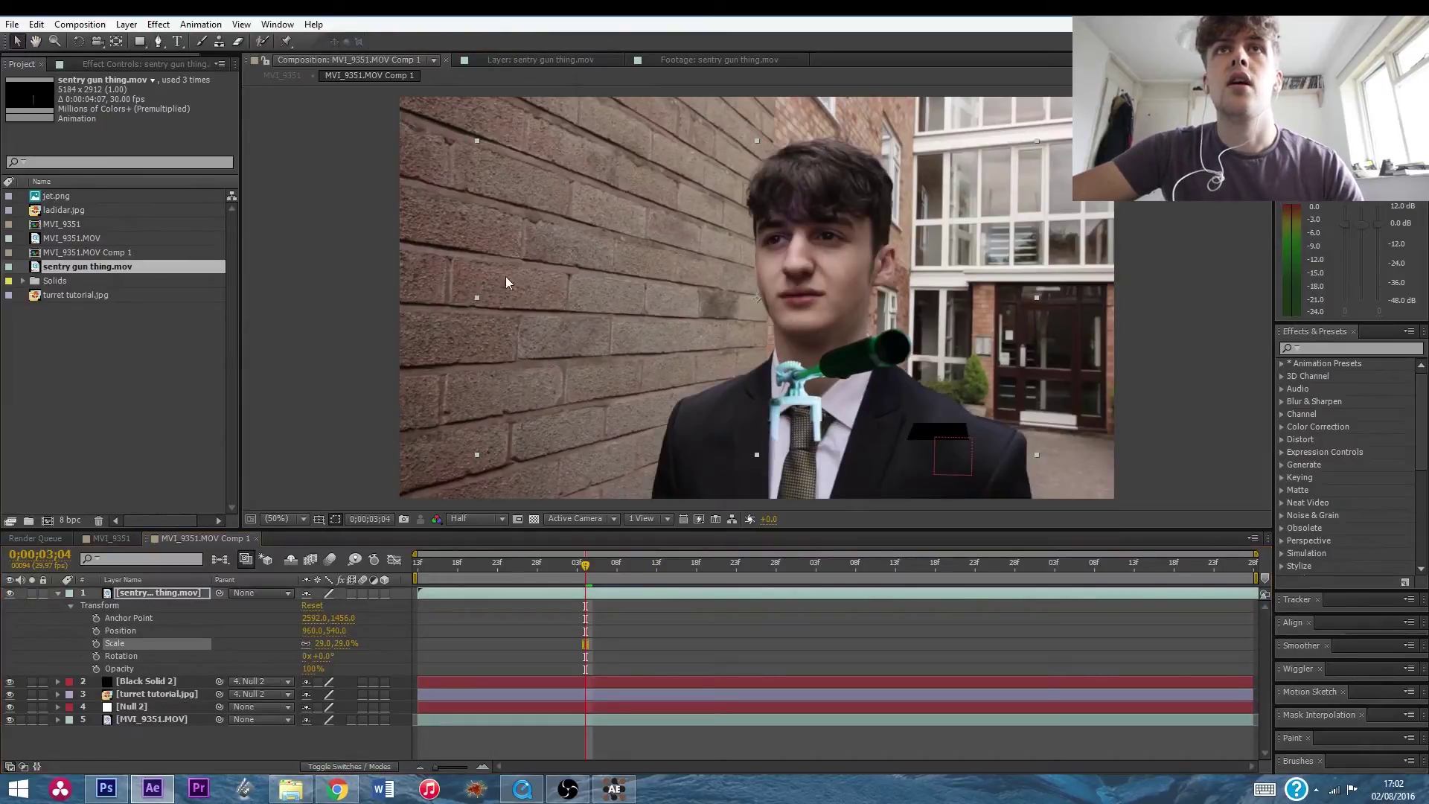
left_click_drag(477, 302, 1062, 302)
left_click_drag(731, 405, 960, 396)
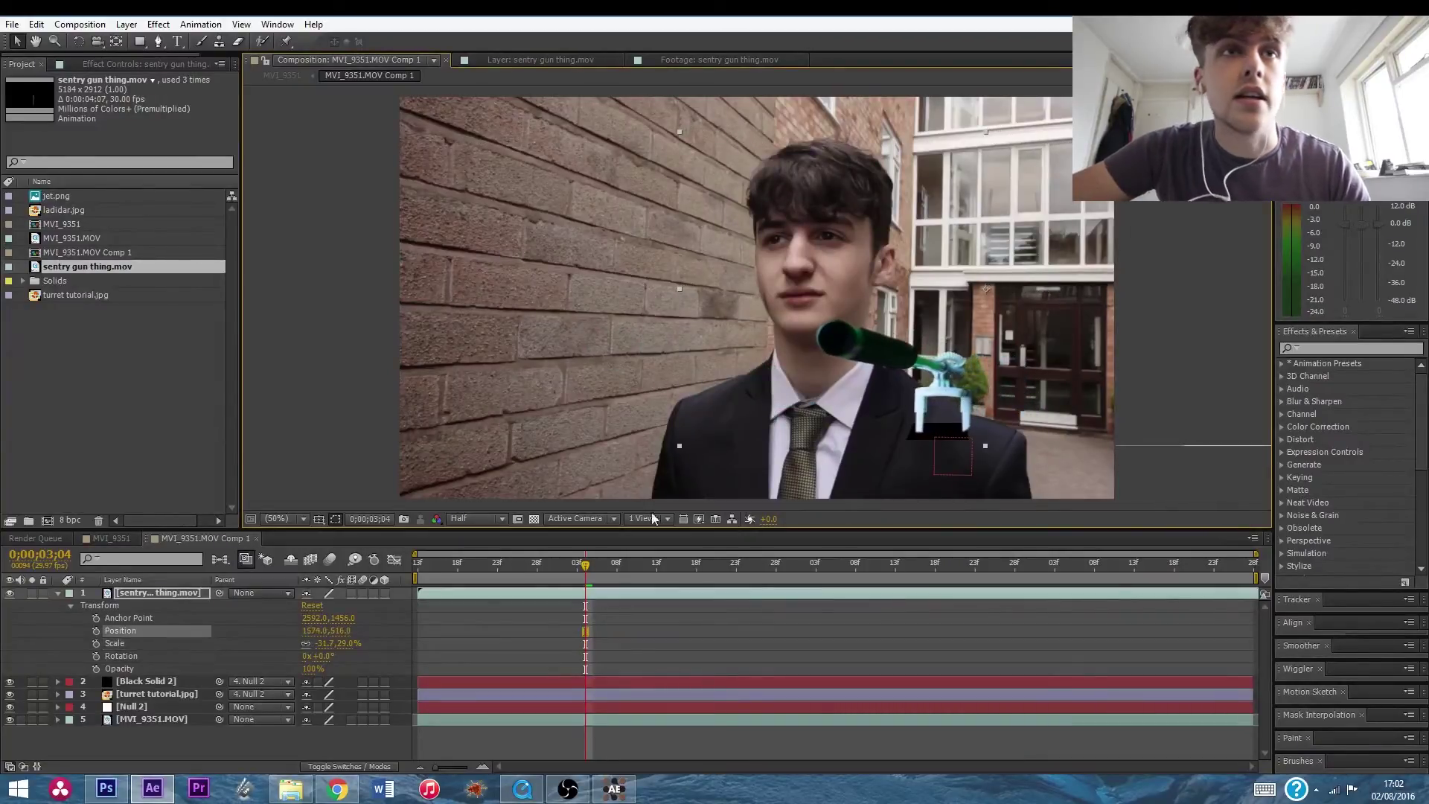
Resize the sentry gun layer to a scale of about -26.7, 22.0% and reposition its base on the black shoulder patch.
left_click_drag(351, 647, 342, 640)
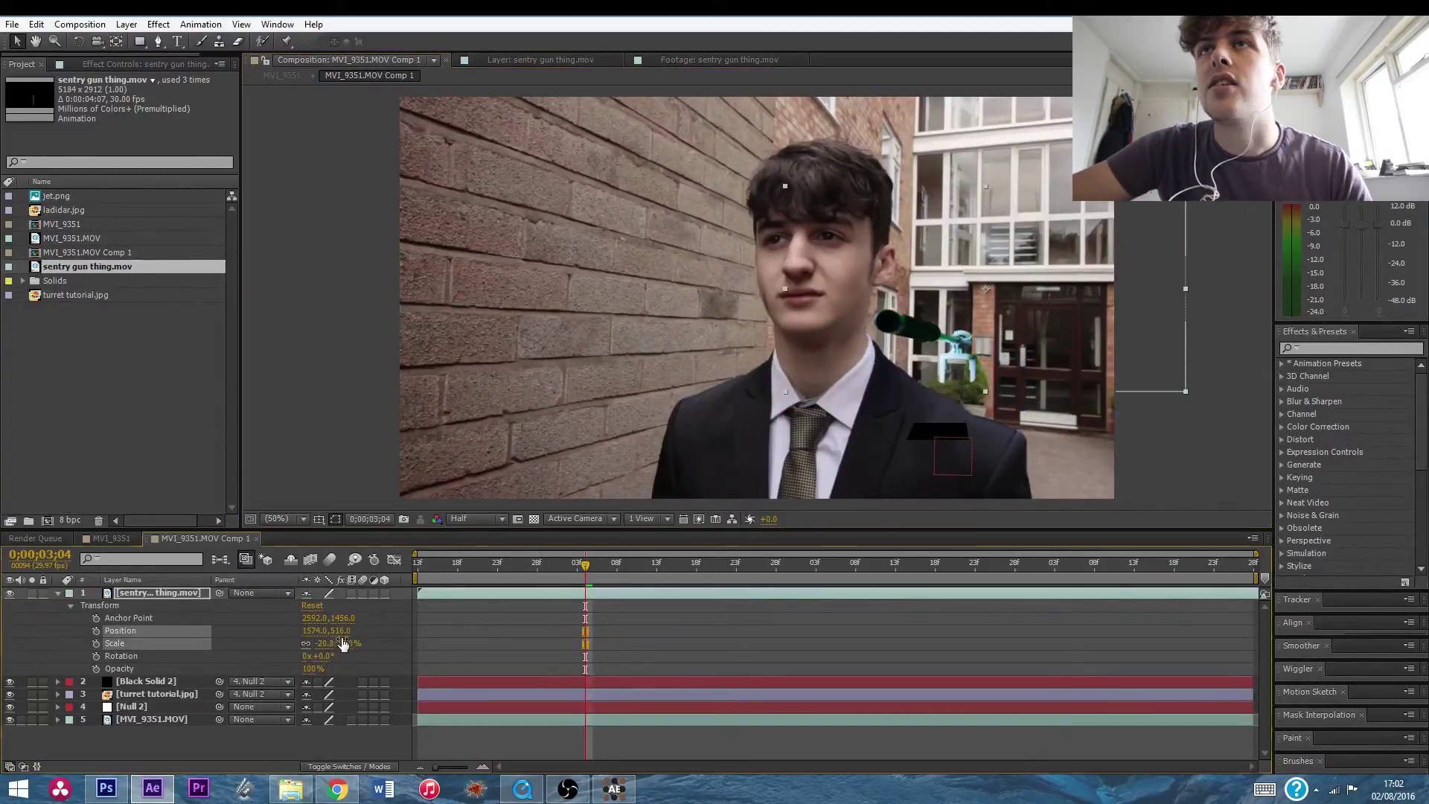
left_click_drag(950, 356, 931, 407)
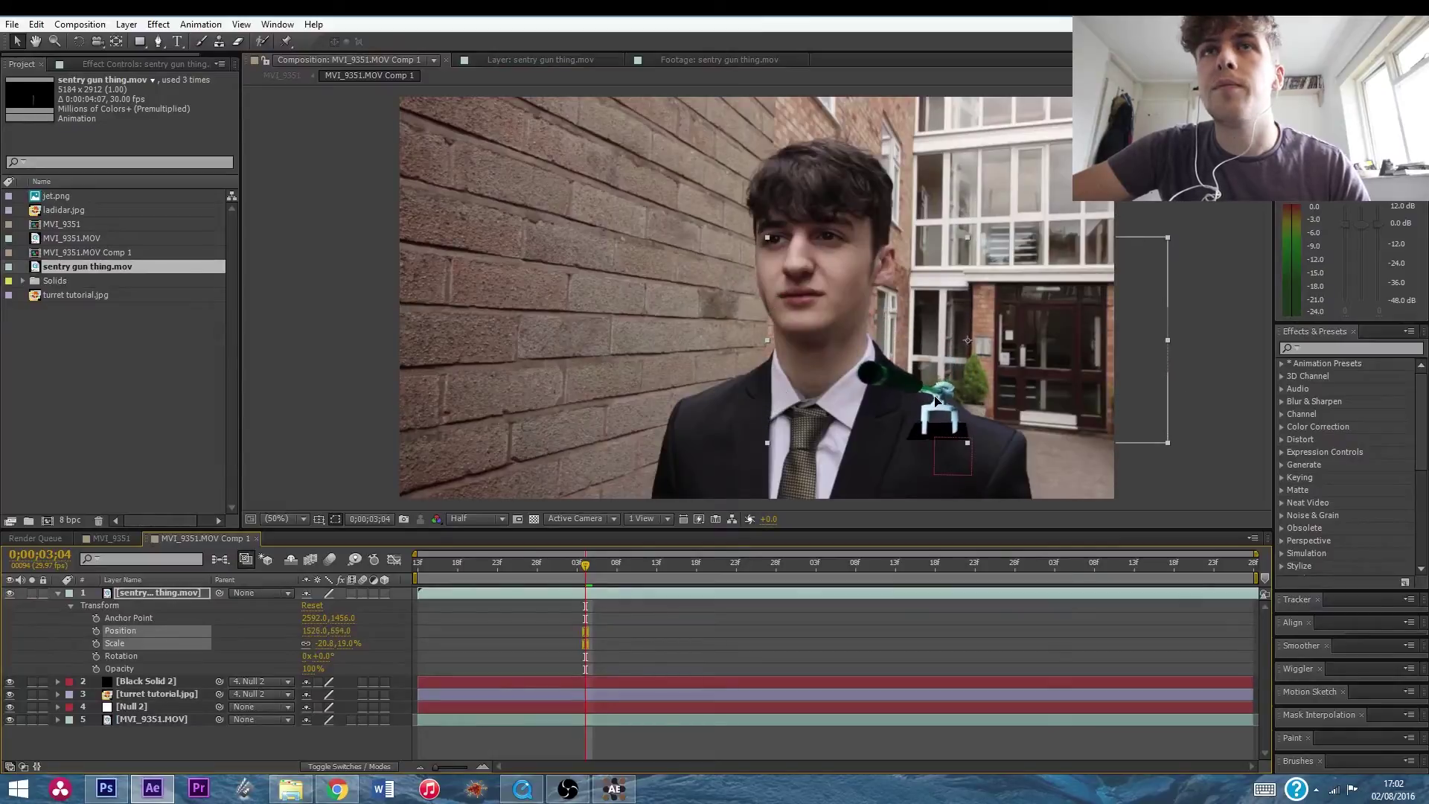
left_click_drag(767, 342, 747, 353)
left_click_drag(924, 396, 927, 393)
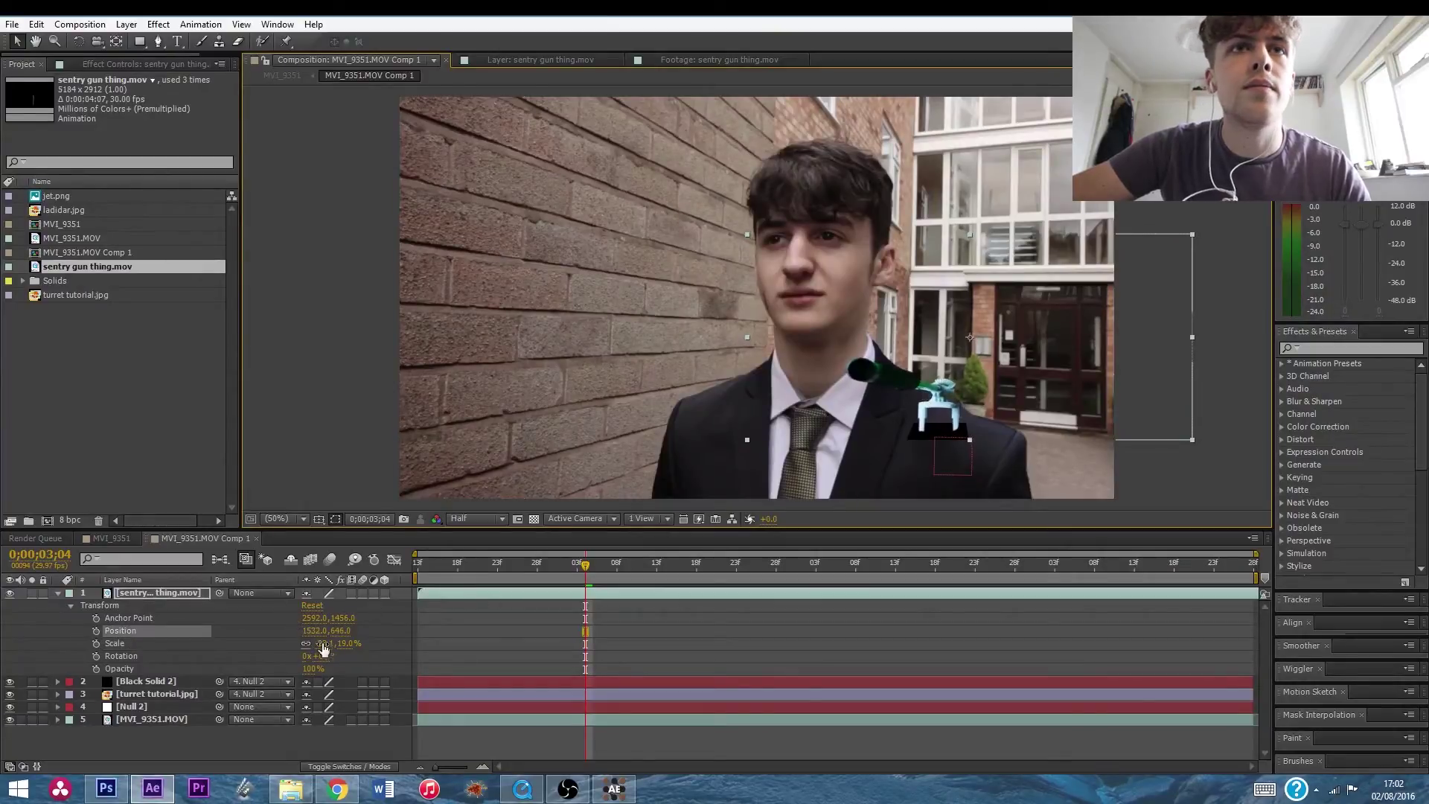
left_click_drag(321, 647, 341, 645)
left_click_drag(853, 426, 860, 413)
Parent the sentry gun layer to Null 2 at 0;00;03;05 and preview the composition.
mouse_move(586, 572)
left_mouse_down()
mouse_move(544, 572)
mouse_move(593, 571)
left_mouse_up()
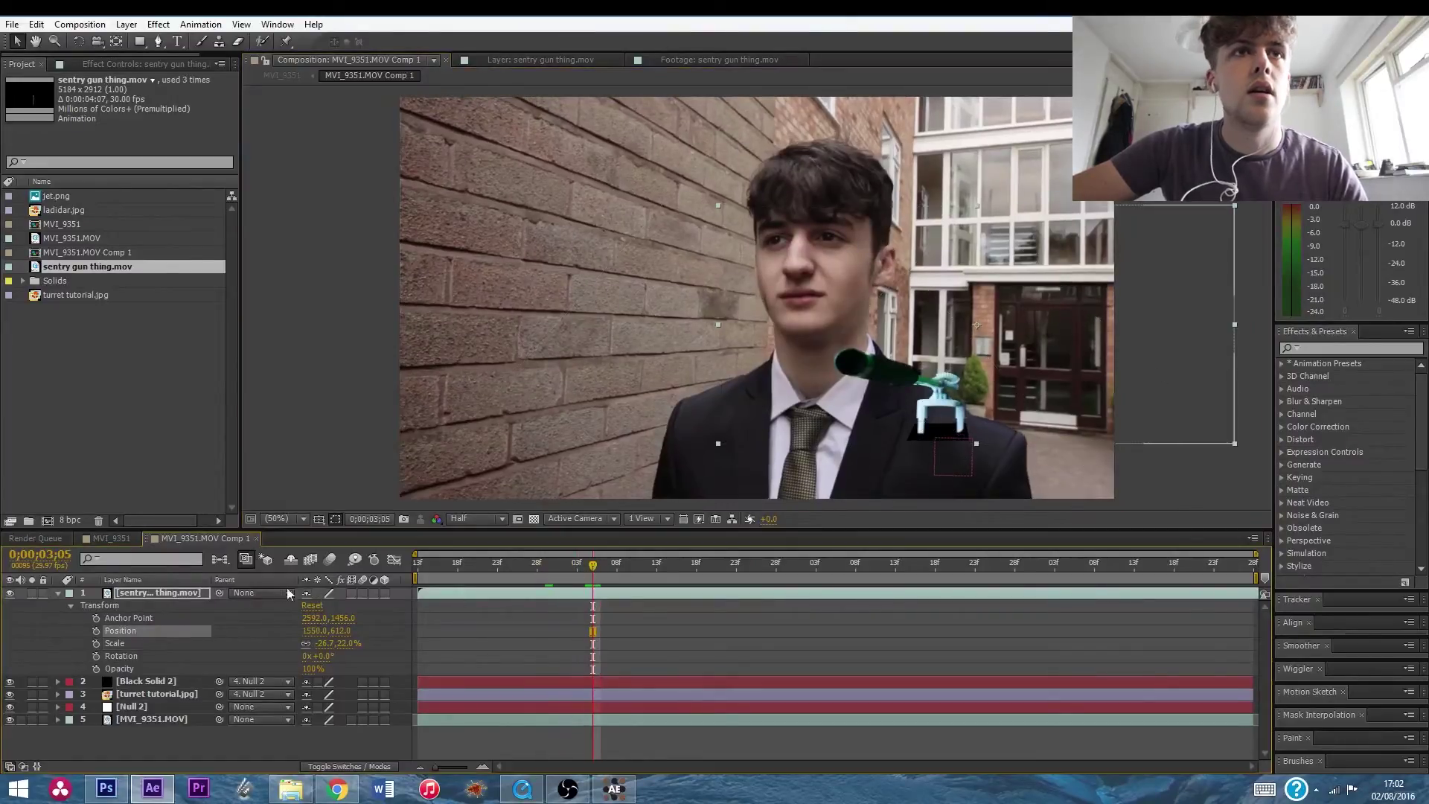
left_click_drag(221, 600, 169, 705)
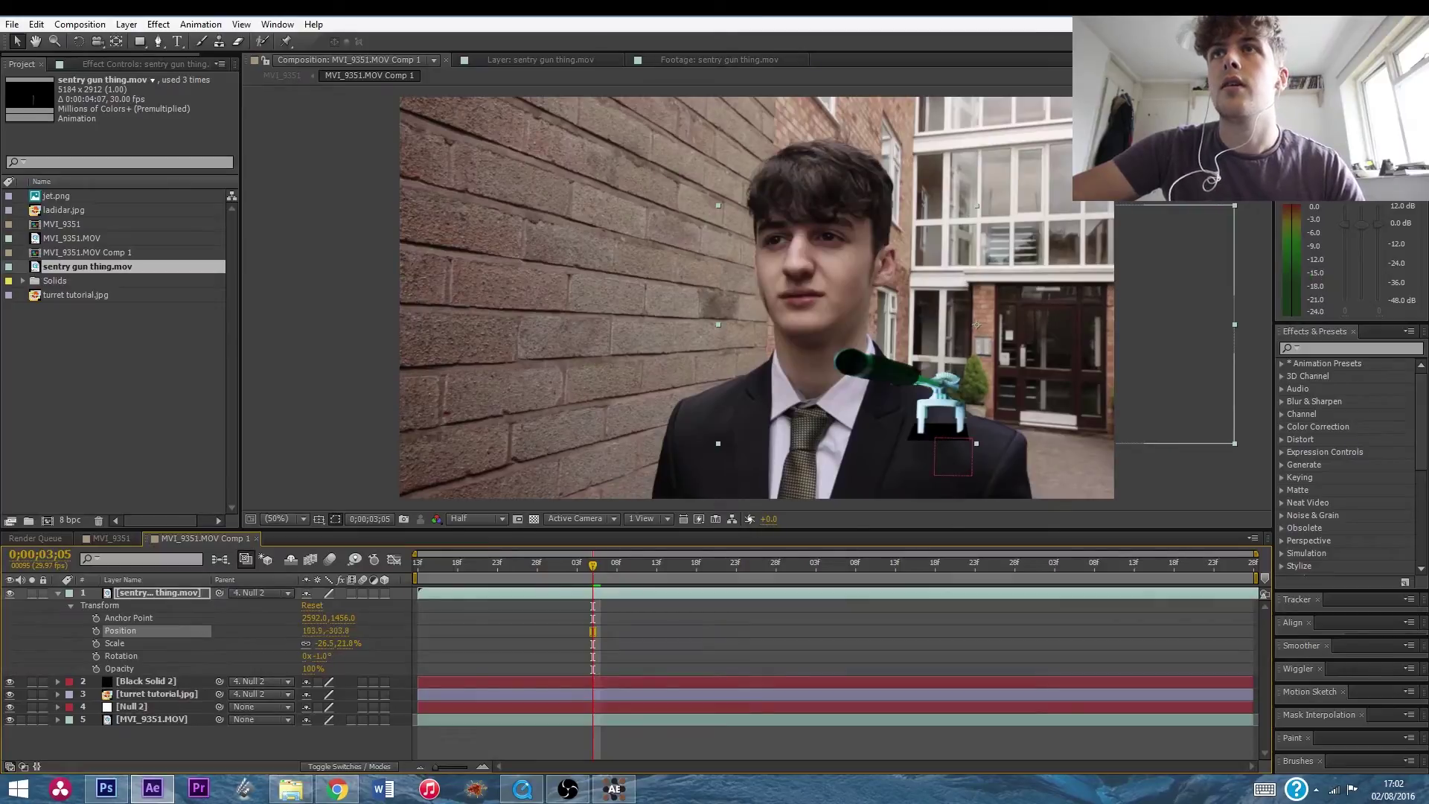
key("space")
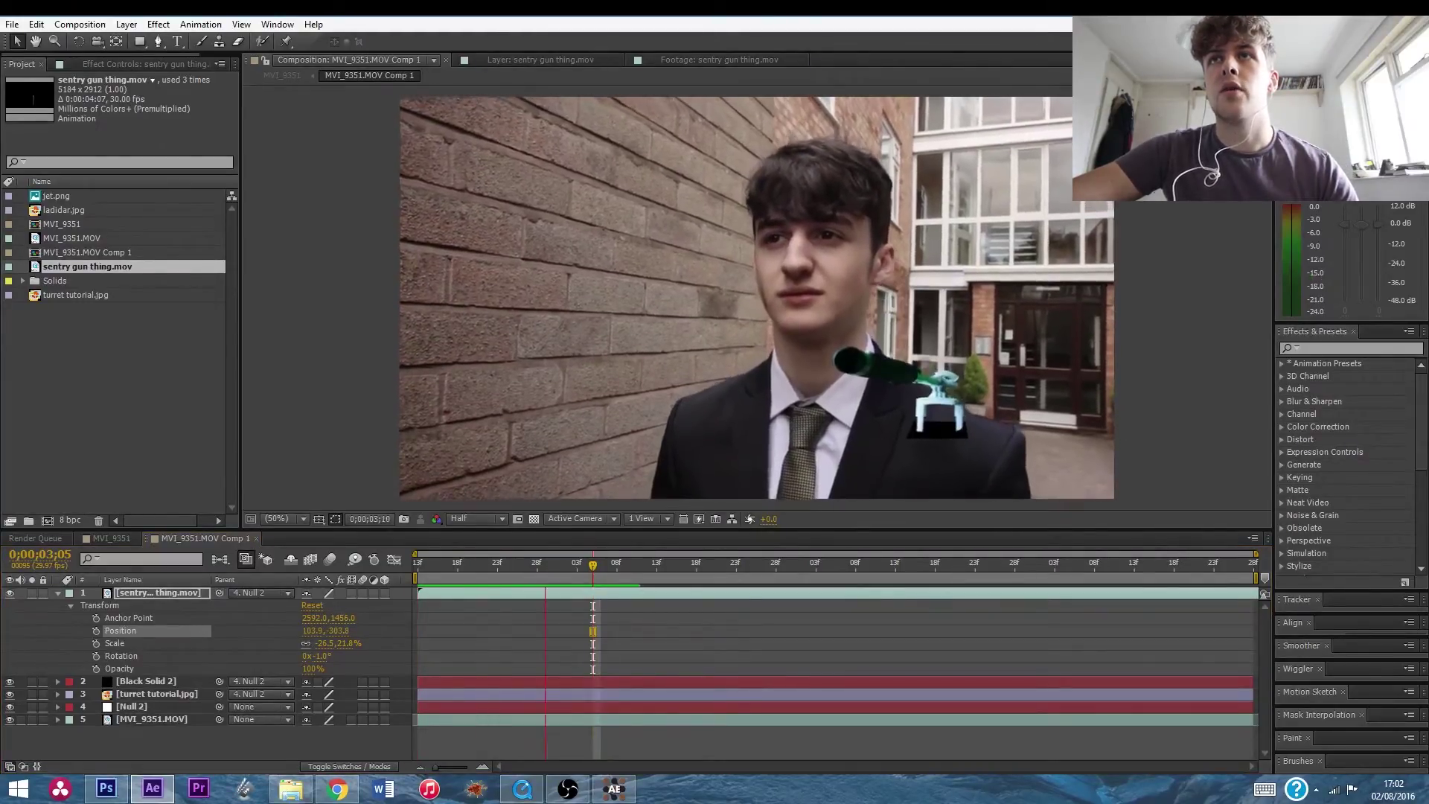
key("space")
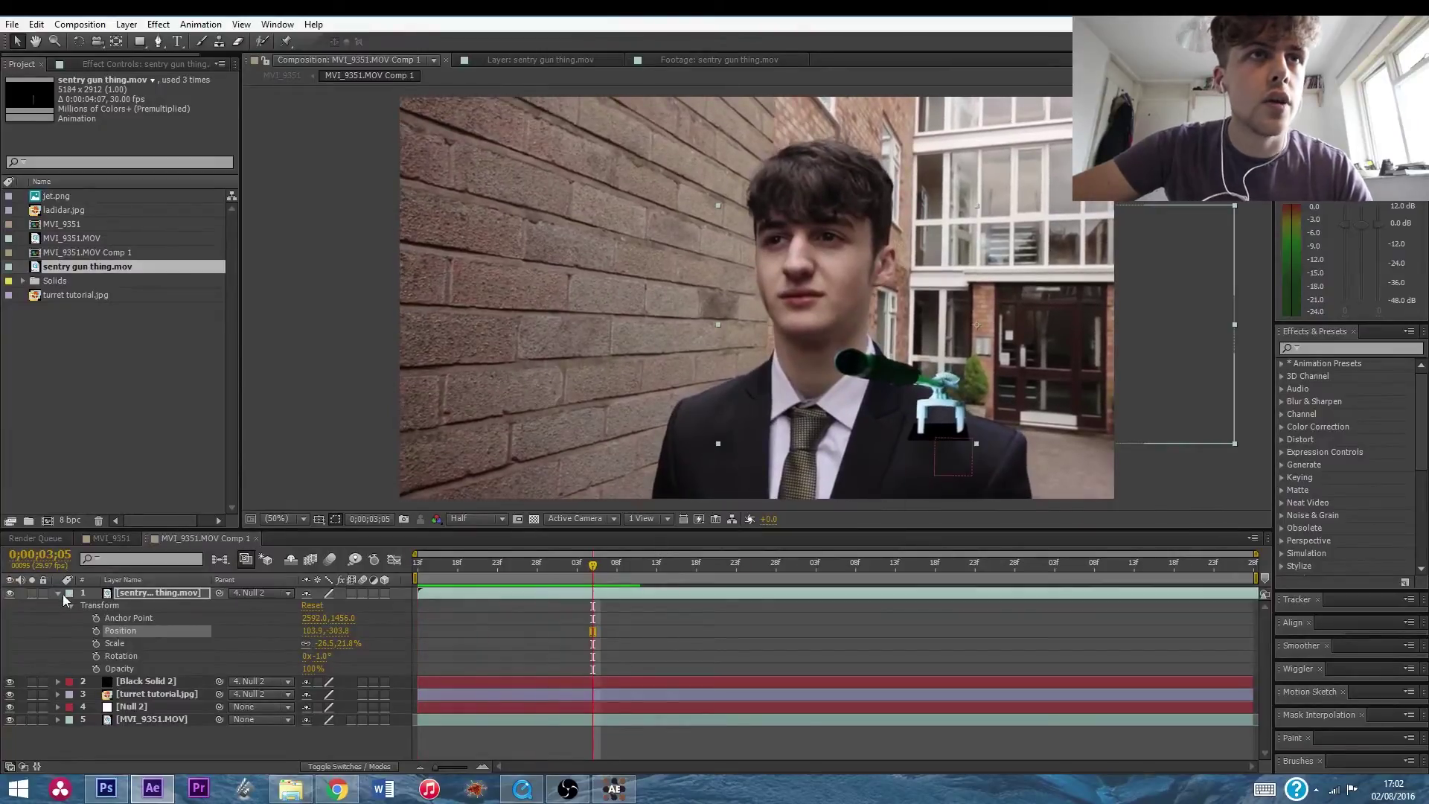
Enable Mask Path keyframing for the black solid's mask at 0;00;03;03.
left_click(64, 595)
left_click(58, 593)
mouse_move(585, 574)
left_mouse_down()
mouse_move(494, 574)
mouse_move(610, 574)
left_mouse_up()
left_click(162, 606)
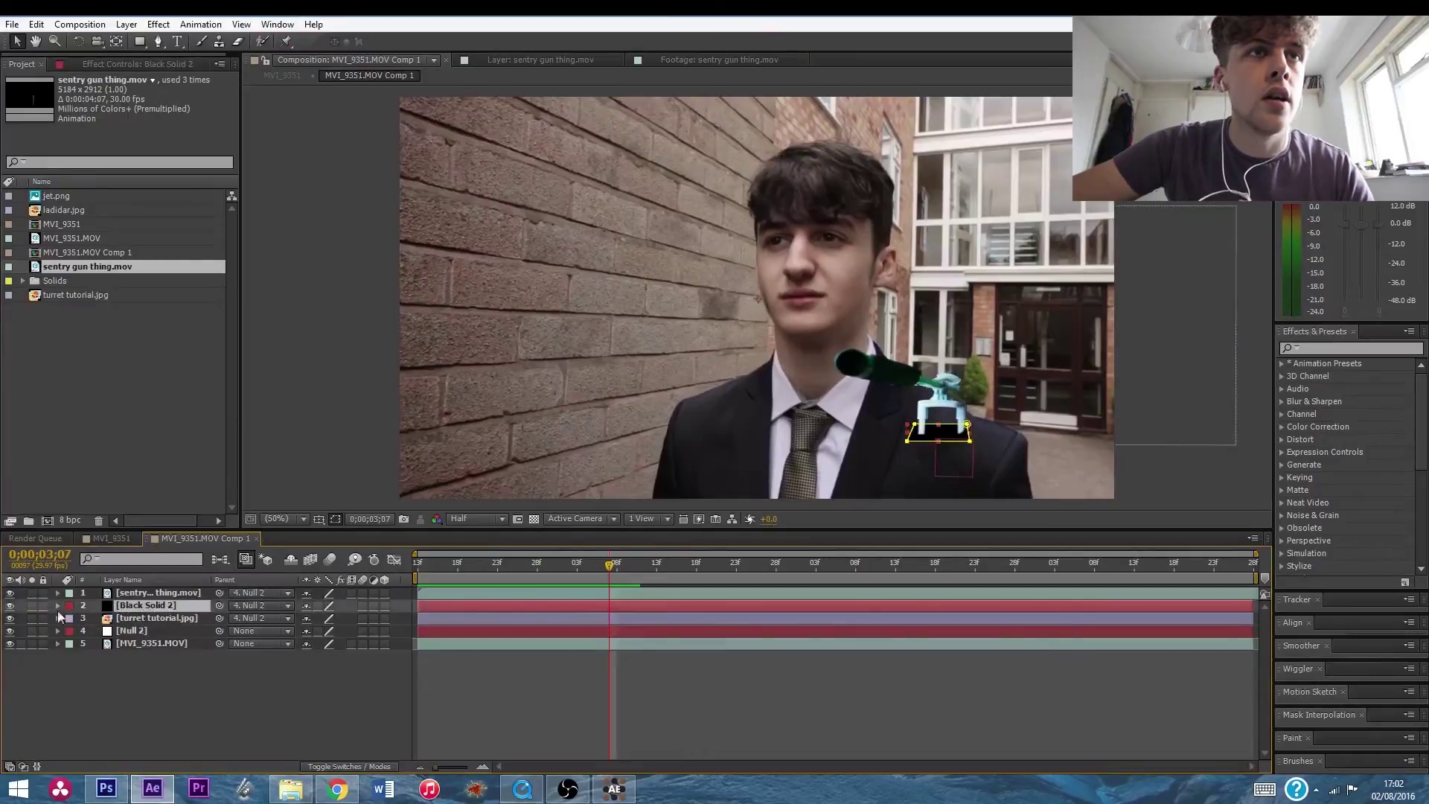
left_click(58, 606)
left_click(82, 631)
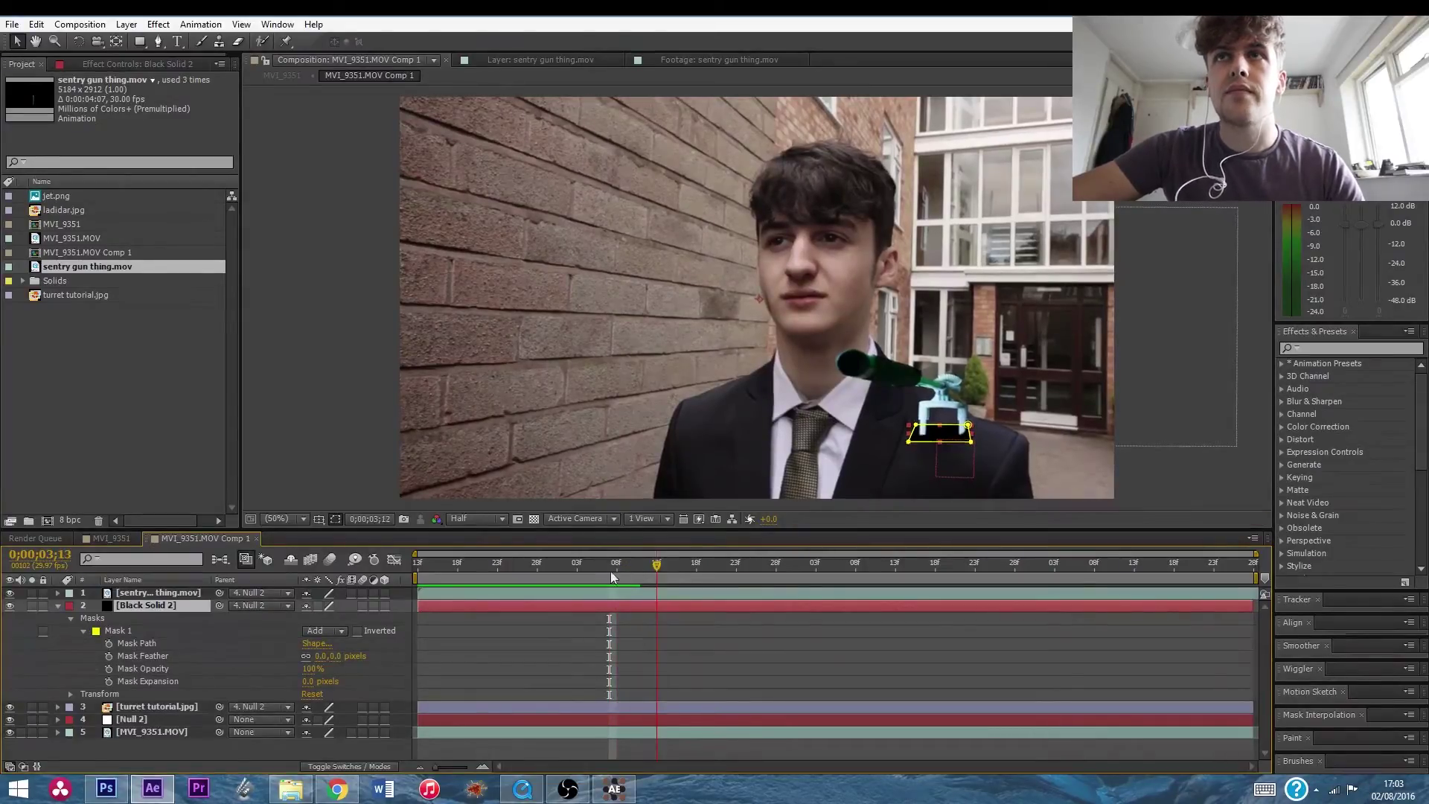
left_click(581, 571)
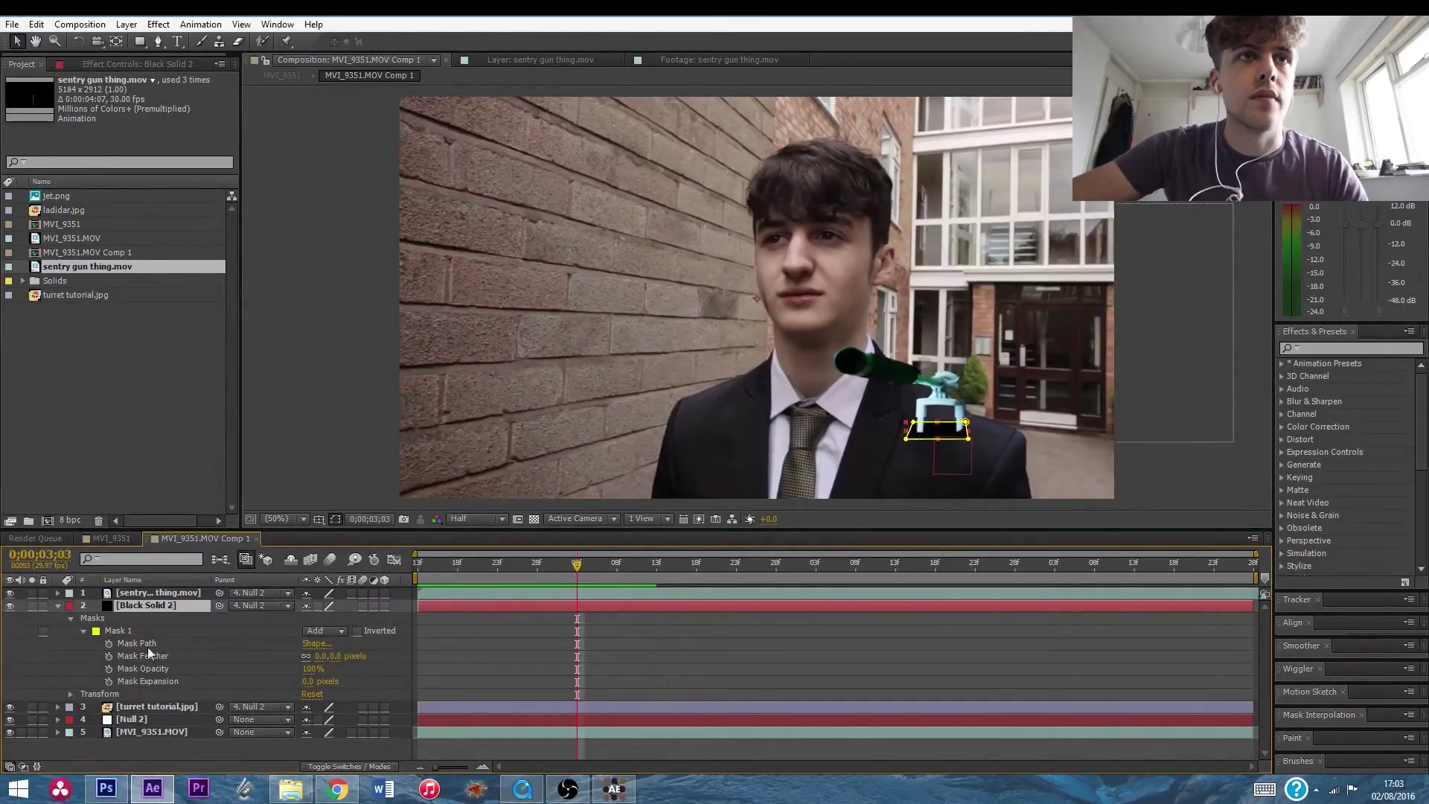
left_click(108, 644)
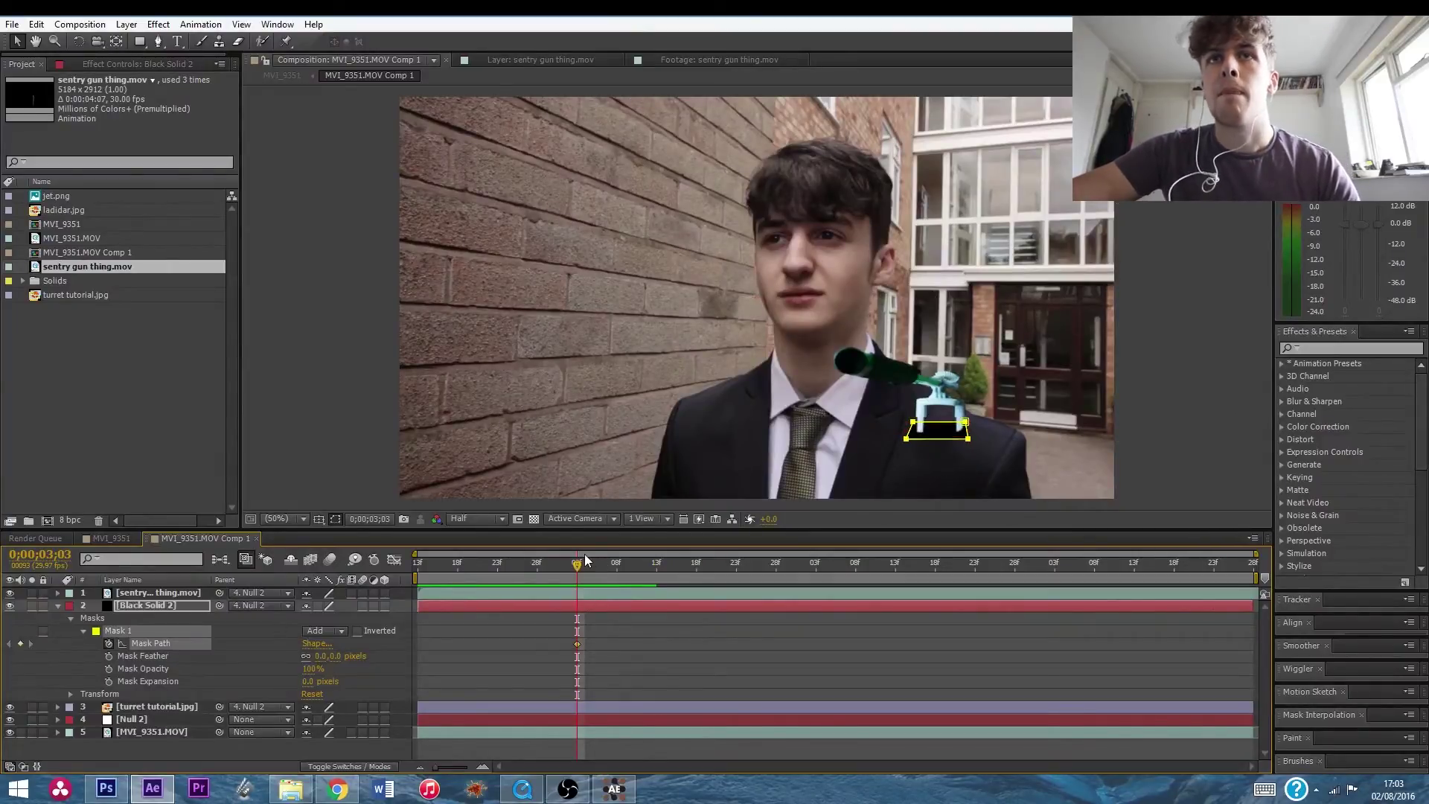
Shift the sentry gun layer to start at 0;00;03;03 and set the current time to 0;00;03;05.
mouse_move(574, 567)
left_mouse_down()
mouse_move(424, 574)
mouse_move(623, 591)
mouse_move(658, 566)
mouse_move(634, 567)
mouse_move(644, 591)
mouse_move(573, 565)
mouse_move(680, 566)
mouse_move(592, 567)
left_mouse_up()
left_click(171, 592)
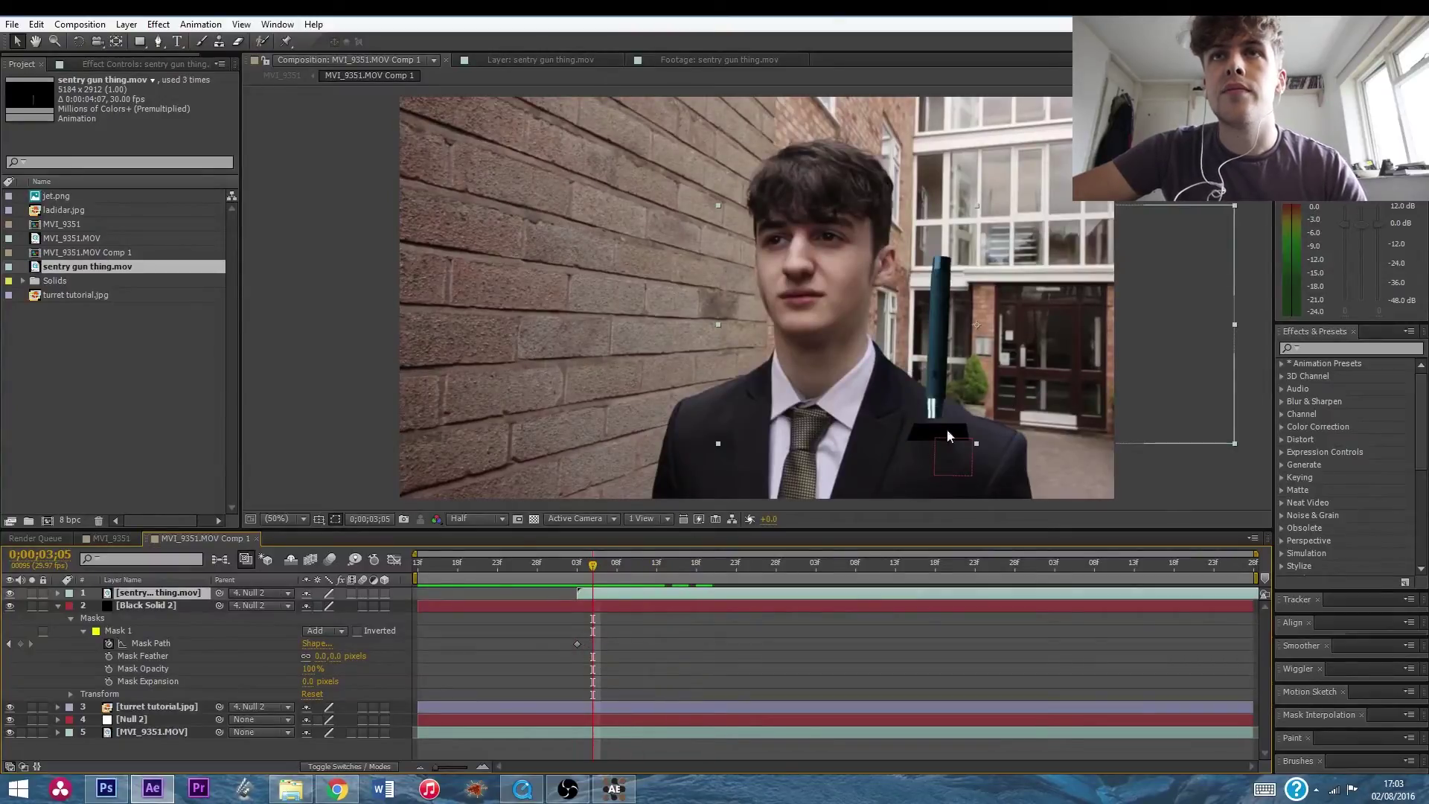
Nudge the sentry gun layer slightly down towards the black hatch, checking its alignment between 0;00;03;03 and 0;00;03;13.
left_click_drag(632, 564, 657, 566)
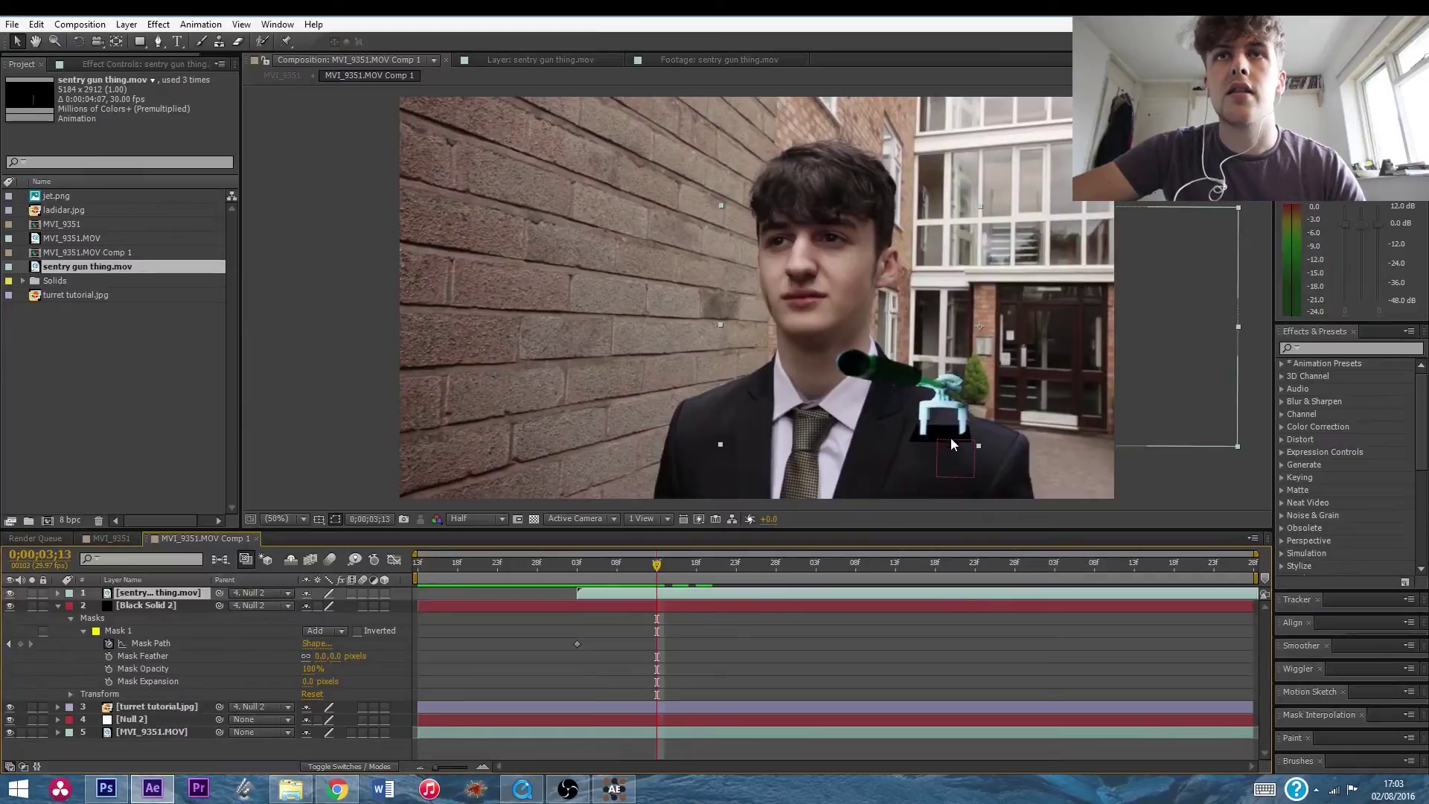
left_click_drag(667, 562, 629, 571)
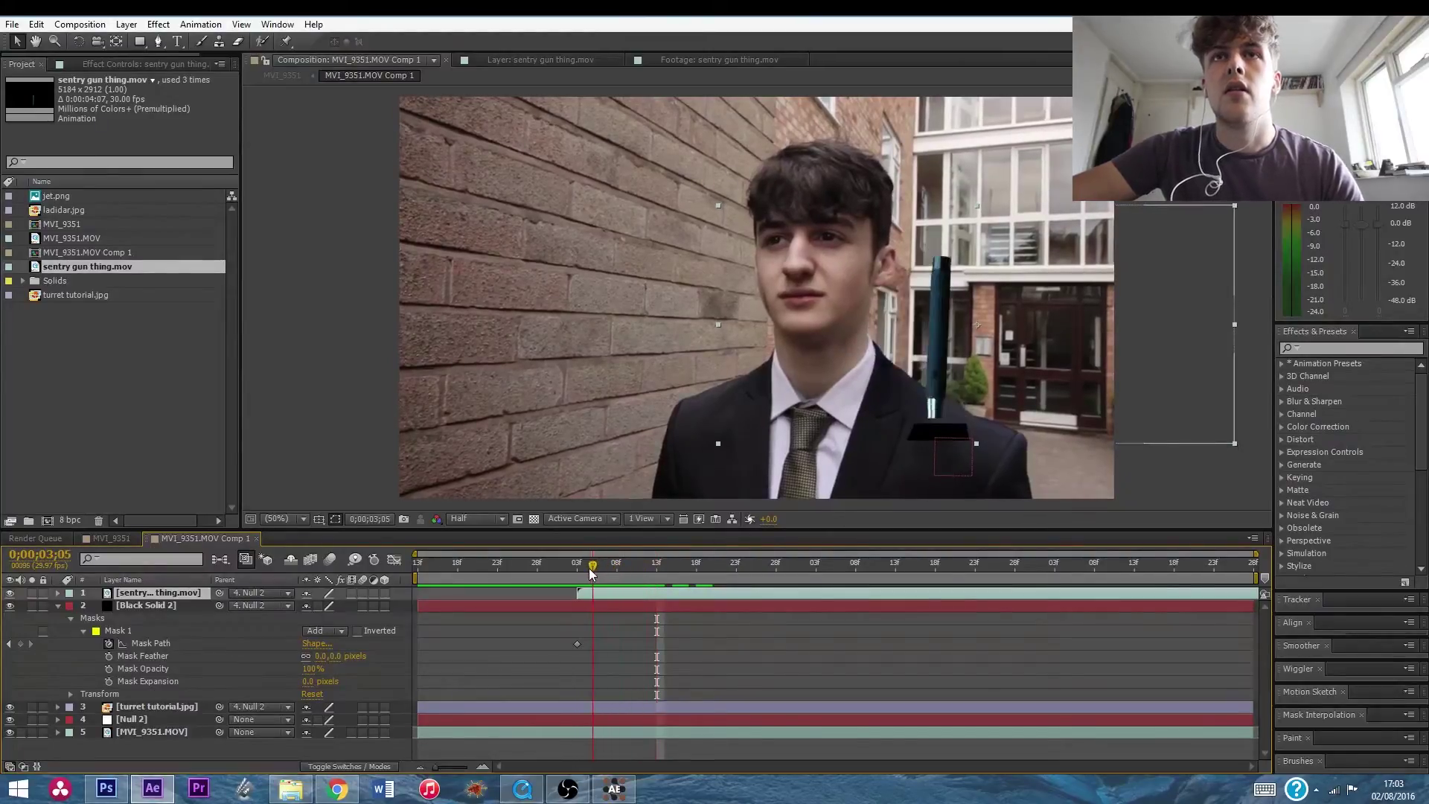
left_click_drag(590, 570, 577, 568)
left_click_drag(939, 386, 937, 401)
mouse_move(588, 568)
left_mouse_down()
mouse_move(646, 561)
mouse_move(577, 565)
left_mouse_up()
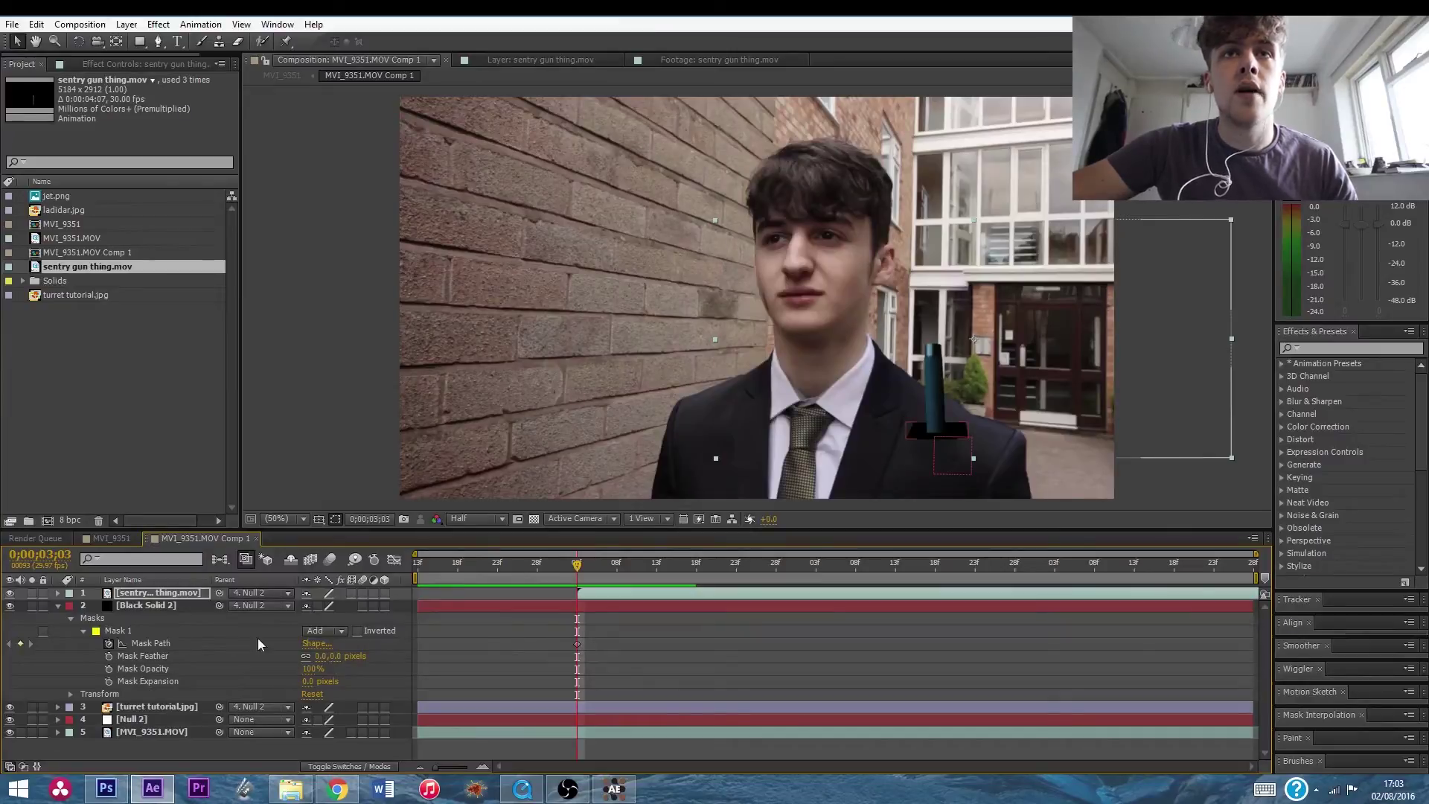
Add a Mask Path keyframe to the black solid at 0;00;02;24 and move the mask's side points inward to form a narrow wedge.
left_click_drag(578, 570, 502, 574)
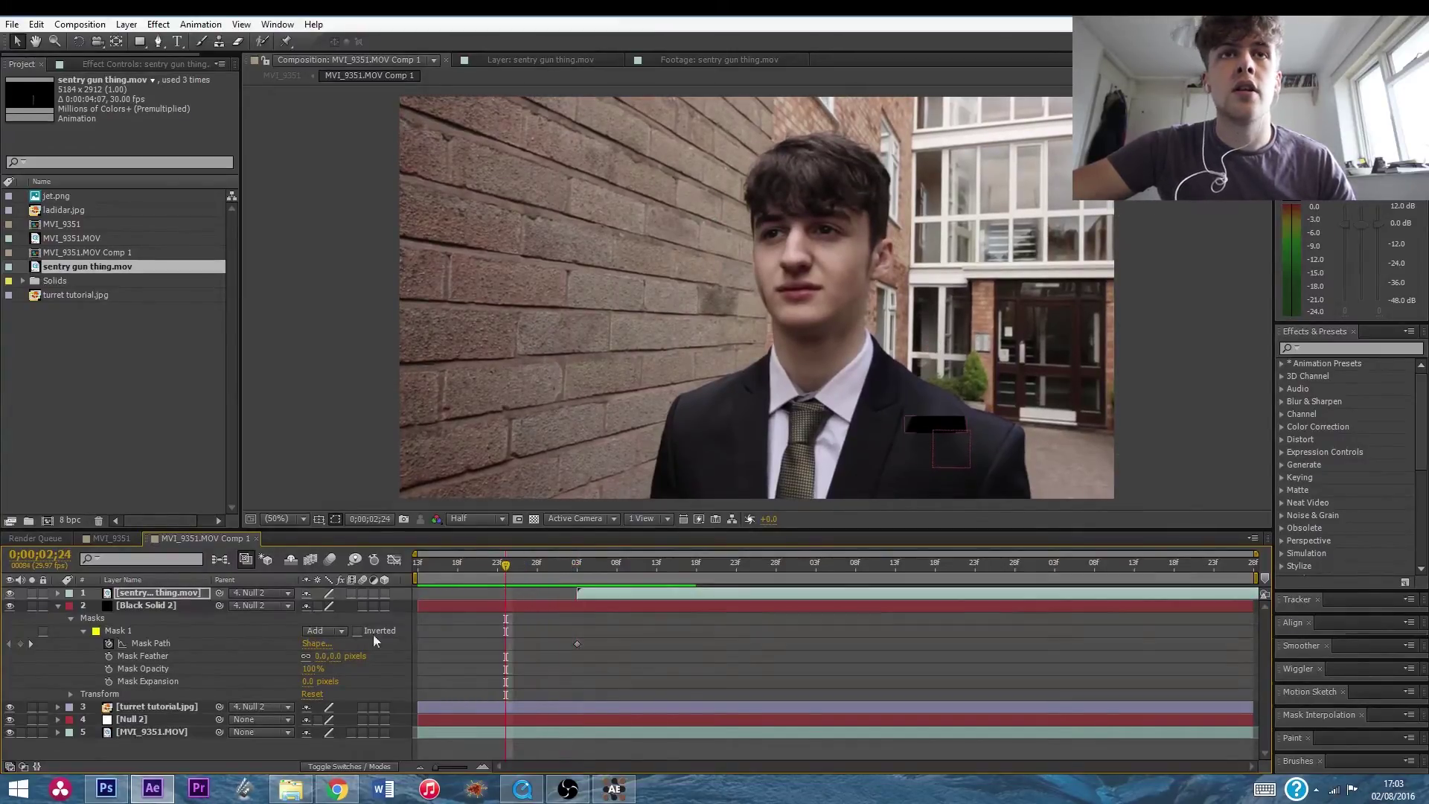
left_click(20, 643)
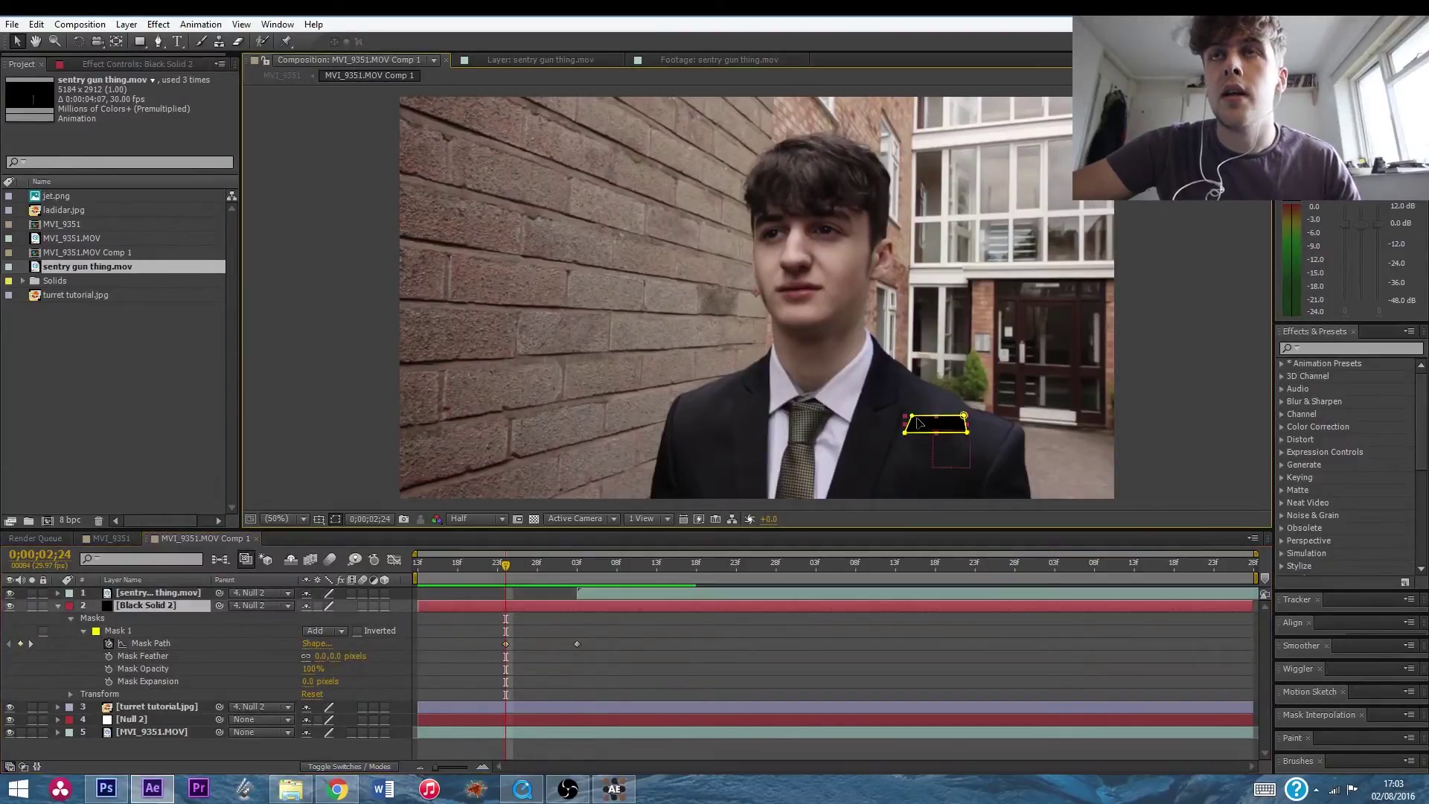
key("period")
key("period")
left_click(35, 41)
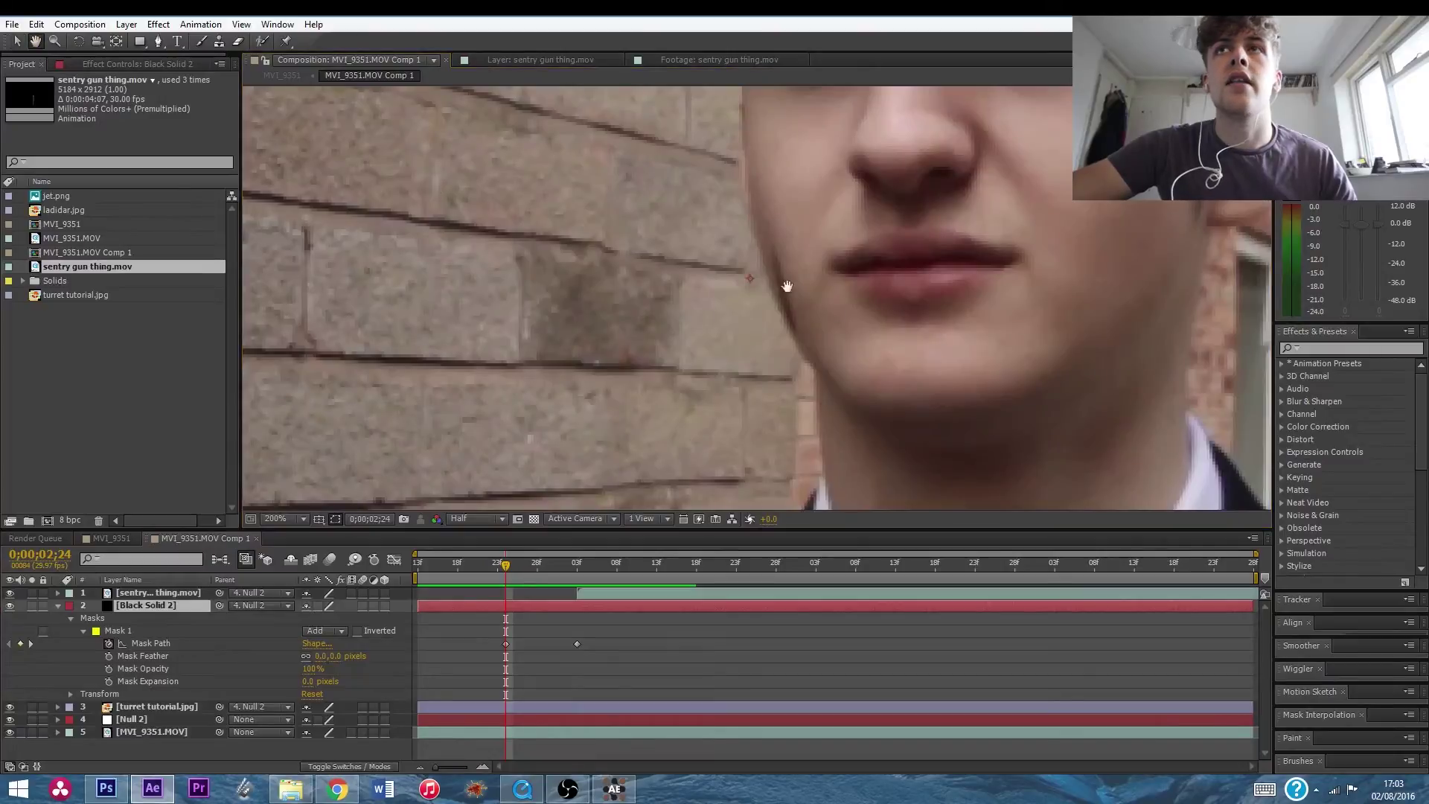
left_click_drag(791, 289, 342, 93)
left_click_drag(813, 326, 396, 115)
left_click(16, 42)
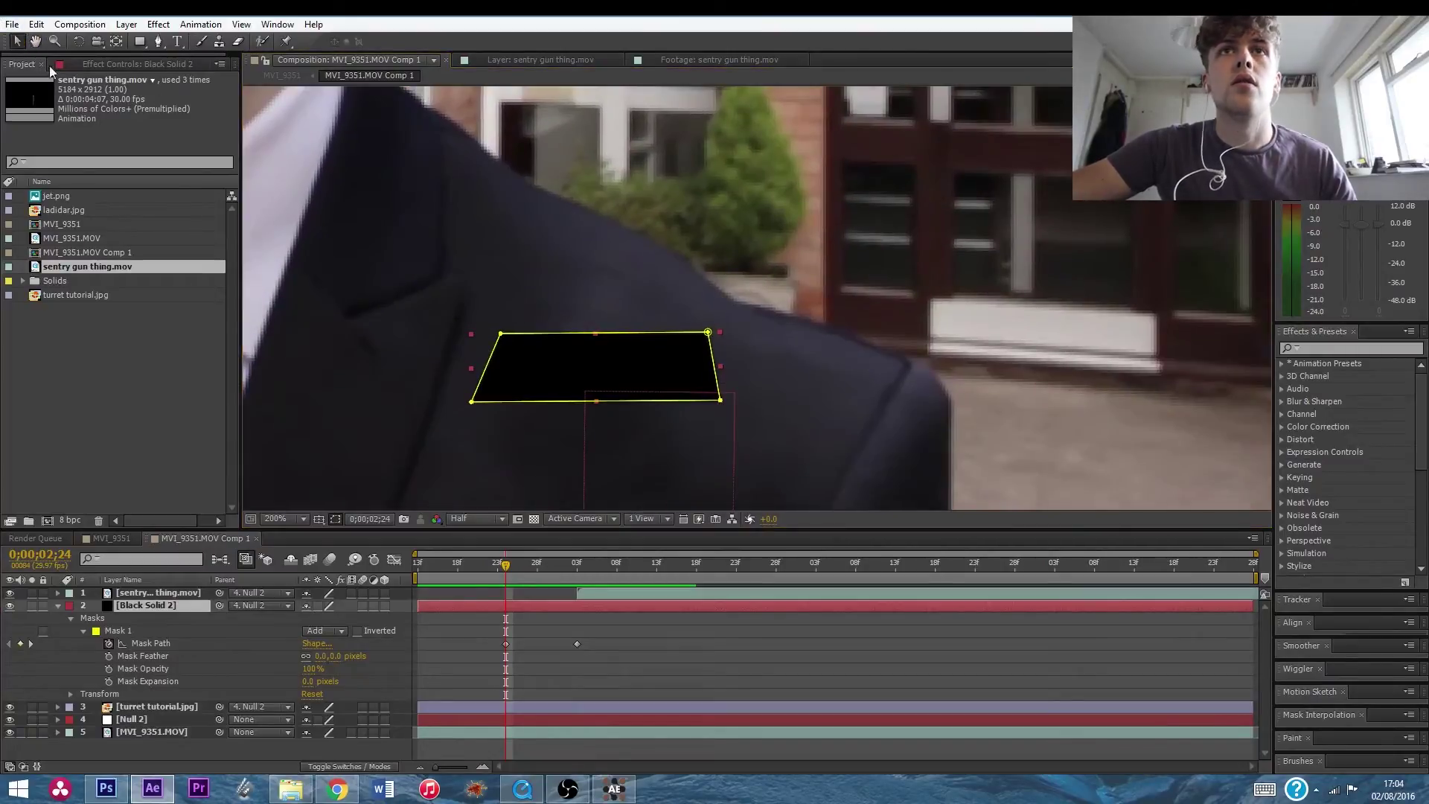
left_click(500, 334)
left_click_drag(454, 315, 531, 439)
left_click_drag(473, 402, 608, 405)
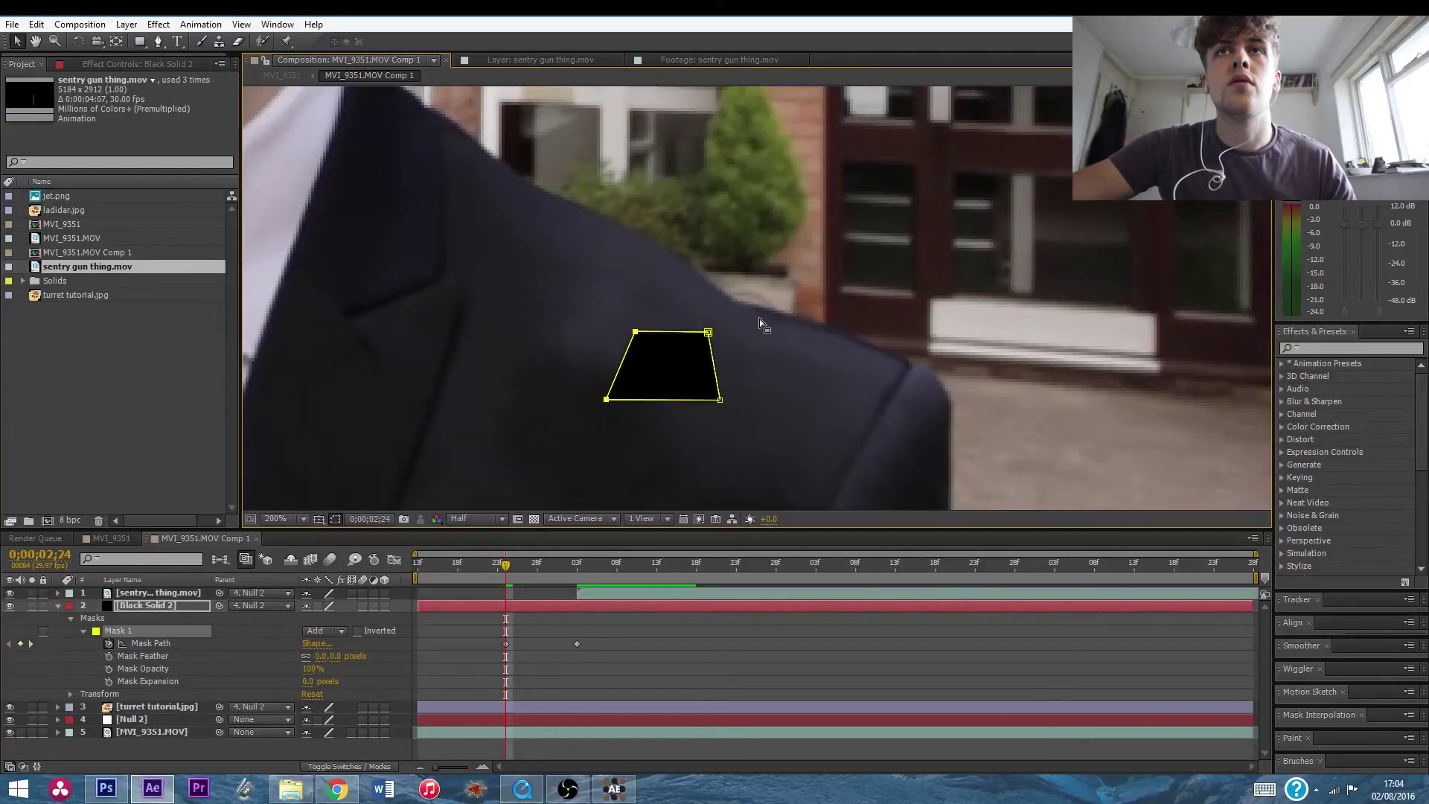
left_click_drag(731, 356, 666, 406)
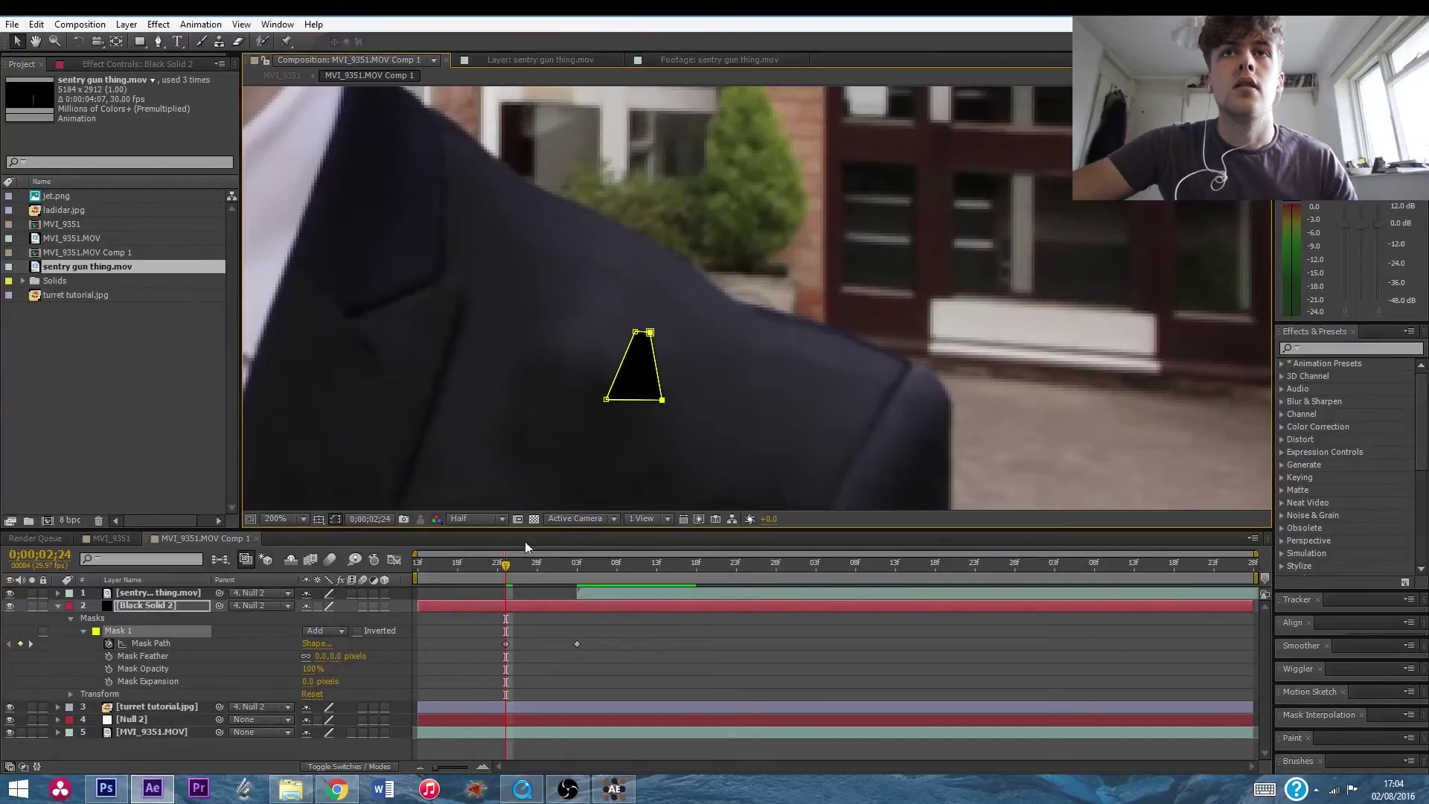
Animate the black solid's Mask Expansion with a keyframe at 0;00;02;24 and a reduced value at 0;00;02;20.
left_click(109, 681)
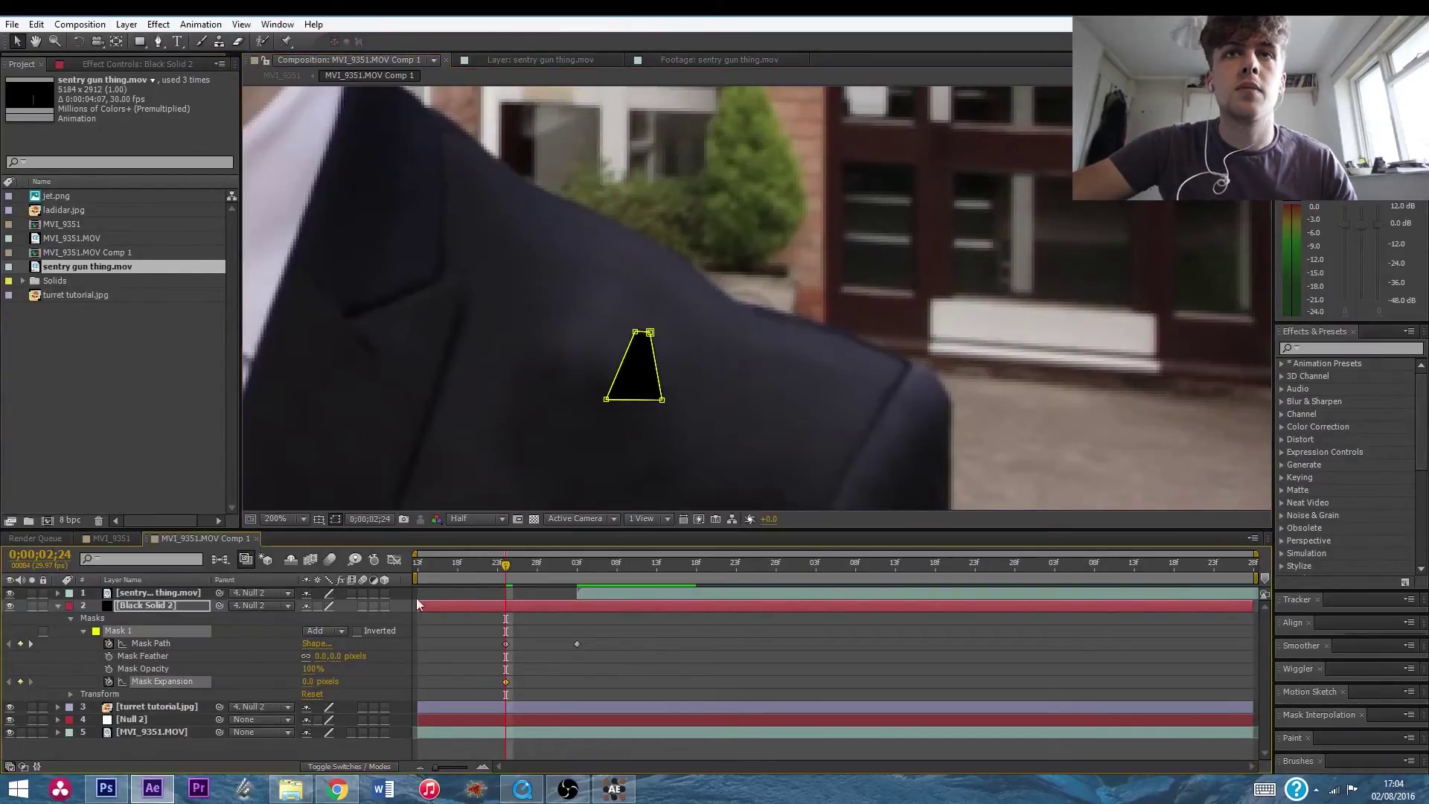
left_click_drag(497, 570, 472, 569)
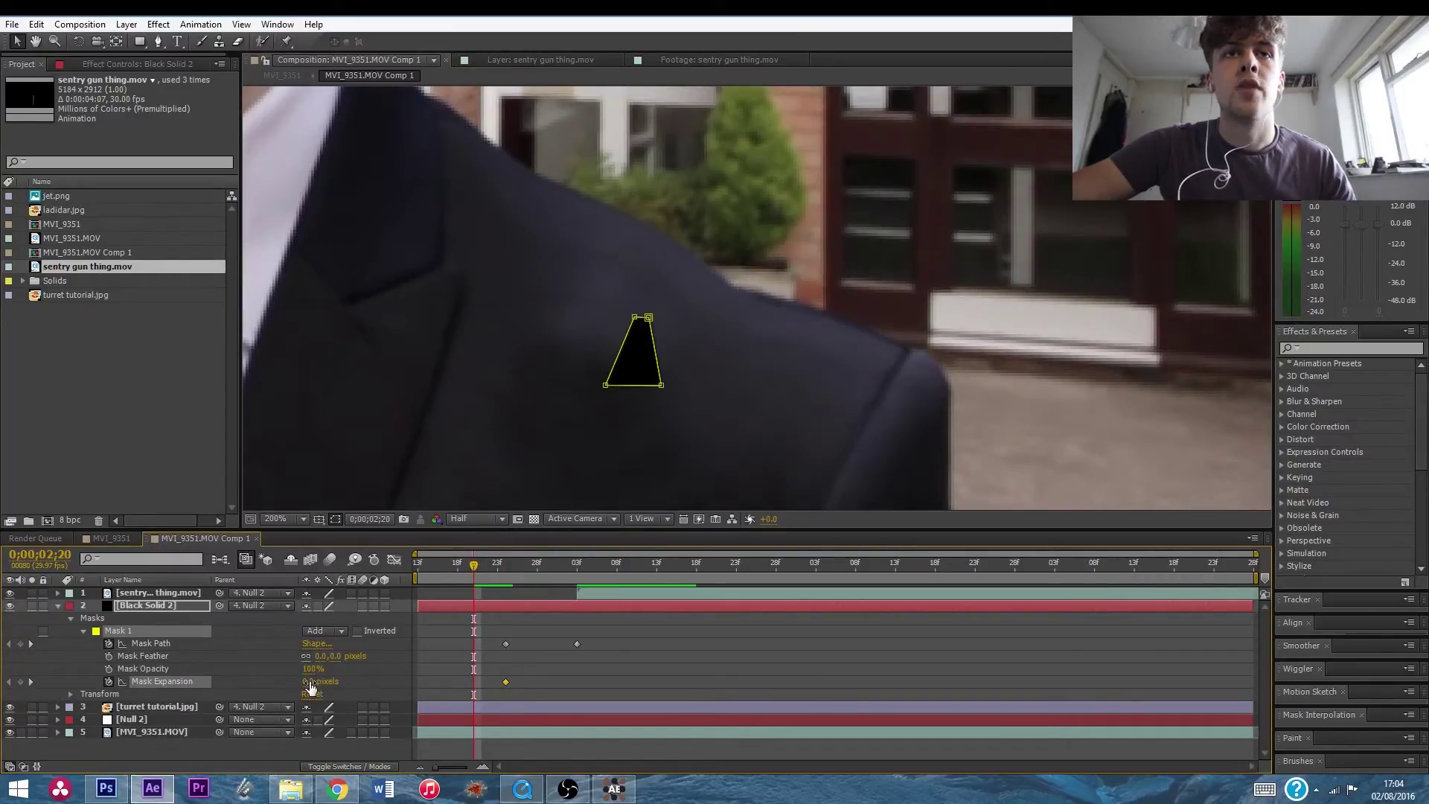
left_click_drag(304, 681, 297, 684)
Set the black solid's Mask Feather to 2 pixels, check the hatch up to 0;00;03;16, and collapse the layer's properties.
left_click_drag(479, 567, 554, 569)
left_click_drag(338, 657, 343, 656)
scroll(713, 372, "down", 3)
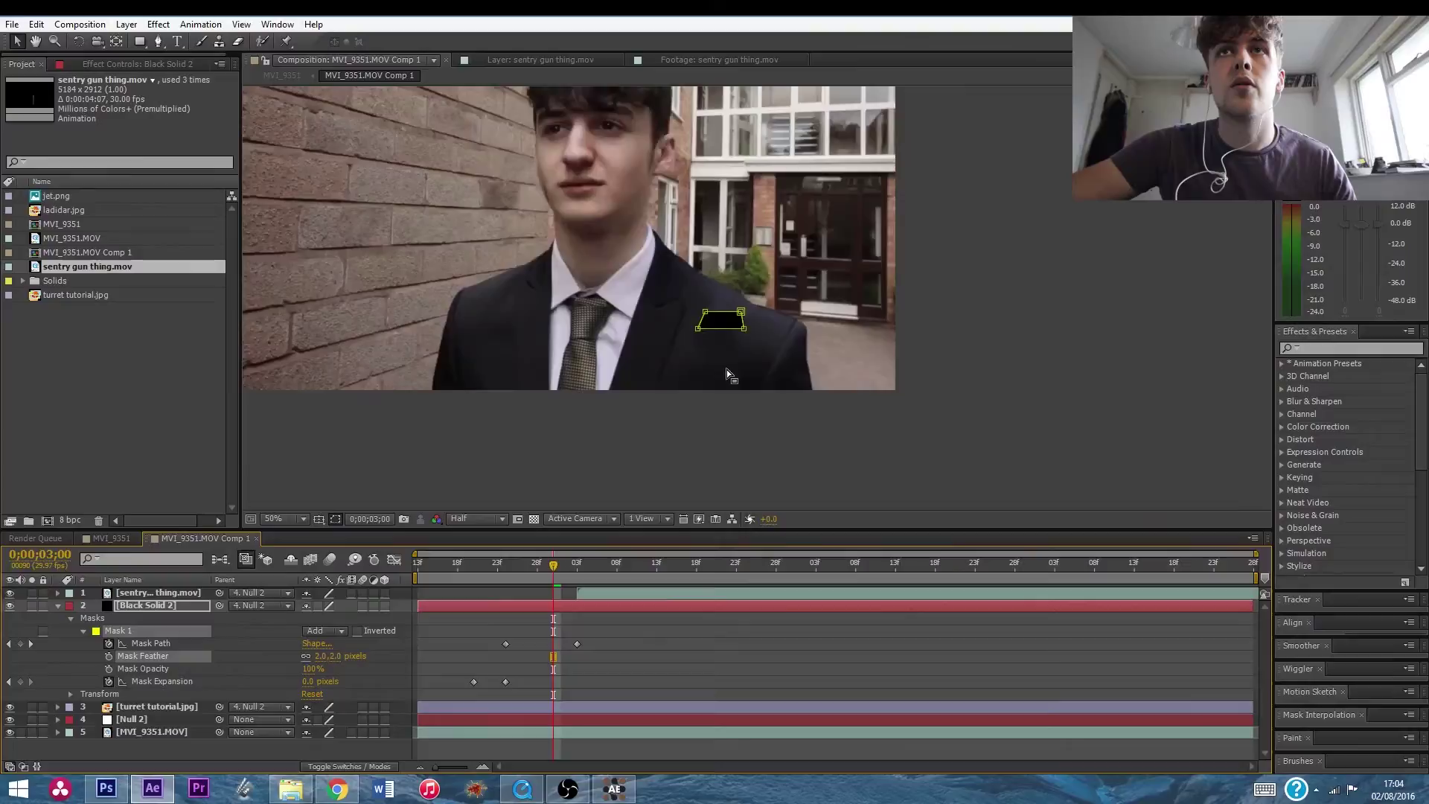
left_click(910, 423)
left_click_drag(556, 564, 681, 559)
left_click(57, 606)
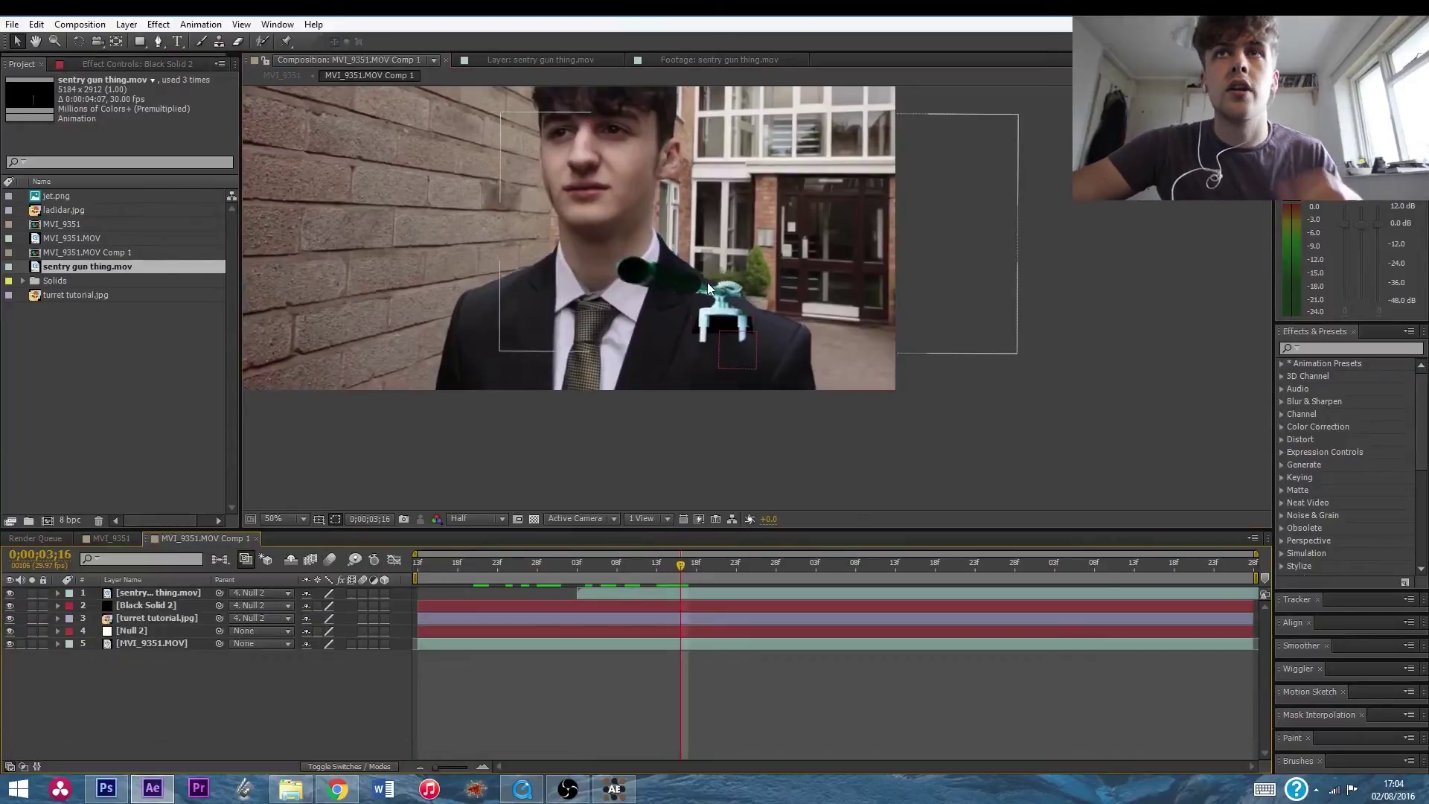
Draw a closed Pen mask on the sentry gun layer at 0;00;03;12, surrounding the gun with its lower edge crossing the base's legs.
key("h")
left_click_drag(508, 186, 671, 281)
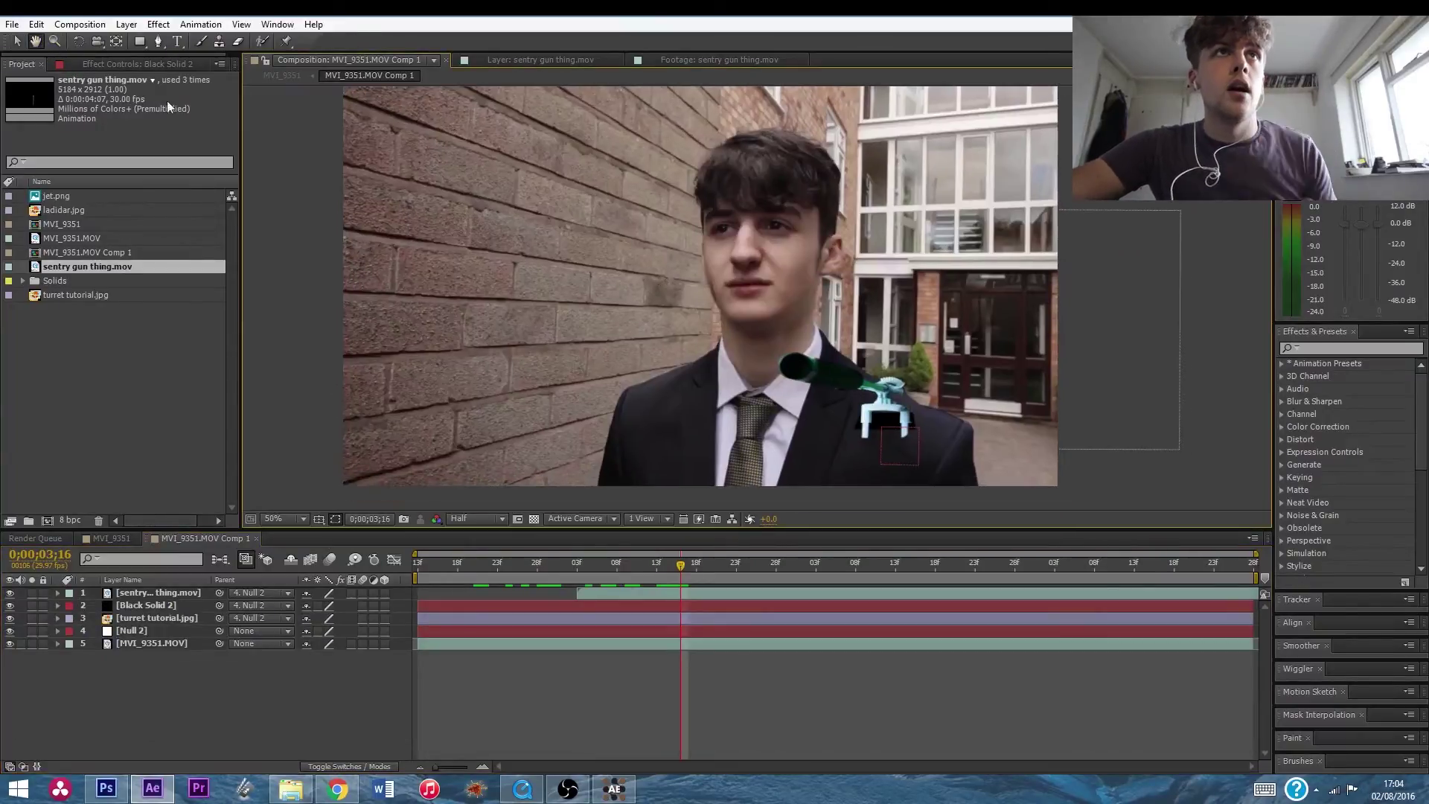
left_click(18, 41)
left_click(930, 385)
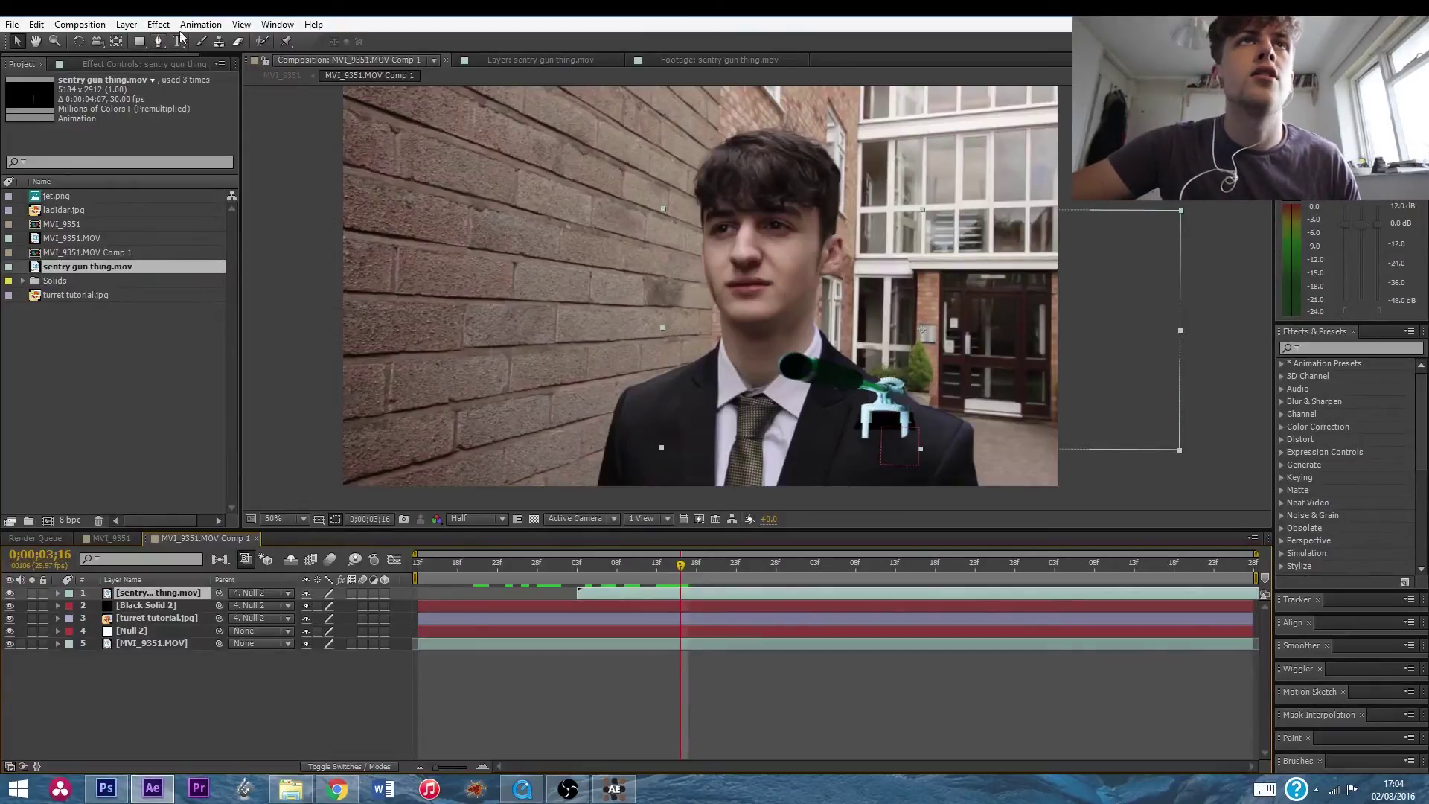
mouse_move(655, 569)
left_mouse_down()
mouse_move(616, 567)
mouse_move(649, 567)
left_mouse_up()
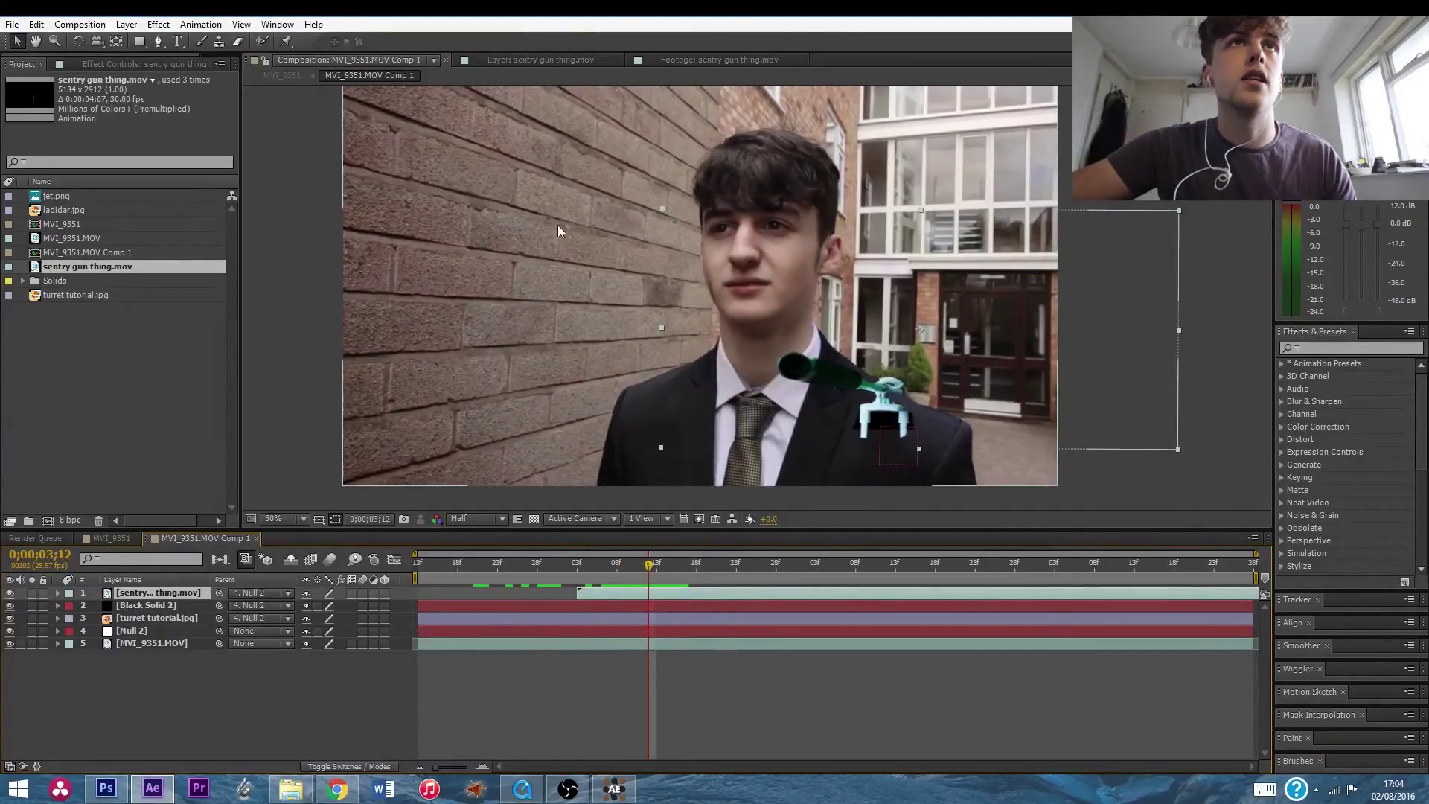
key("g")
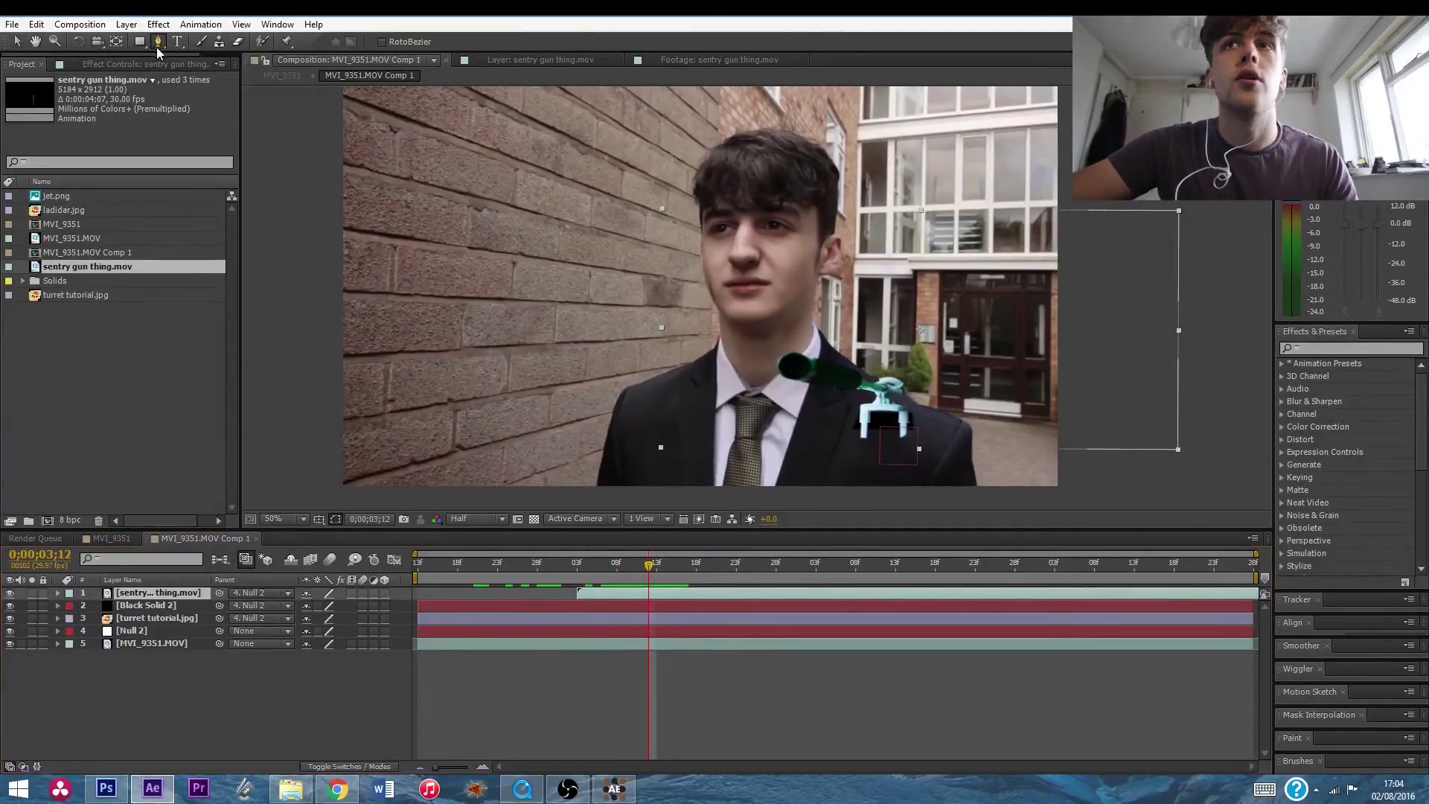
left_click(850, 426)
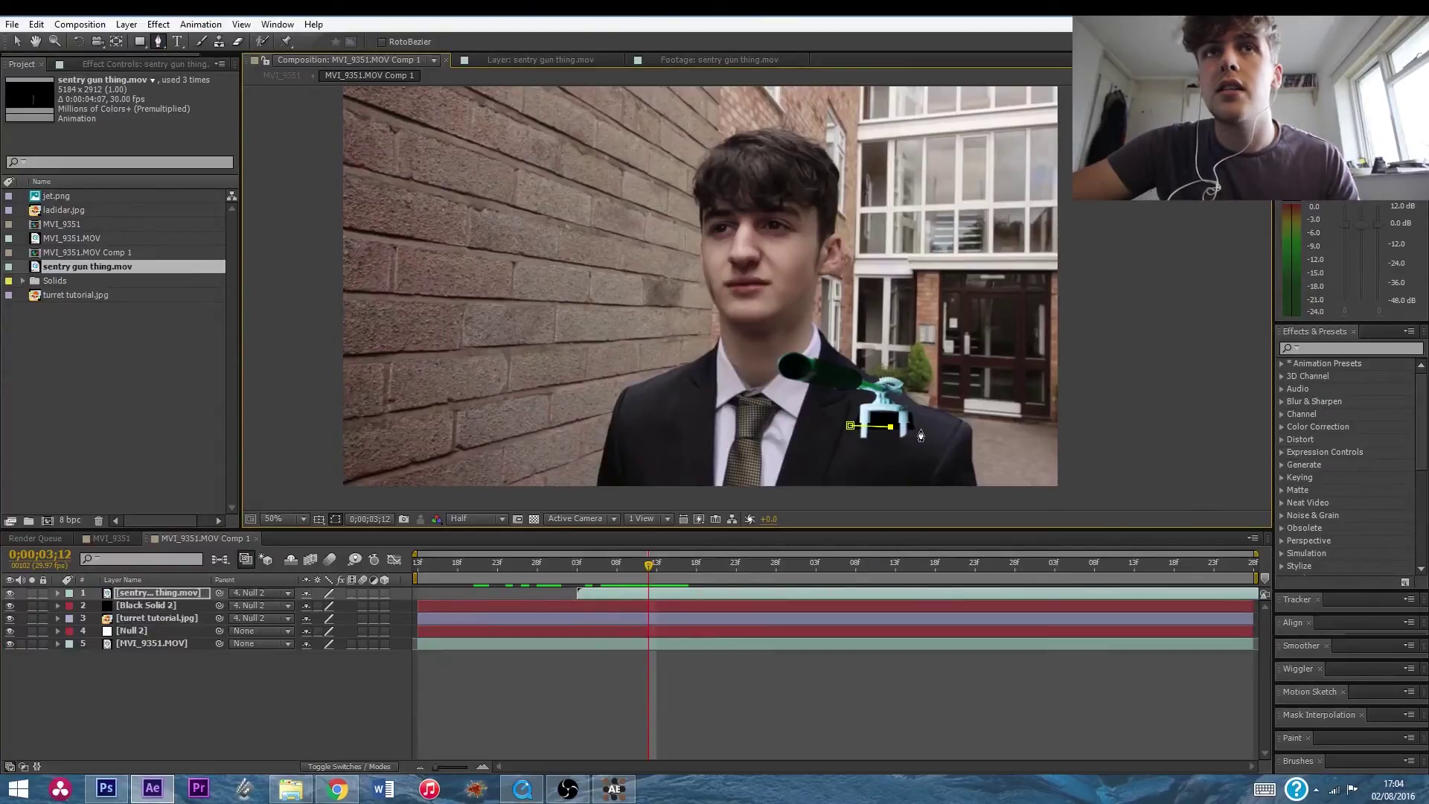
left_click(169, 596)
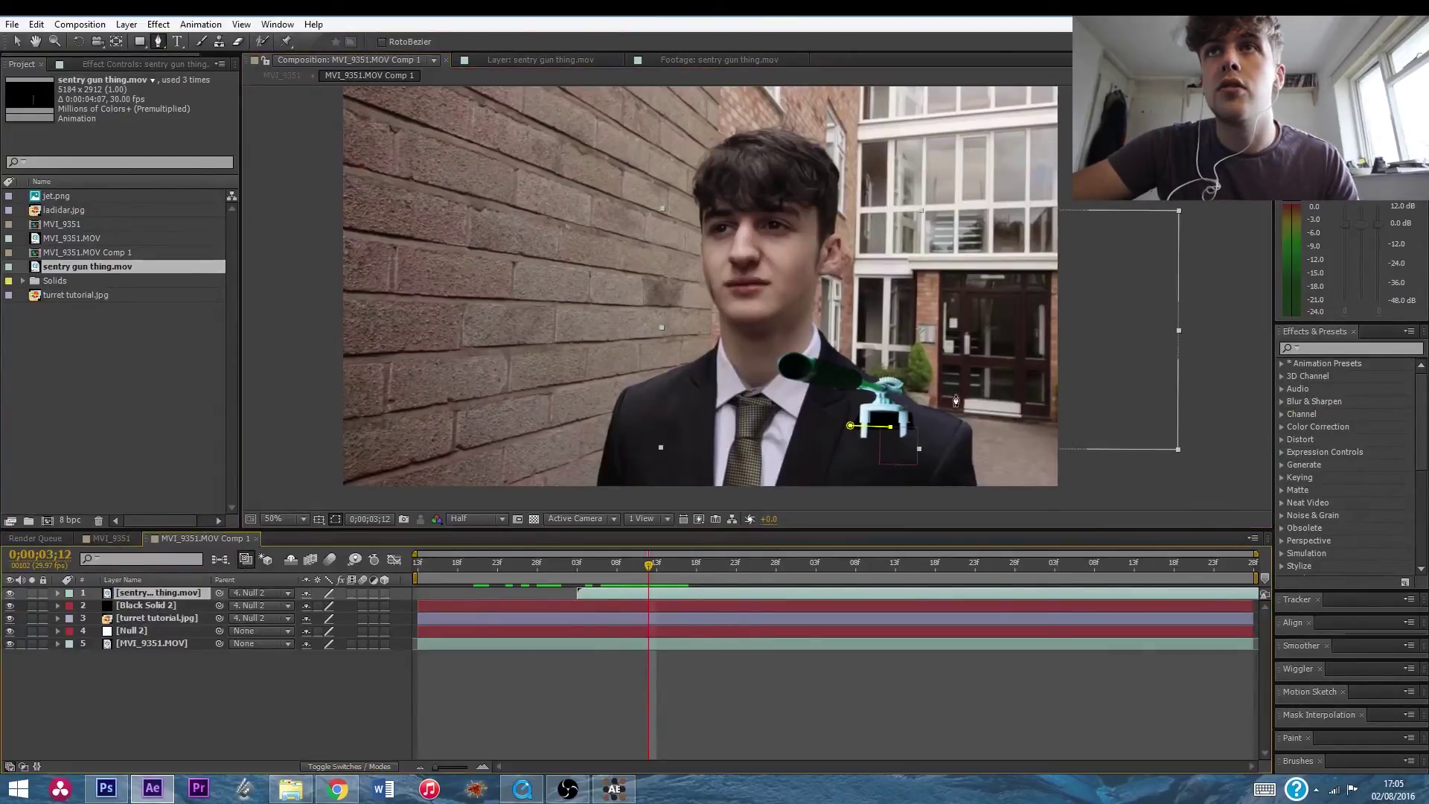
left_click(891, 428)
left_click(923, 429)
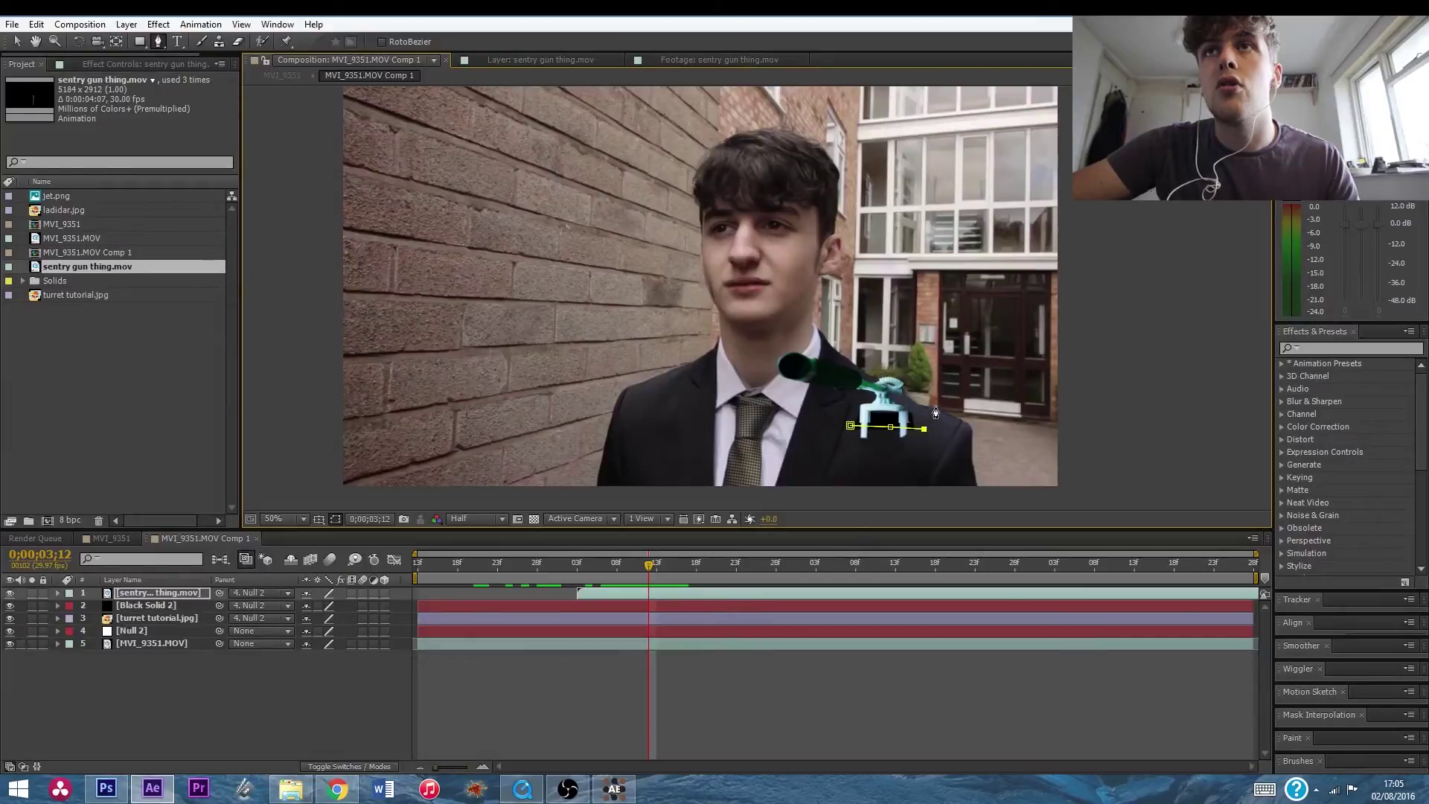
left_click(934, 386)
left_click(924, 249)
left_click(862, 198)
left_click(735, 203)
left_click(679, 276)
left_click(669, 354)
left_click(728, 413)
left_click(822, 421)
left_click(850, 426)
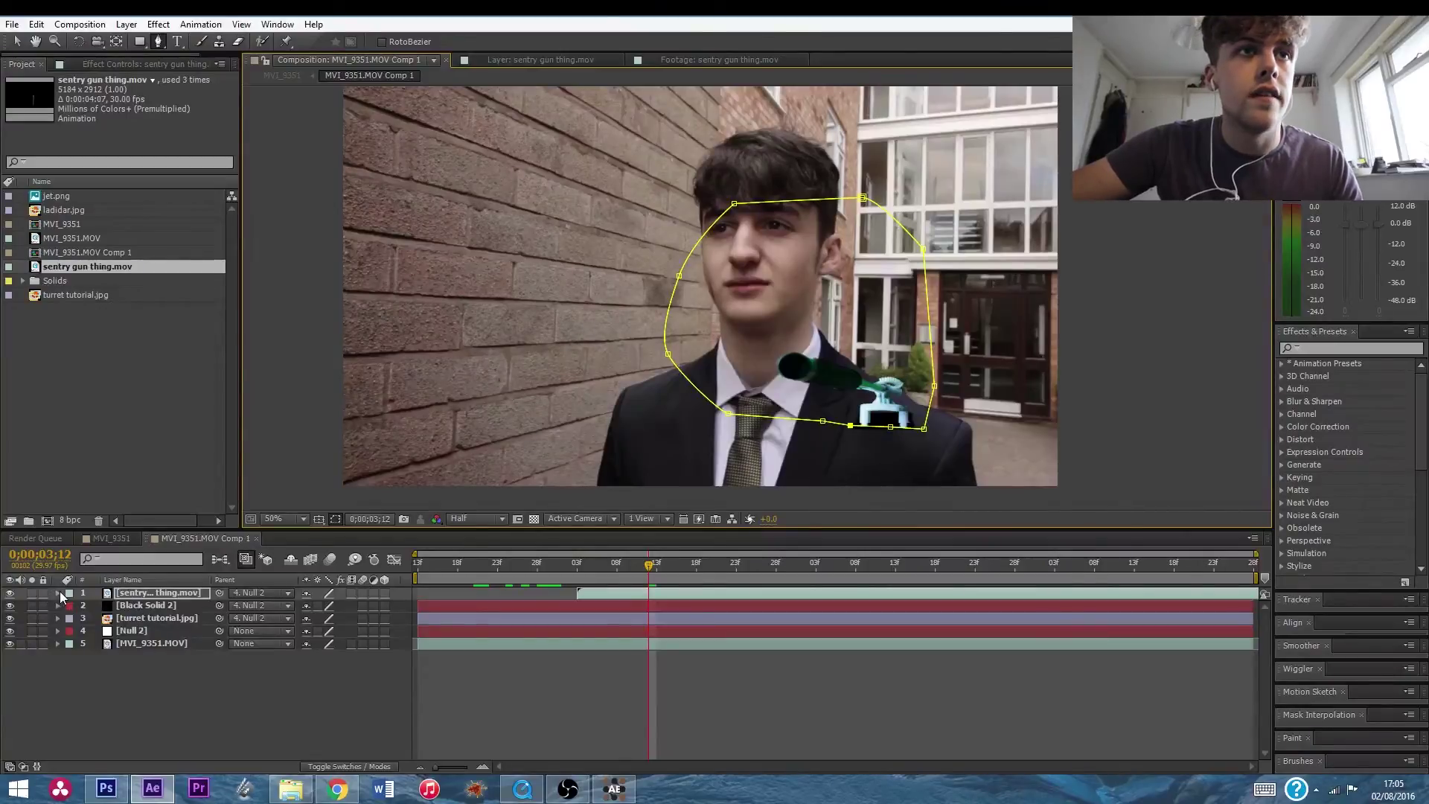
Expand the sentry gun layer's mask properties and set its Mask Feather to 29 pixels.
left_click(59, 592)
left_click(71, 606)
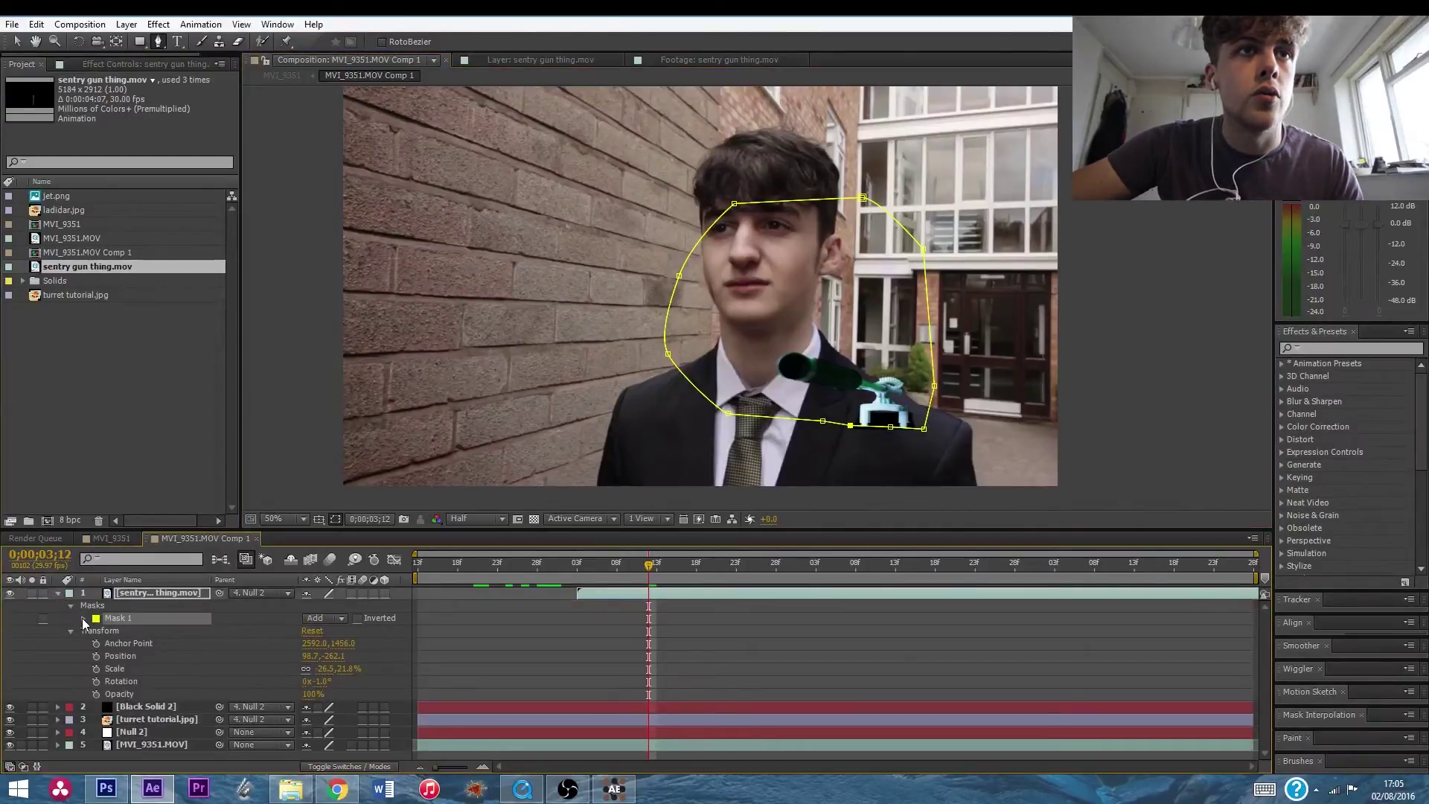
left_click(84, 618)
left_click_drag(328, 643, 359, 642)
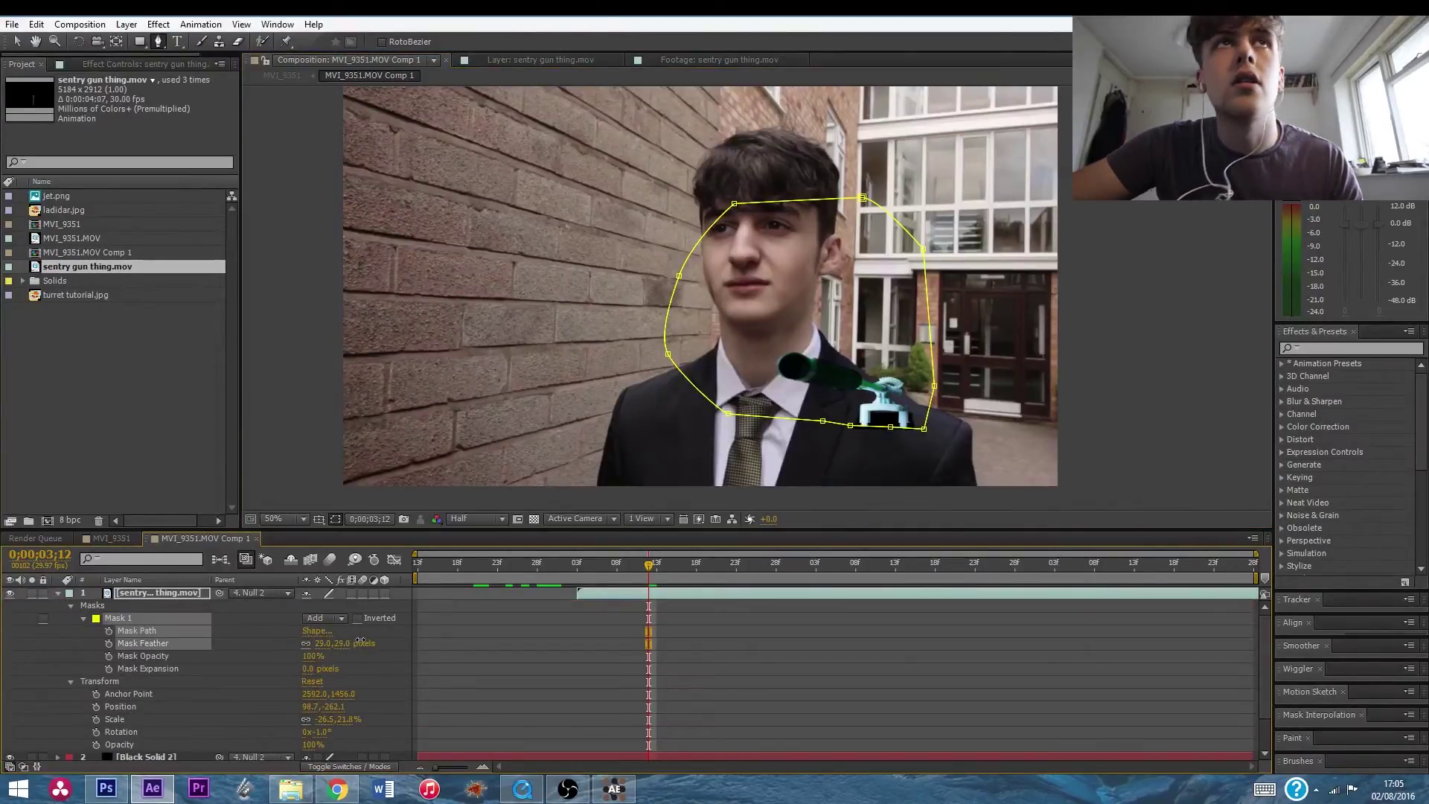
Raise the lower points of the sentry gun mask slightly along the gun's feet and set its Mask Feather to 40 pixels.
scroll(511, 302, "up", 3)
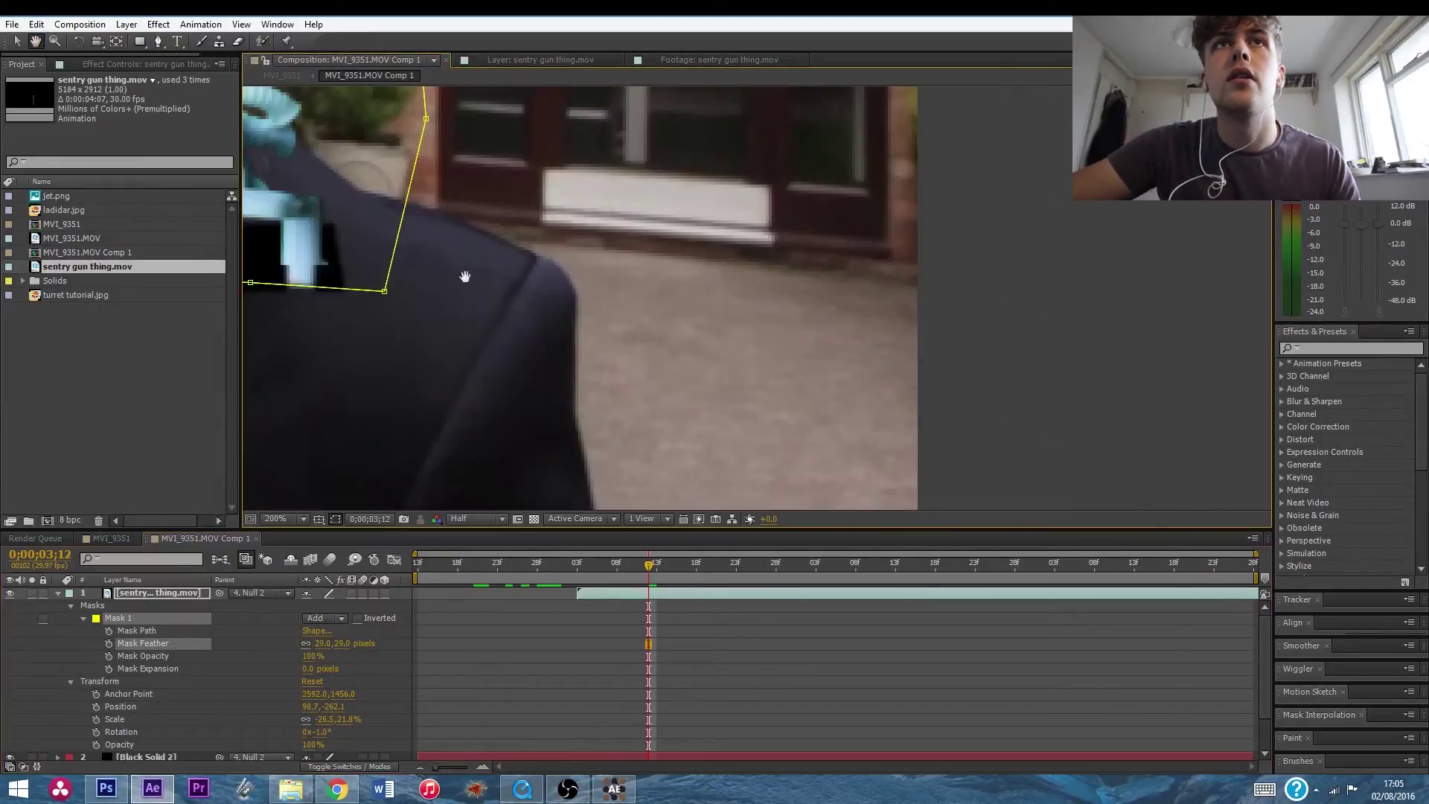
left_click_drag(511, 302, 900, 312)
left_click(16, 43)
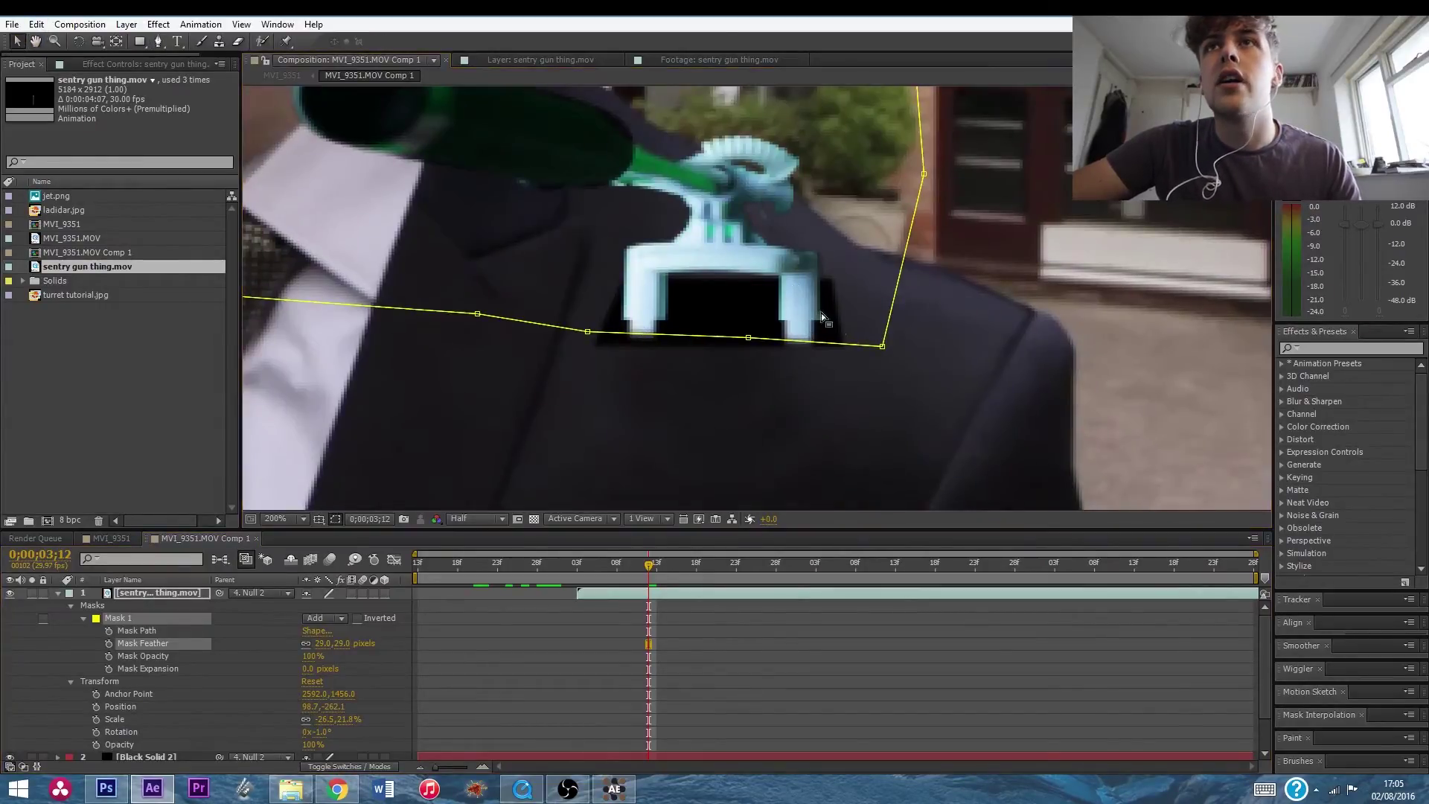
left_click_drag(883, 346, 886, 324)
left_click_drag(749, 338, 748, 333)
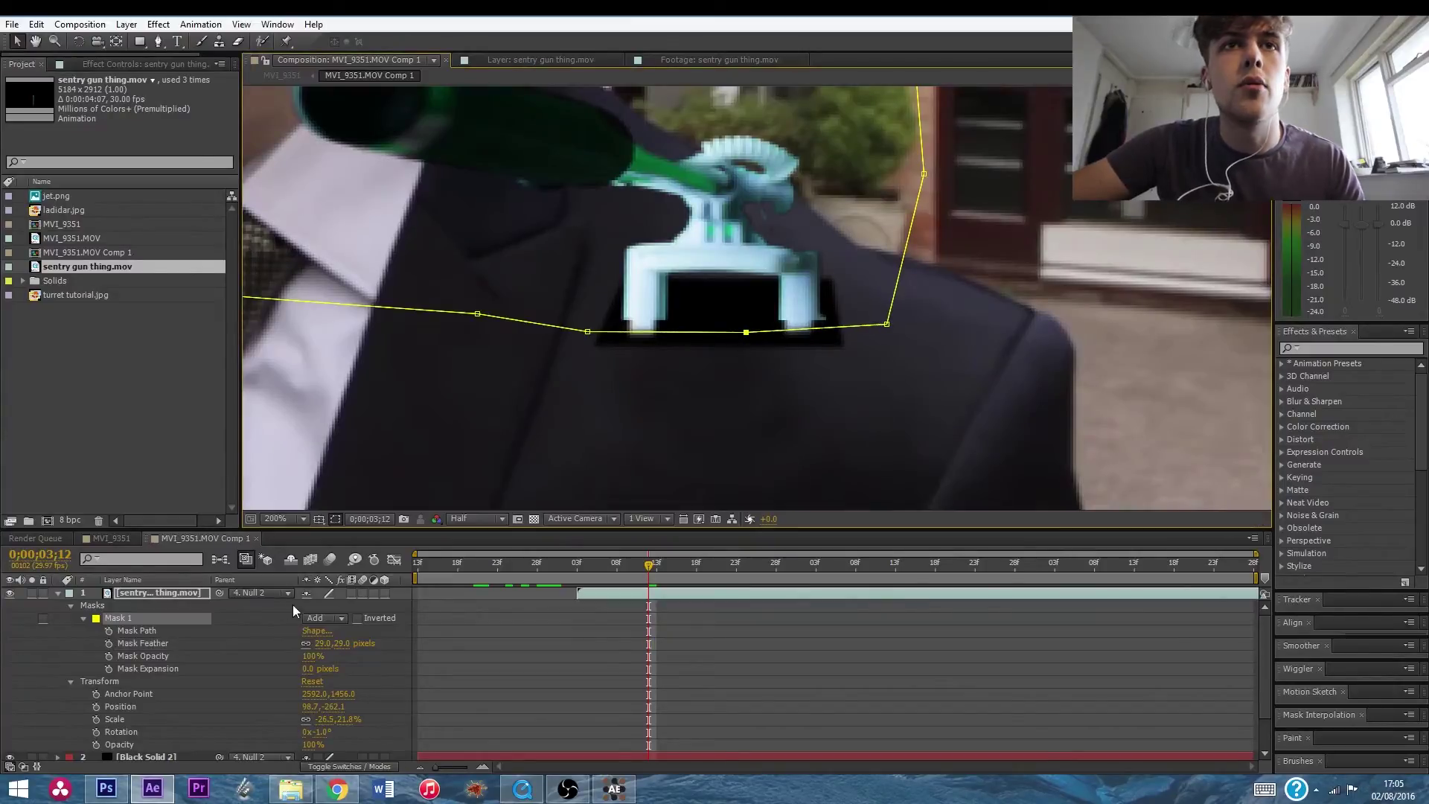
left_click_drag(345, 643, 349, 643)
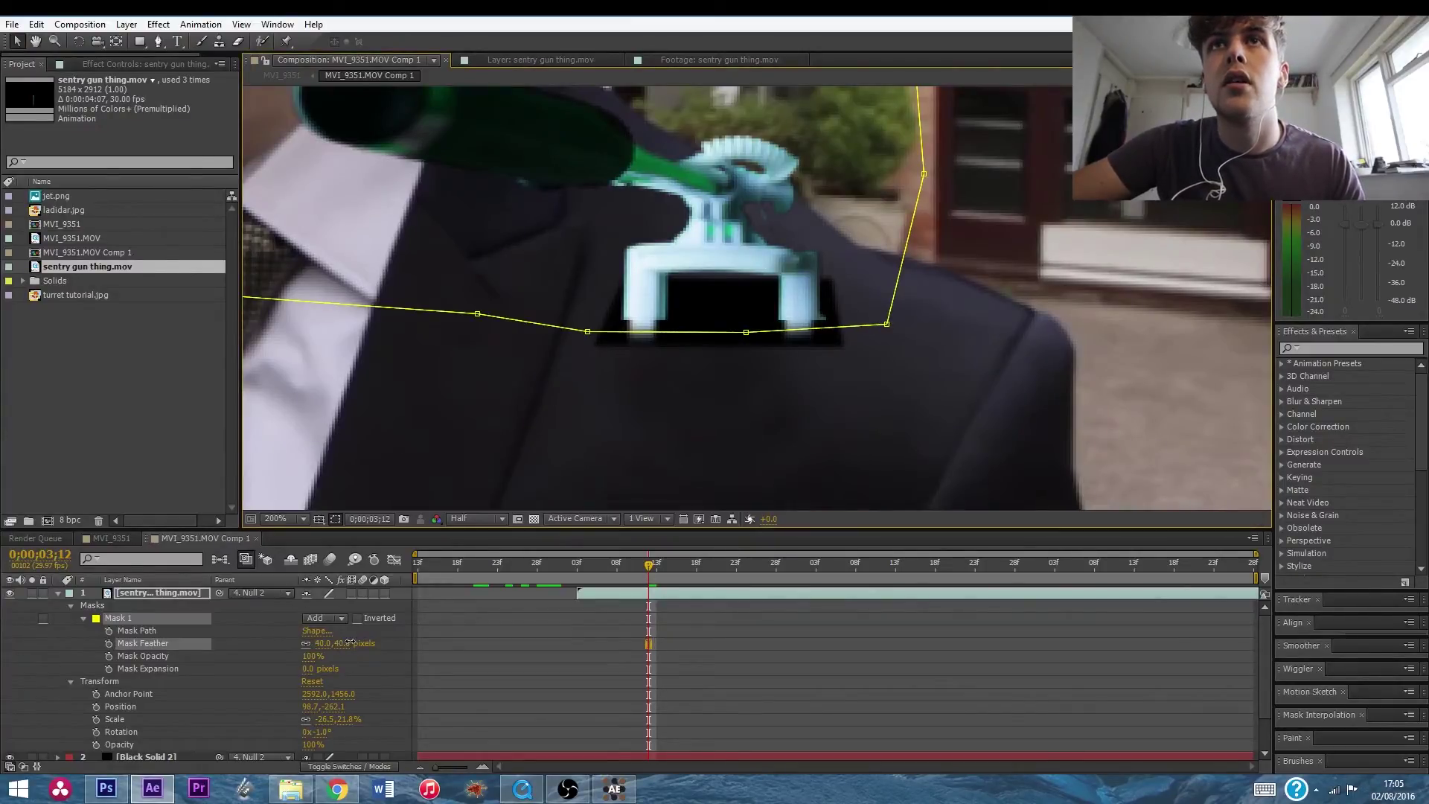
left_click_drag(588, 335, 584, 327)
left_click_drag(745, 337, 746, 334)
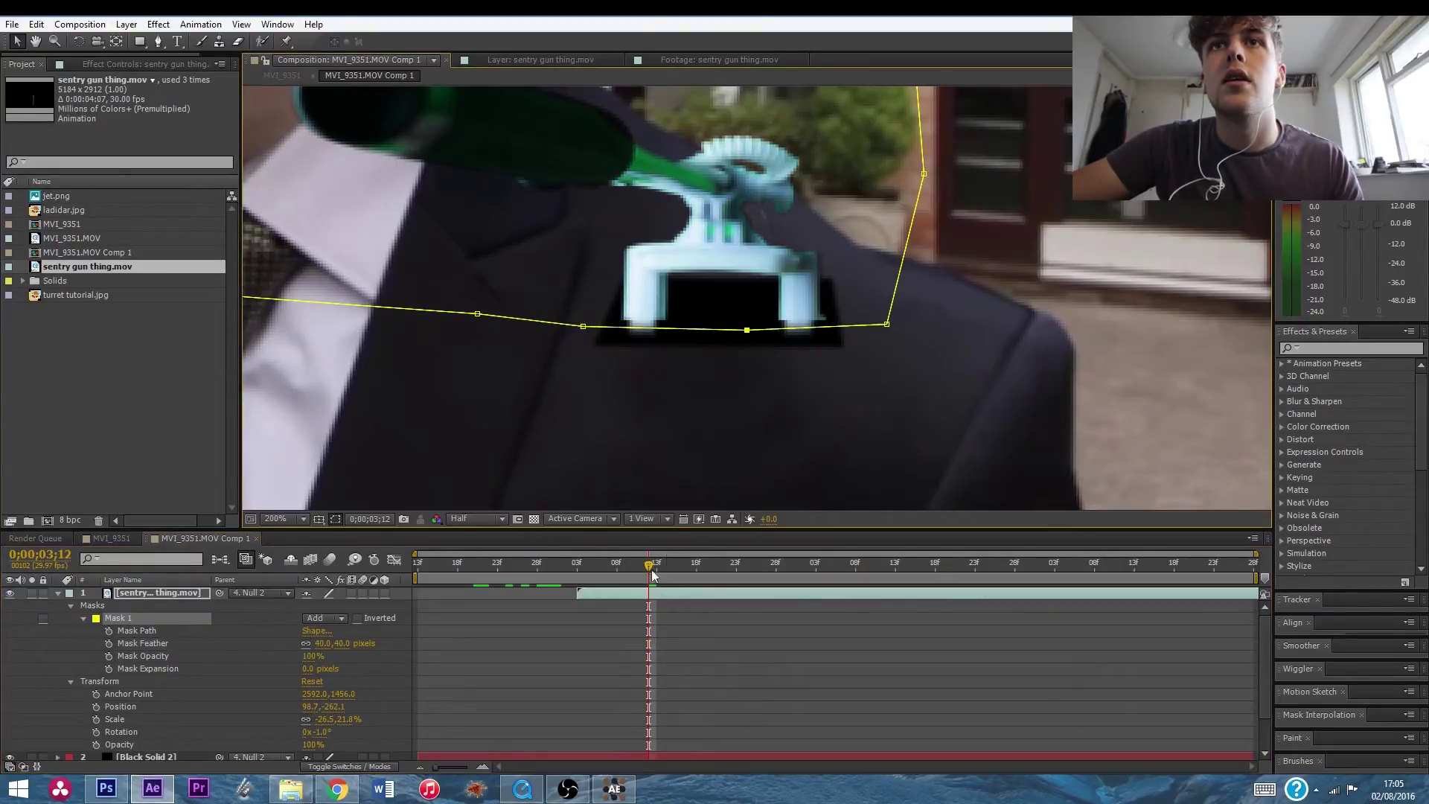
Raise the sentry gun mask's lower edge towards the hatch's upper part at 0;00;03;07 and enable Mask Path keyframing there.
left_click_drag(645, 570, 611, 569)
left_click_drag(743, 326, 738, 307)
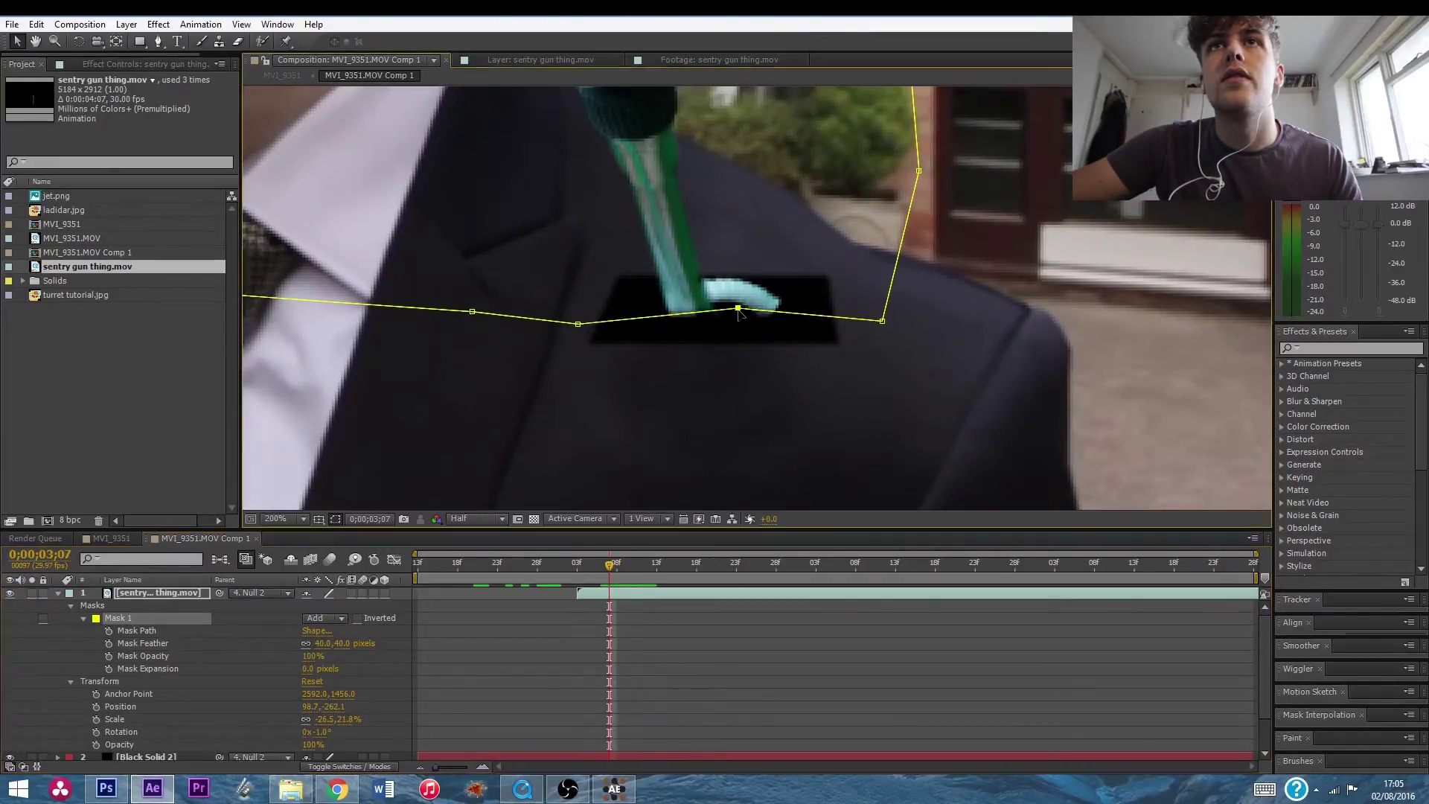
left_click_drag(577, 324, 583, 297)
left_click_drag(737, 307, 736, 304)
left_click_drag(882, 323, 882, 298)
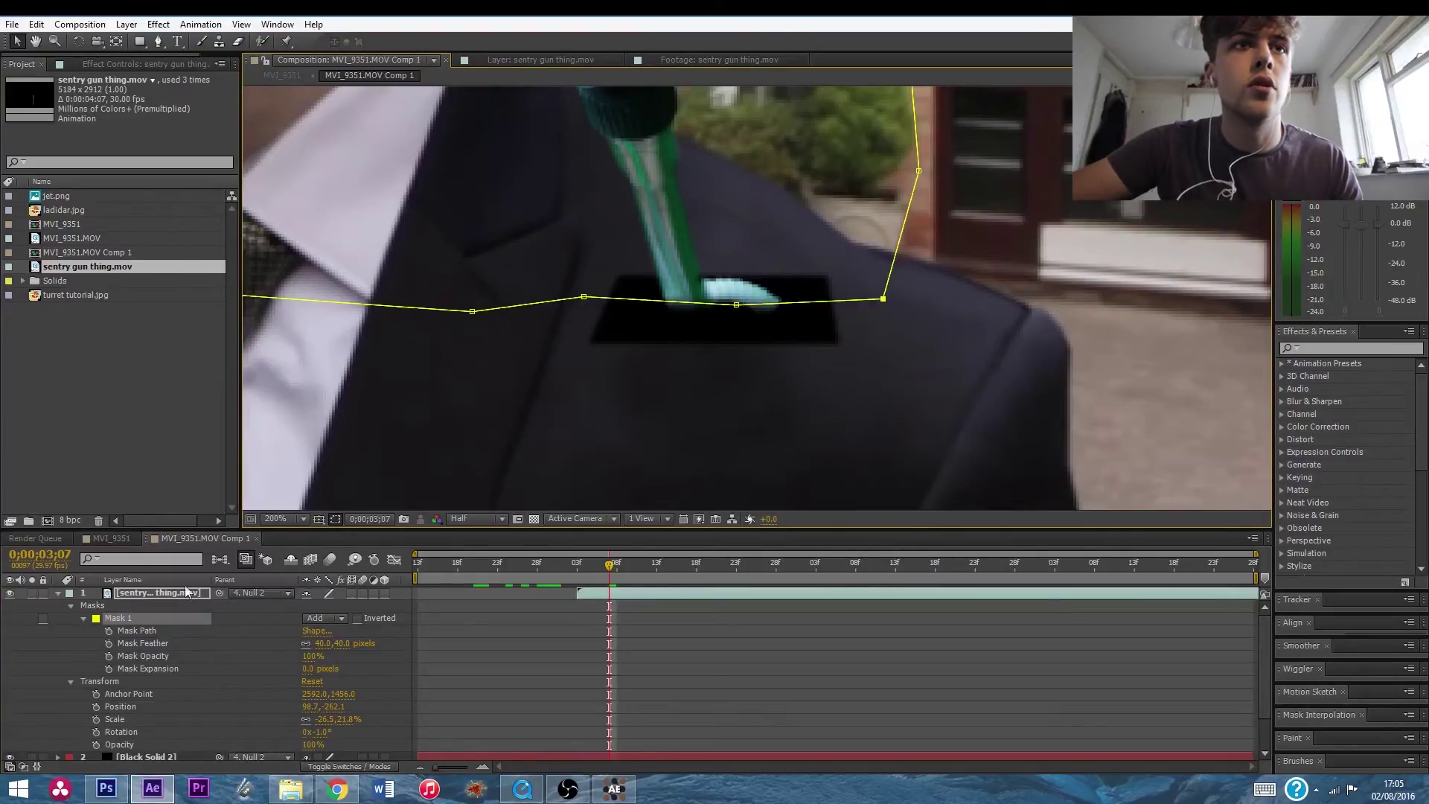
left_click(109, 630)
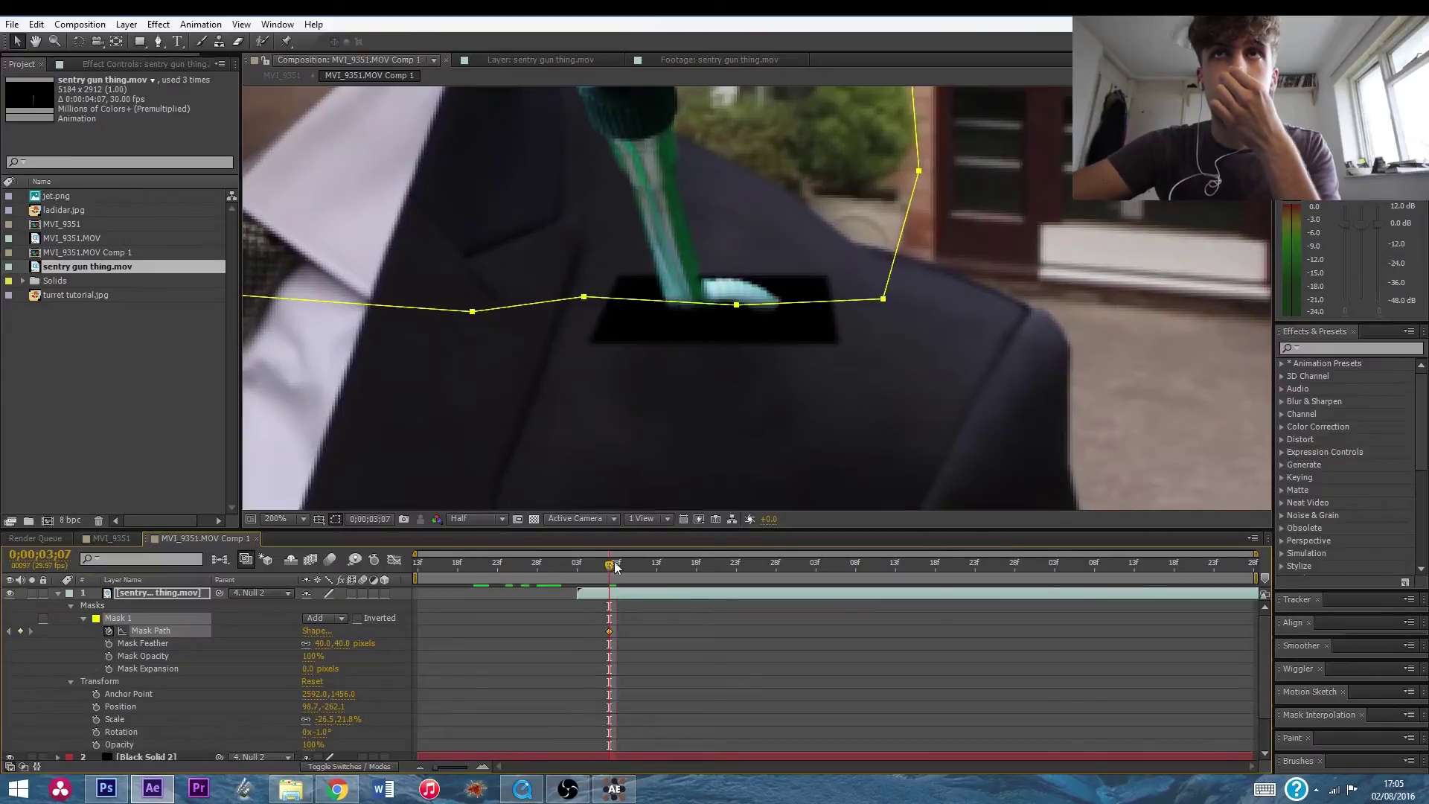
Lower the middle point of the sentry gun mask's bottom edge at 0;00;03;08 and check the mask at 0;00;03;10.
left_click_drag(614, 567, 631, 560)
left_click(586, 301)
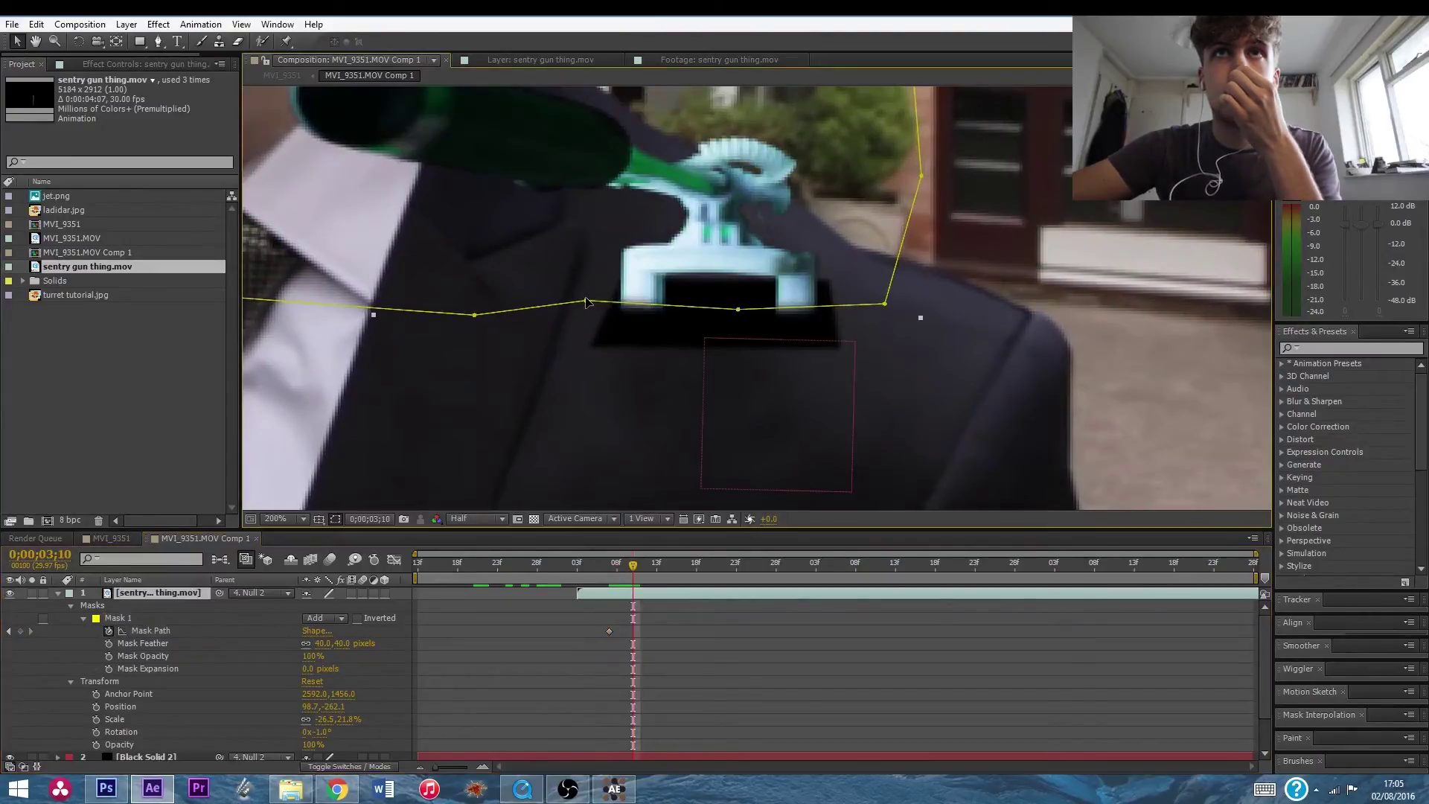
left_click_drag(631, 570, 619, 574)
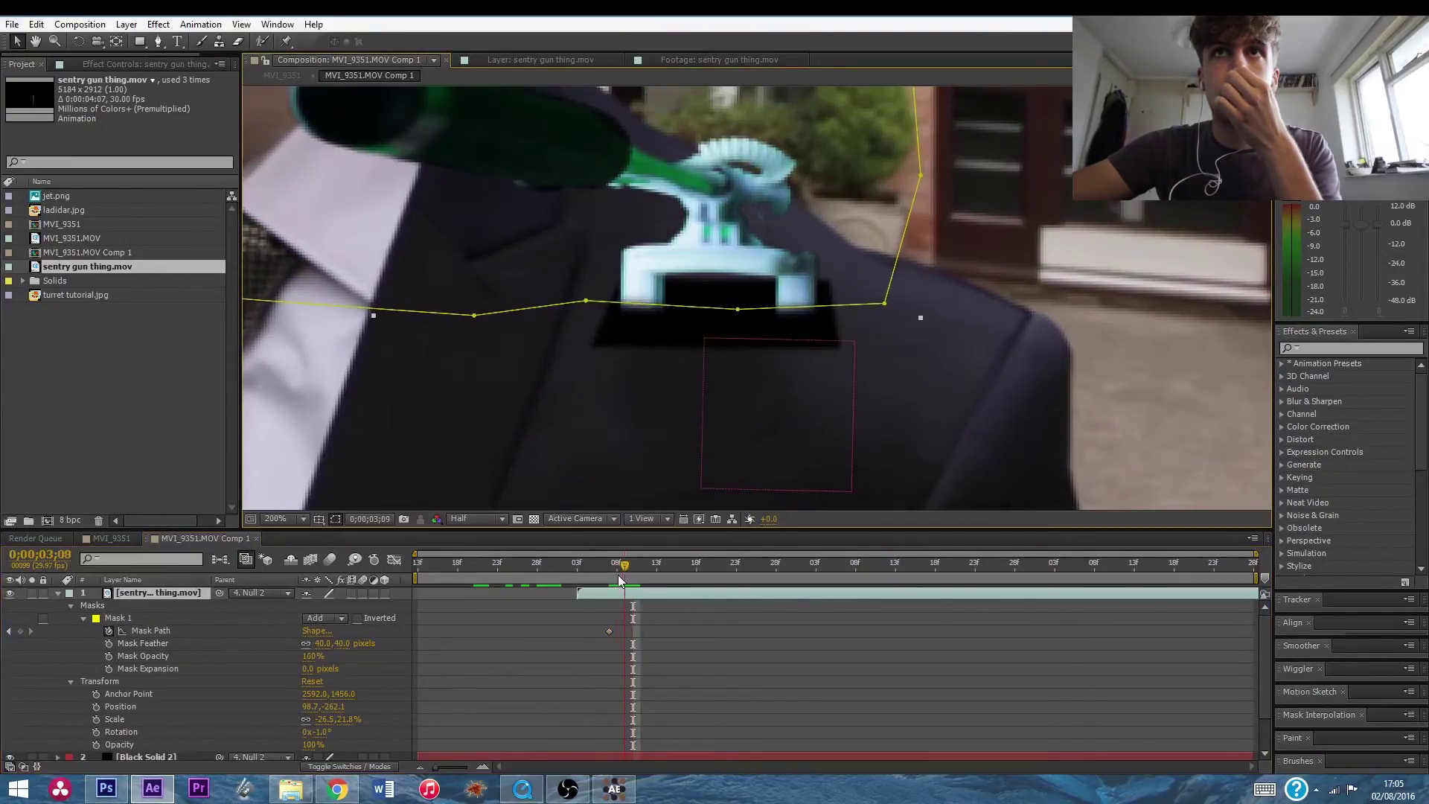
left_click_drag(737, 307, 734, 321)
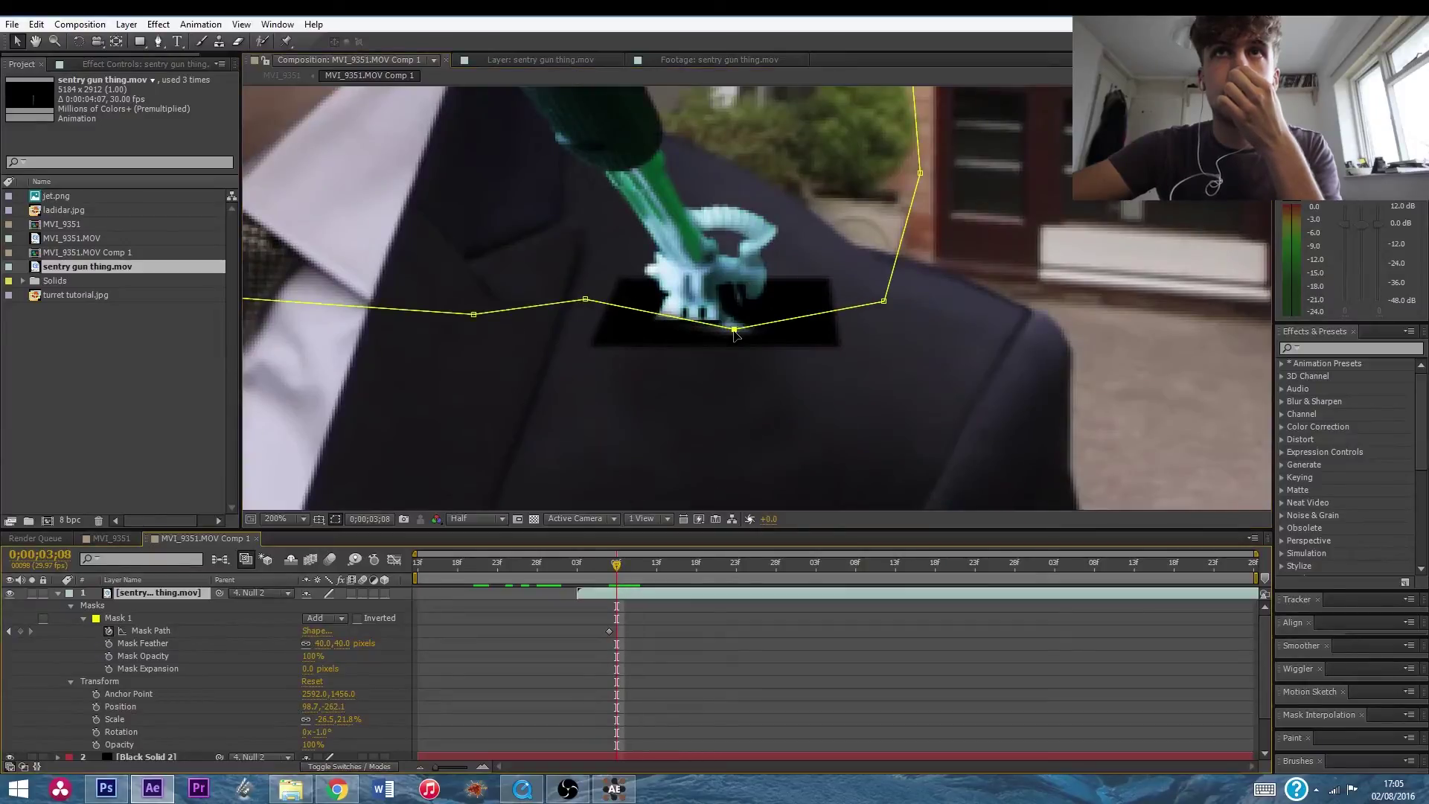
left_click_drag(623, 579, 632, 575)
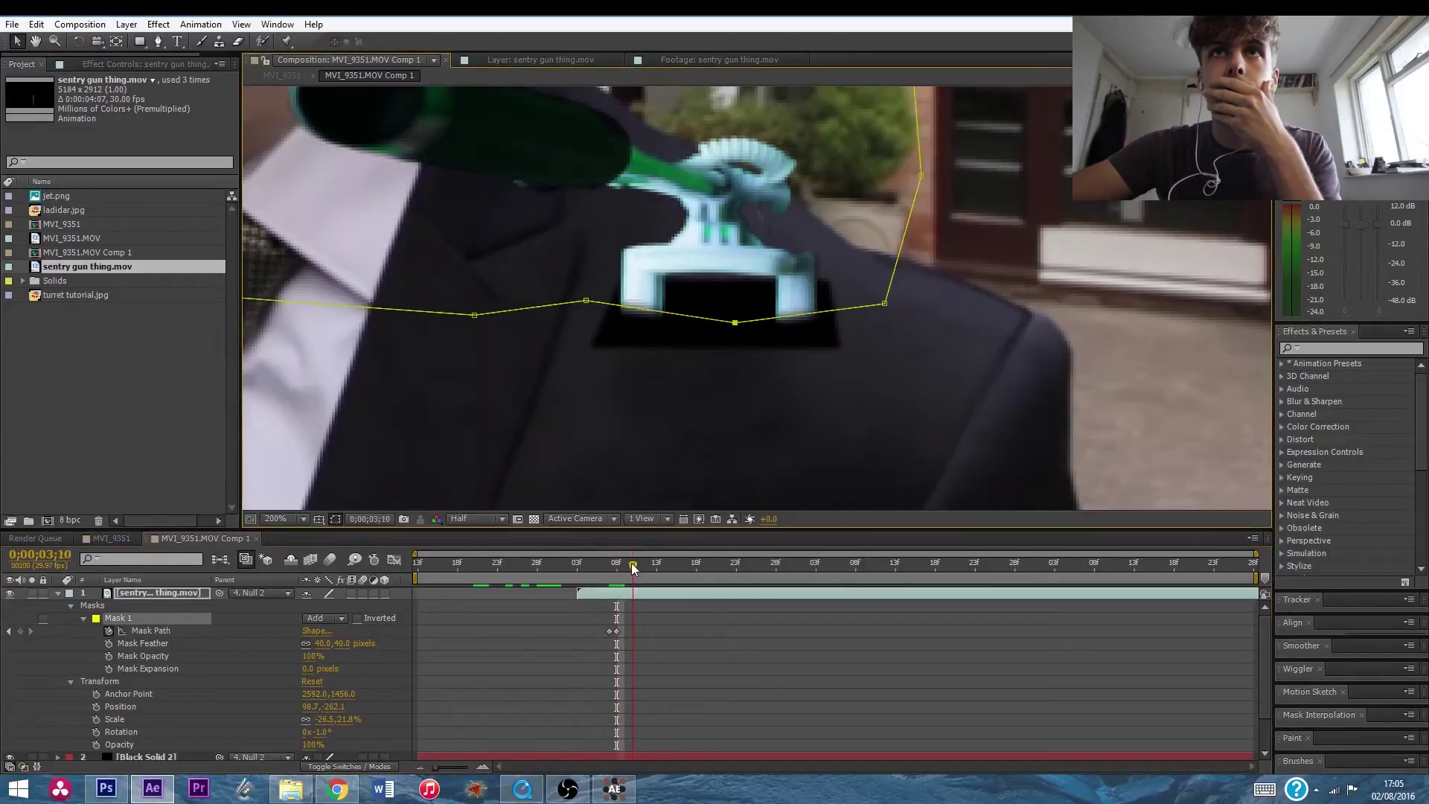
Lower the bottom points of the sentry gun mask beneath the gun's feet at 0;00;03;10 and preview the composition fitted to view.
left_click_drag(586, 302, 585, 321)
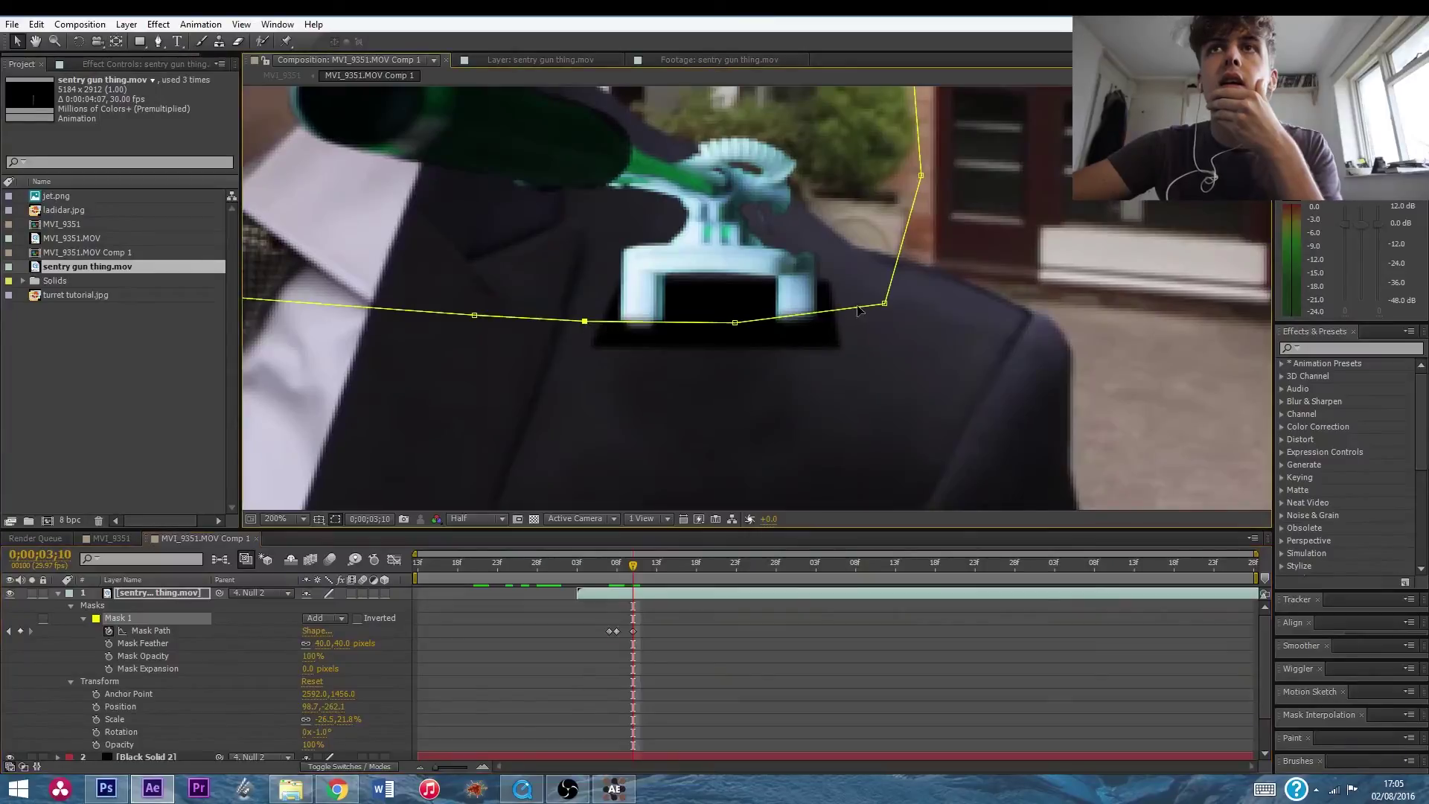
left_click_drag(885, 305, 885, 325)
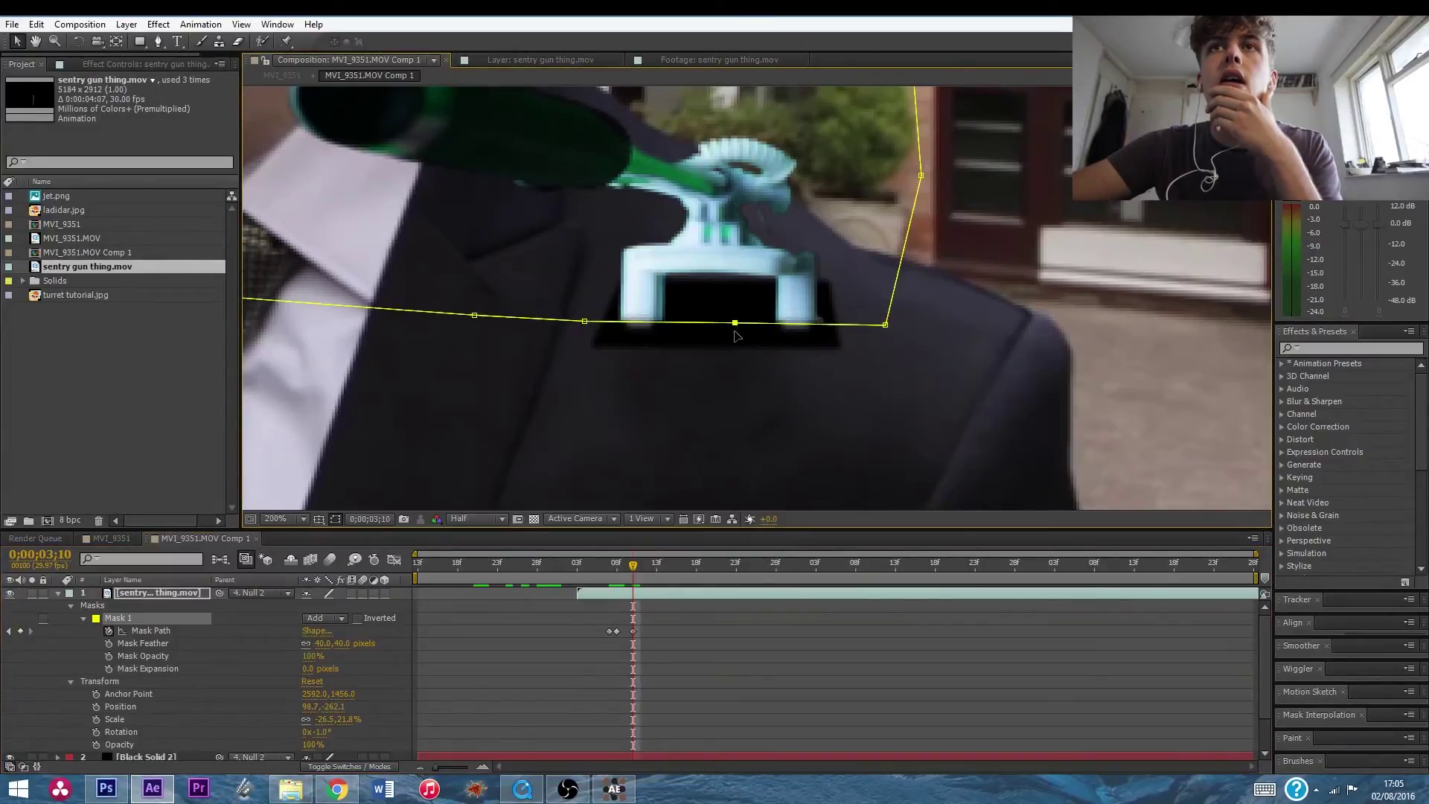
left_click_drag(734, 327, 735, 335)
scroll(737, 346, "down", 4)
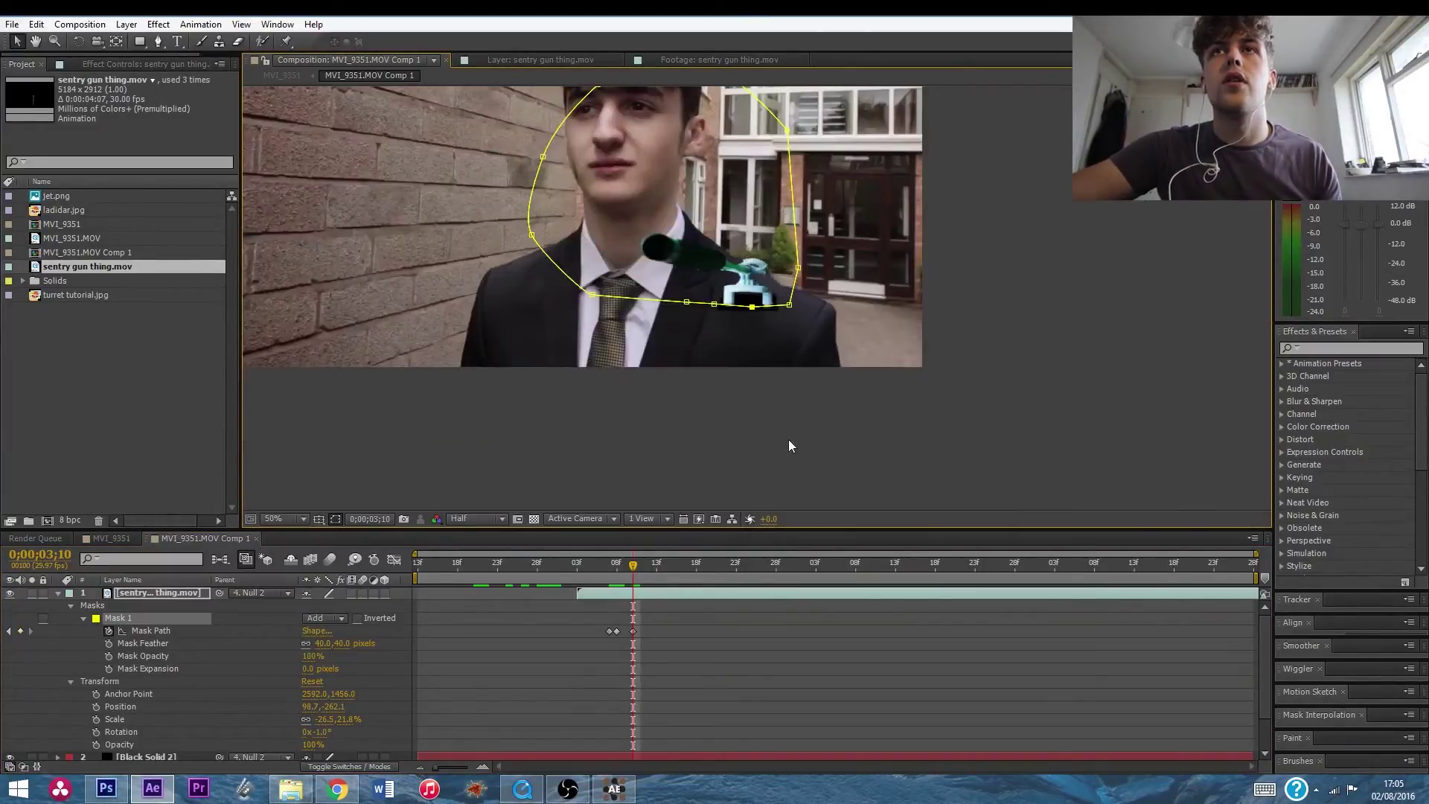
left_click(788, 440)
left_click(296, 519)
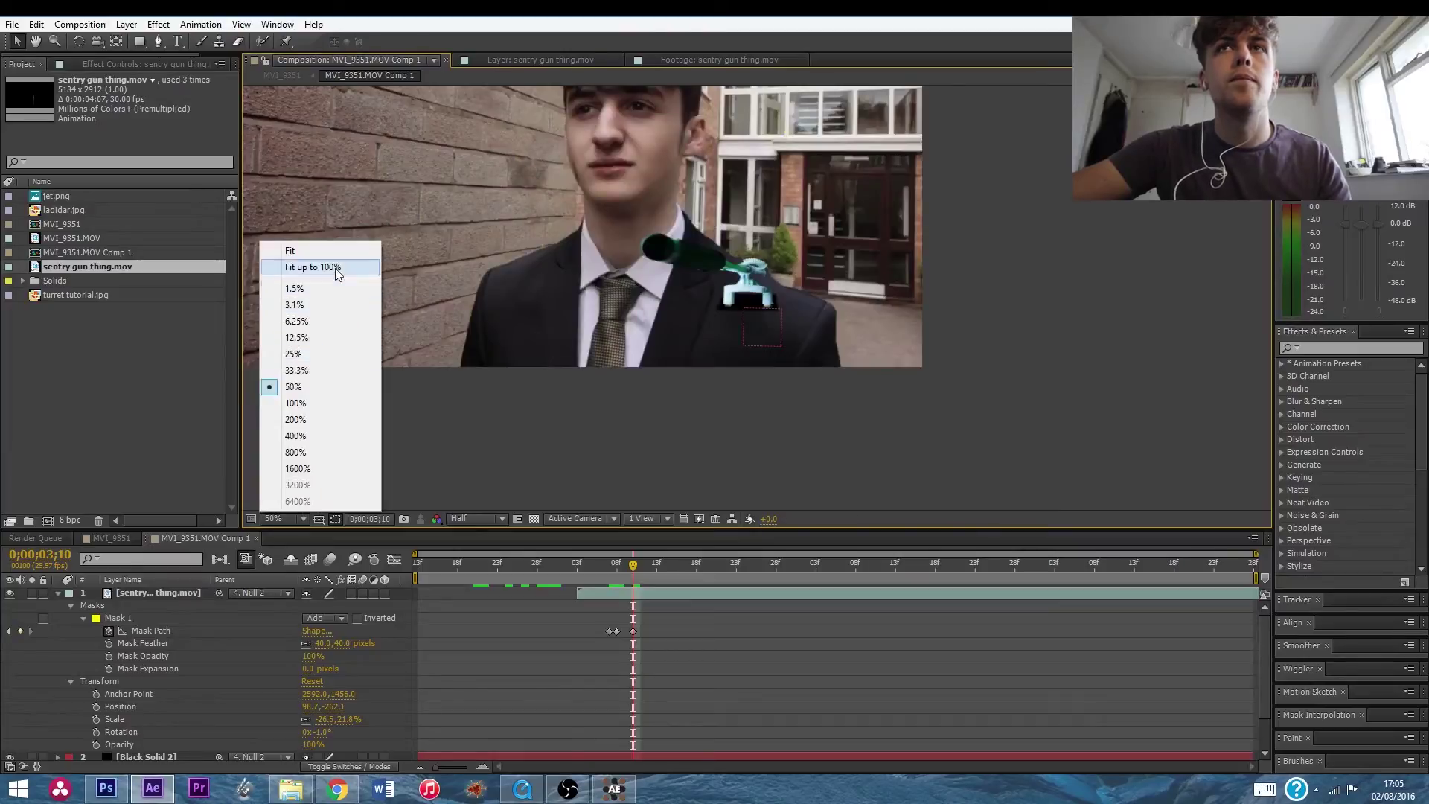
left_click(336, 269)
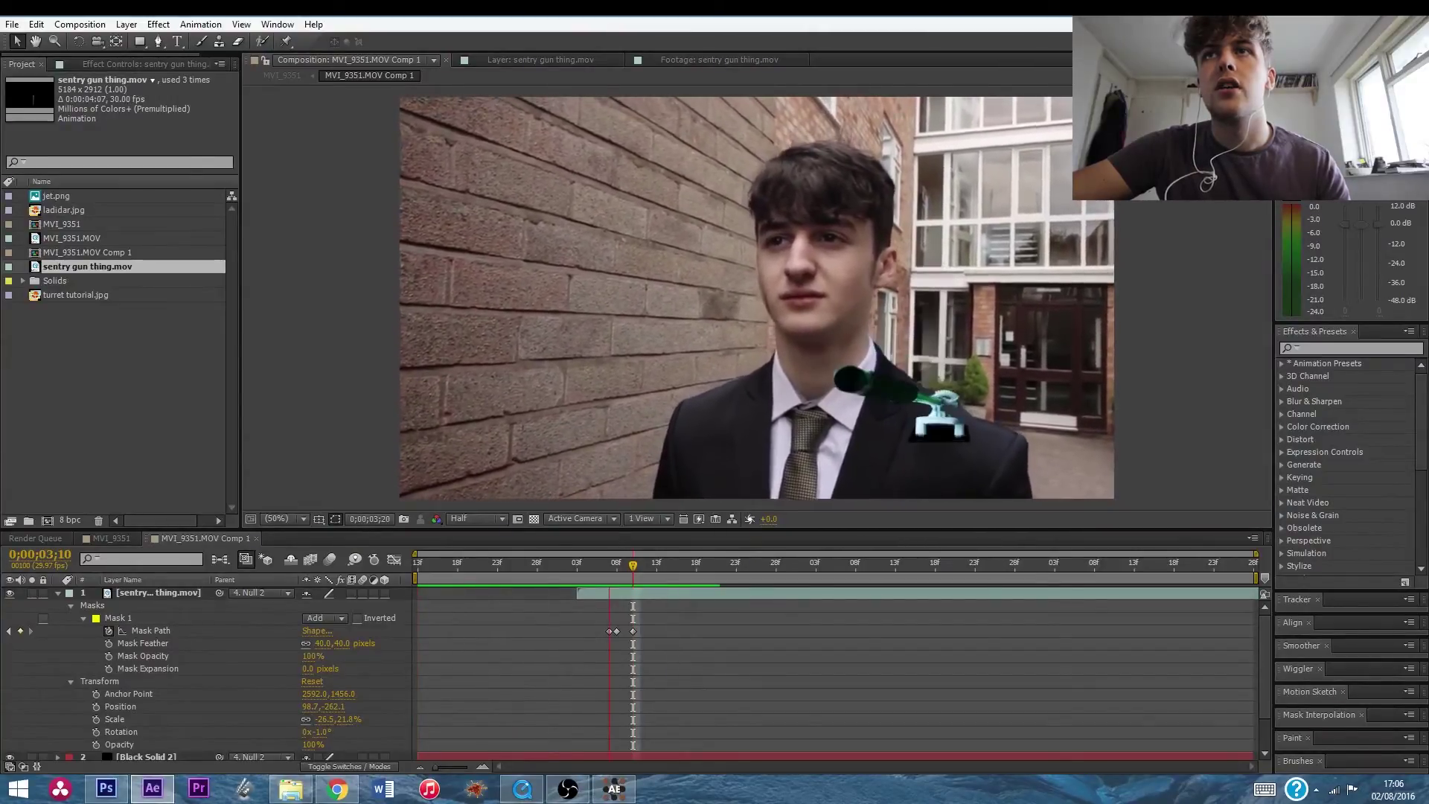
key("space")
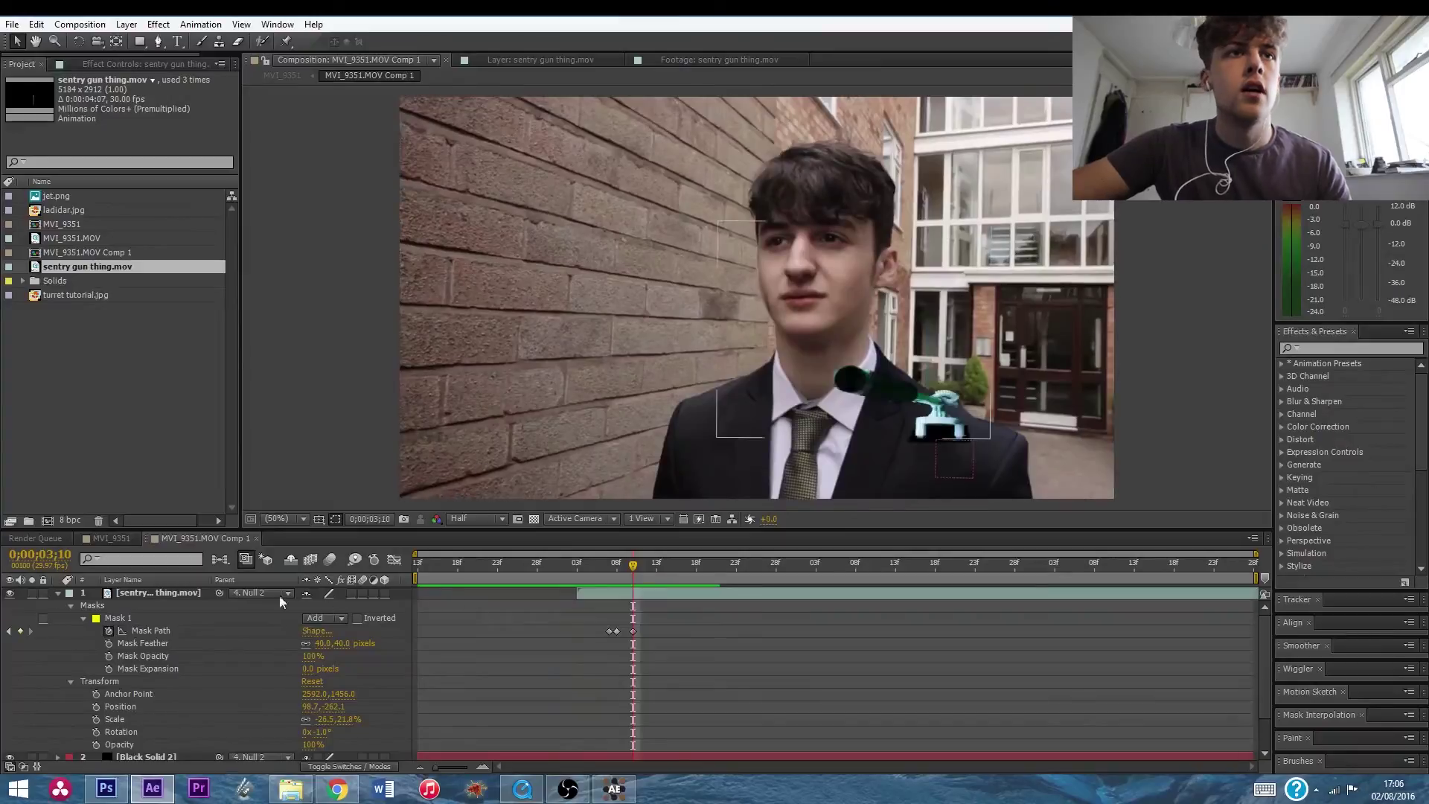
Duplicate the sentry gun layer and shift the lower copy one frame earlier so that it starts at 0;00;03;02.
left_click(58, 592)
left_click_drag(633, 566, 575, 573)
left_click(597, 595)
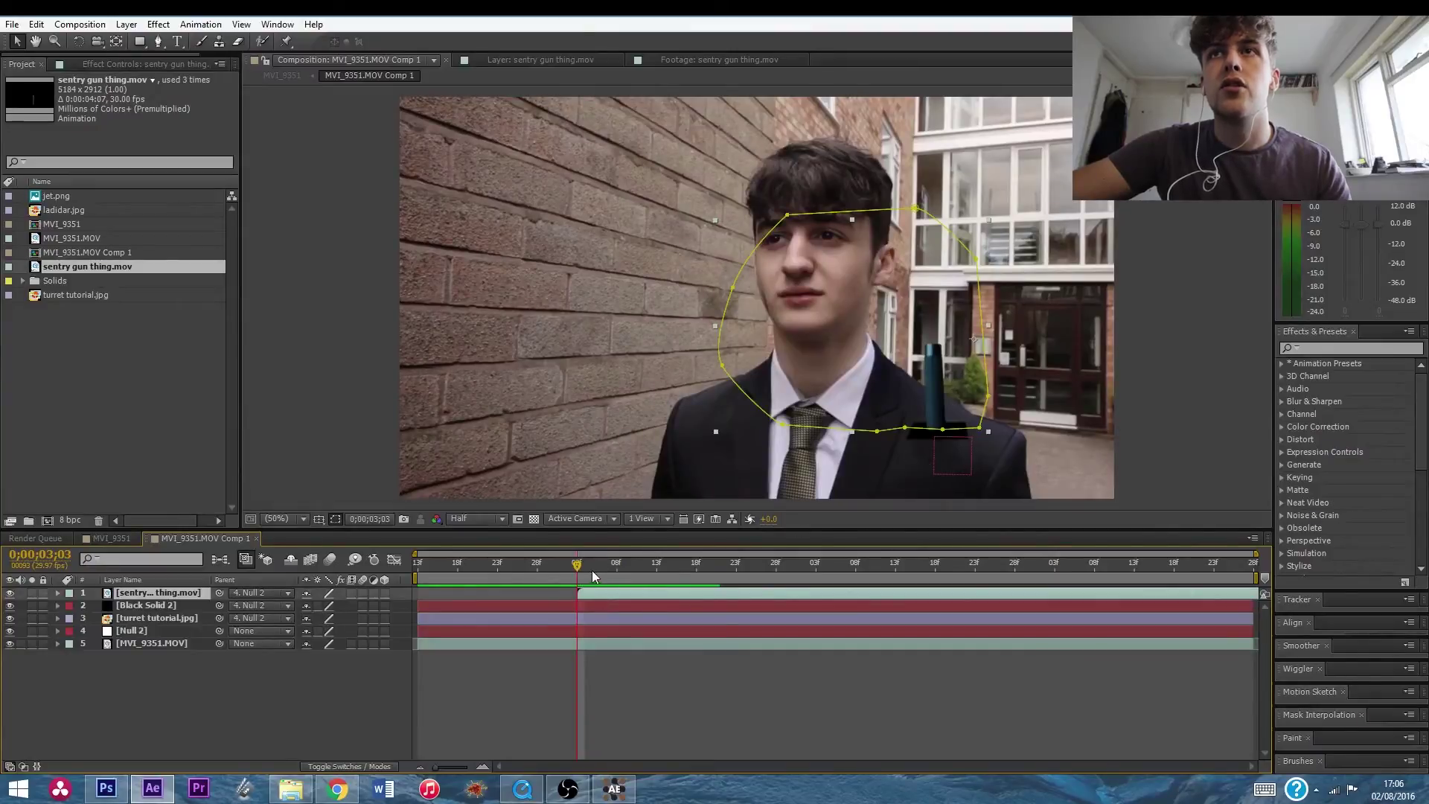
left_click_drag(574, 570, 575, 571)
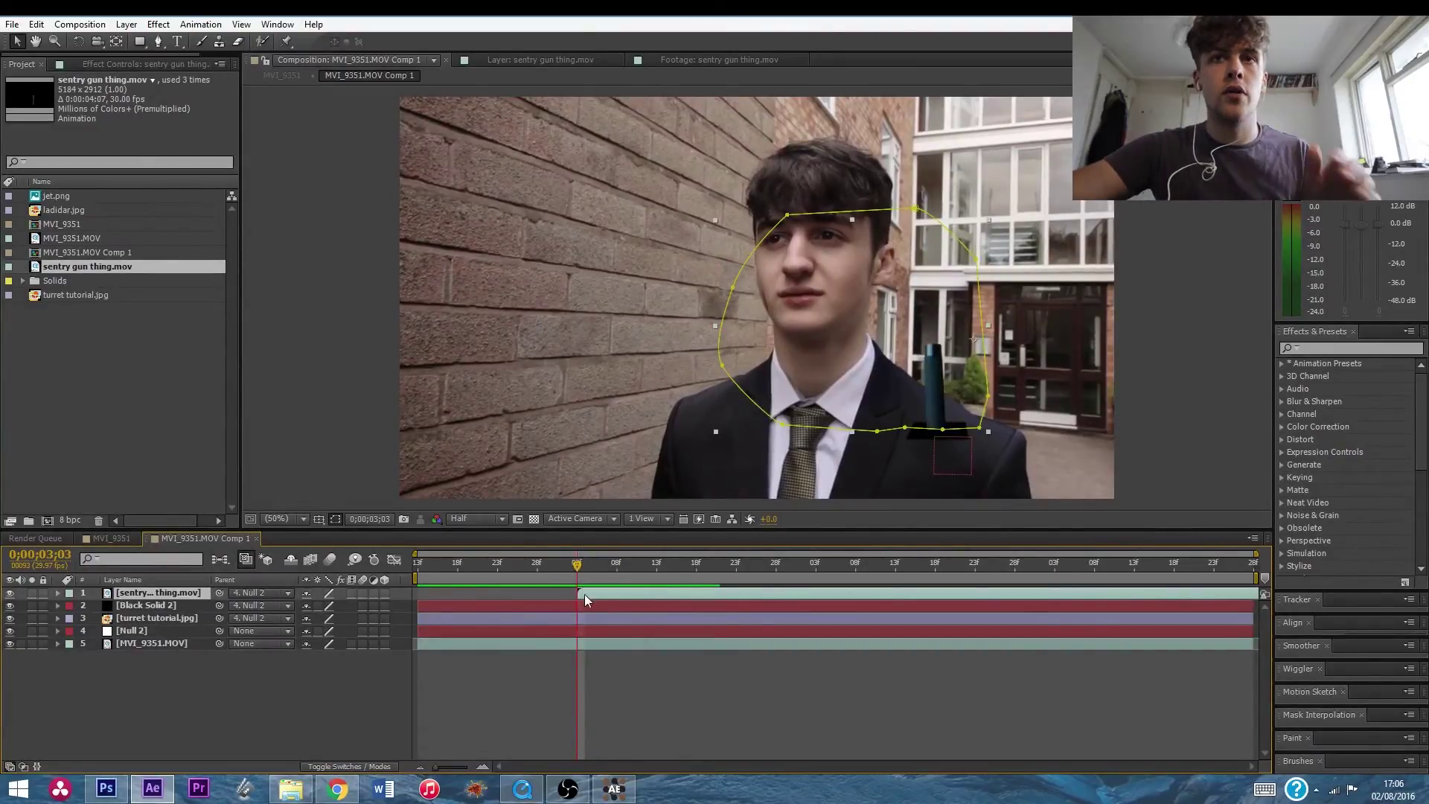
key("ctrl+d")
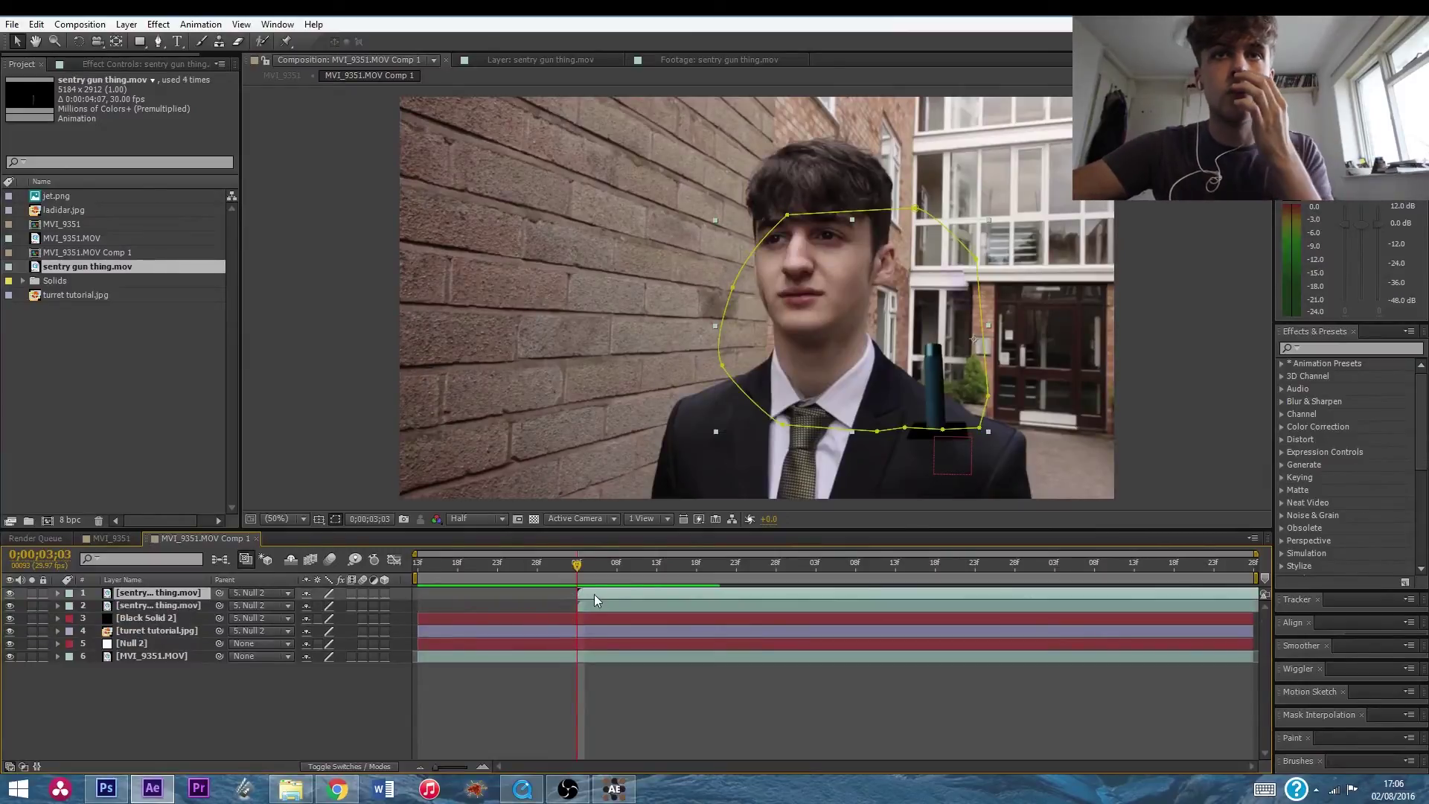
left_click_drag(598, 608, 594, 607)
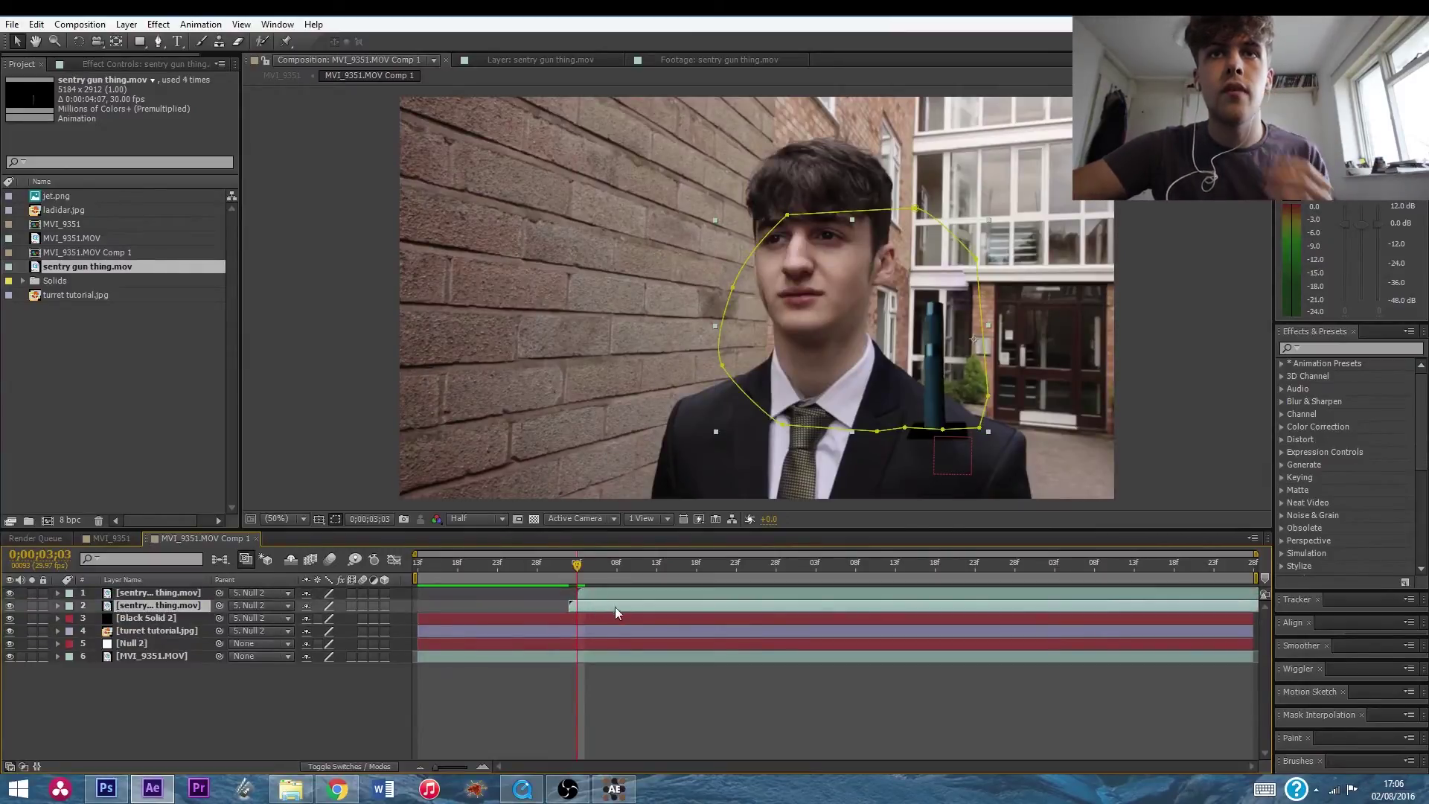
Extend the composition's duration to 0;00;23;15 and trim the lower sentry gun copy to the single frame at 0;00;03;02.
left_click(80, 24)
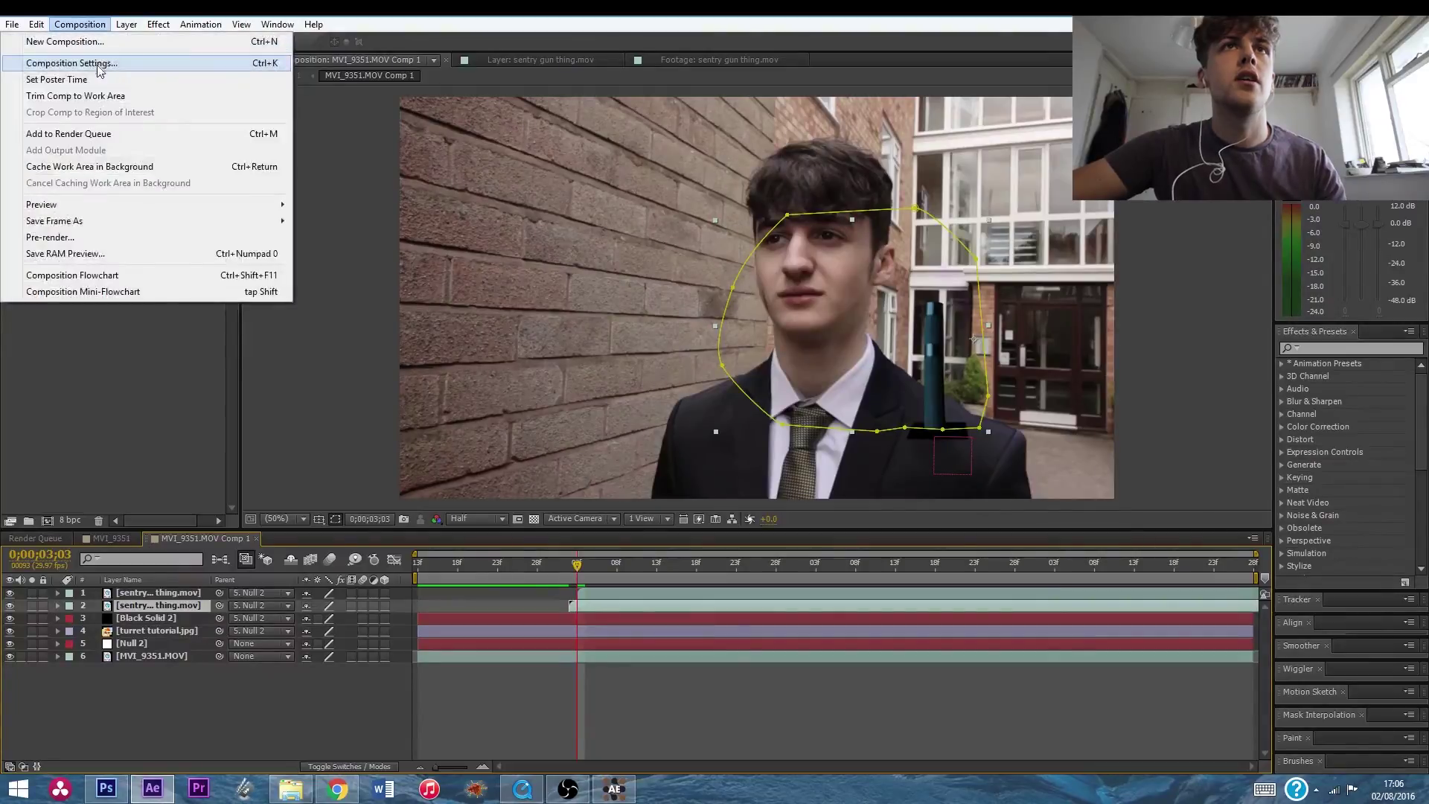
left_click(104, 62)
left_click(462, 380)
key("BackSpace")
type("2")
key("Return")
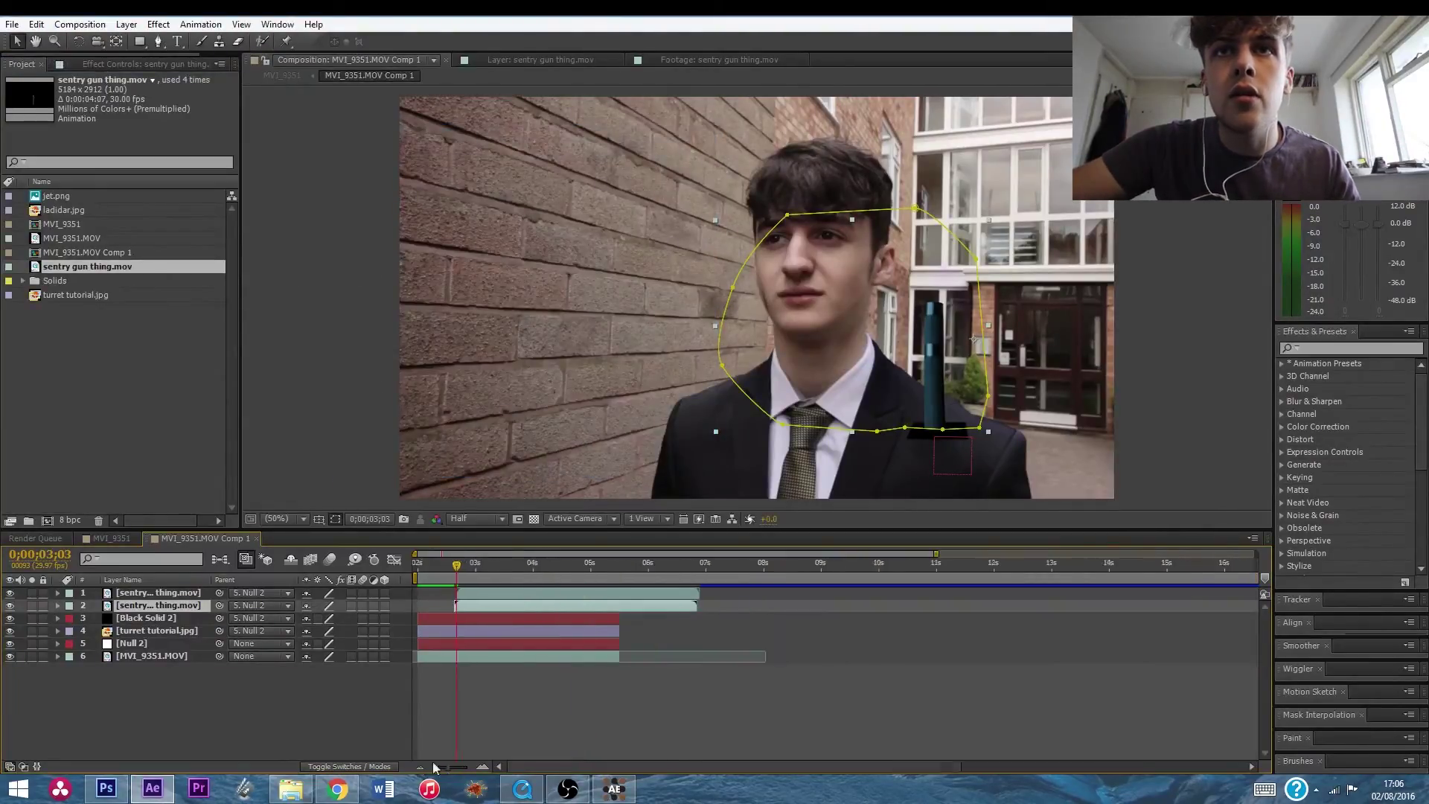
left_click(436, 664)
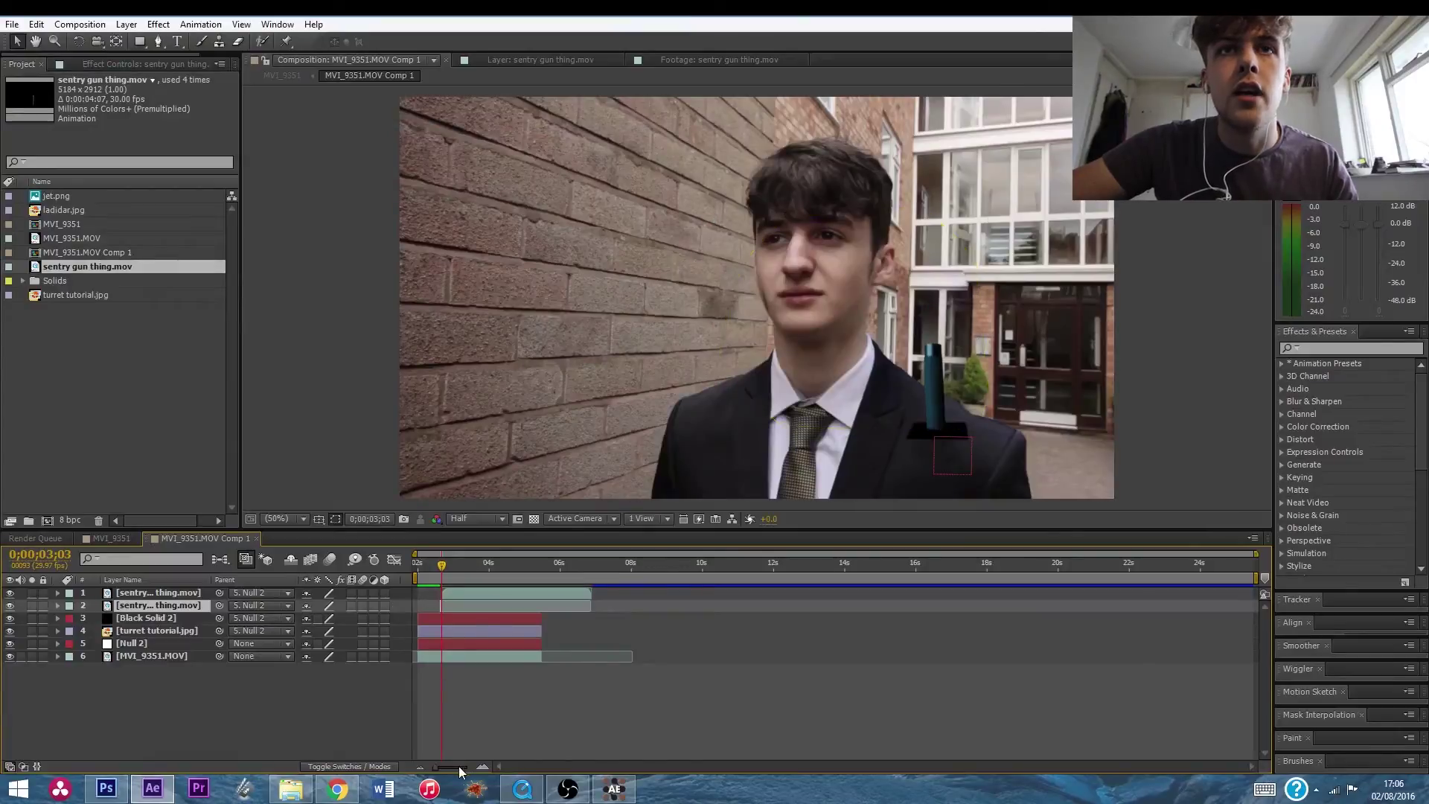
left_click_drag(460, 769, 470, 769)
left_click(823, 603)
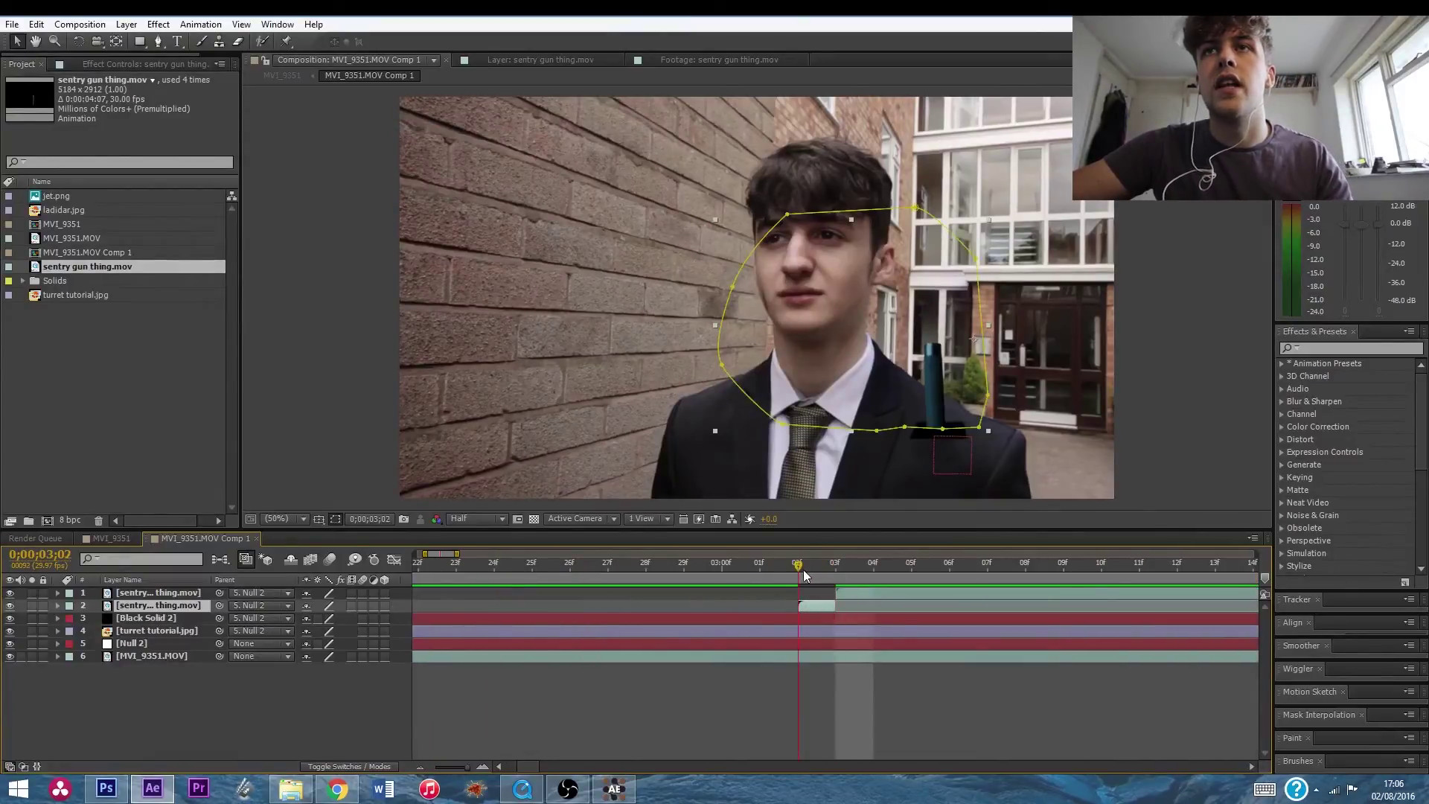
key("Page_Up")
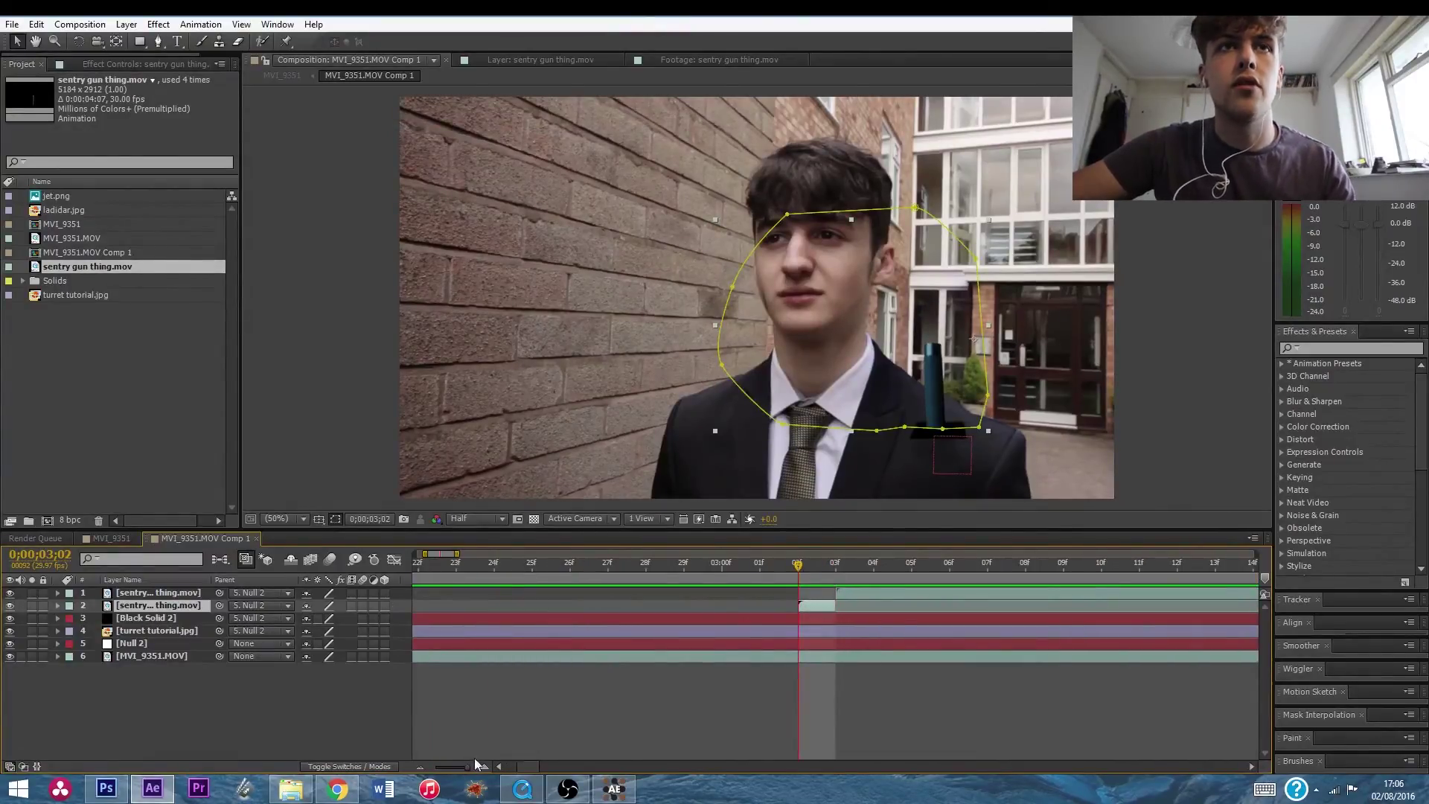
Restore the composition's original duration and fit the whole composition in the timeline.
left_click(67, 26)
left_click(97, 60)
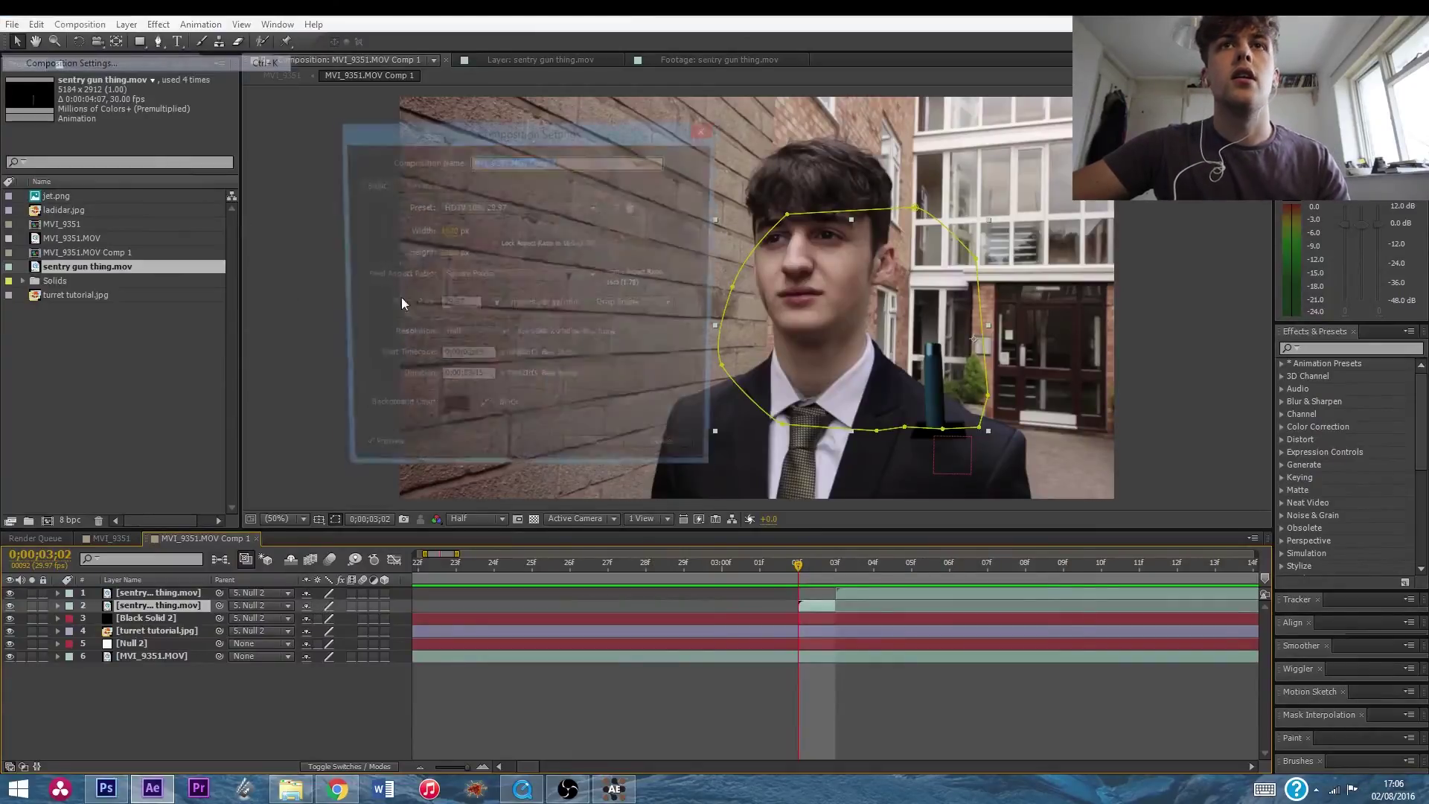
left_click(463, 381)
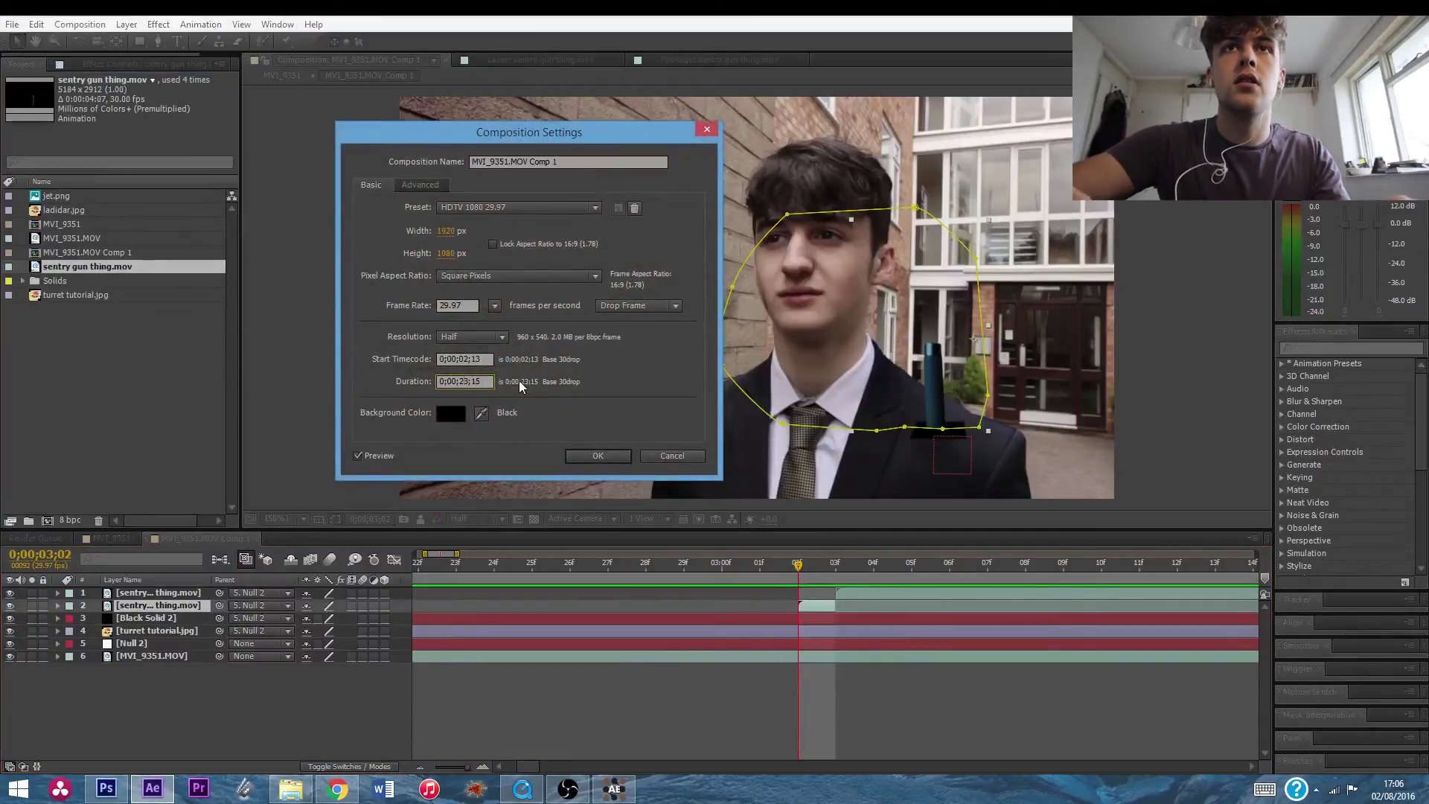
key("Return")
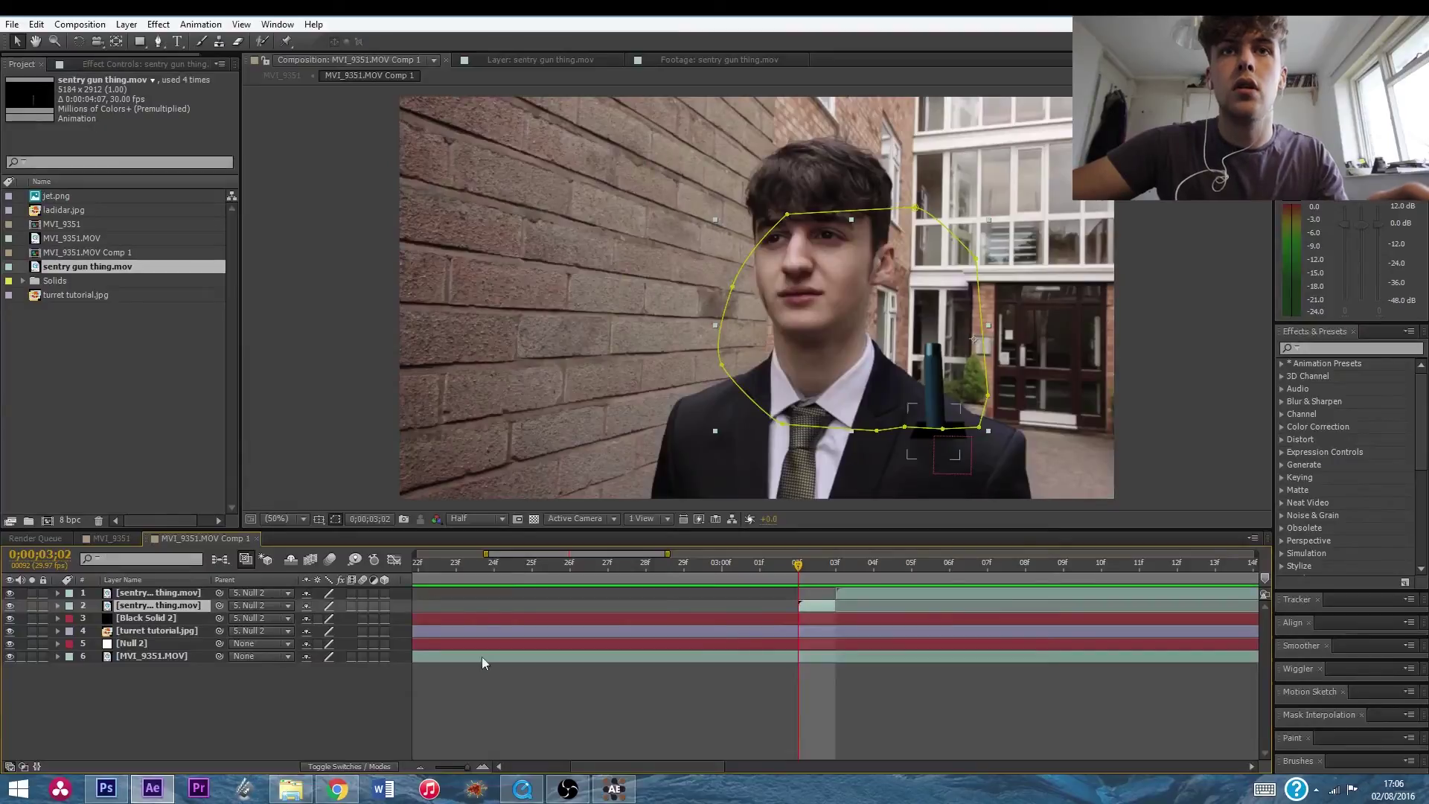
left_click_drag(465, 770, 393, 746)
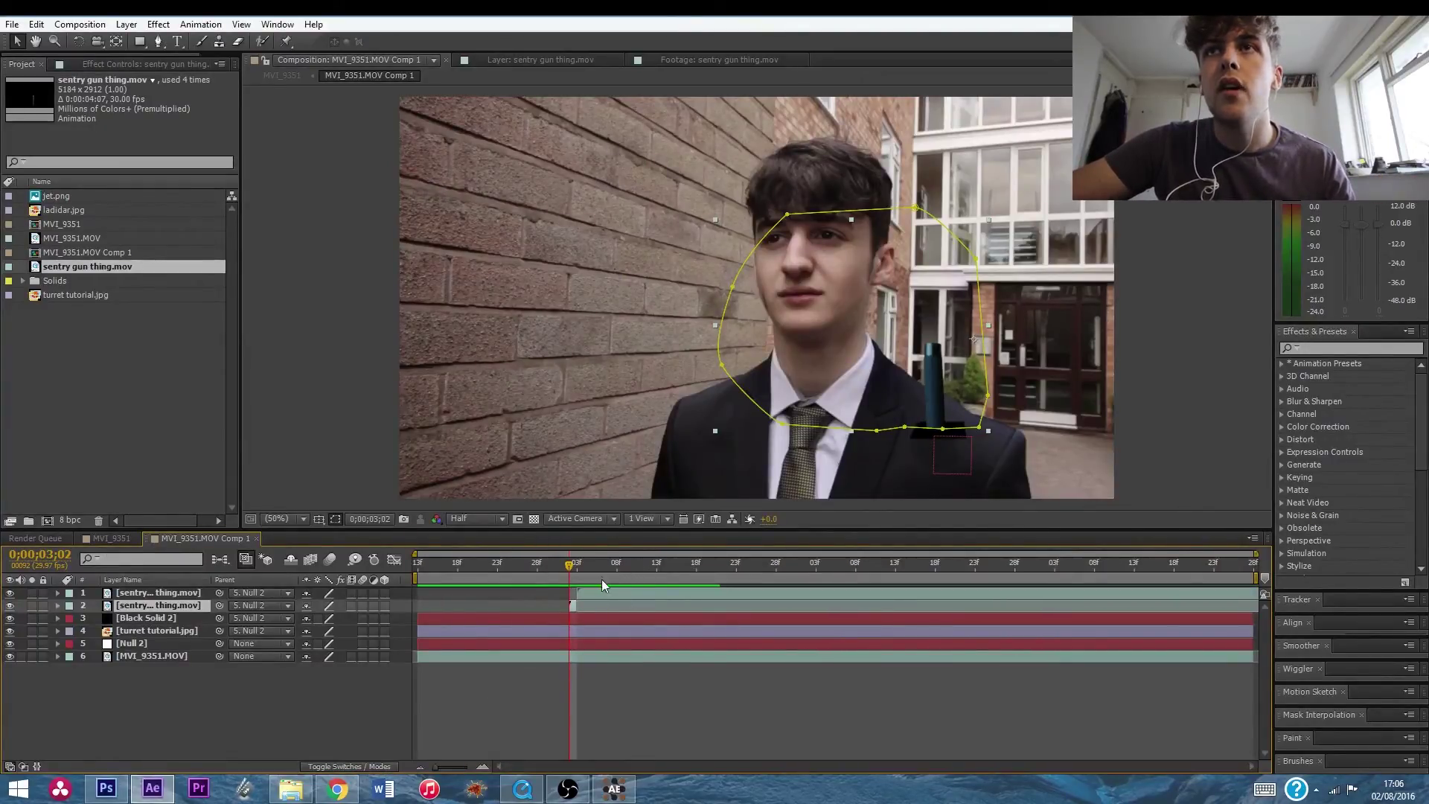
Move the one-frame sentry gun copy down into the hatch at 0;00;03;02 and raise its mask's lower points to the hatch's front edge.
left_click_drag(945, 384, 908, 439)
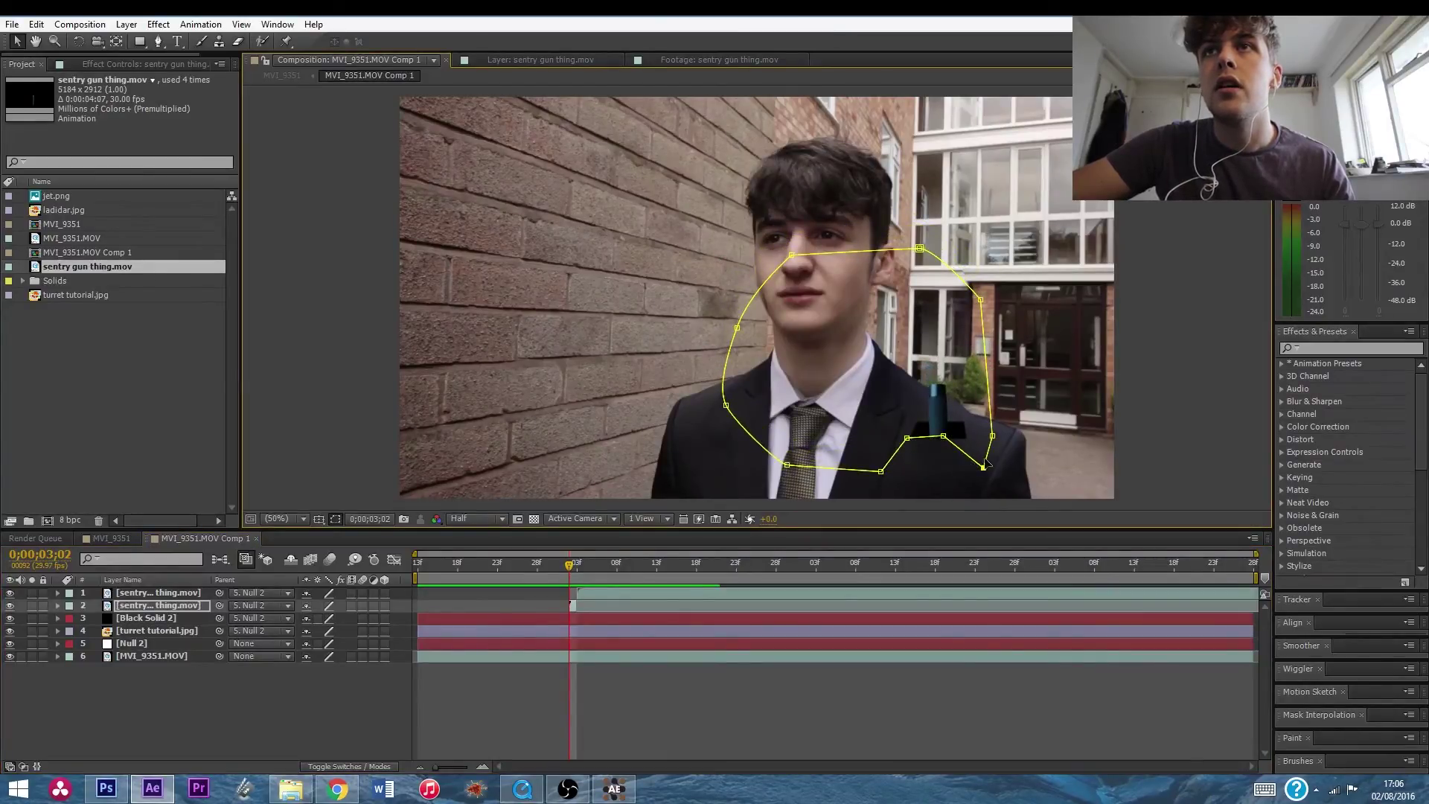
left_click_drag(983, 467, 991, 440)
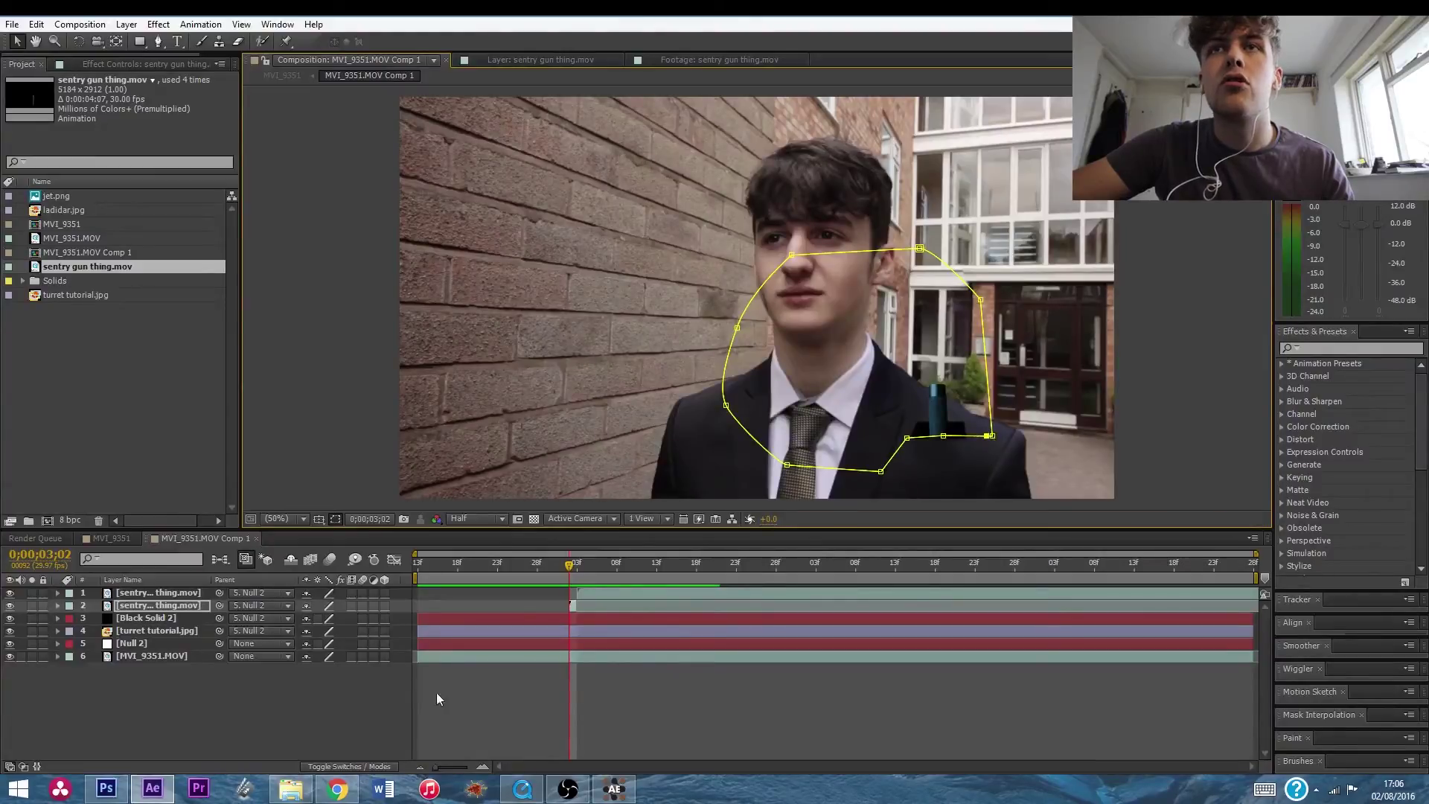
left_click(337, 703)
mouse_move(569, 565)
left_mouse_down()
mouse_move(582, 561)
mouse_move(567, 560)
left_mouse_up()
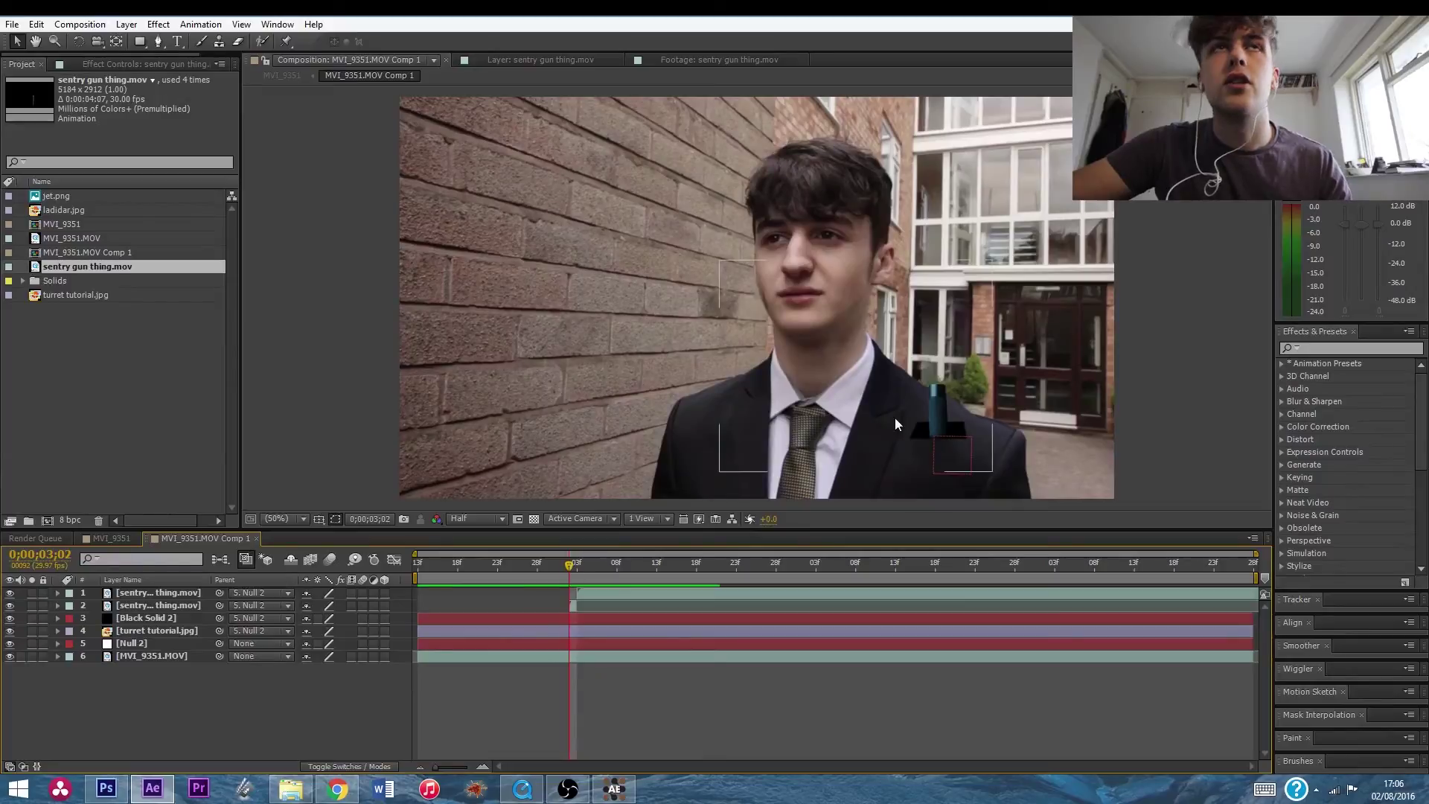
Examine the barrel at 200% and nudge the one-frame sentry gun copy slightly towards the actor's lapel at 0;00;03;02.
key("h")
left_click_drag(773, 251, 640, 237)
scroll(692, 312, "up", 4)
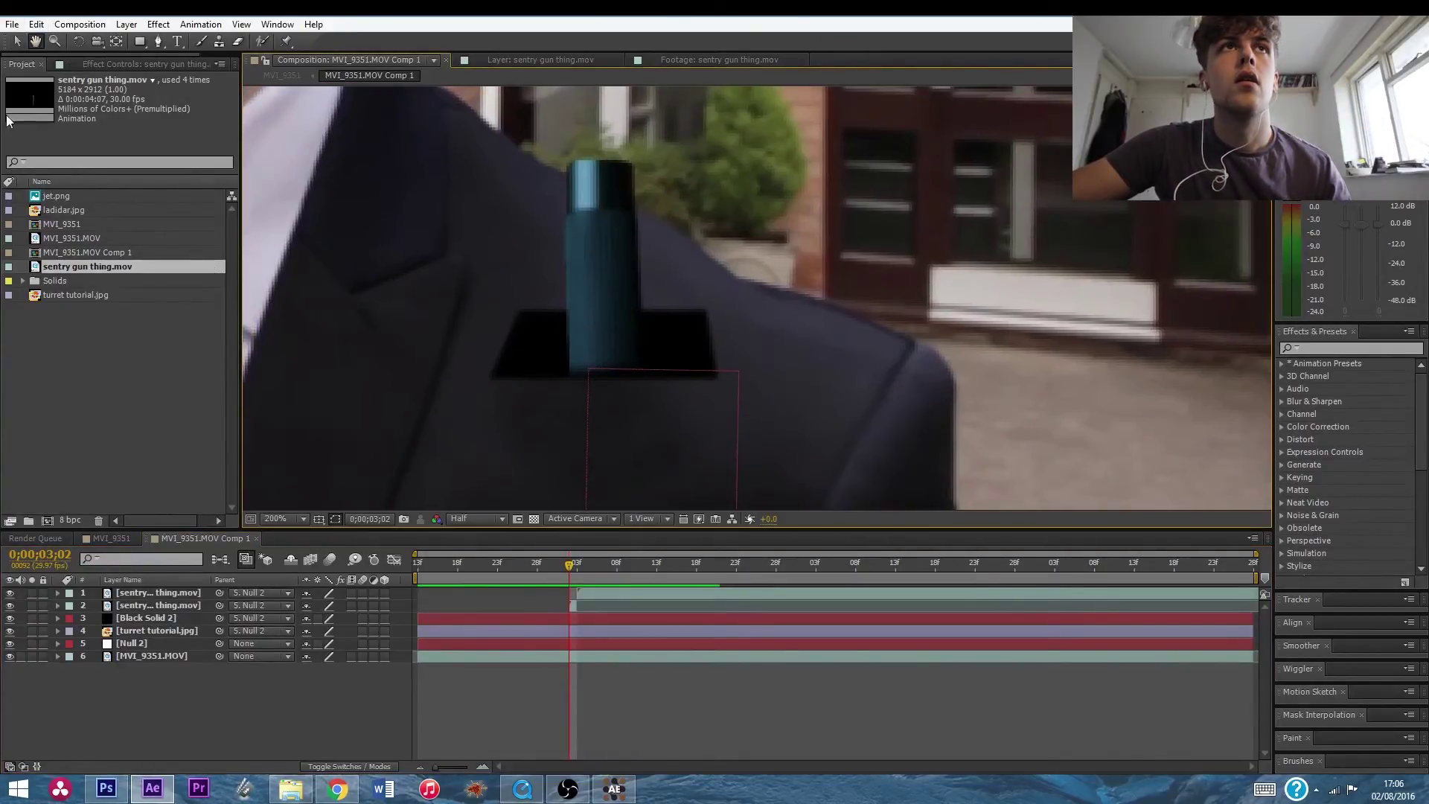
key("v")
left_click_drag(573, 565, 573, 565)
left_click(574, 605)
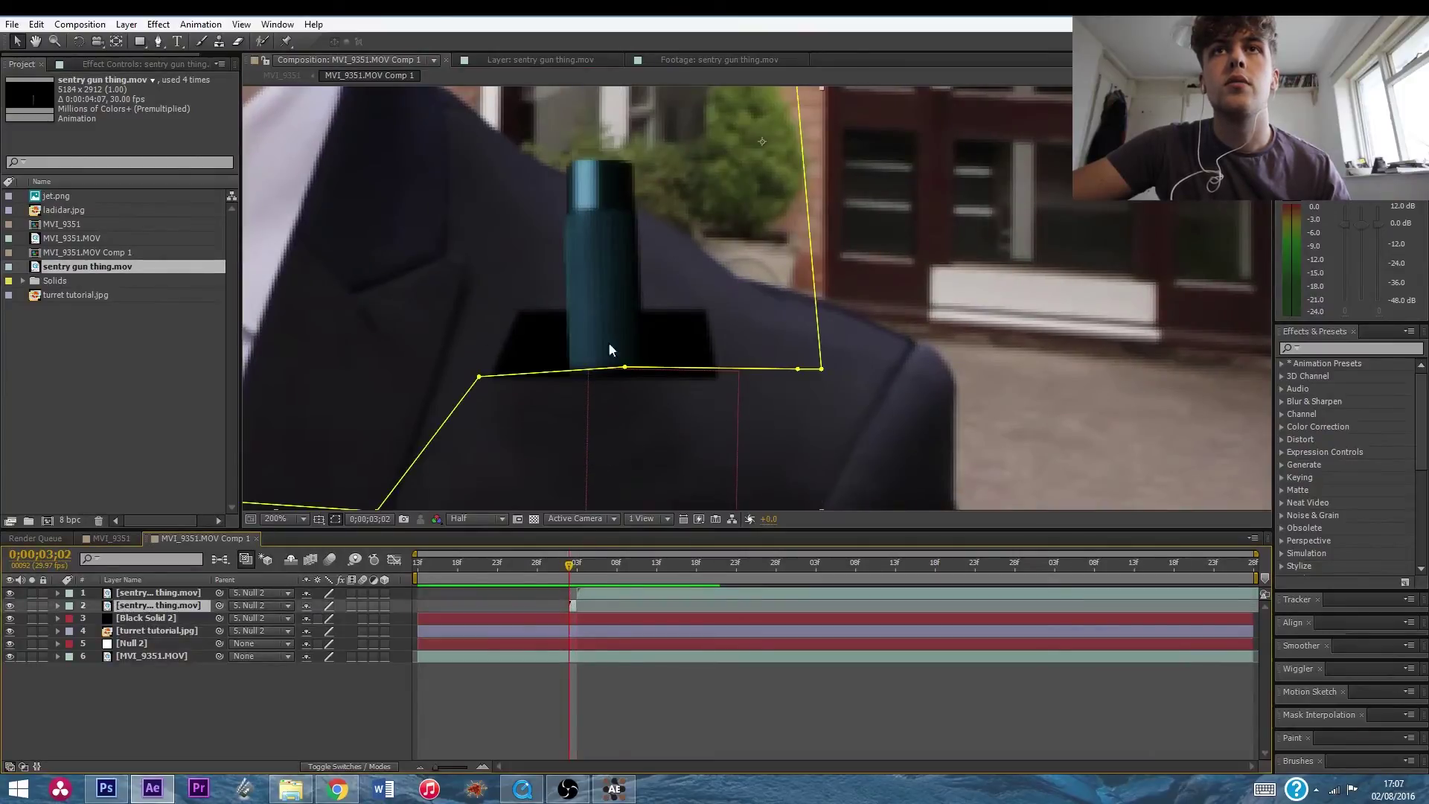
left_click_drag(569, 564, 571, 567)
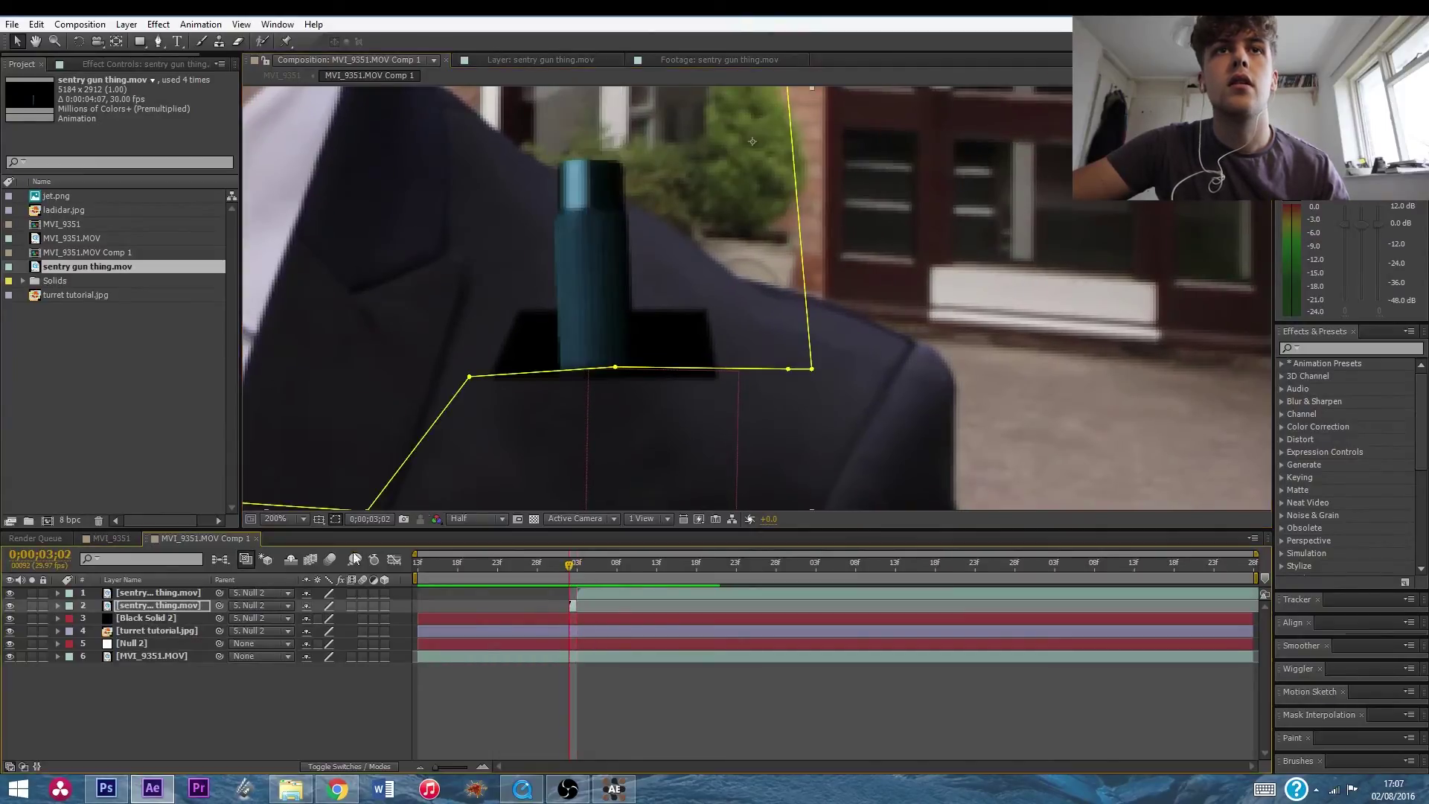
Fit the composition to view and preview the sentry gun emerging from the hatch from 0;00;02;13.
left_click(294, 518)
left_click(320, 267)
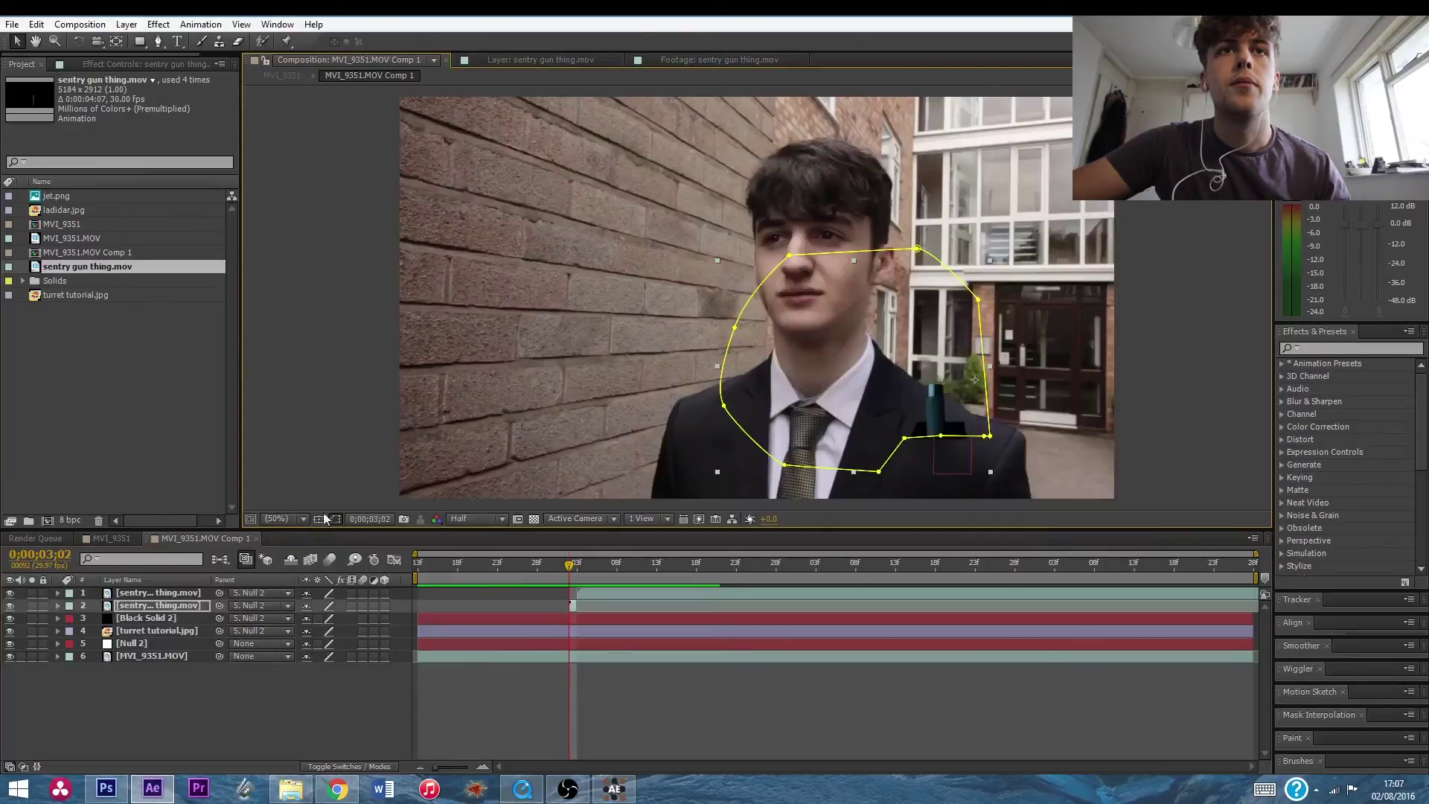
left_click(417, 564)
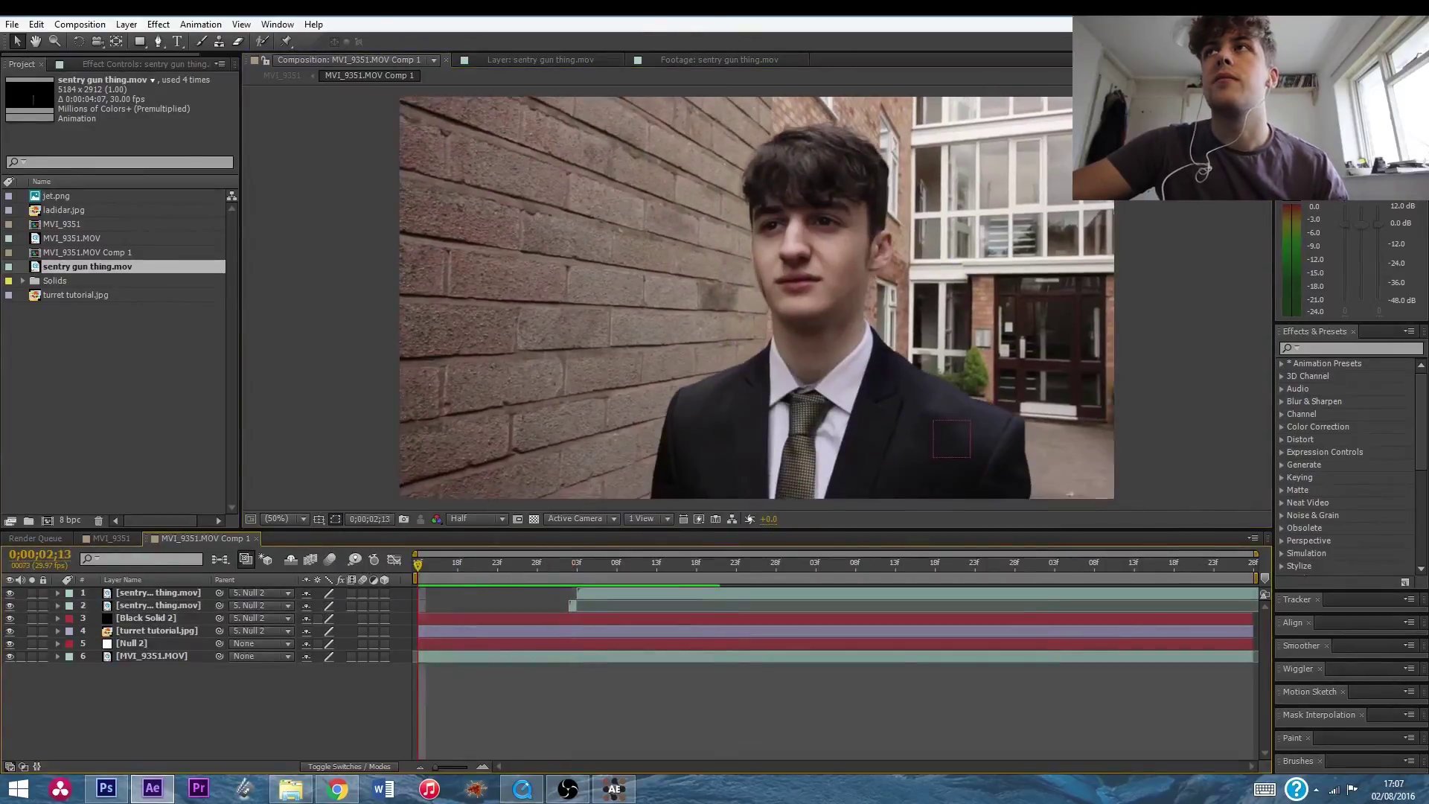
key("space")
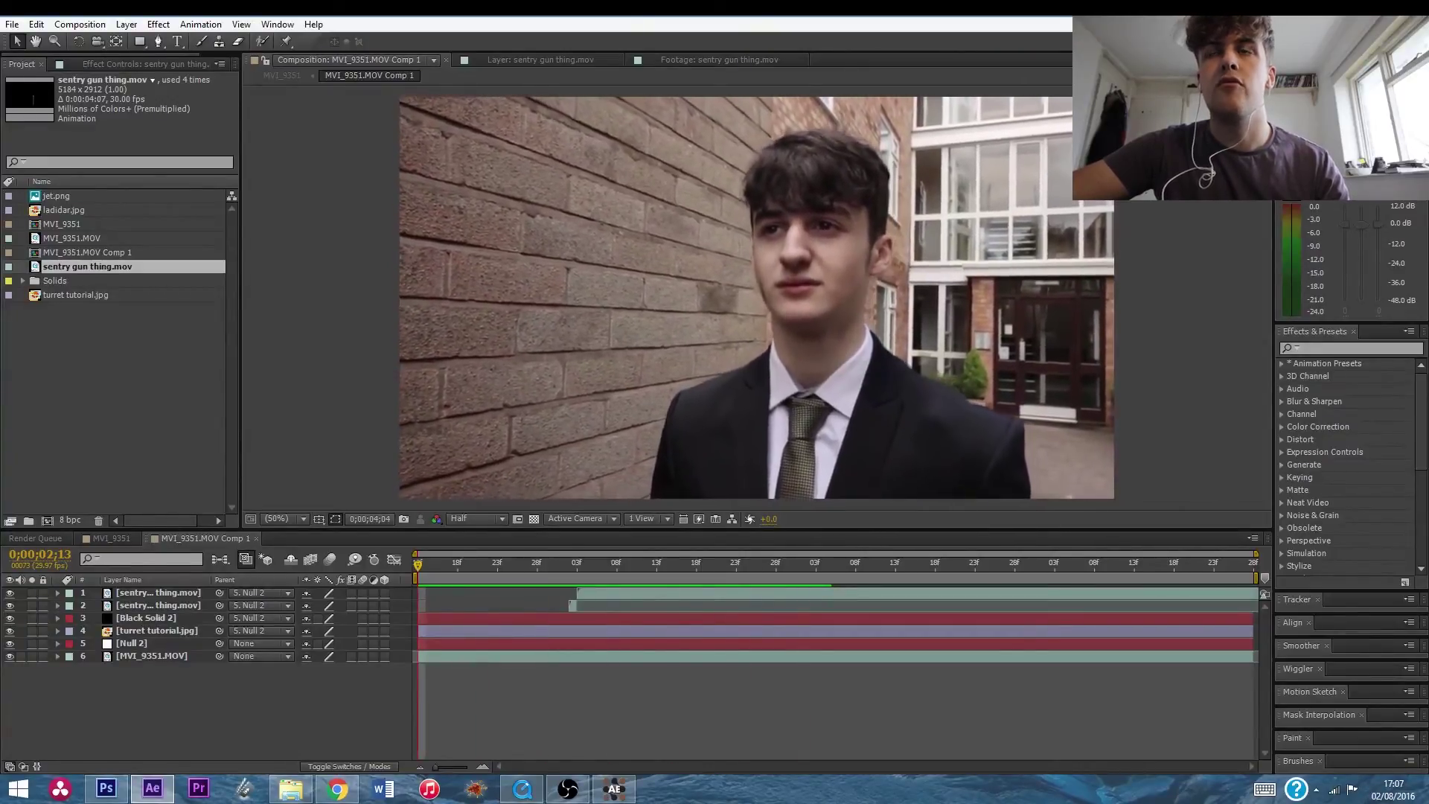
key("space")
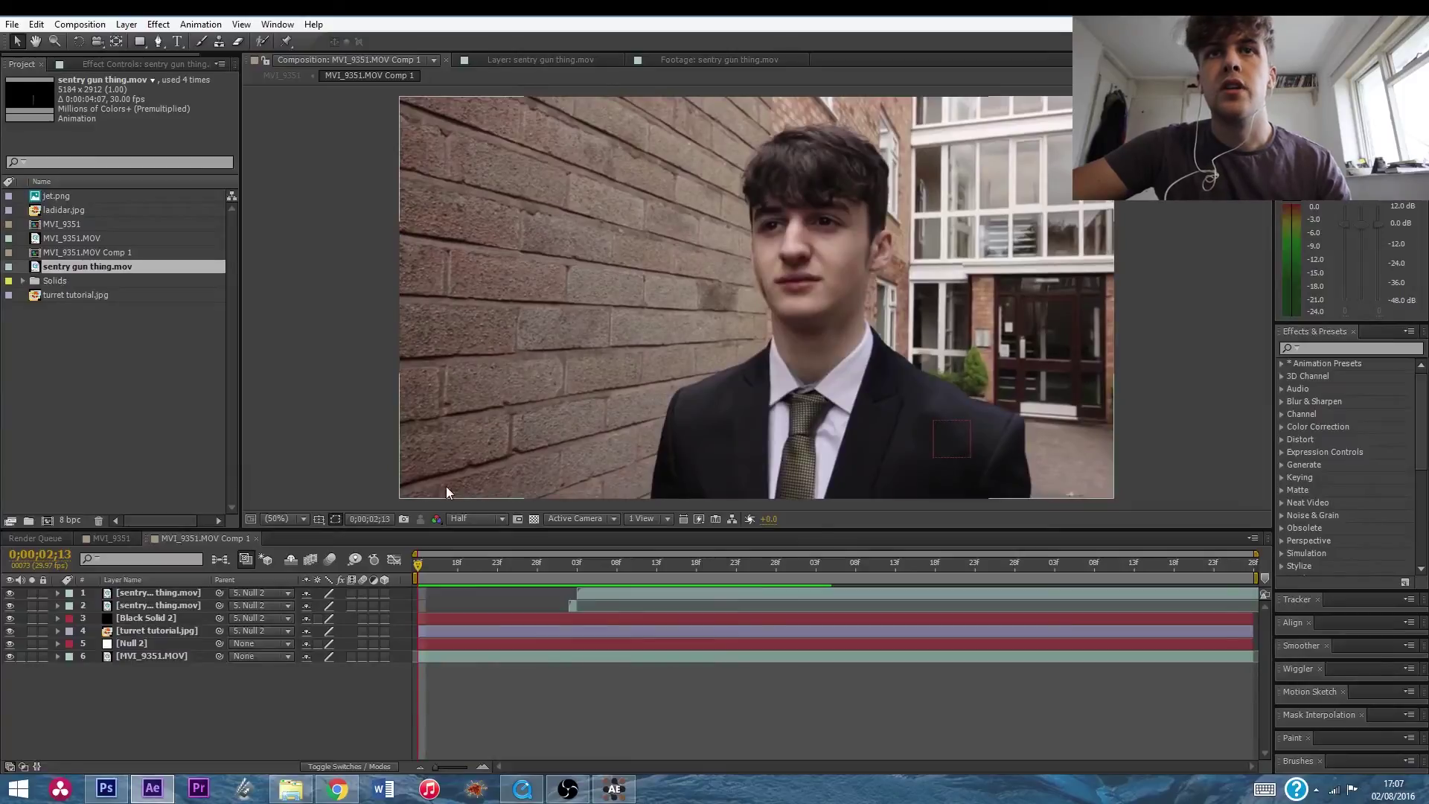
Apply a Hue/Saturation effect to the main sentry gun layer at 0;00;03;11 and set its Channel Control to Cyans.
left_click_drag(497, 564, 637, 568)
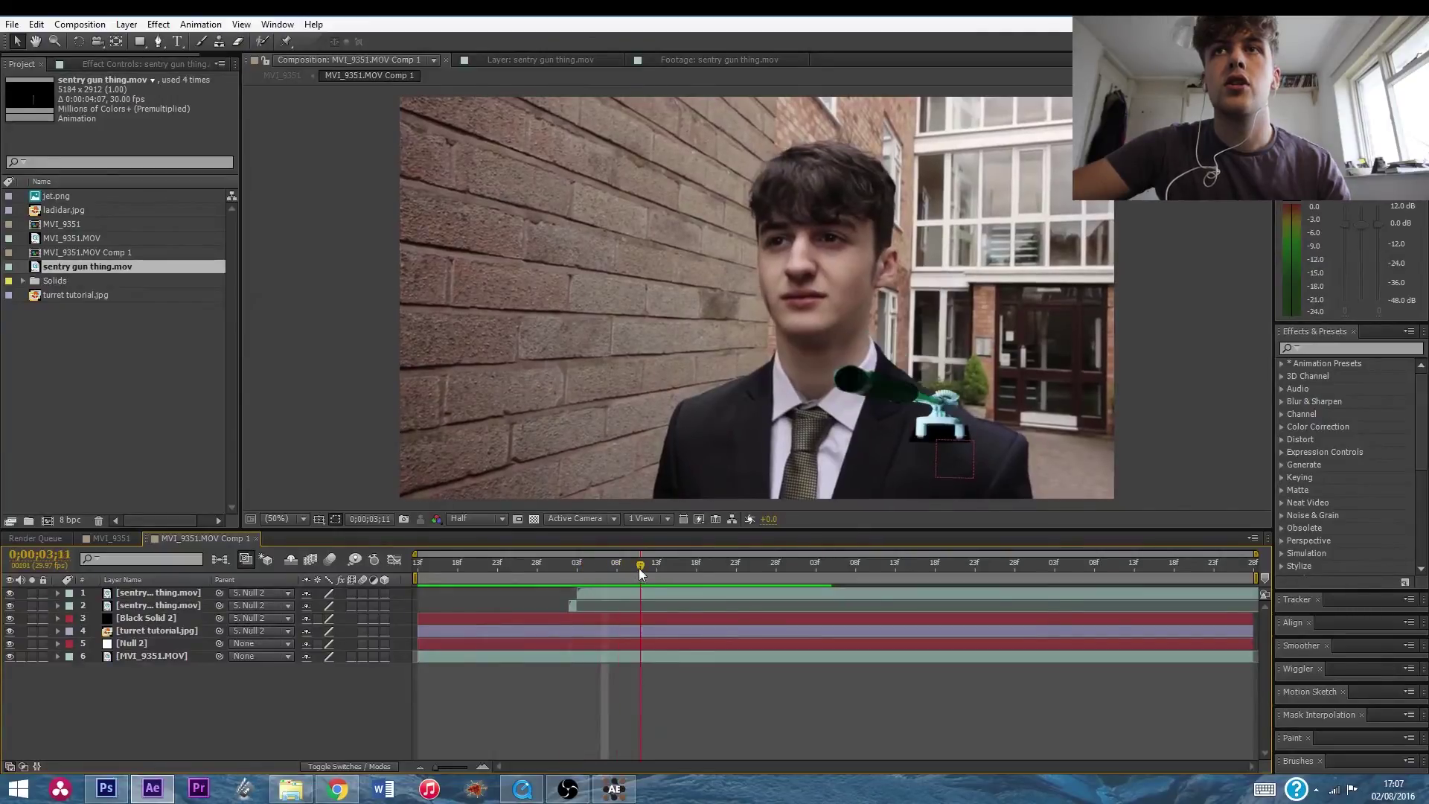
left_click(648, 590)
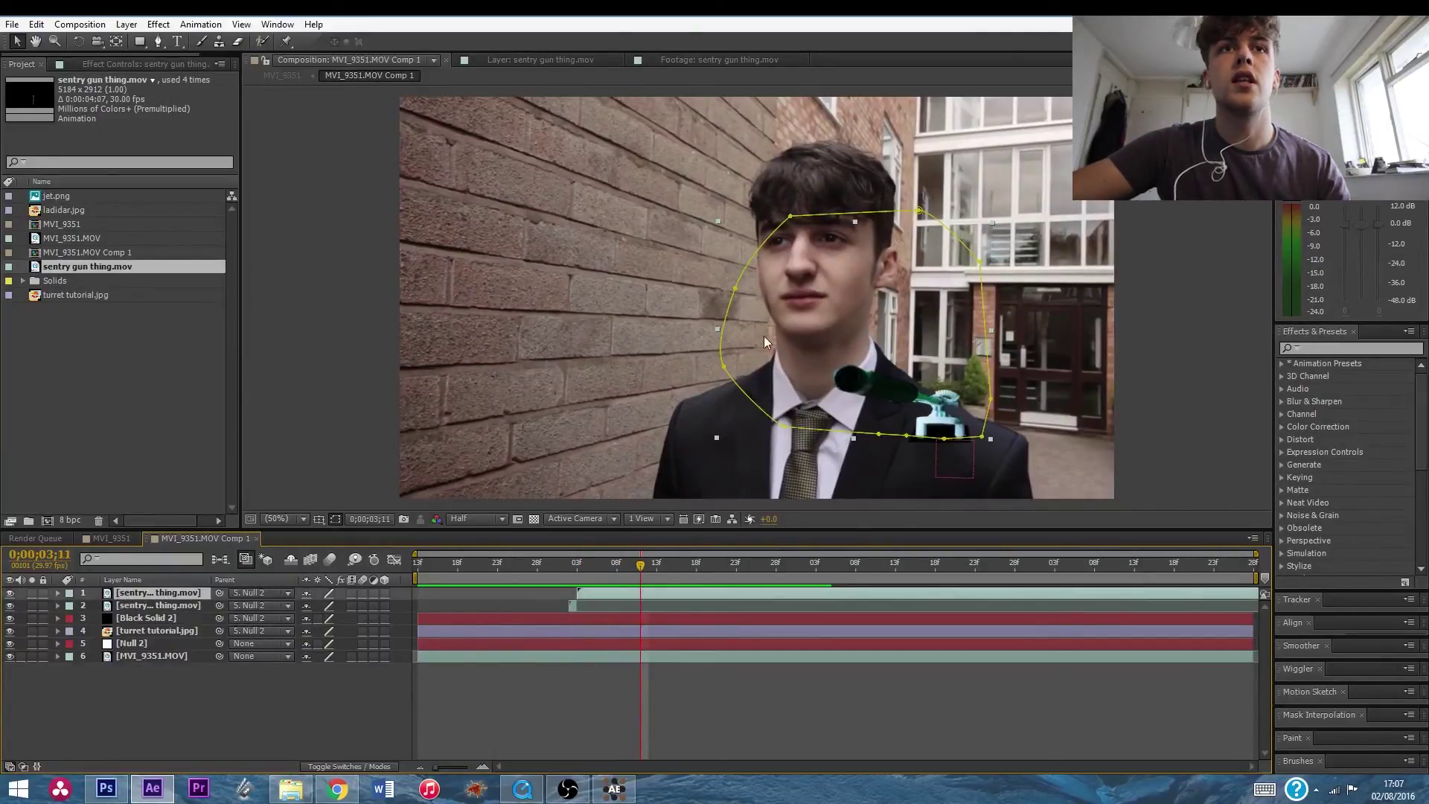
left_click(158, 24)
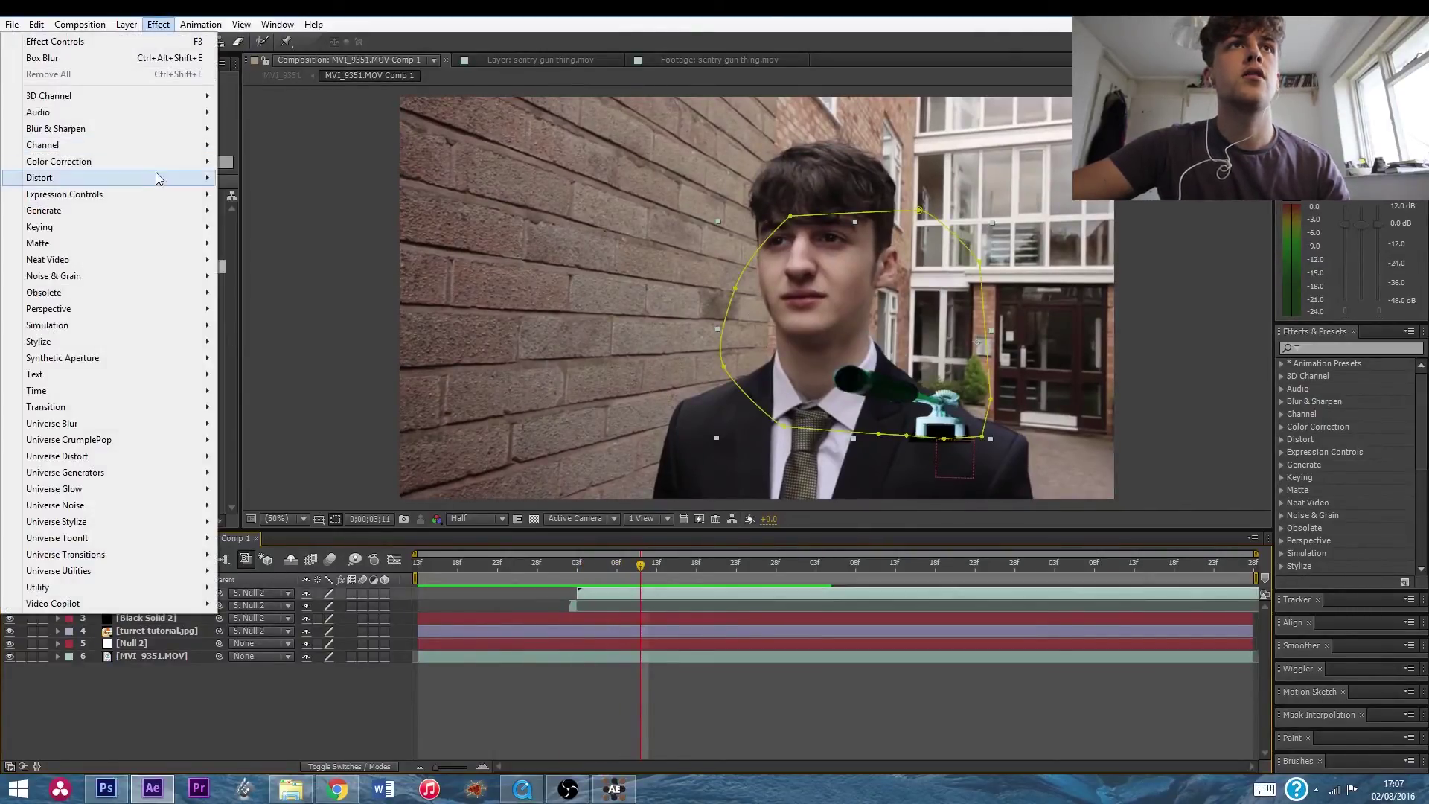
mouse_move(166, 166)
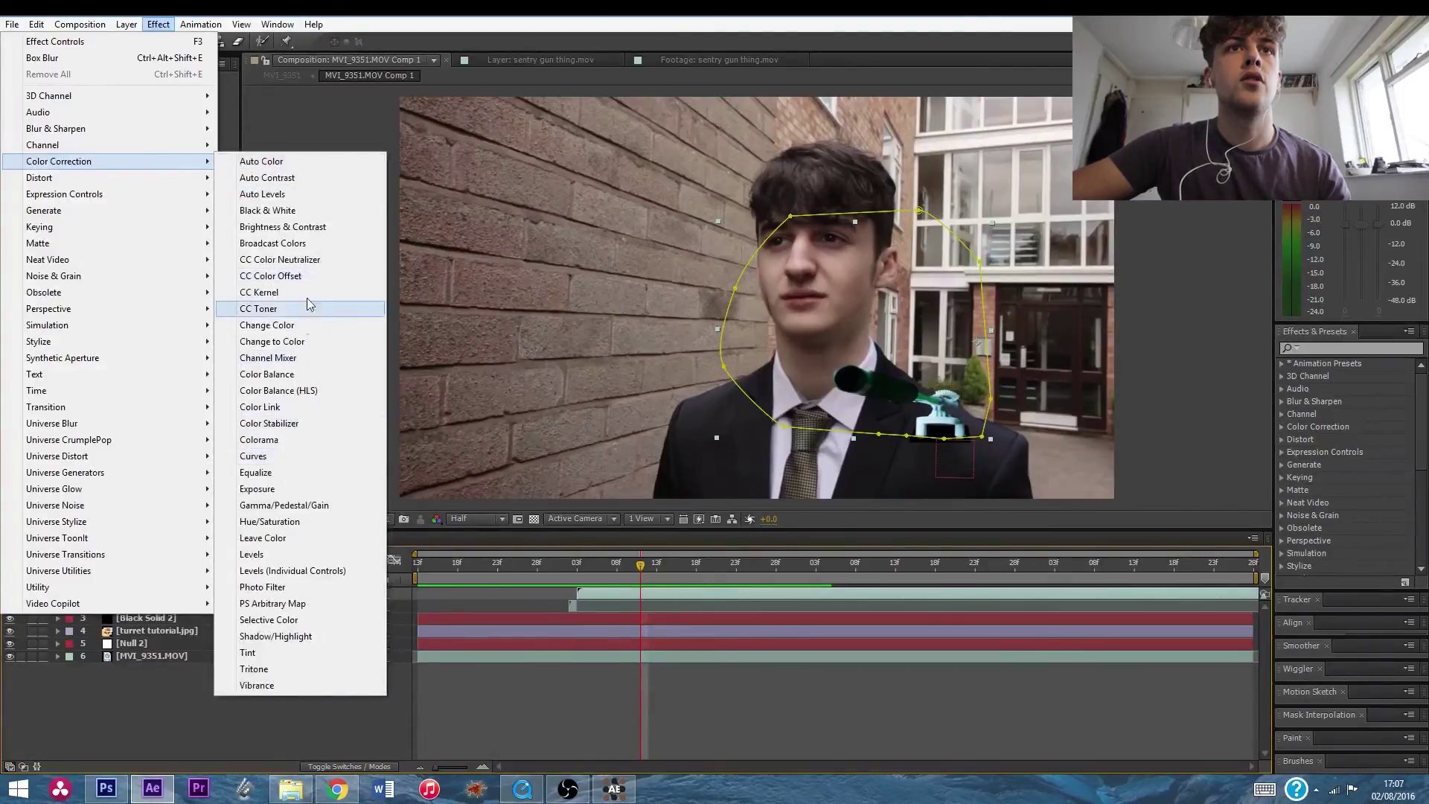
left_click(279, 521)
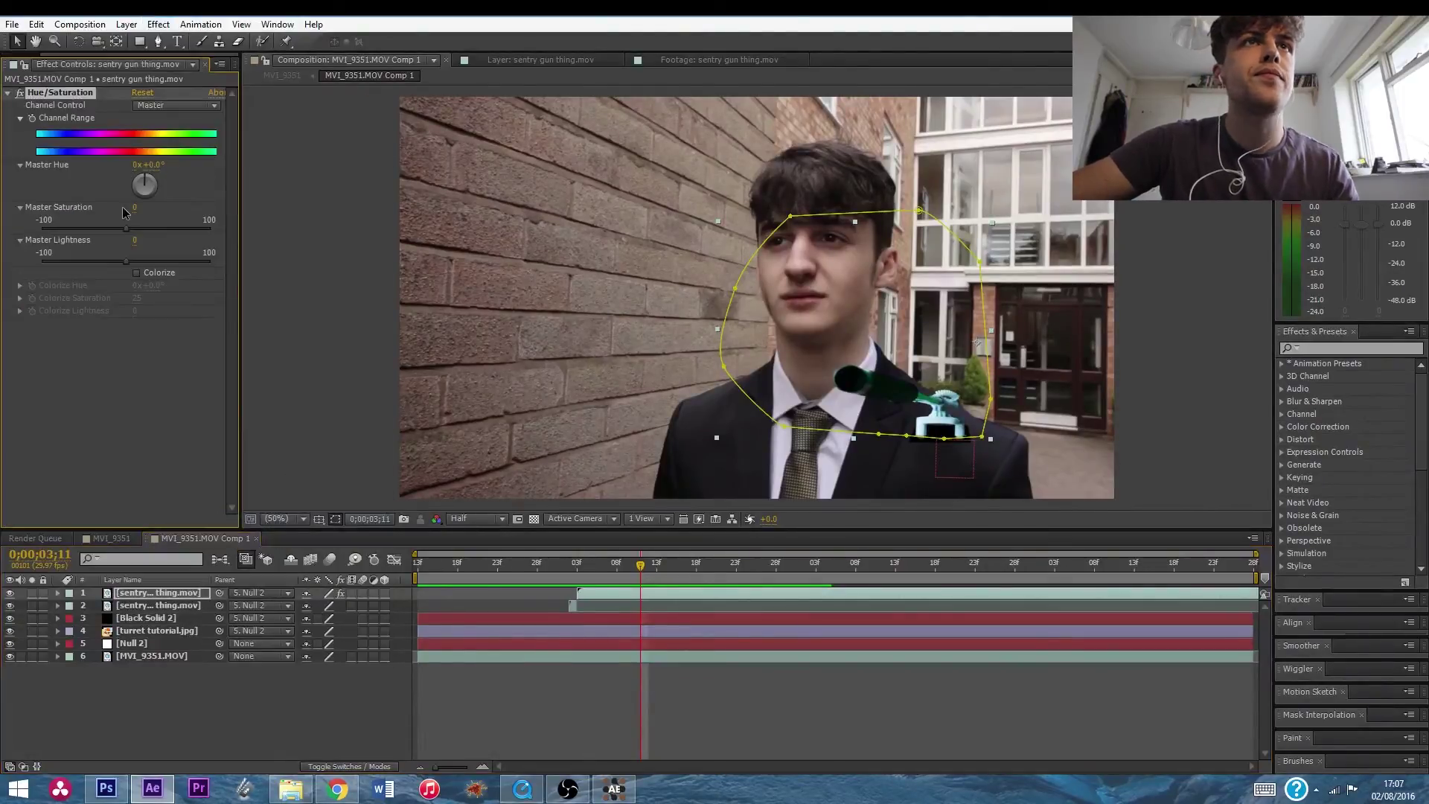
left_click(176, 105)
left_click(168, 189)
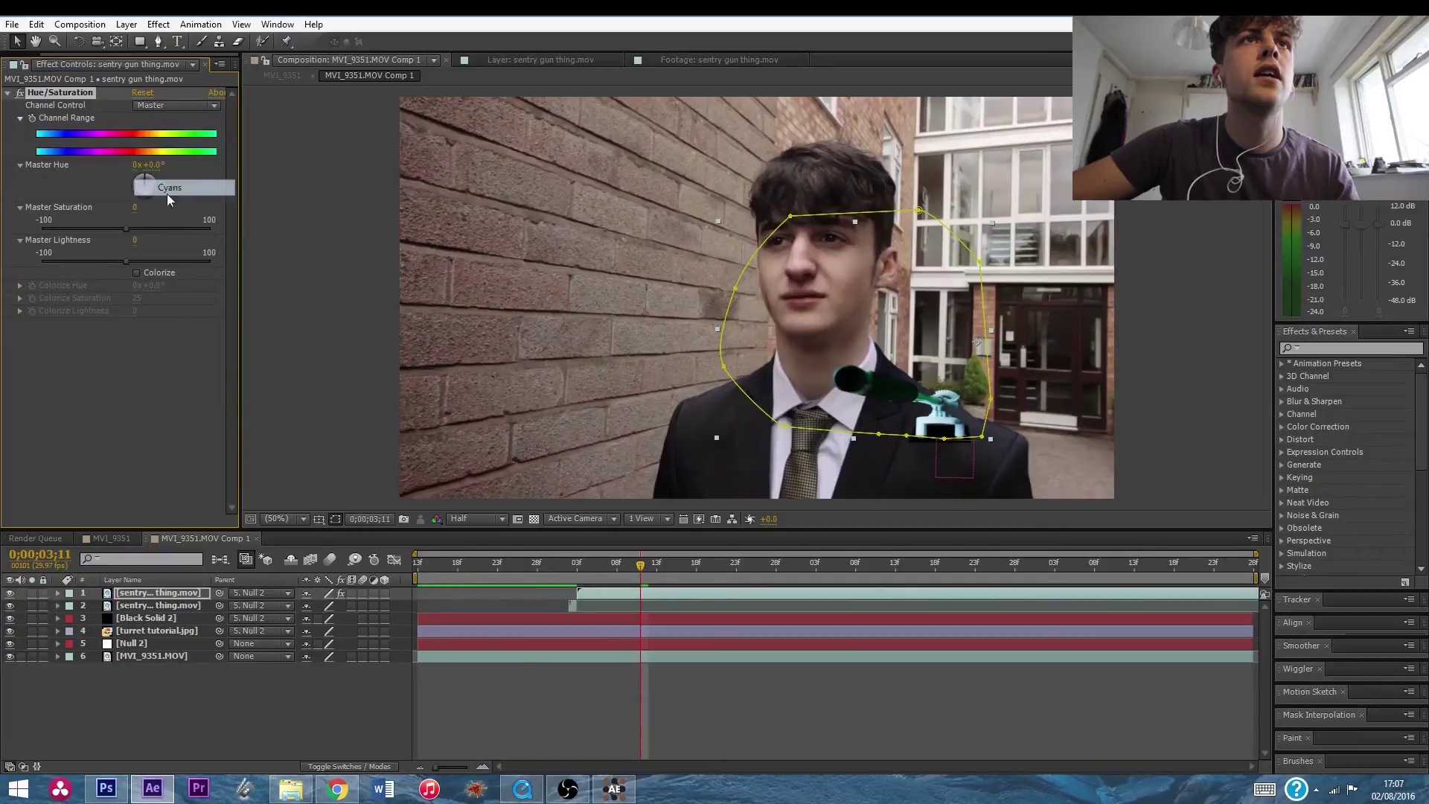
Lower the main sentry gun layer's Cyan Saturation and Green Saturation to -100 in the Hue/Saturation effect.
left_click_drag(103, 229, 101, 229)
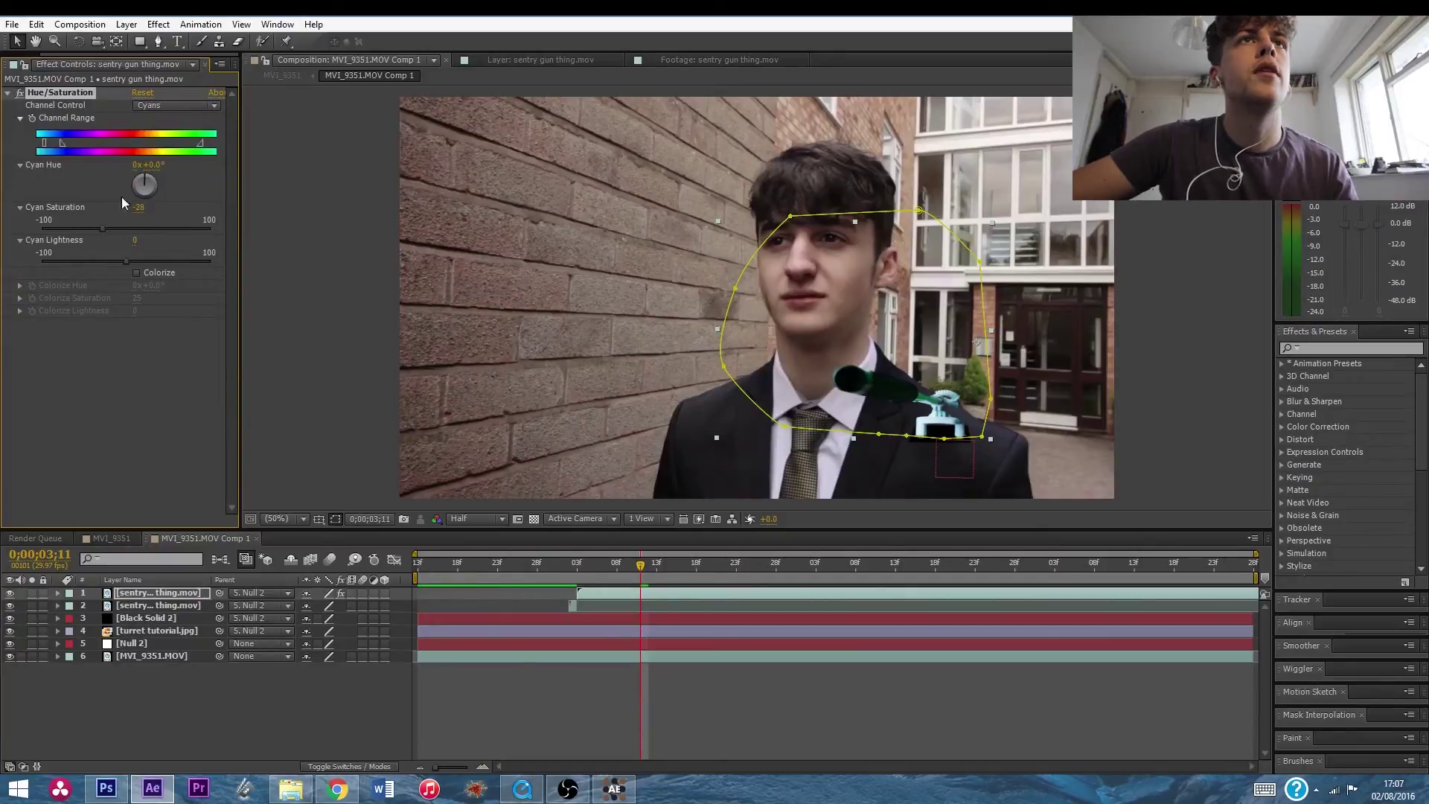
left_click(176, 105)
left_click(168, 189)
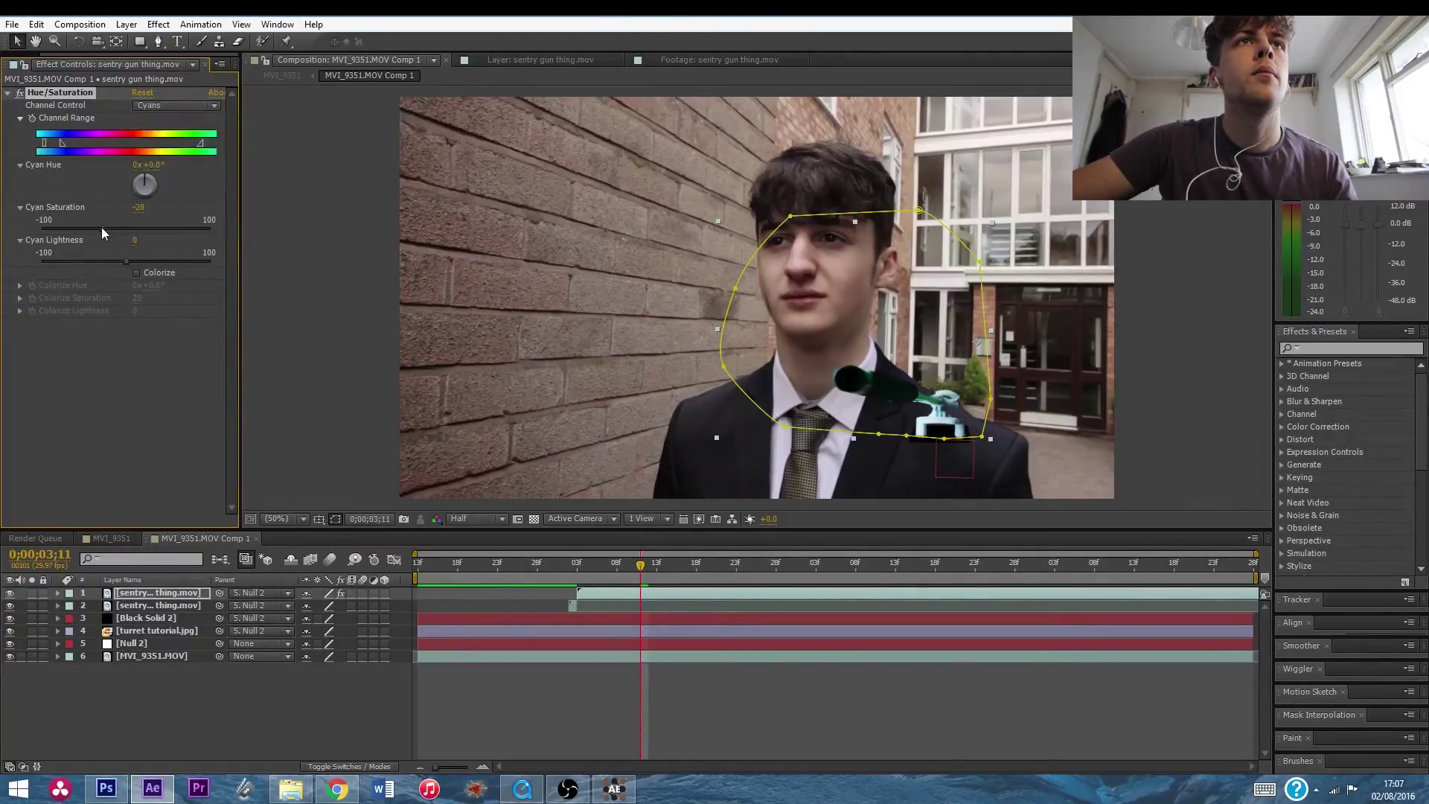
left_click(175, 105)
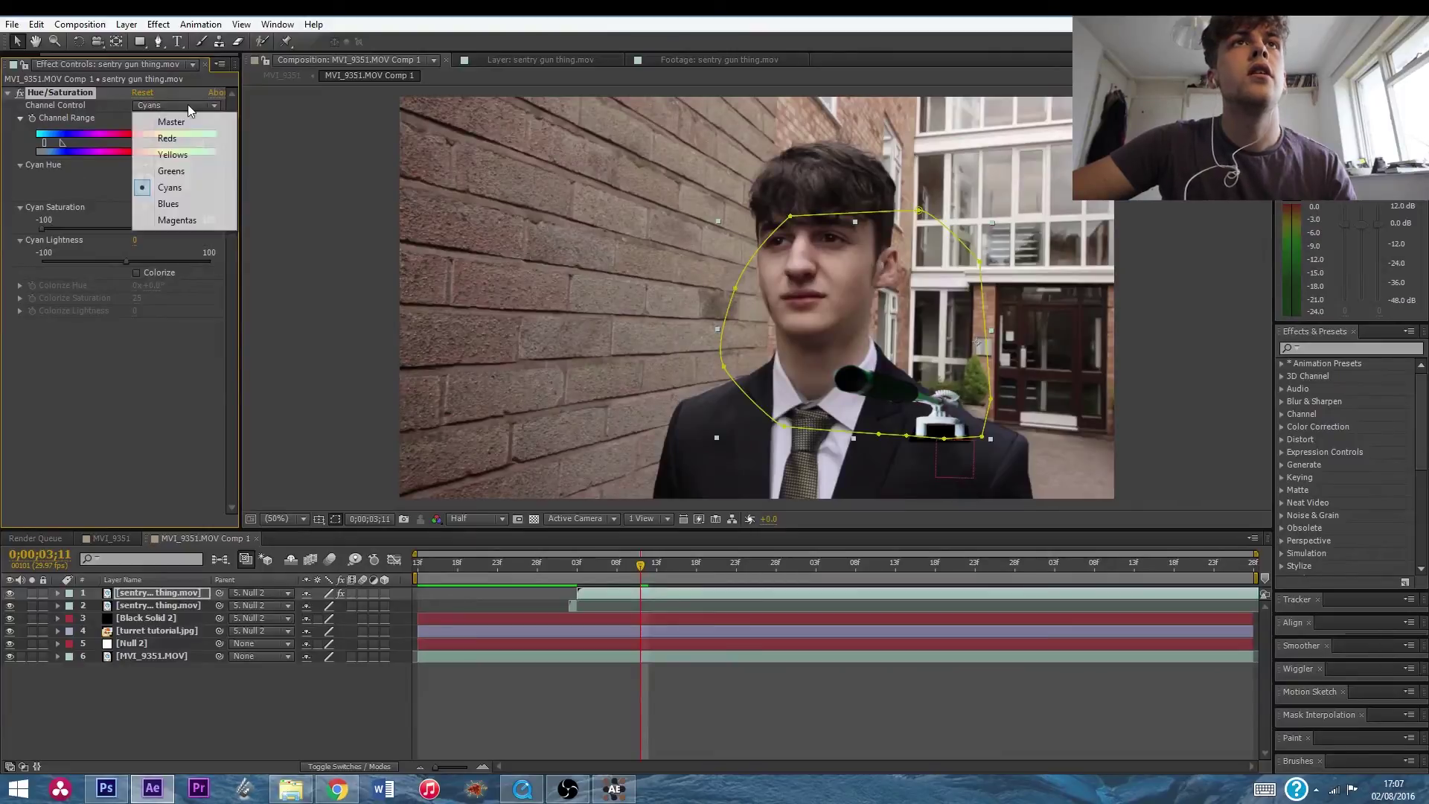
left_click(171, 174)
left_click_drag(94, 235, 2, 235)
Set the gun's Blue Saturation to -32 and its Red Saturation to 20 in Hue/Saturation.
left_click(189, 105)
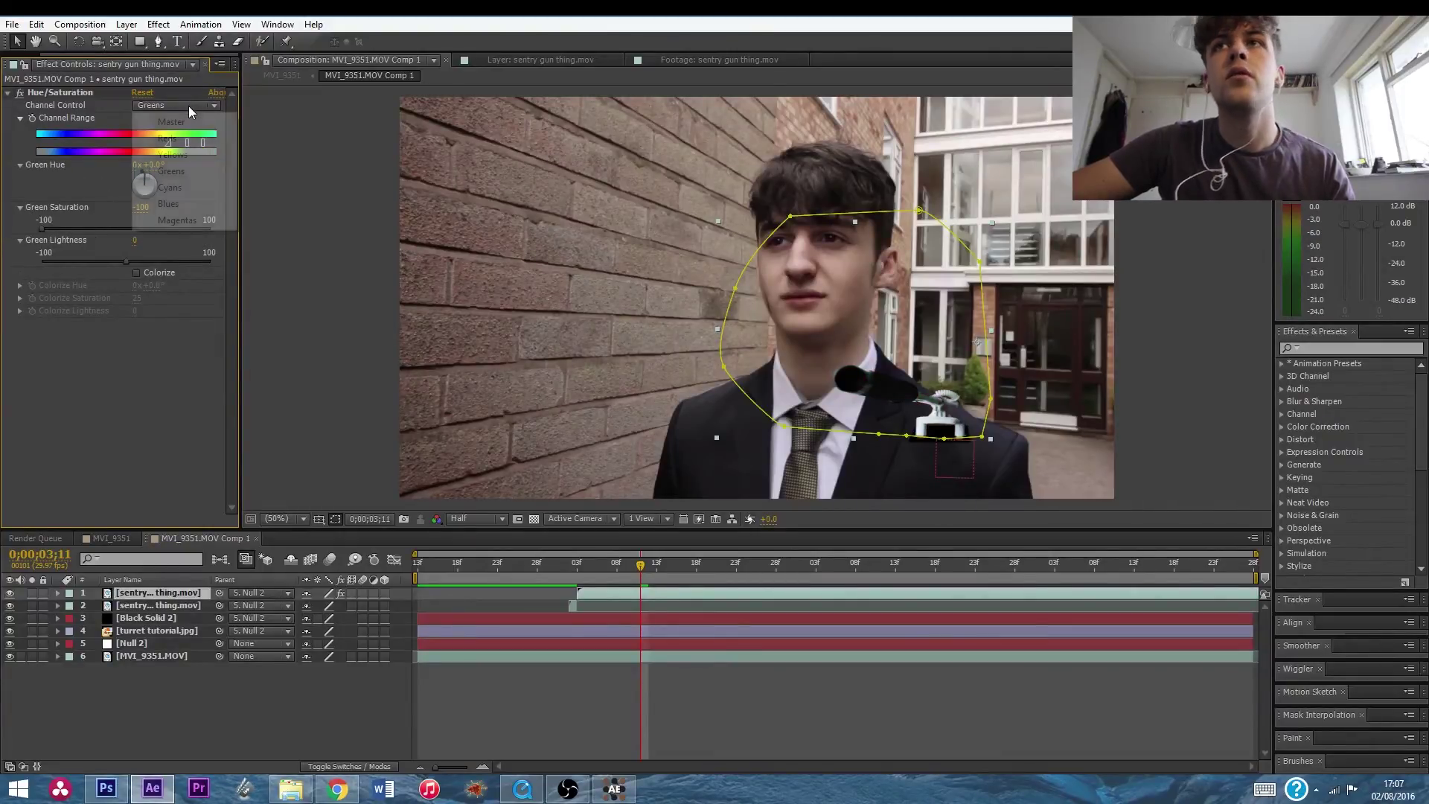
left_click(182, 203)
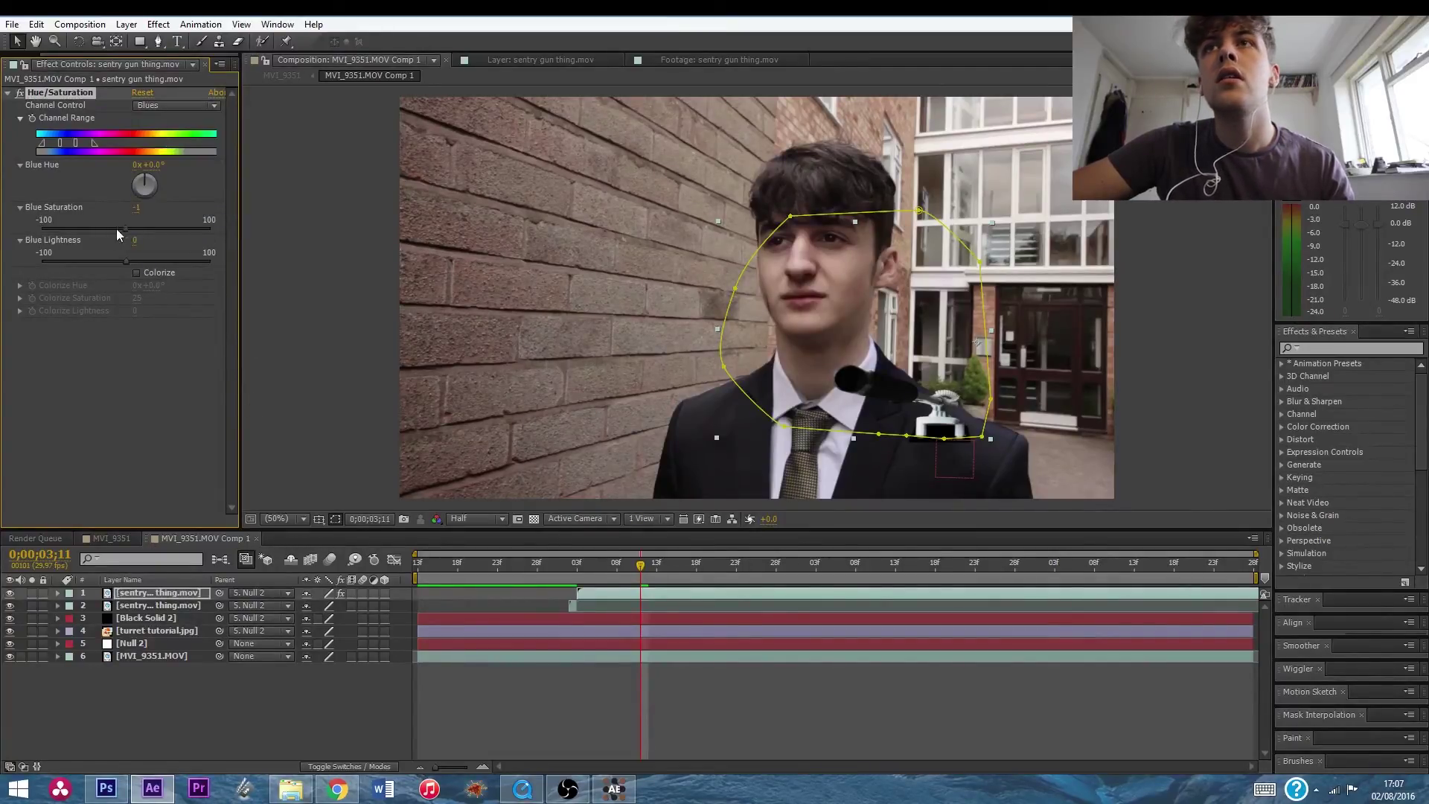
left_click(381, 677)
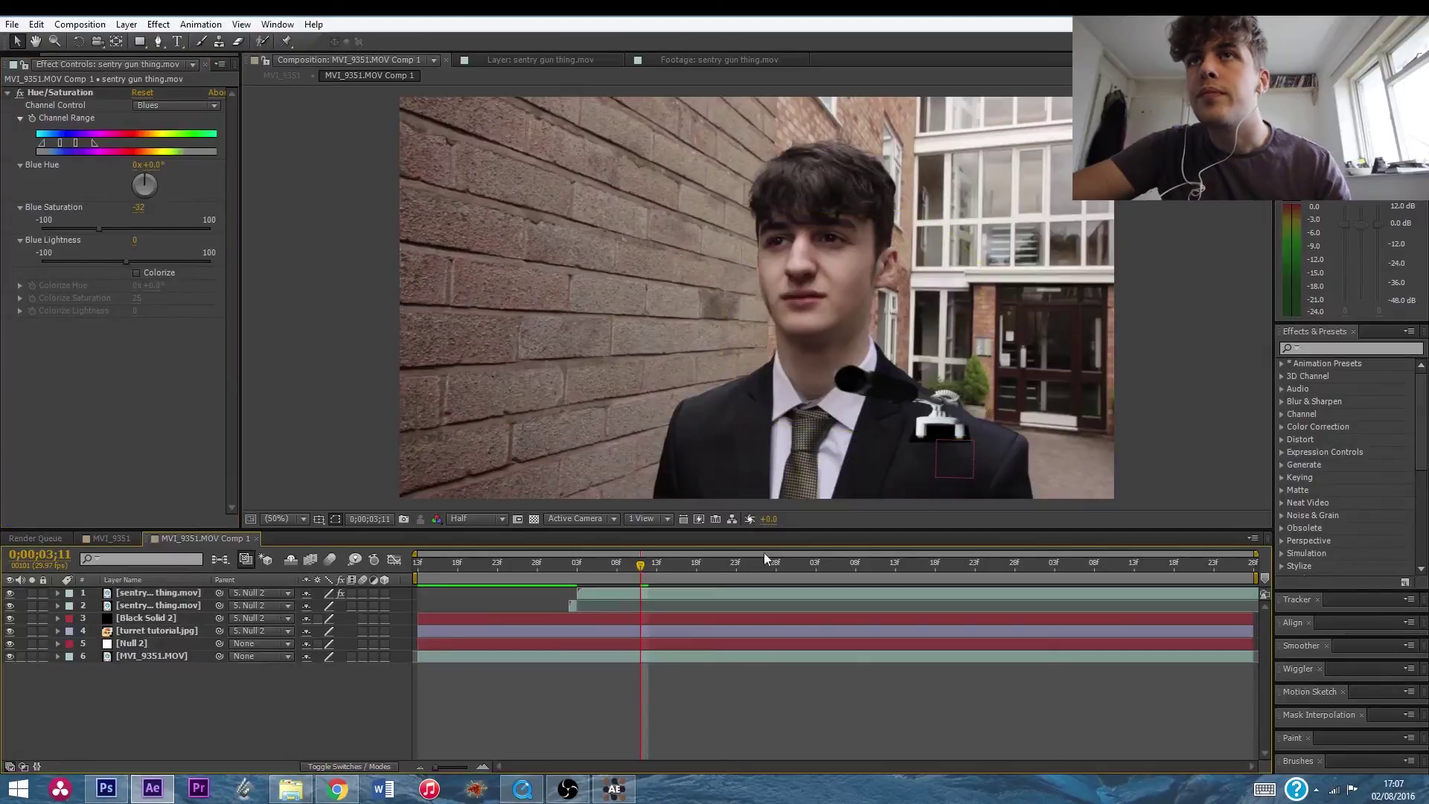
left_click(189, 105)
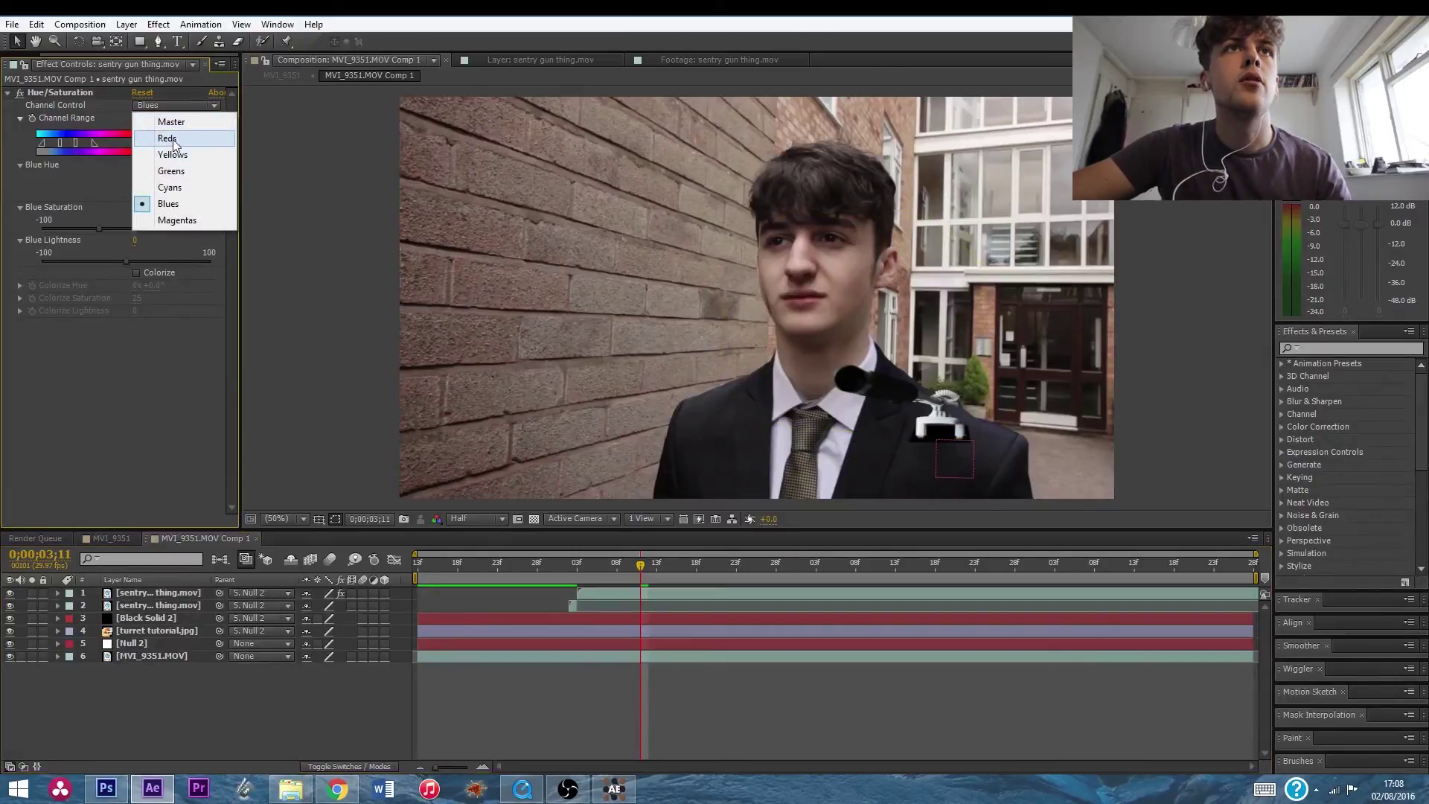
left_click(165, 137)
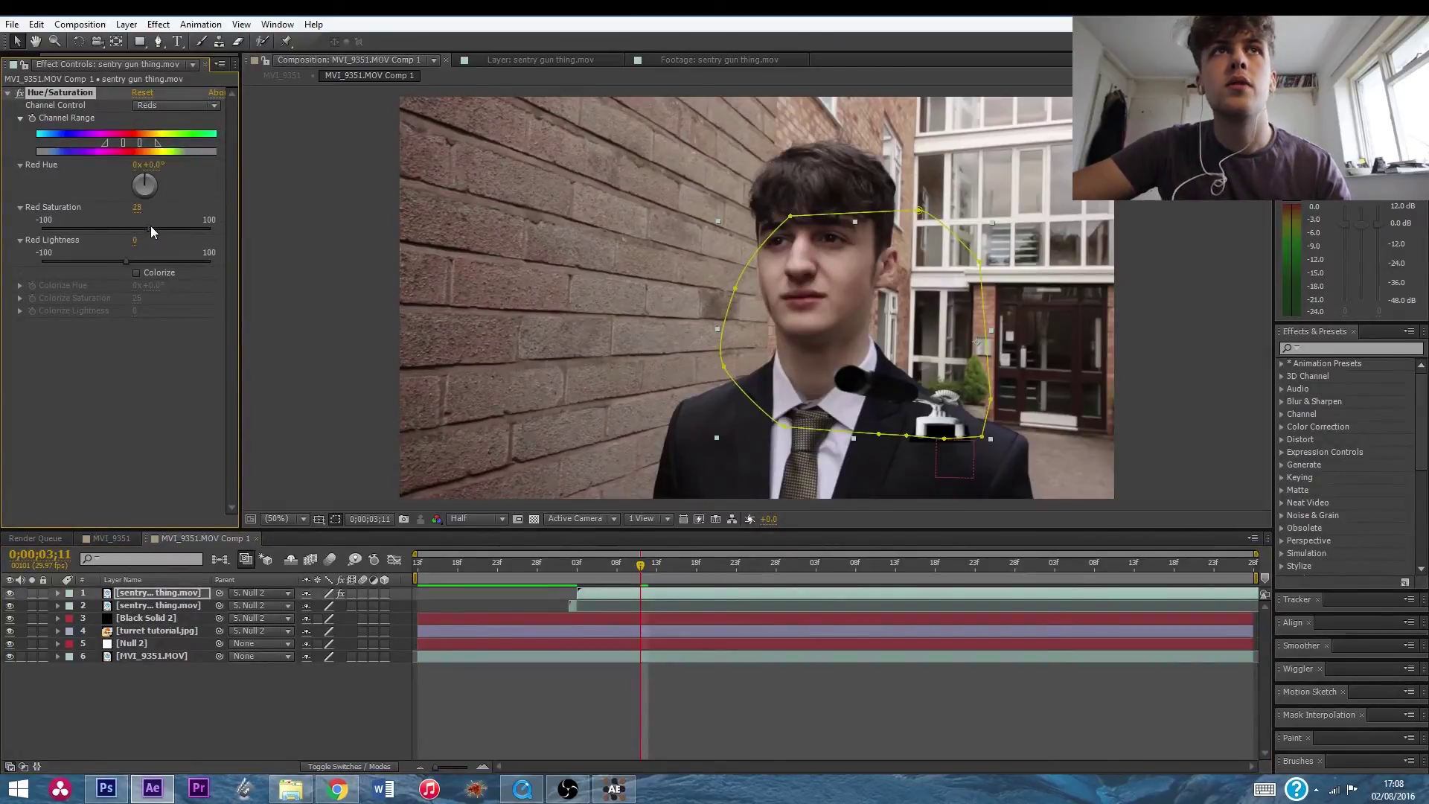
left_click_drag(149, 230, 142, 230)
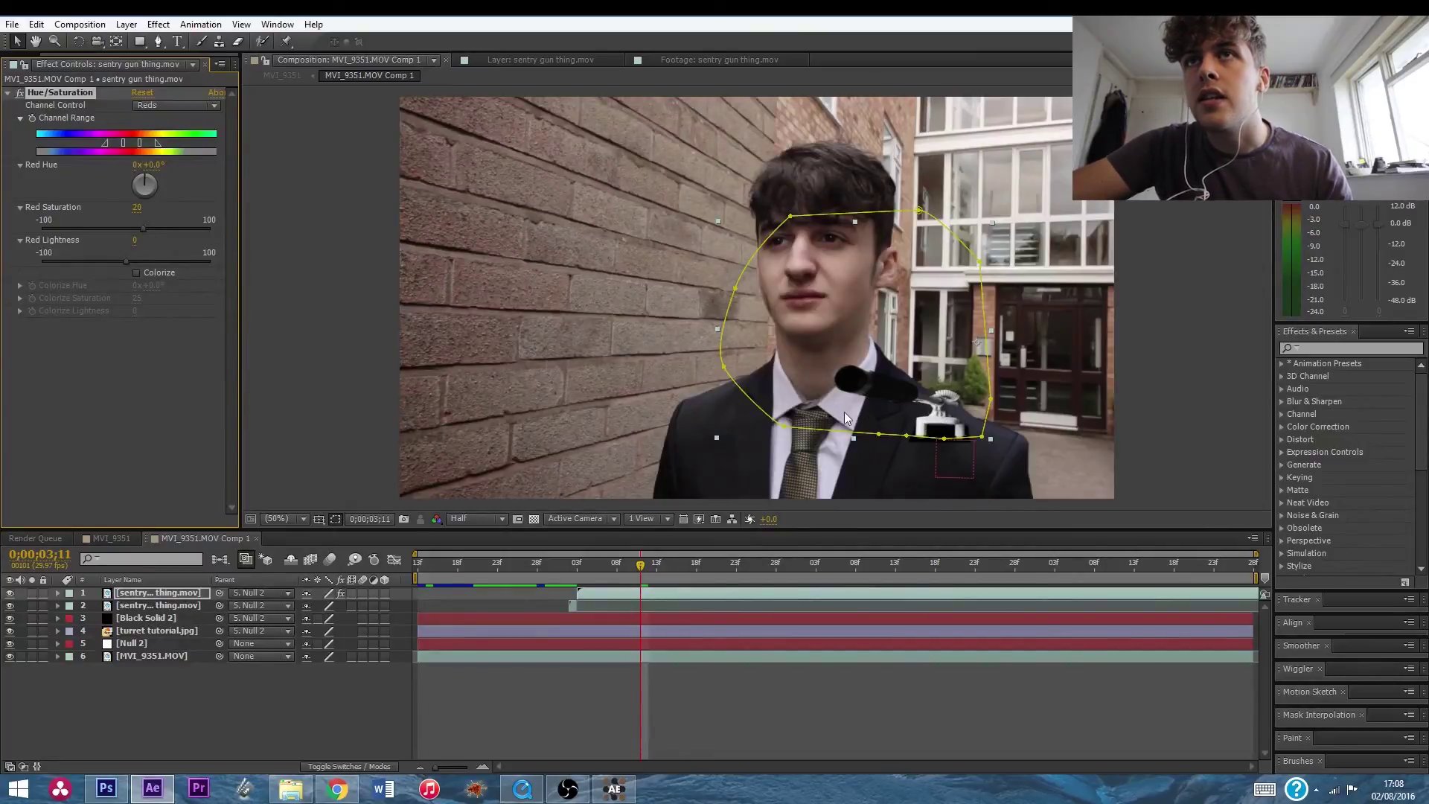
Readjust the Blues channel of the gun's Hue/Saturation to a saturation of 1 and a lightness of -4.
left_click(192, 106)
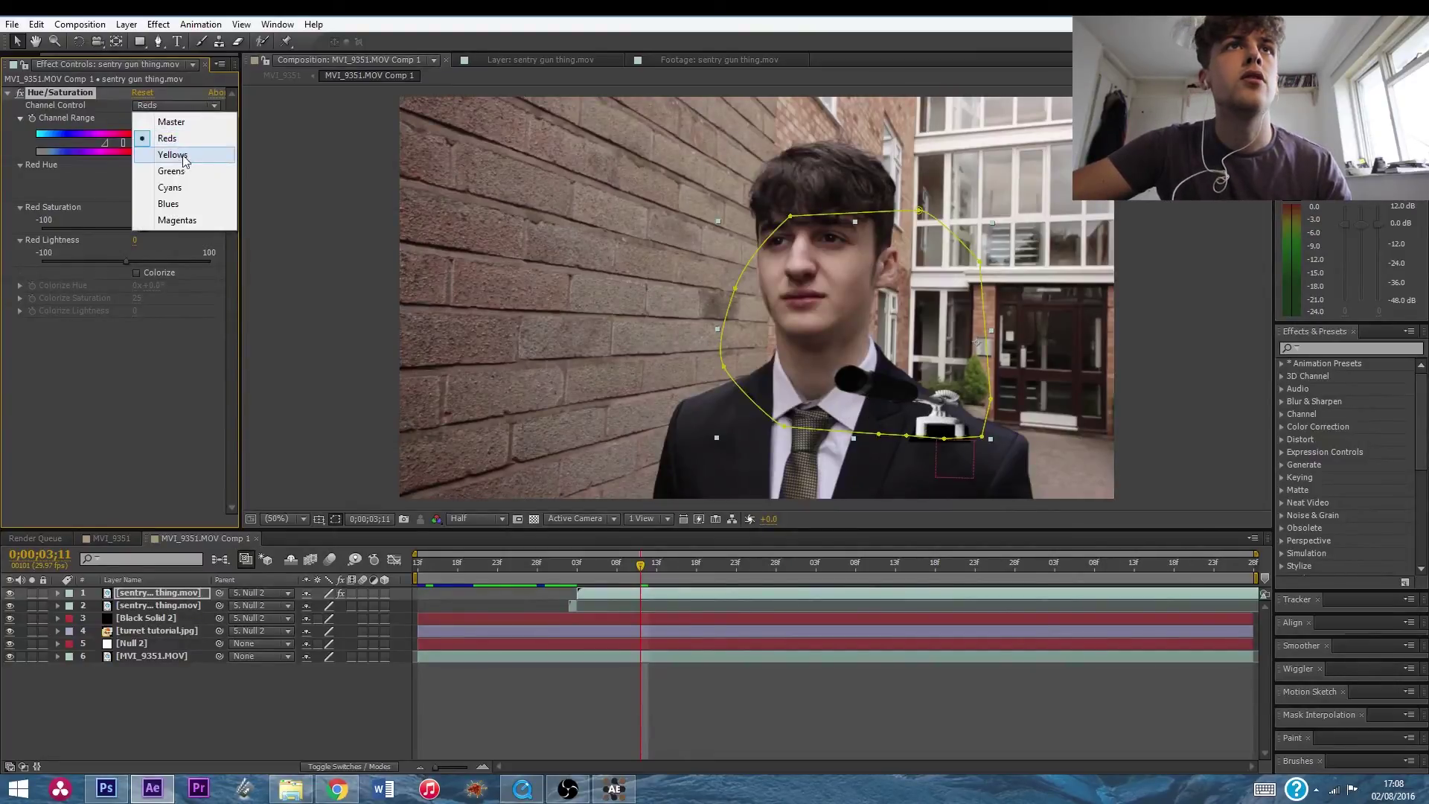
left_click(169, 204)
left_click_drag(113, 230, 128, 230)
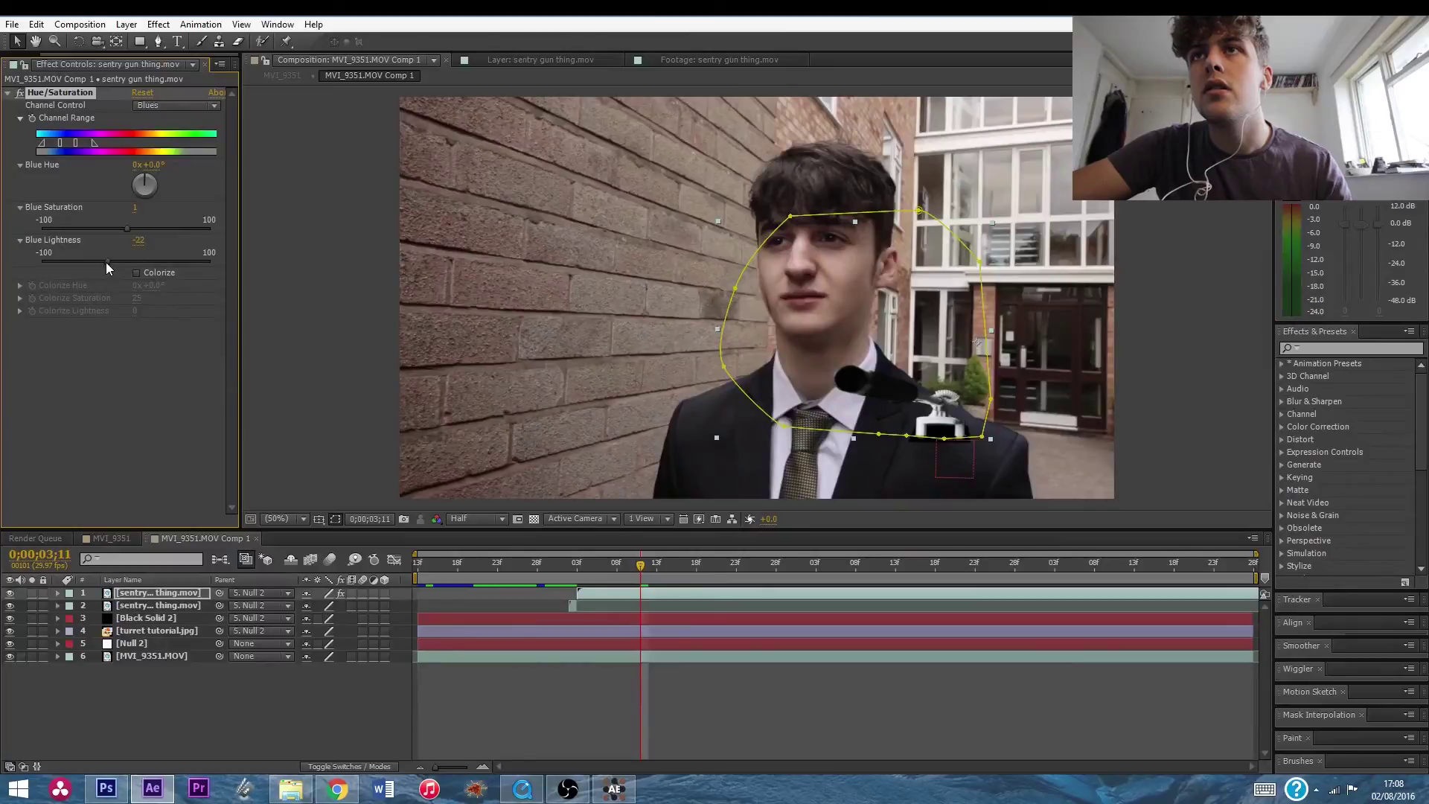
left_click_drag(106, 262, 103, 262)
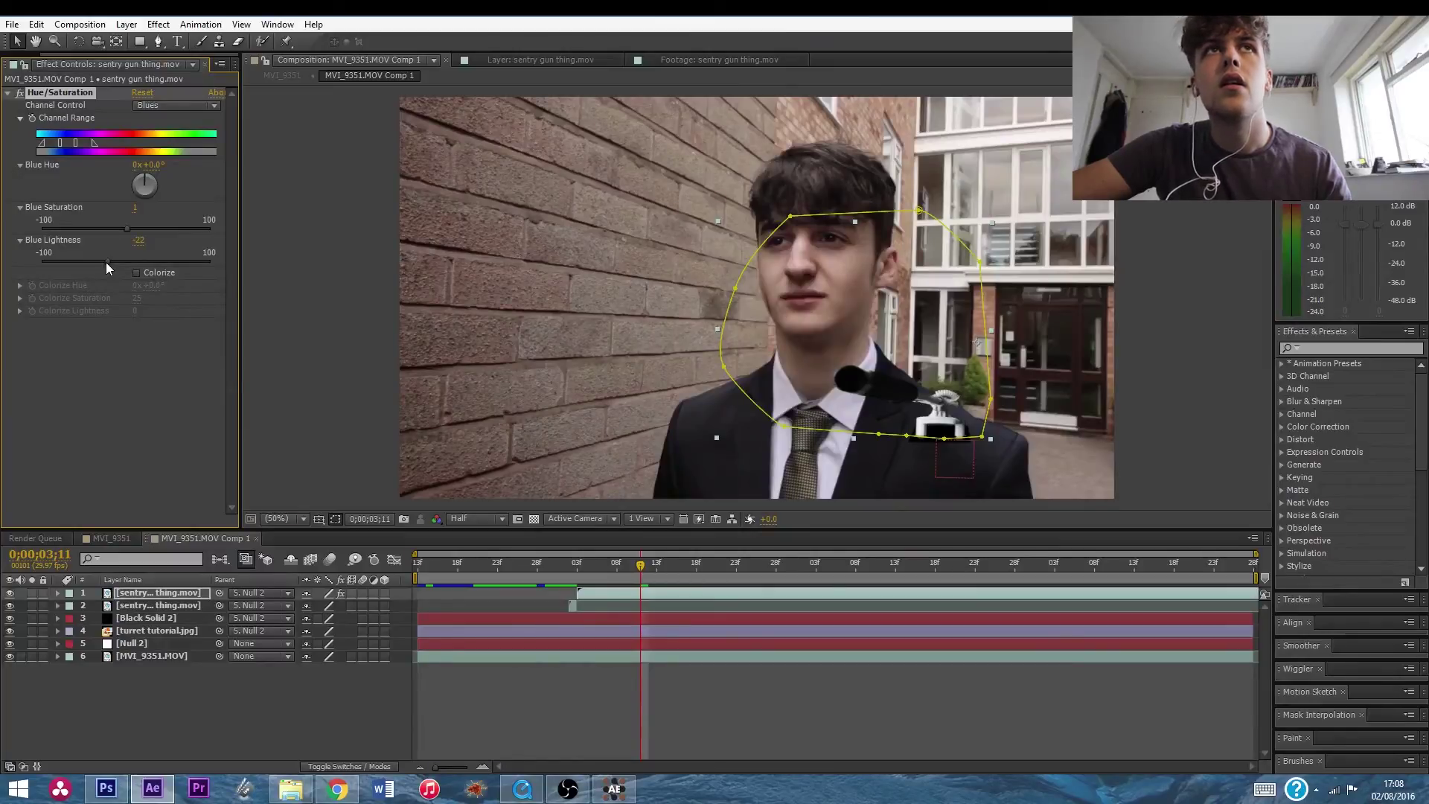
left_click(176, 105)
left_click(105, 262)
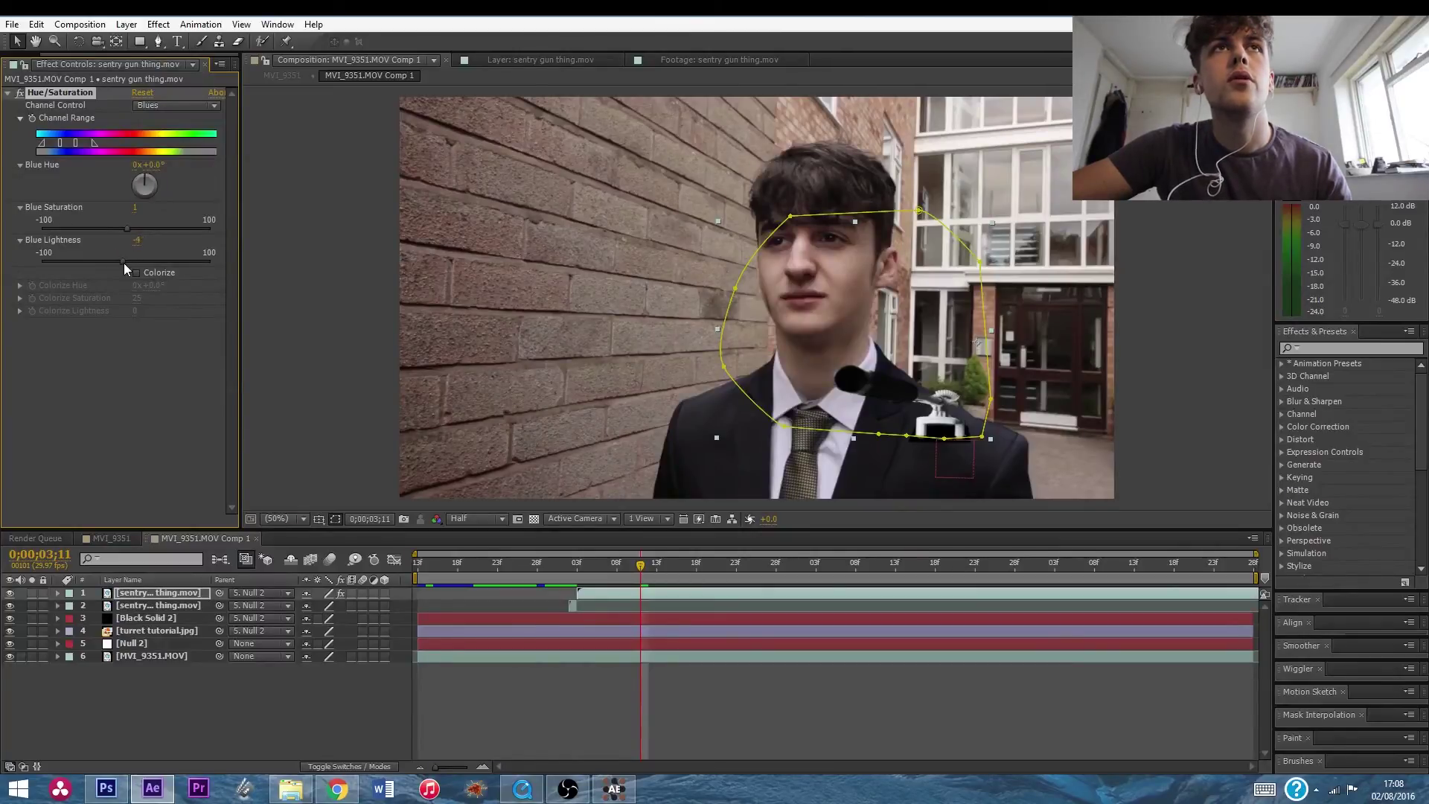
Darken the whole gun slightly by setting the Hue/Saturation Master Lightness to -4.
left_click(171, 107)
left_click(171, 122)
left_click_drag(122, 262, 117, 266)
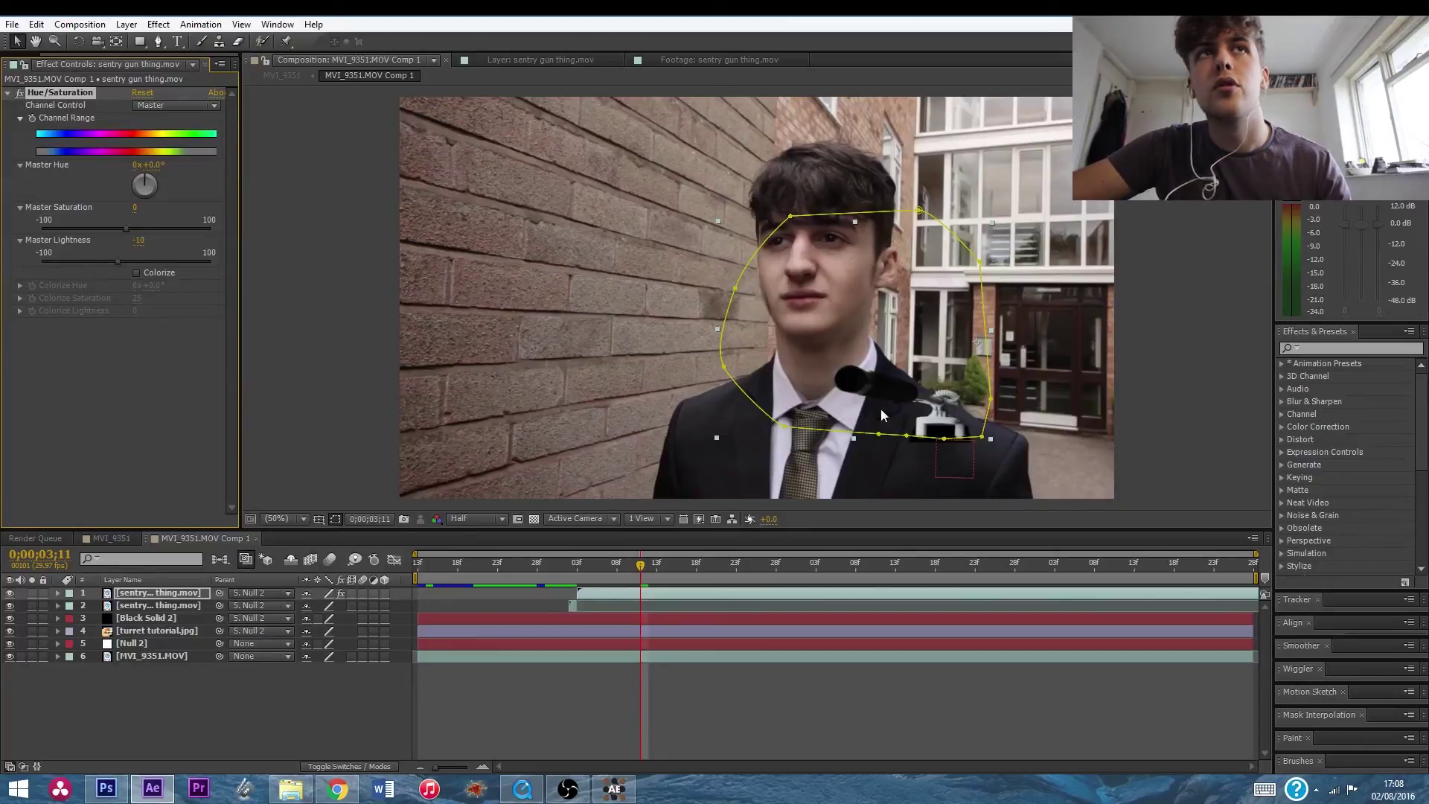
left_click_drag(125, 260, 126, 262)
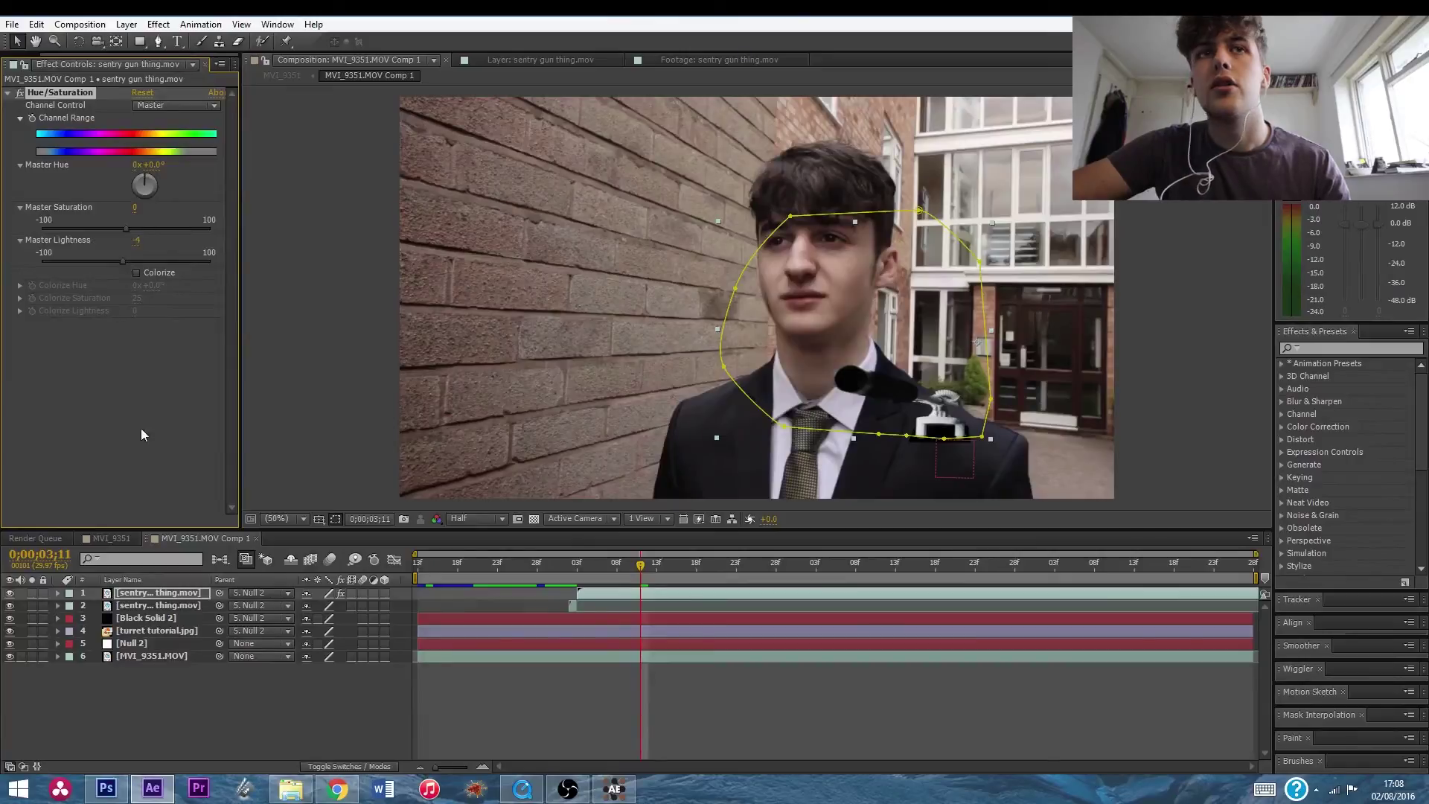
left_click(240, 668)
Preview the colour-corrected gun emerging from the hatch and inspect its upright barrel at 0;00;03;06.
left_click_drag(634, 566, 610, 573)
left_click(618, 595)
left_click(598, 561)
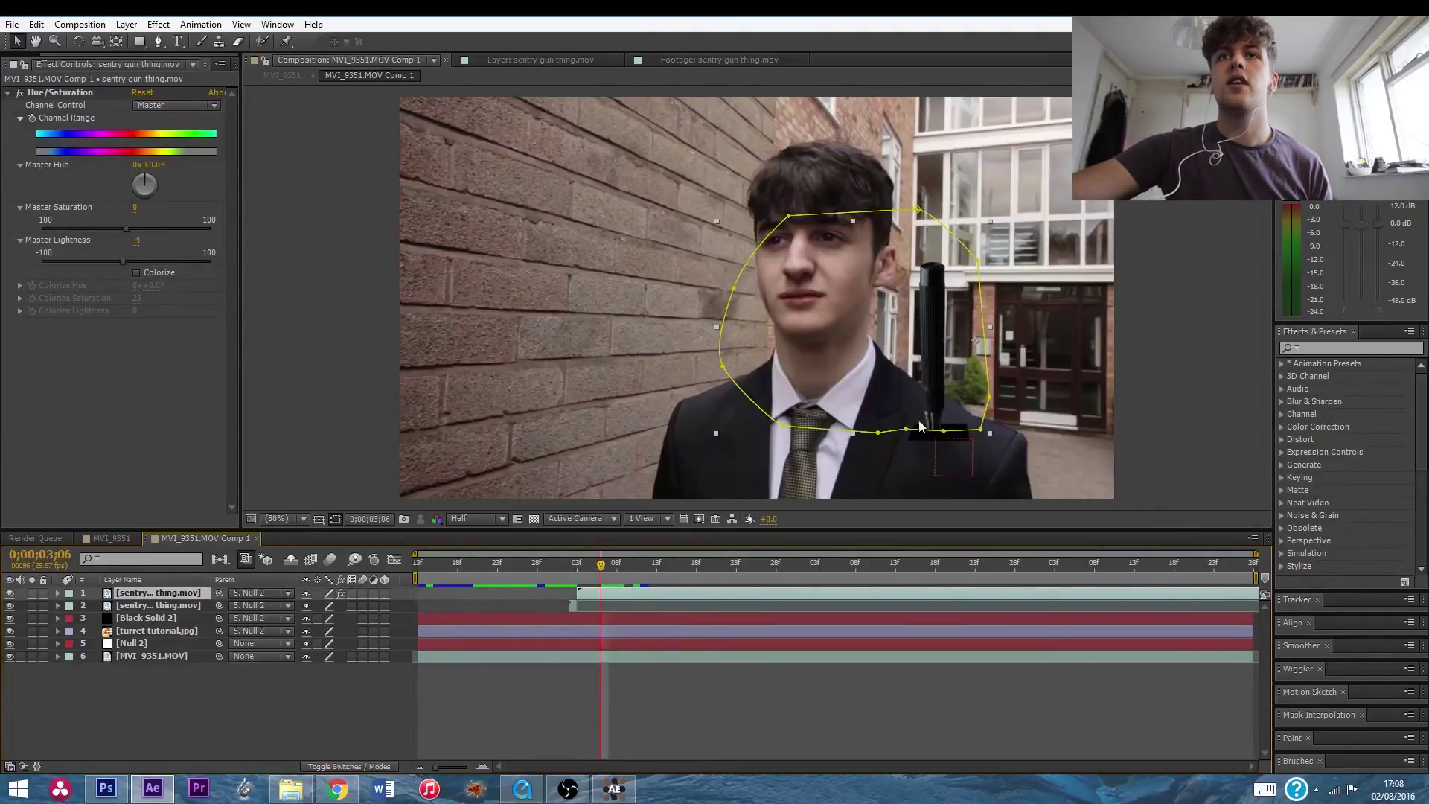
key("space")
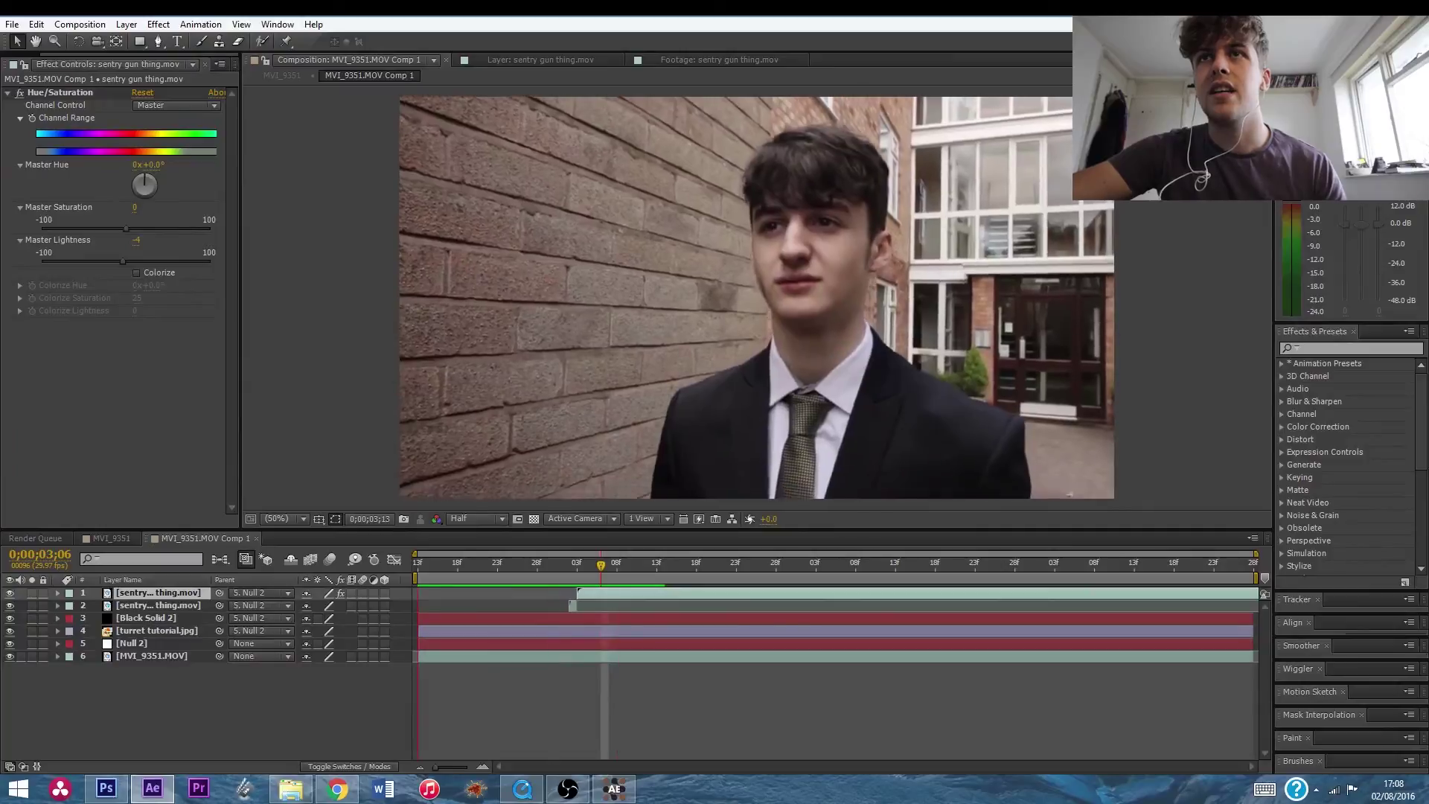
key("space")
mouse_move(596, 573)
left_mouse_down()
mouse_move(580, 569)
mouse_move(603, 565)
left_mouse_up()
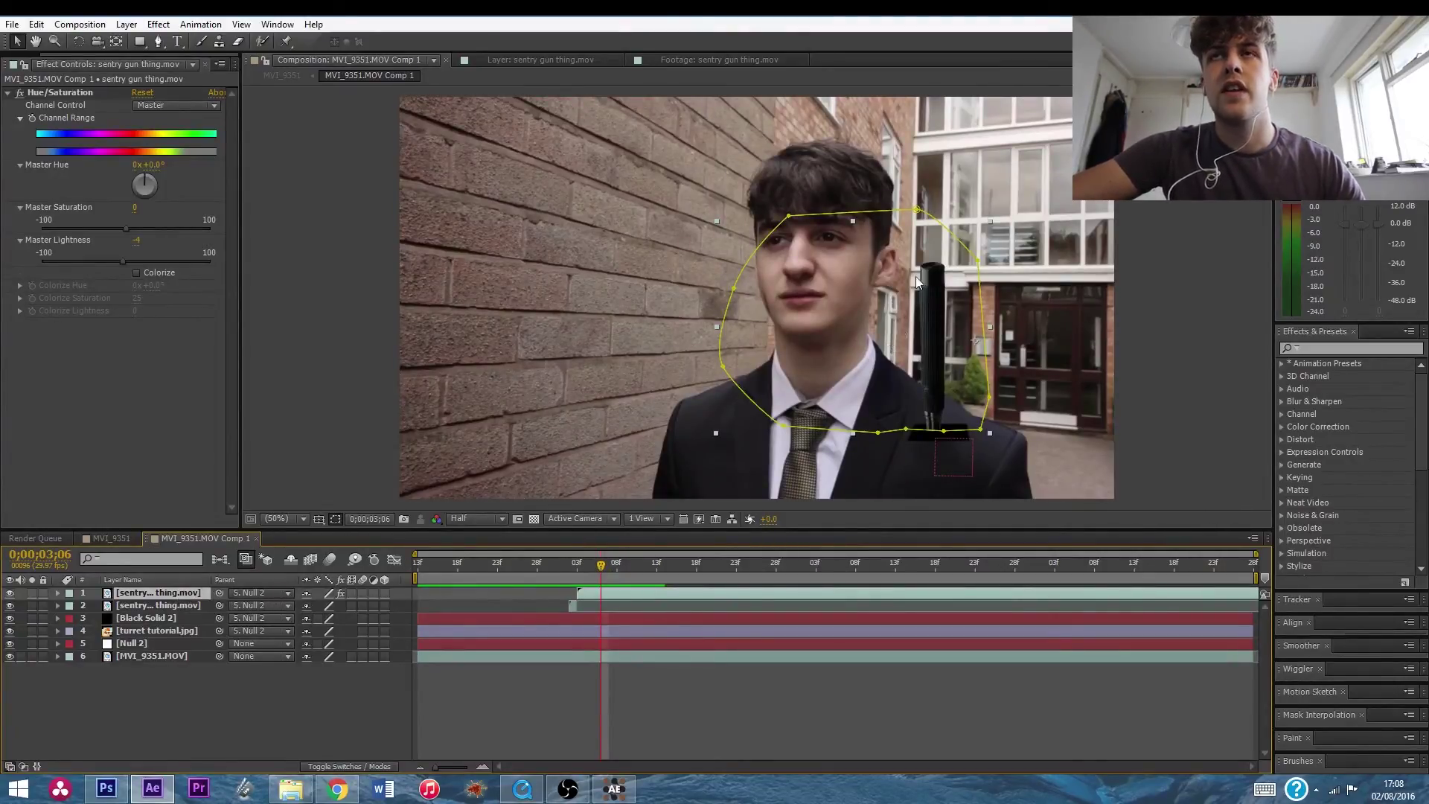
Apply a Directional Blur effect to the main sentry gun layer at 0;00;03;05 and reveal its properties in the timeline.
left_click_drag(599, 570, 592, 567)
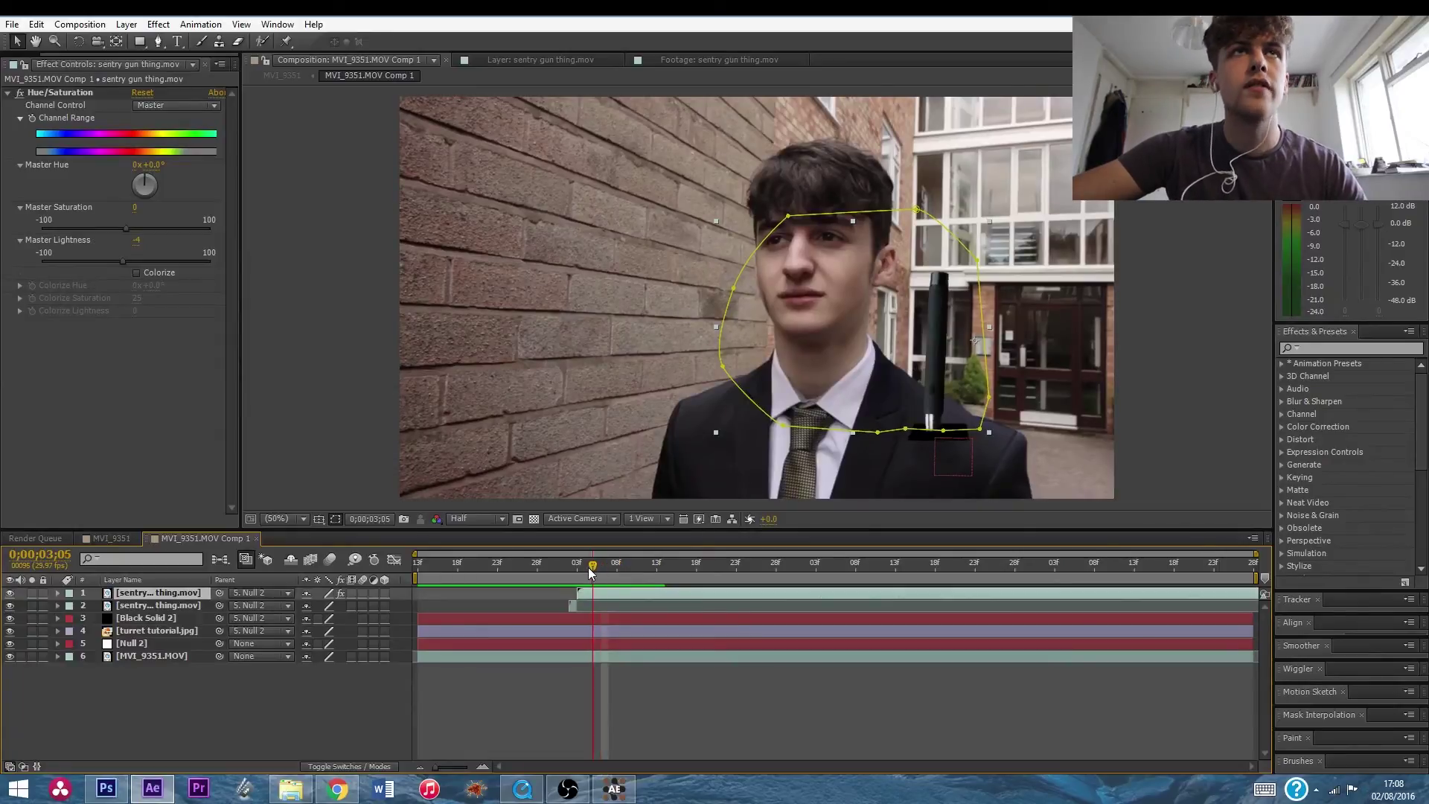
left_click(159, 24)
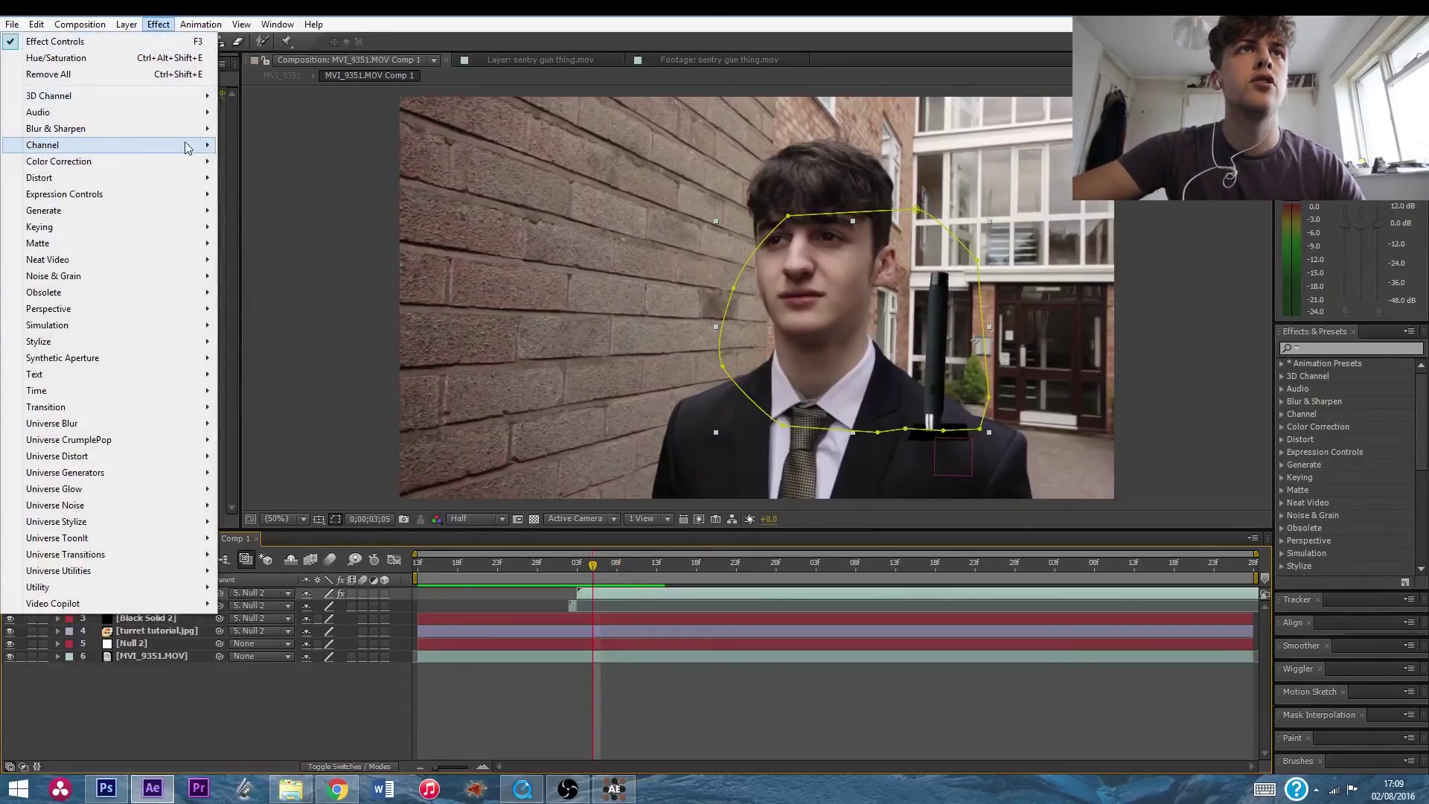
mouse_move(195, 134)
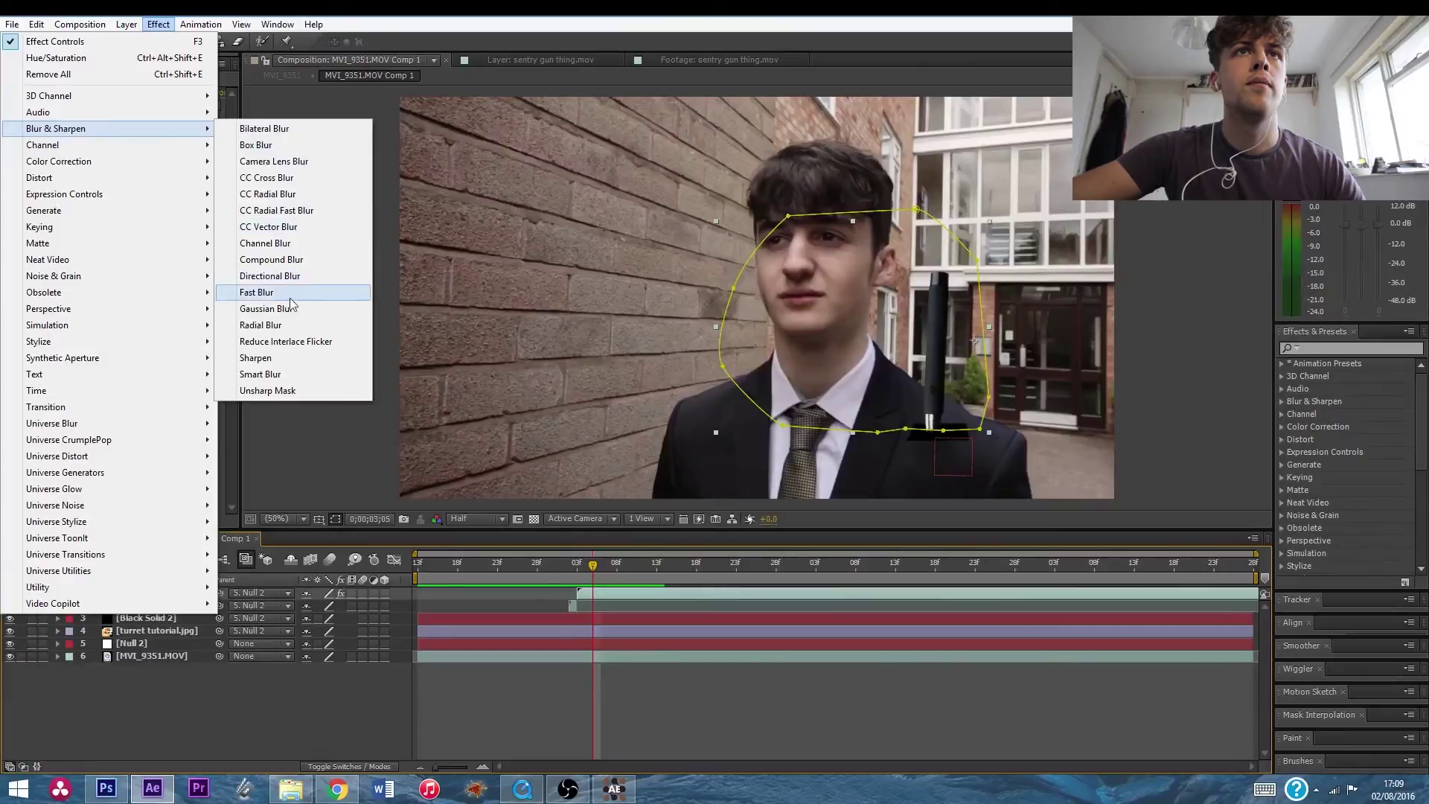
left_click(270, 276)
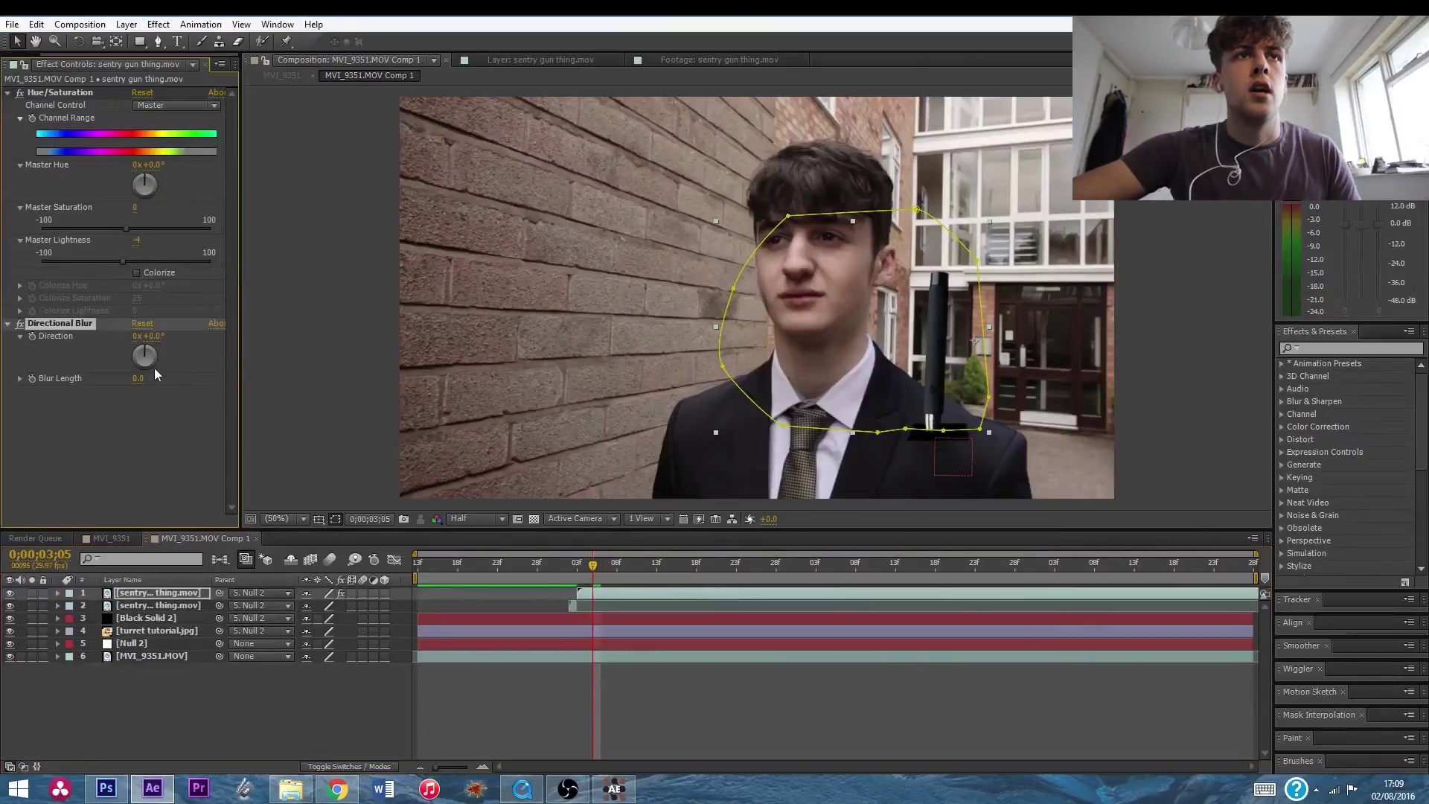
left_click(58, 593)
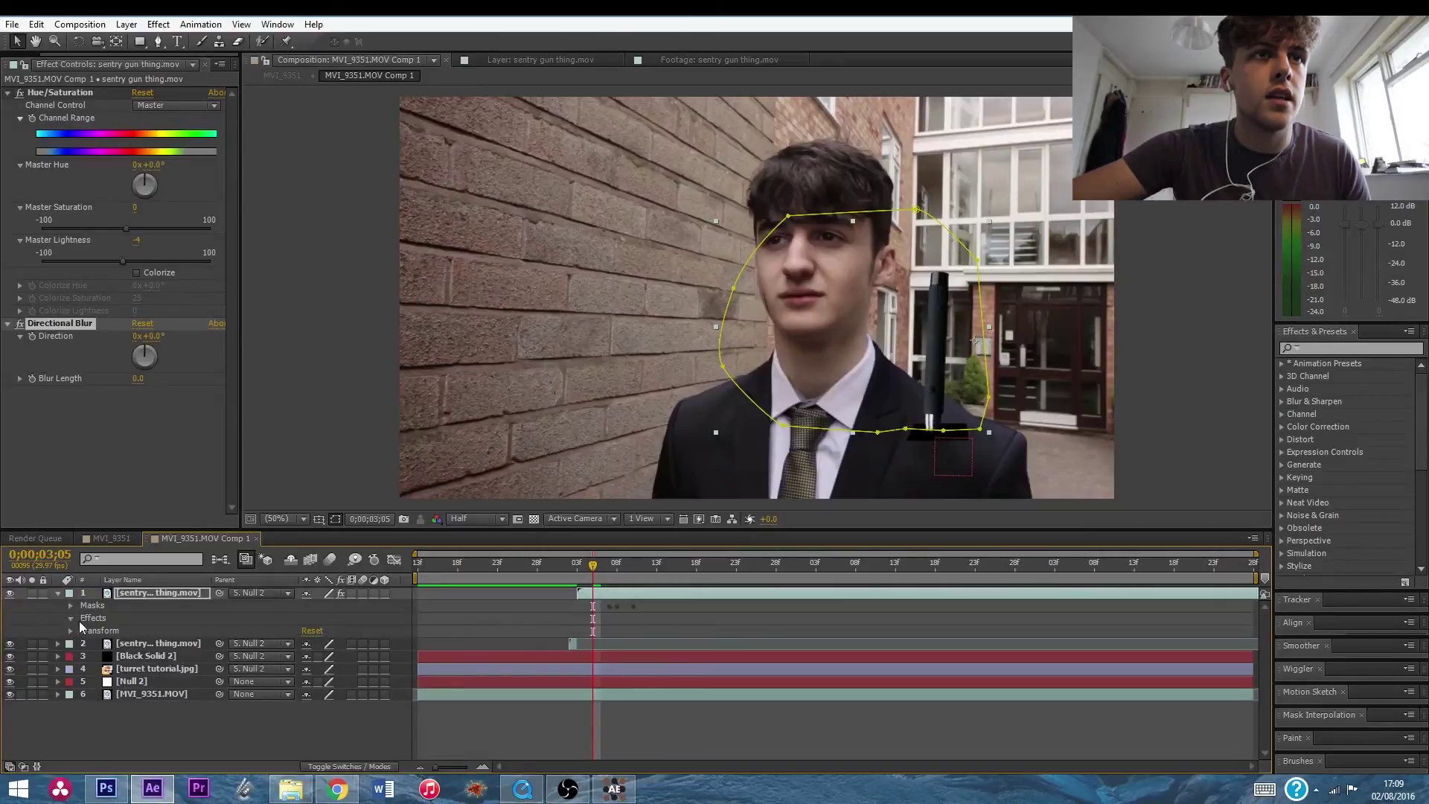
left_click(71, 618)
left_click(83, 643)
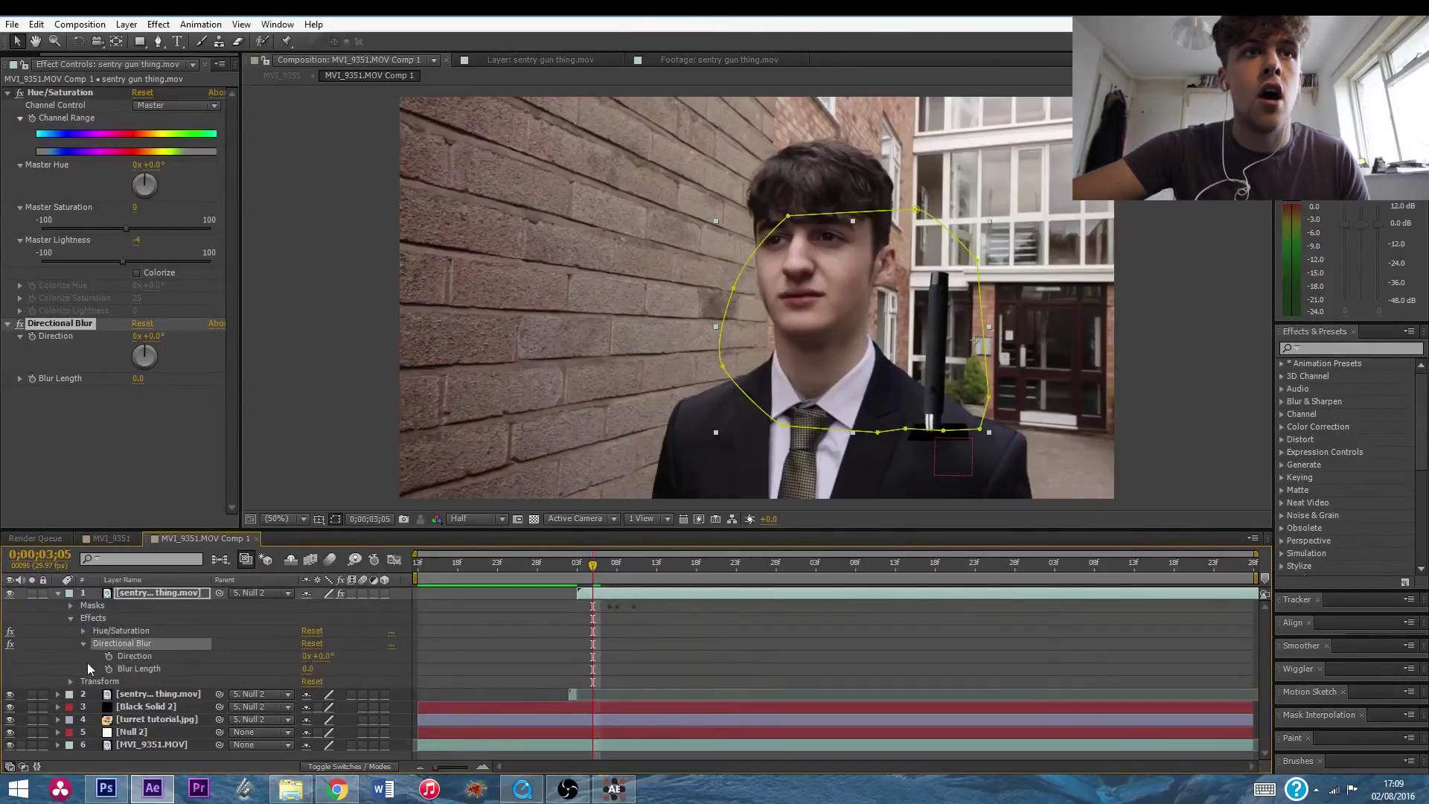
Set the Directional Blur's Blur Length to 95.9, compare with the effect off, and start keyframing the length at 0;00;03;05.
left_click_drag(324, 667, 315, 668)
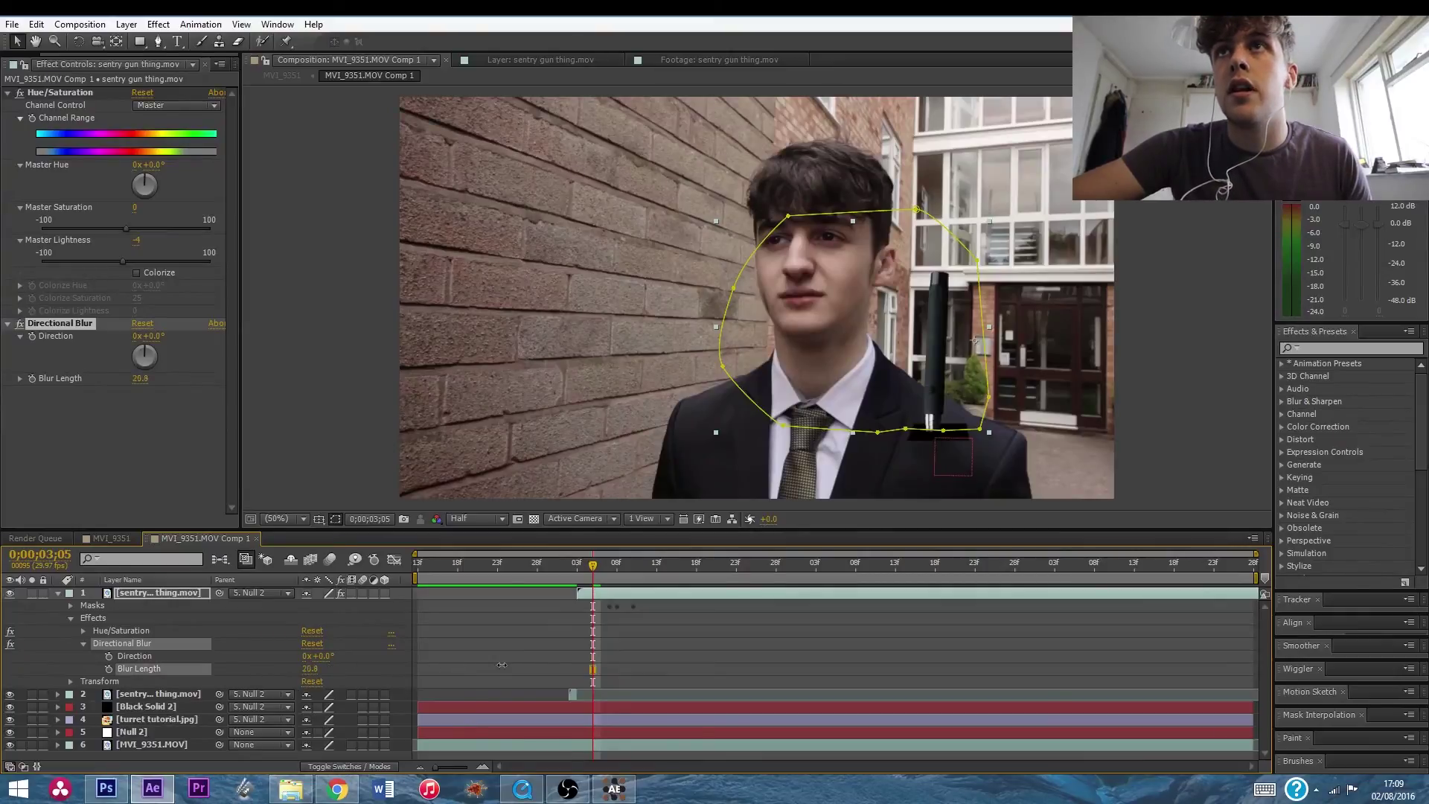
left_click_drag(750, 667, 1042, 668)
left_click(21, 323)
left_click(21, 324)
left_click(21, 324)
left_click_drag(308, 668, 342, 663)
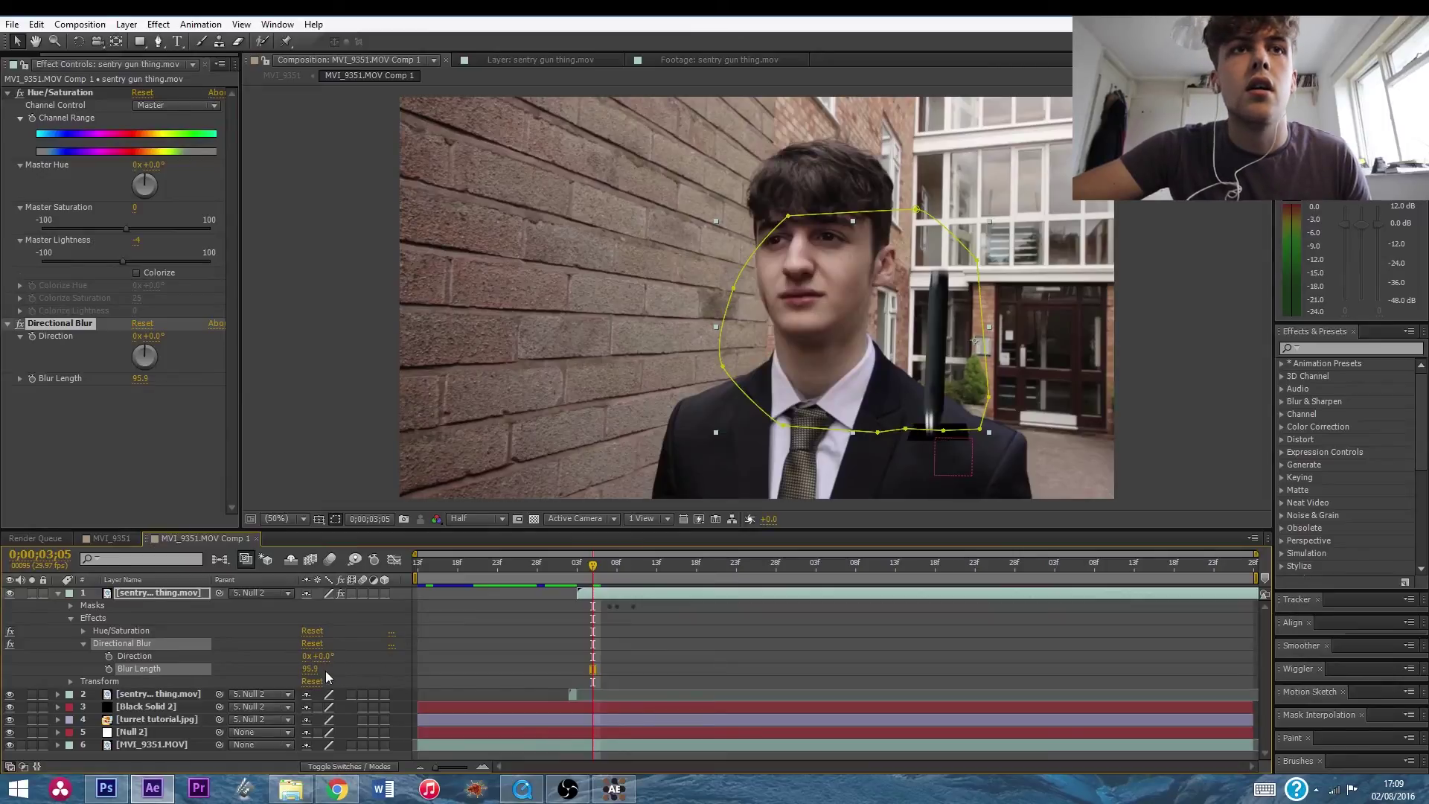
left_click(110, 669)
Add a Blur Length keyframe with the same value at the main gun layer's first frame, 0;00;03;03.
left_click(585, 569)
left_click(579, 564)
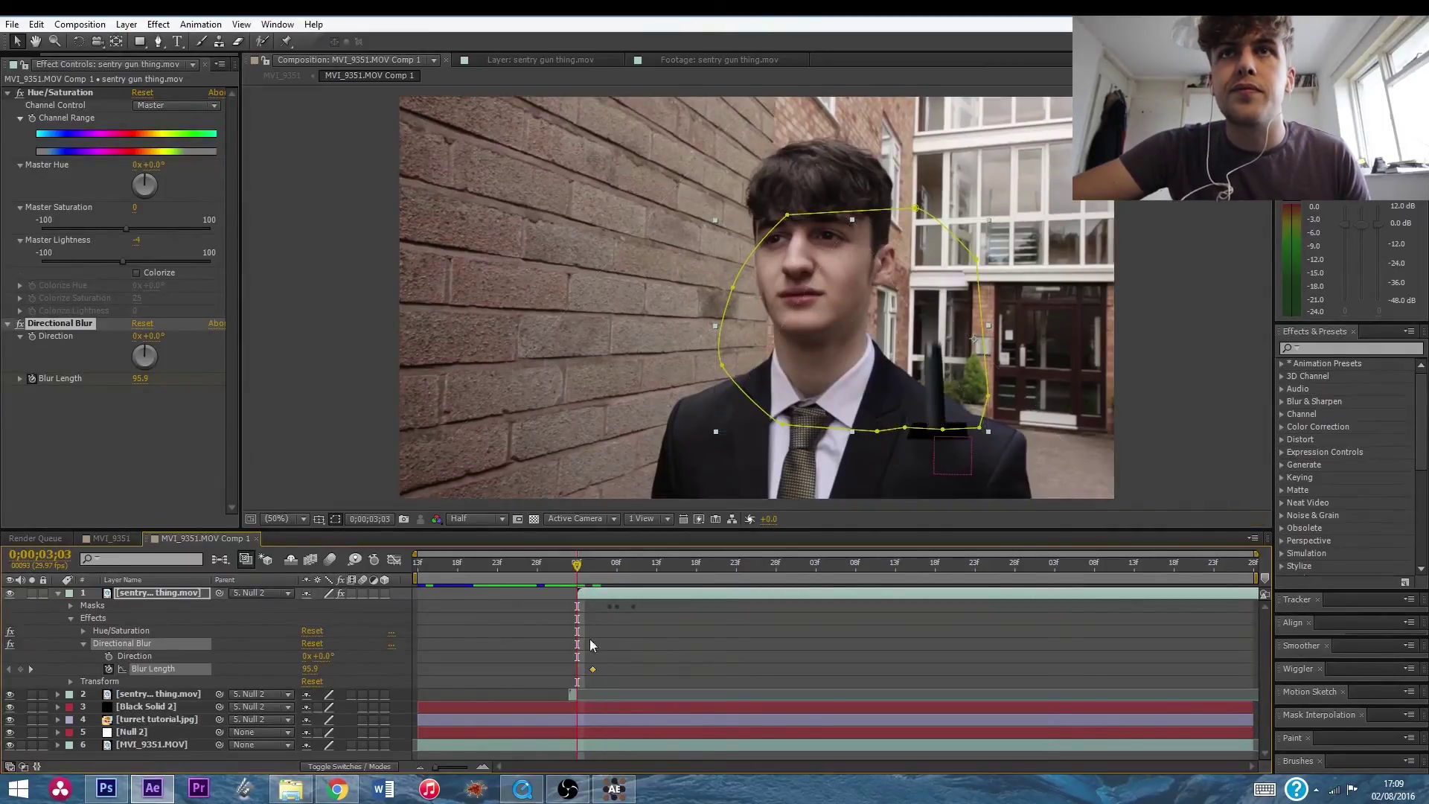
left_click(162, 694)
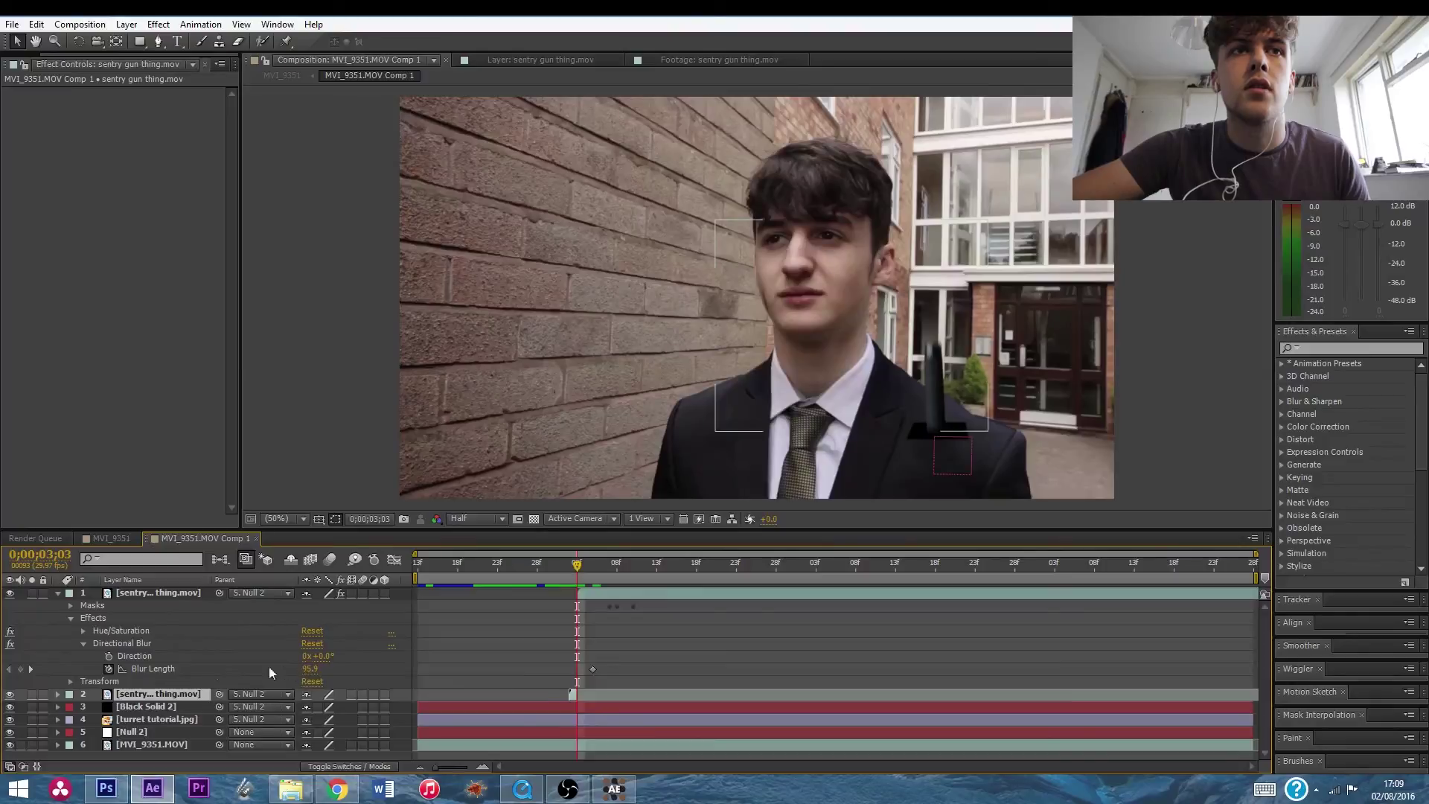
left_click(20, 669)
Hold the Blur Length at 95.9 with a keyframe at 0;00;03;07 and set it to 0 at 0;00;03;09.
left_click_drag(578, 566, 600, 567)
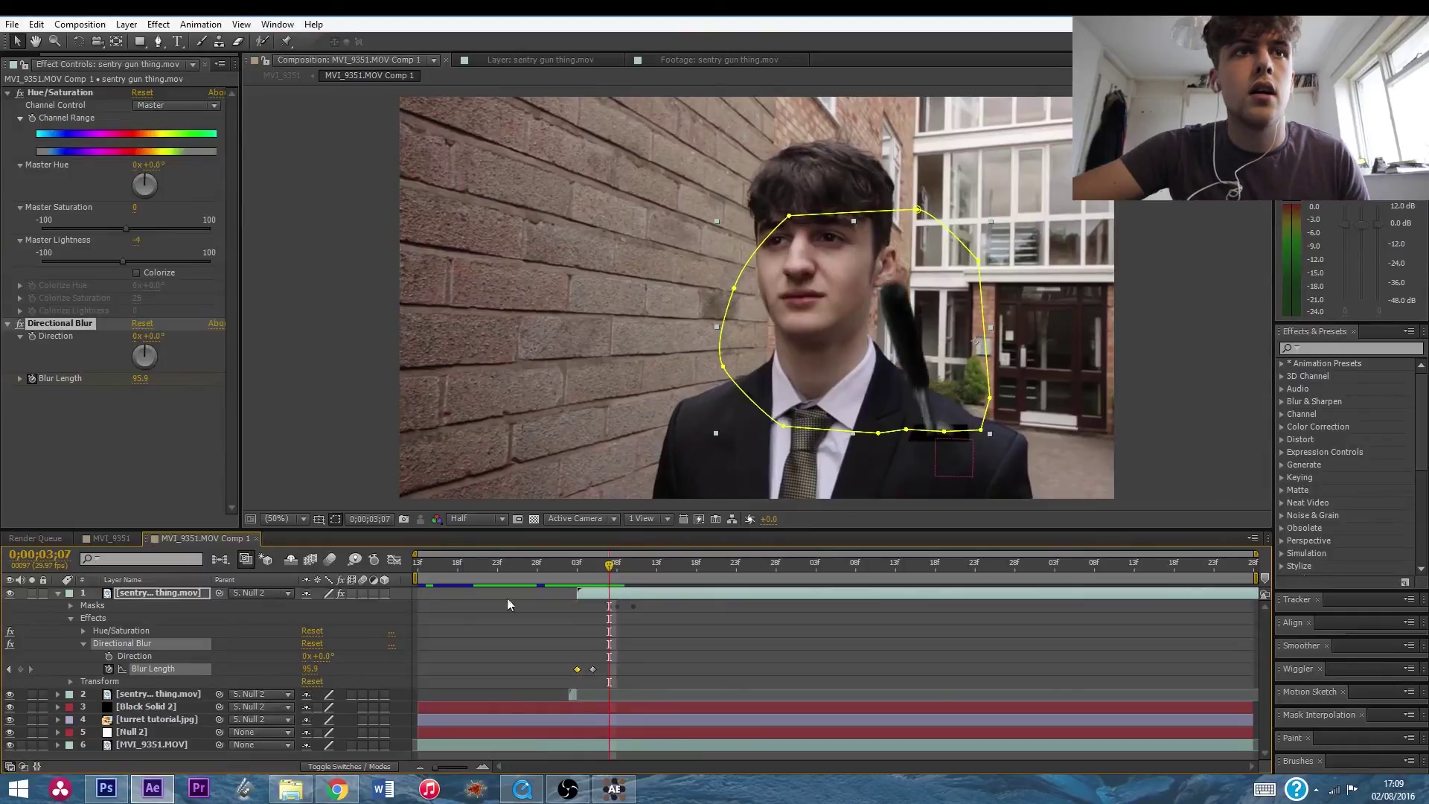
left_click_drag(615, 563, 629, 563)
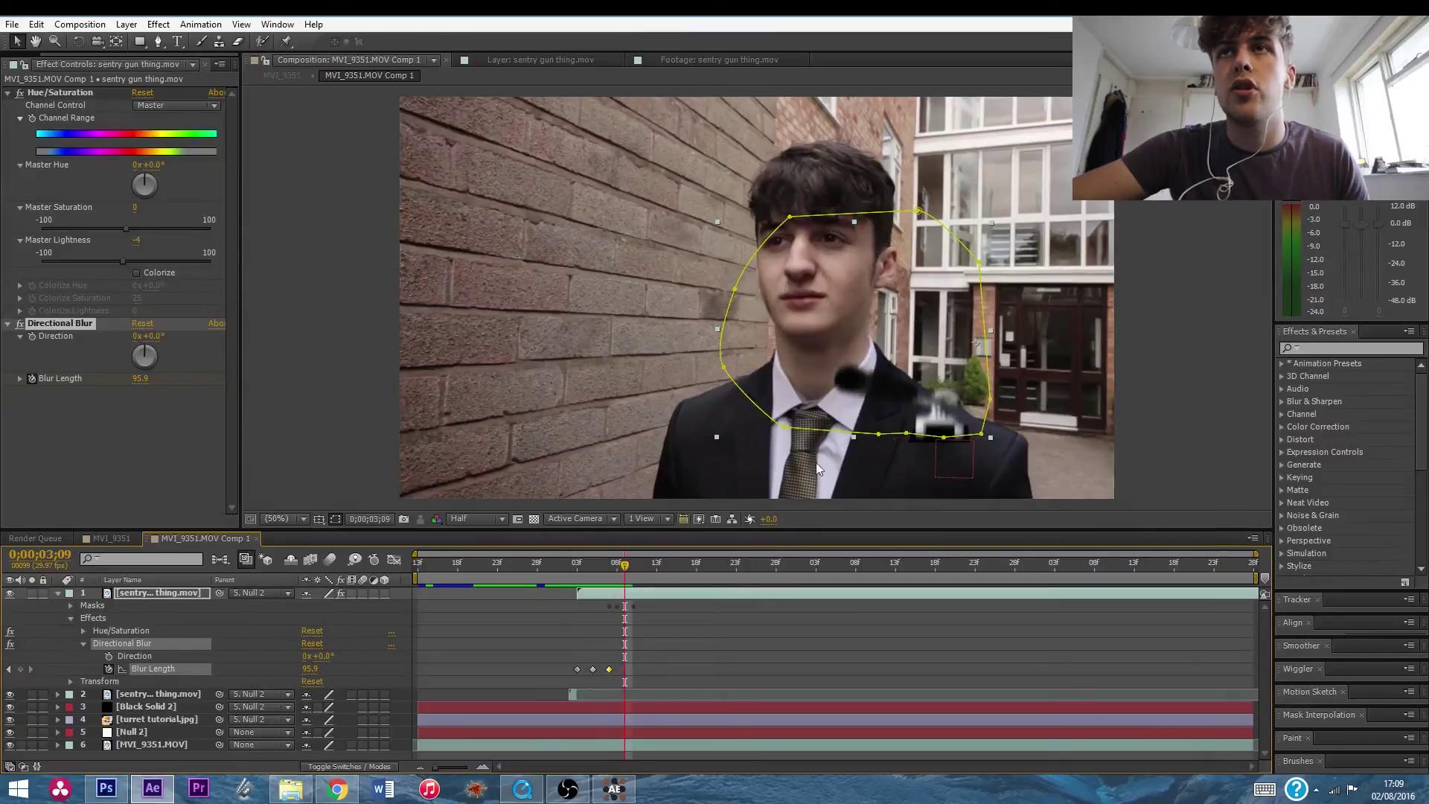
left_click(311, 668)
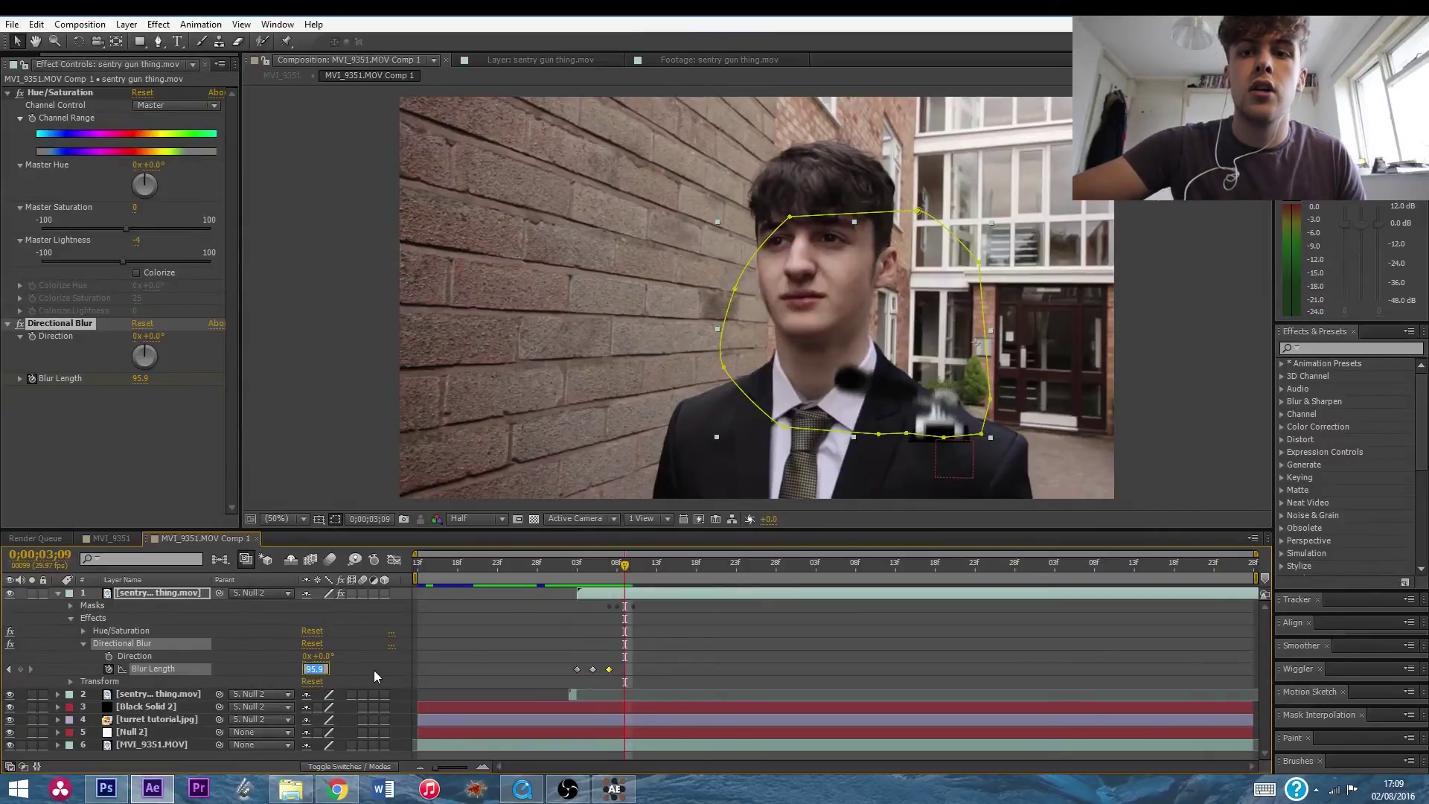
type("0")
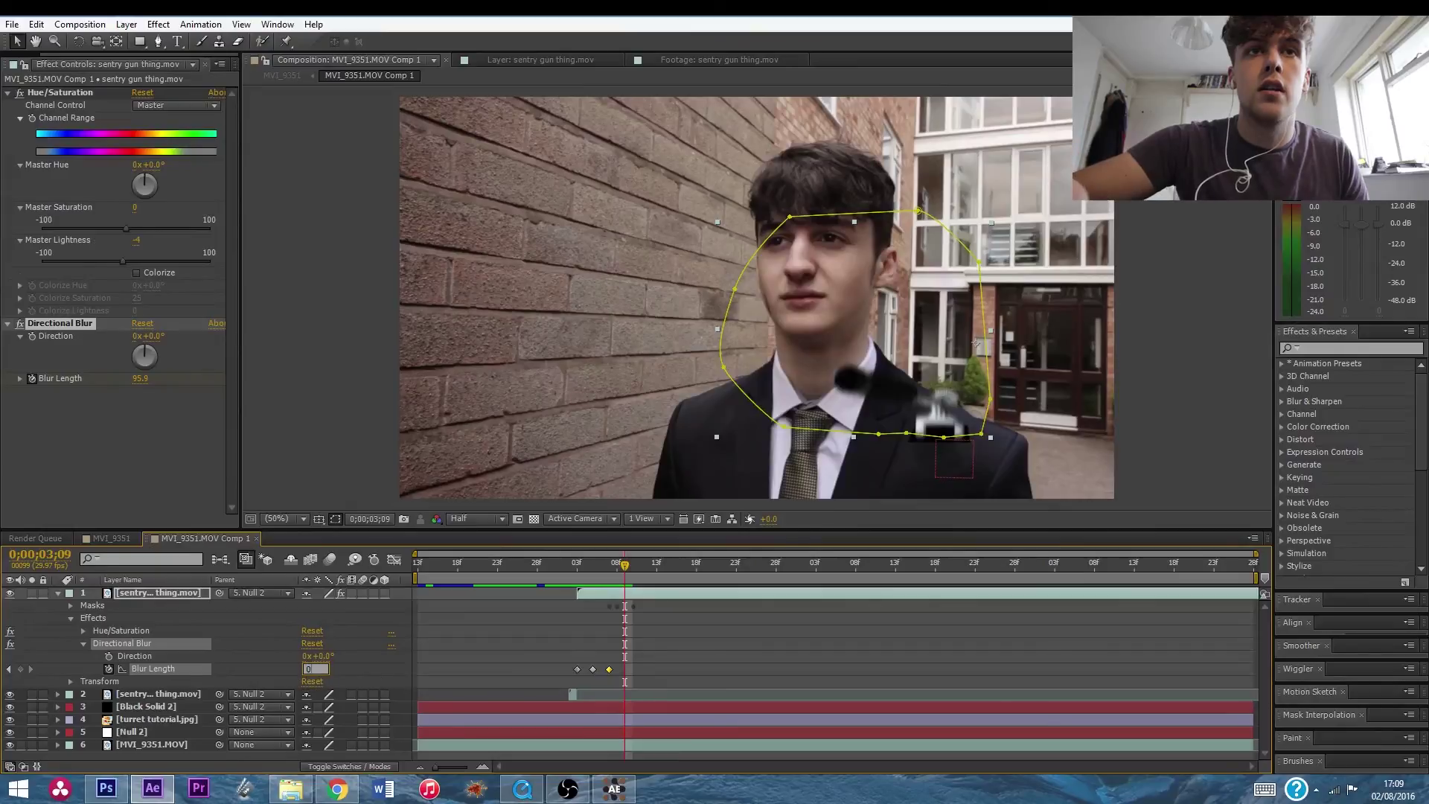
key("Return")
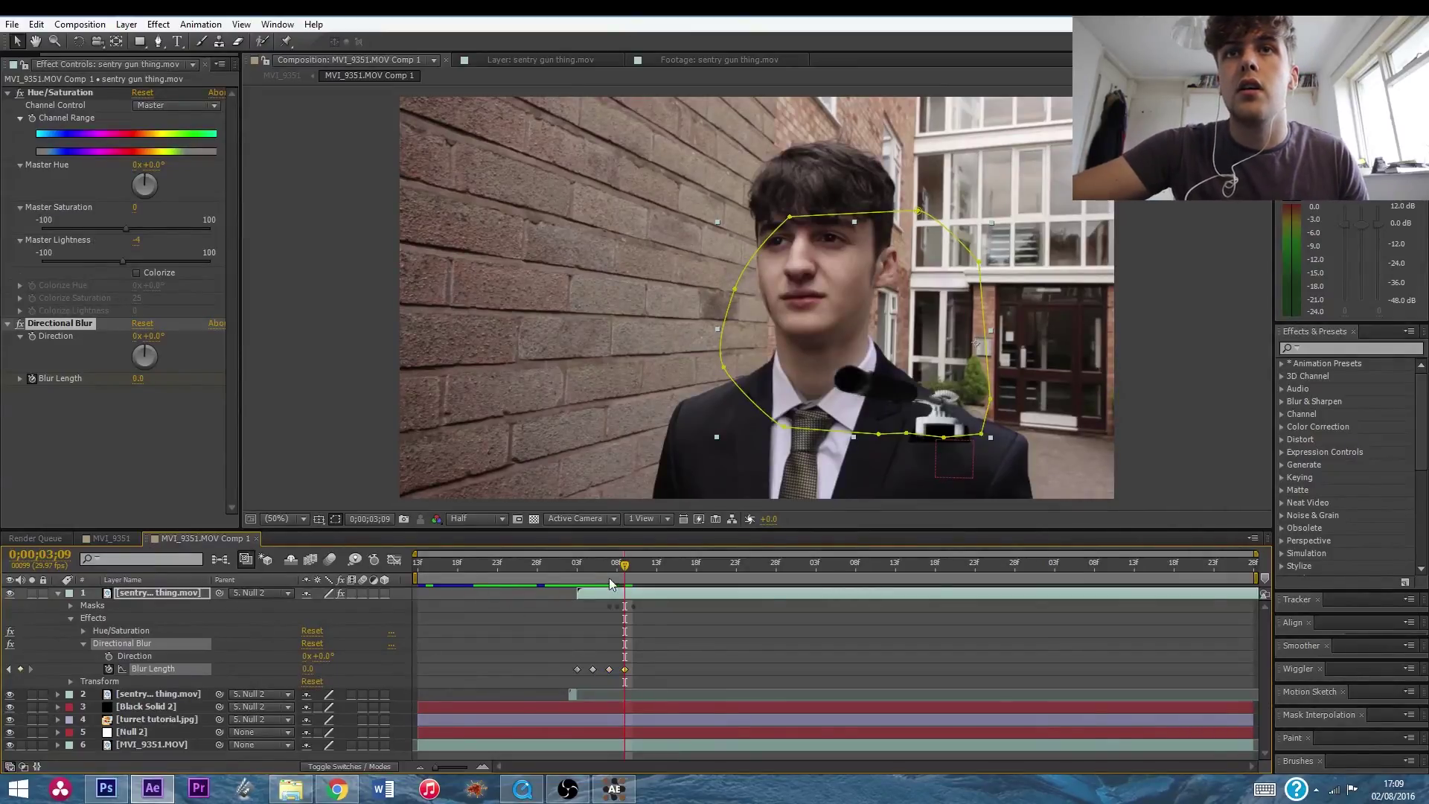
Apply Hue/Saturation to the one-frame sentry gun copy at 0;00;03;02 and set its Cyan Saturation to -100.
left_click_drag(623, 566, 570, 570)
left_click(573, 694)
left_click(158, 24)
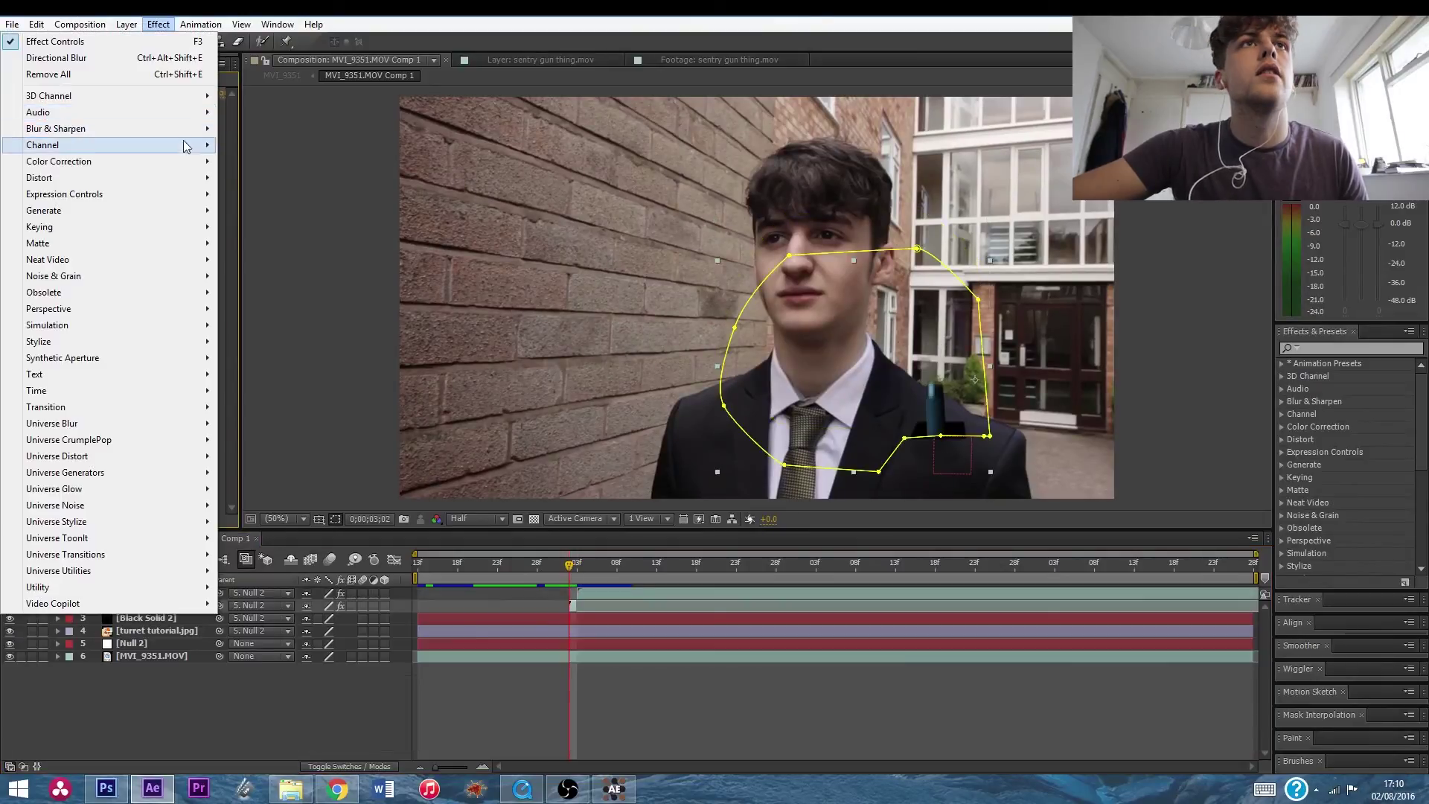
mouse_move(186, 173)
left_click(320, 522)
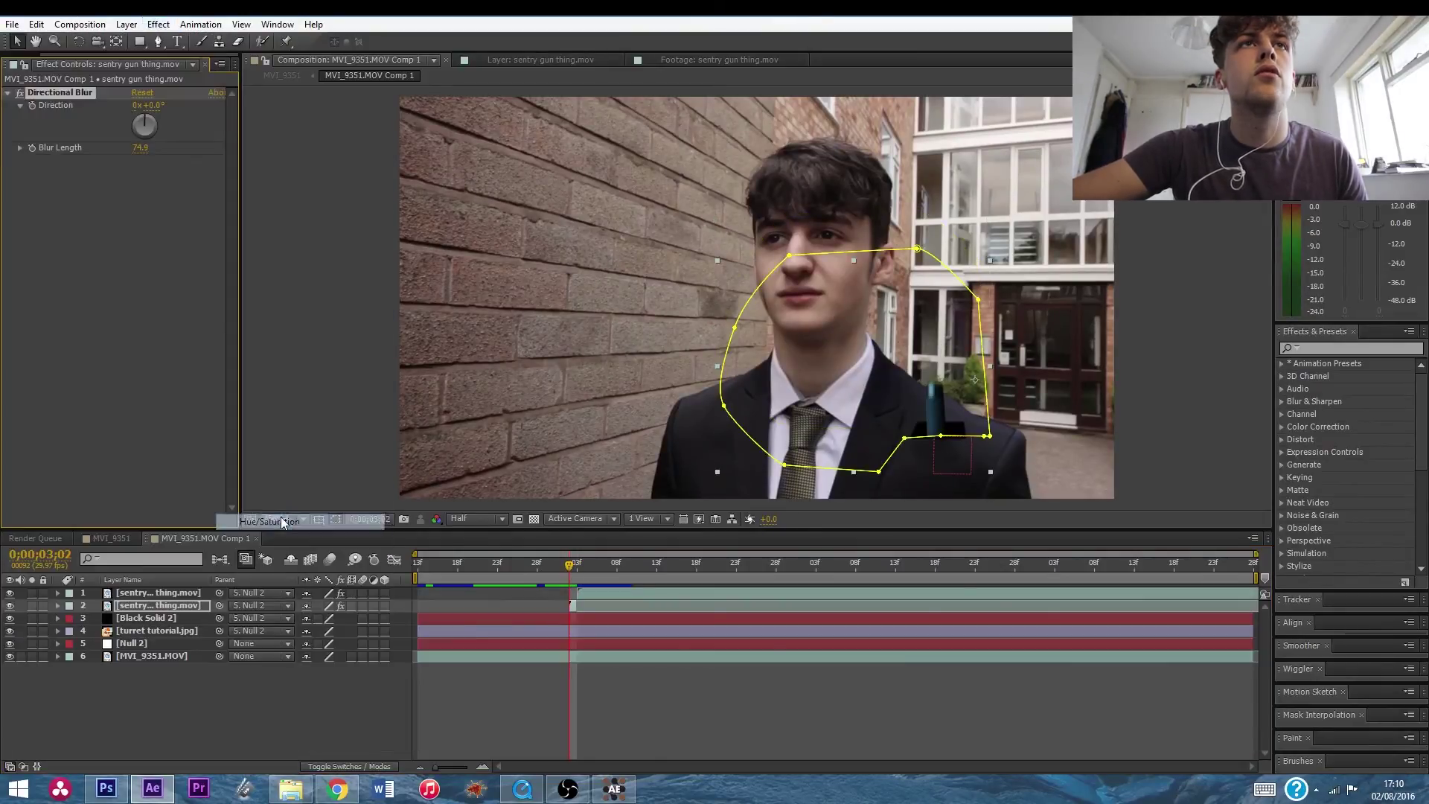
left_click(172, 173)
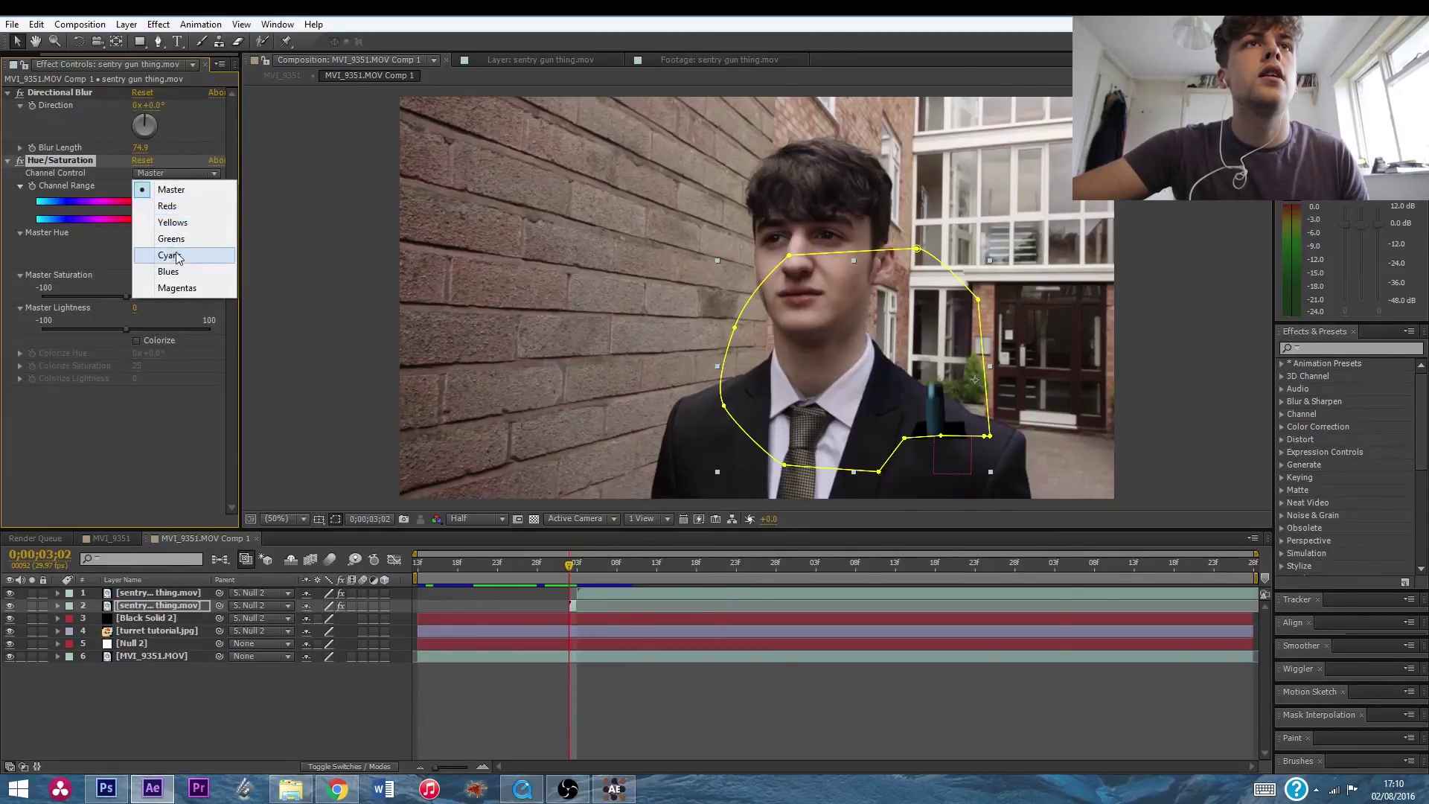
left_click(181, 257)
left_click_drag(126, 297, 11, 311)
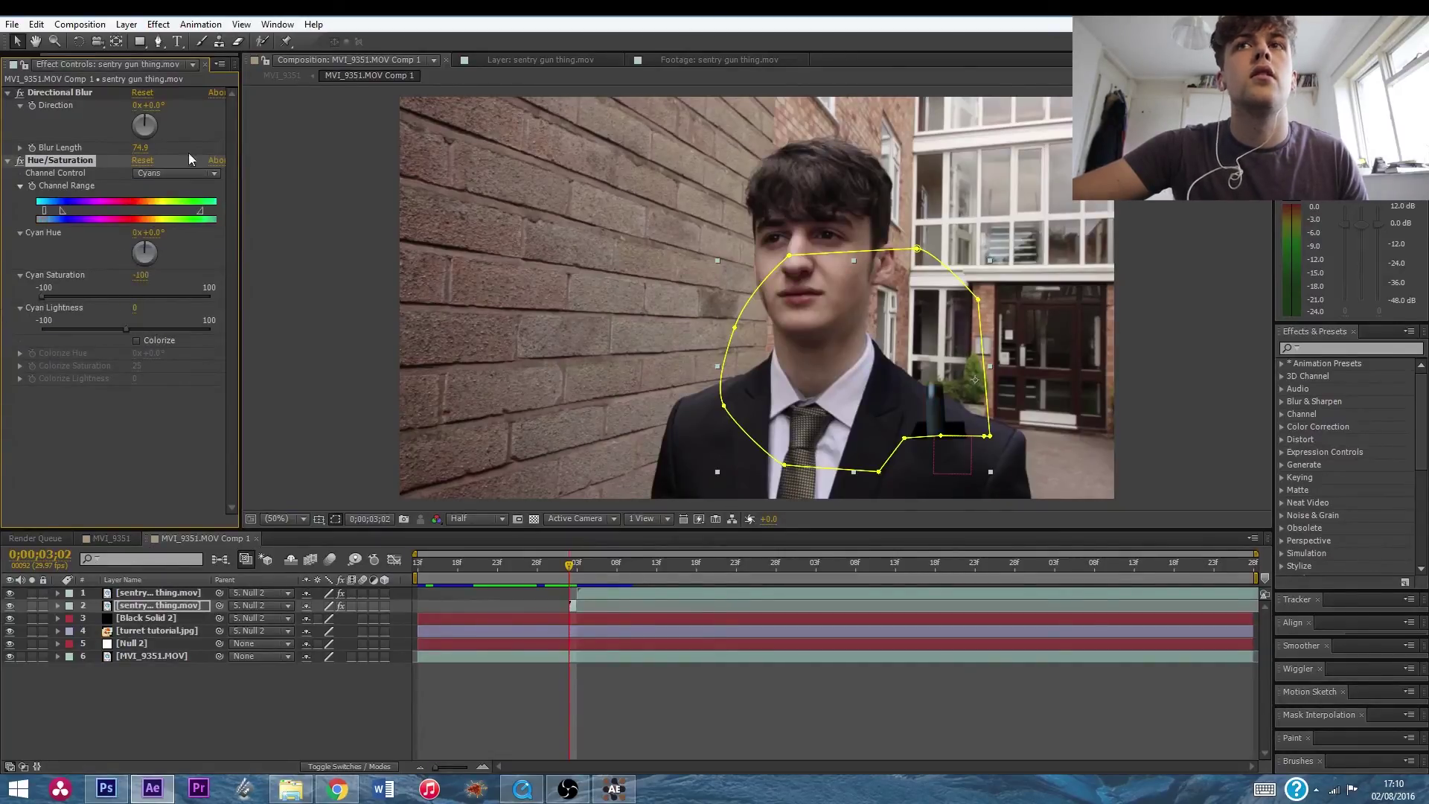
left_click(342, 714)
Preview the blurred, colour-corrected gun animation from 0;00;02;13 and inspect the raised gun at 0;00;03;15.
left_click_drag(568, 565, 323, 555)
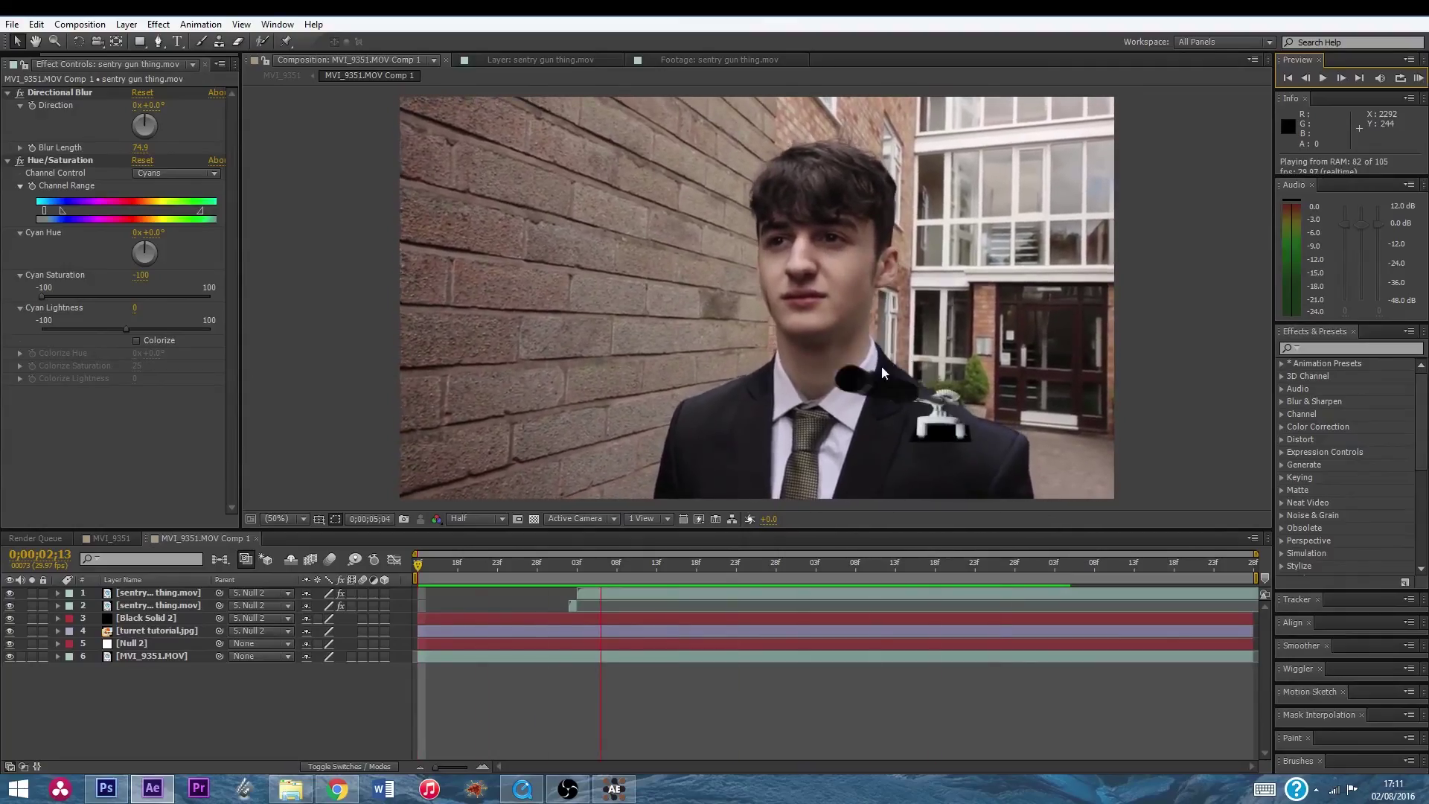
key("space")
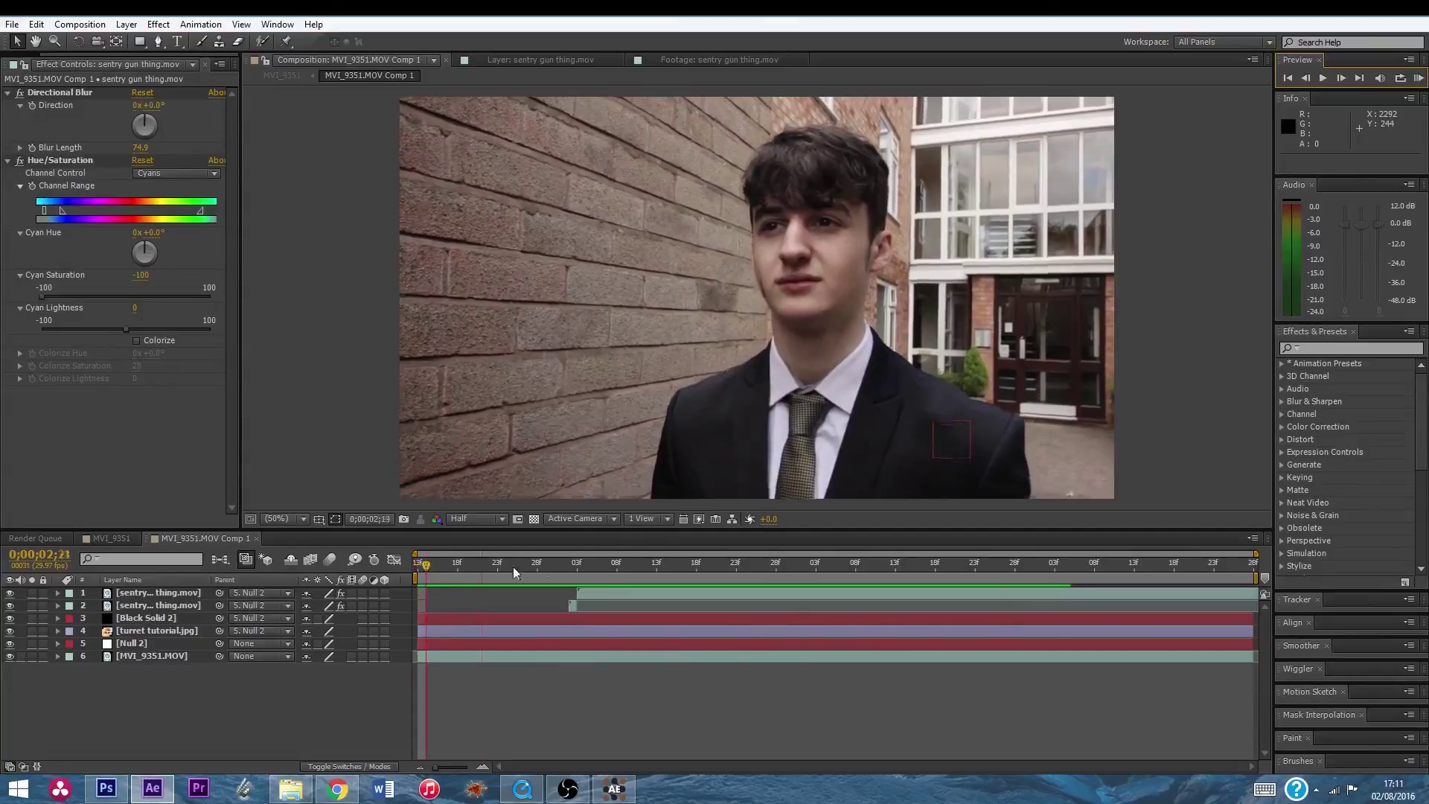
left_click(656, 571)
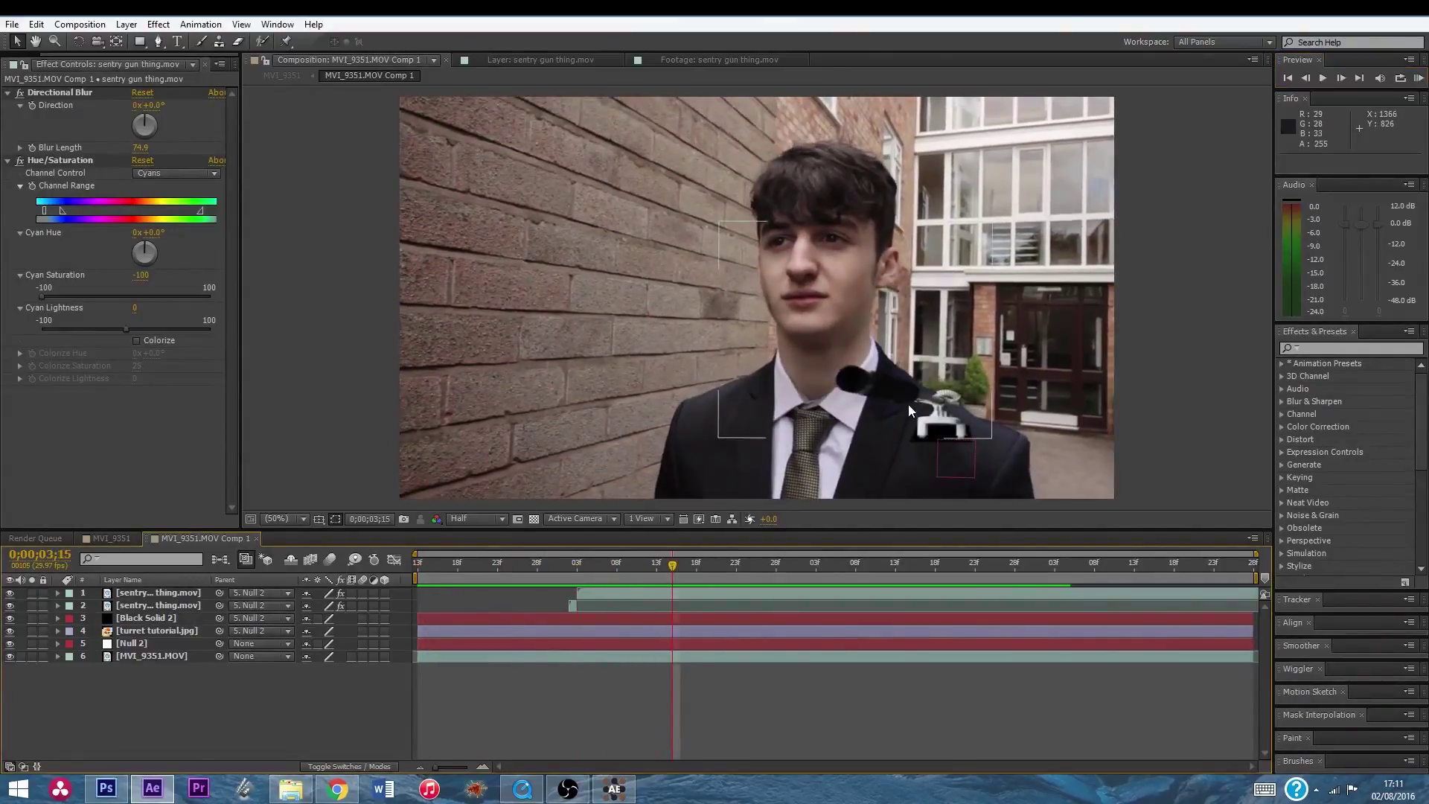